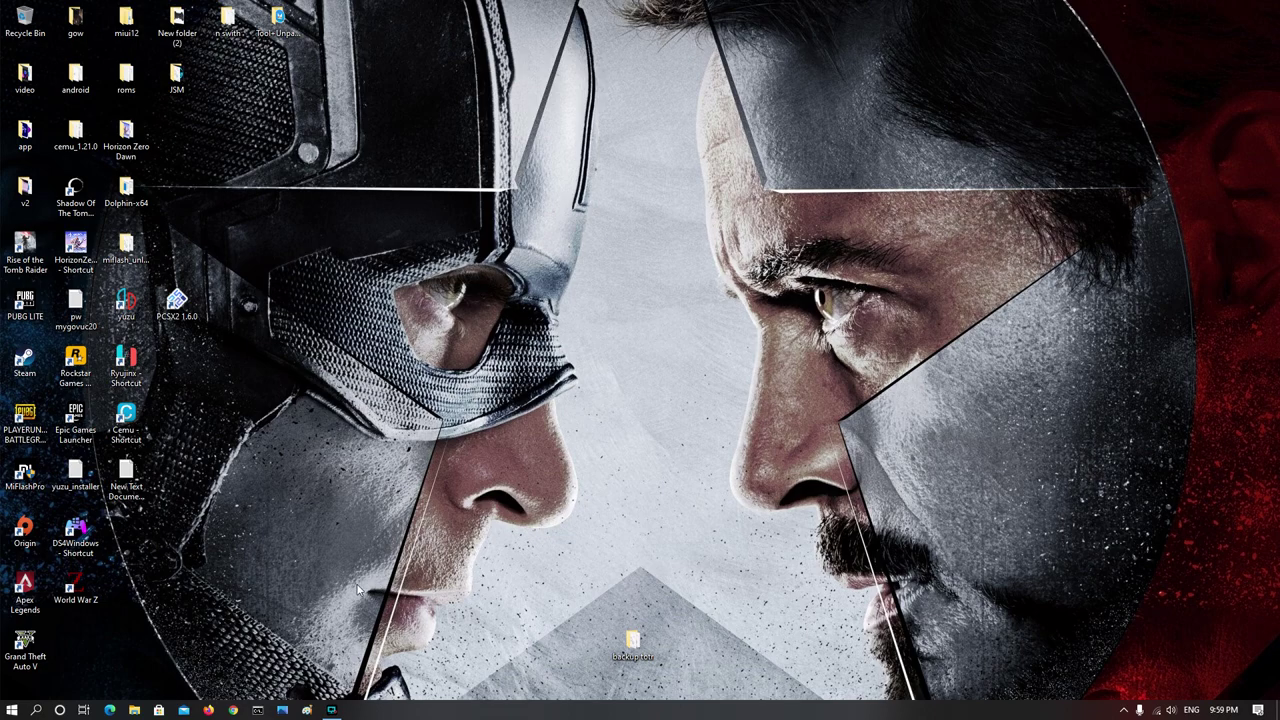
- Open Firefox and load the RPCS3 - PlayStation 3 Emulator site from the bookmarks in the games folder
left_click(209, 710)
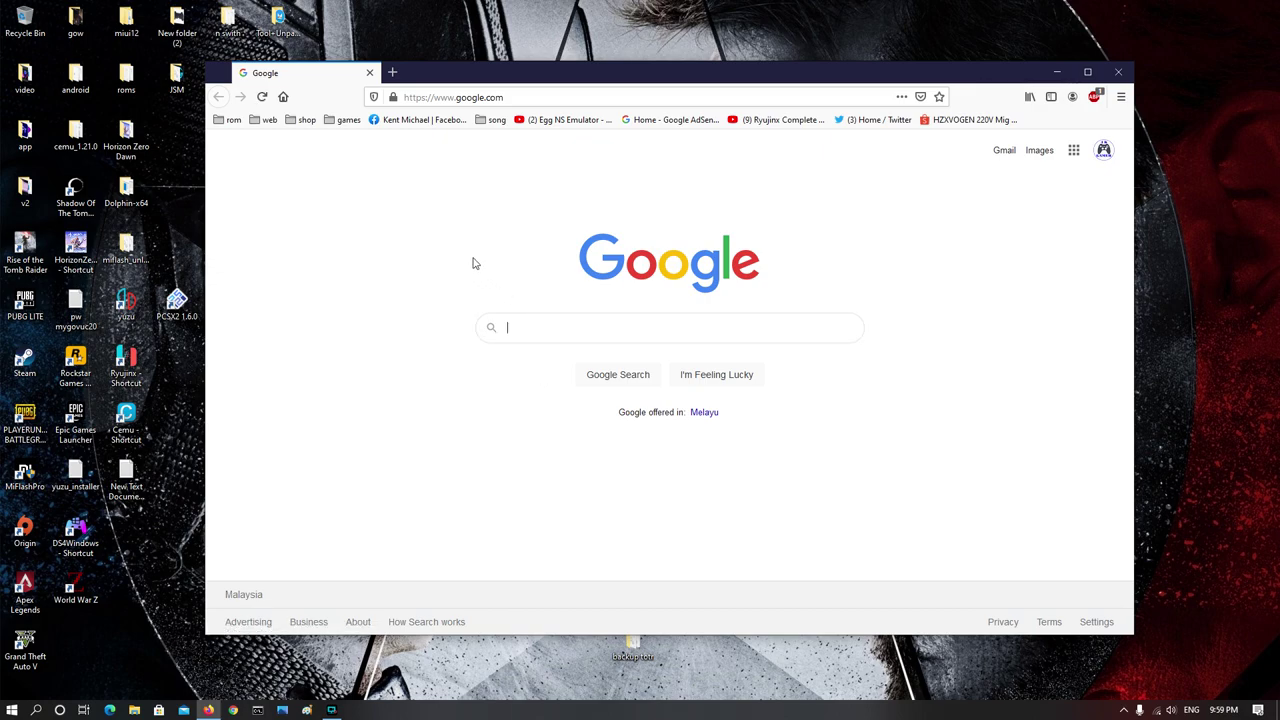
left_click(345, 122)
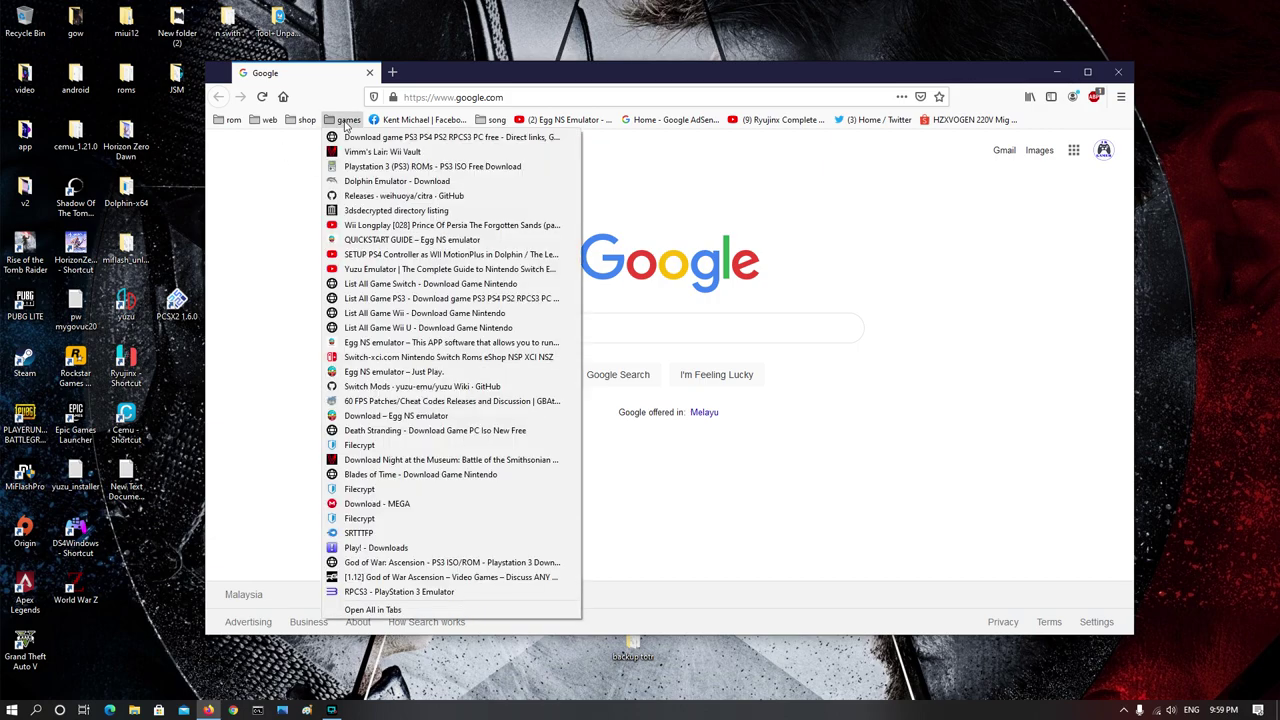
left_click(397, 592)
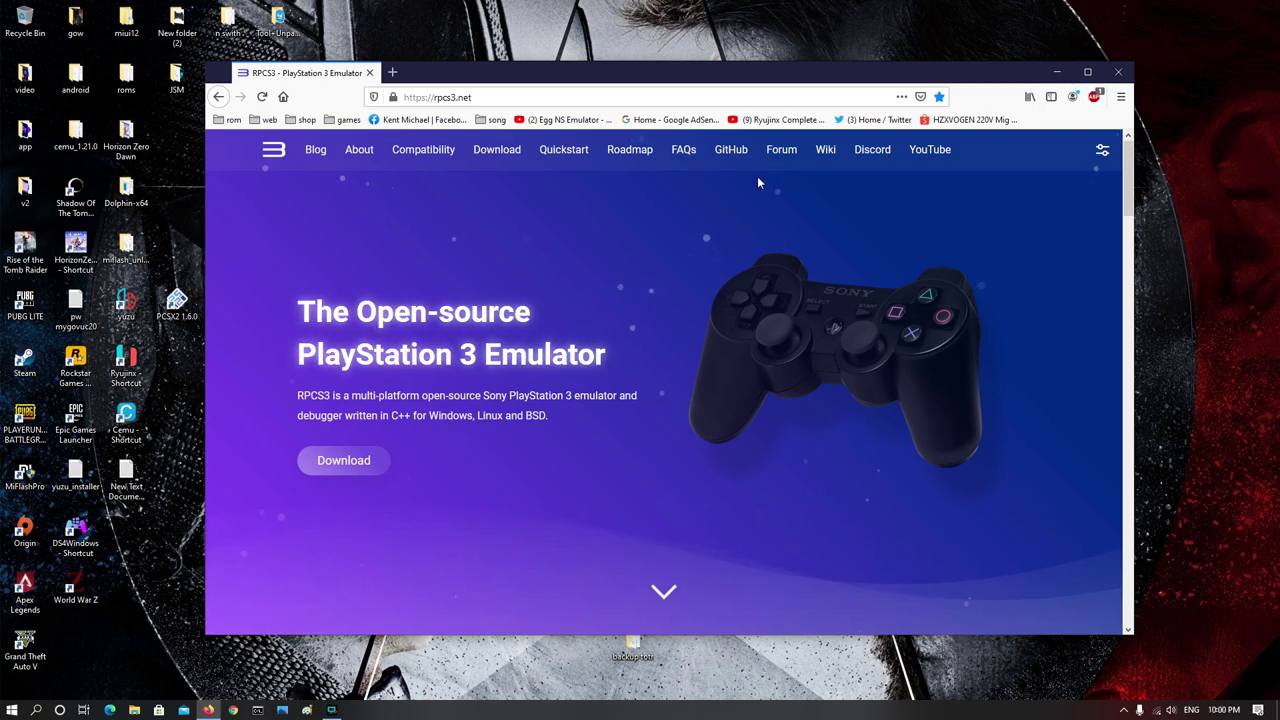
scroll(636, 254, "down", 5)
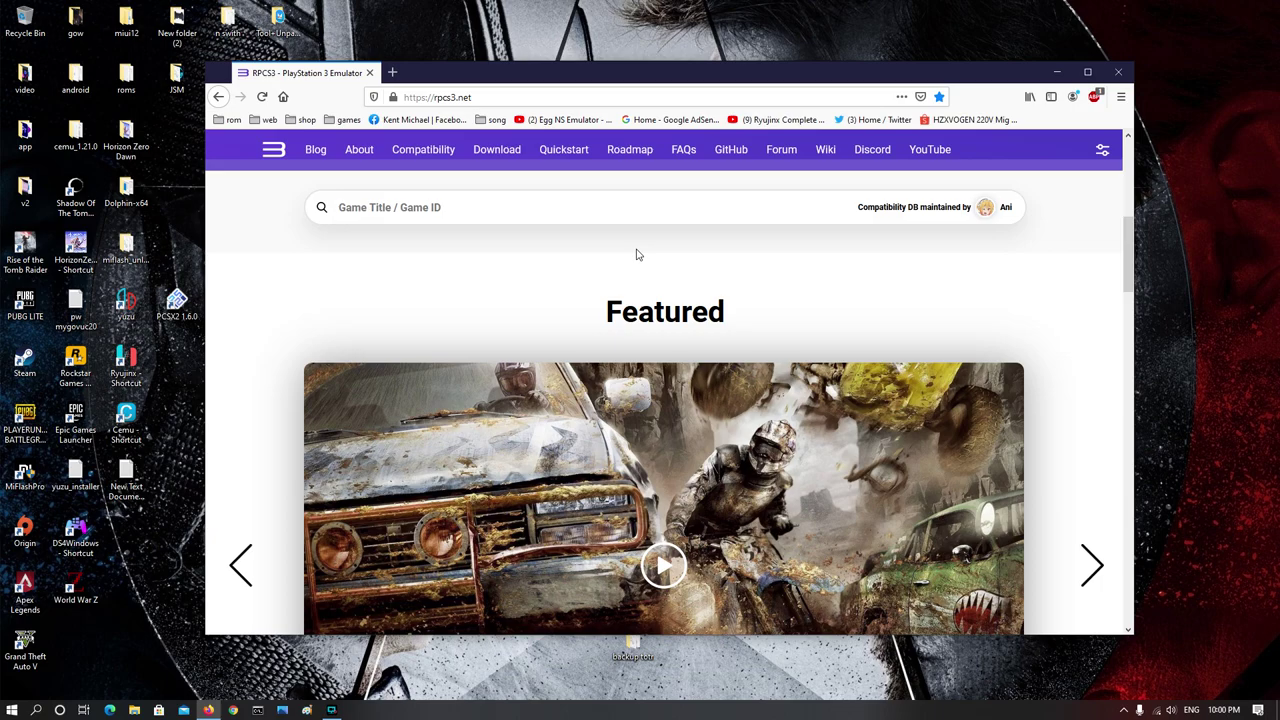
scroll(636, 254, "up", 5)
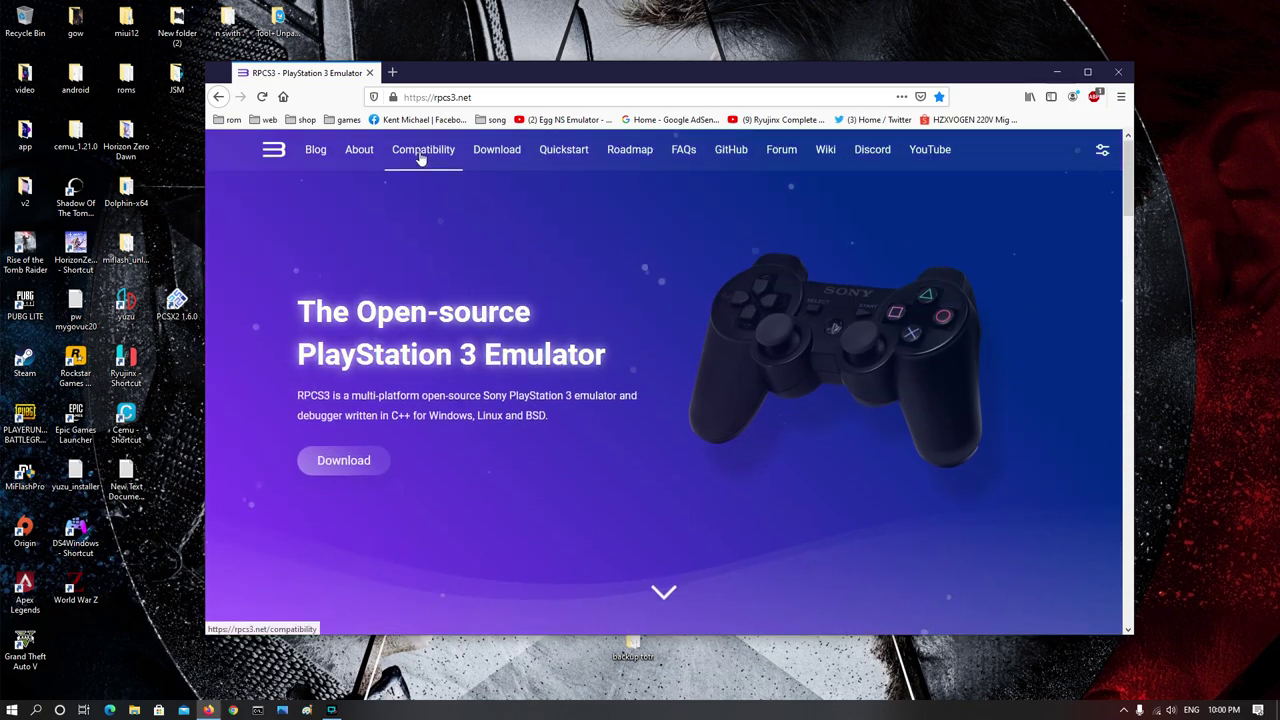
- Examine the RPCS3 compatibility list, including the status categories and the game titles beneath the search field
left_click(421, 152)
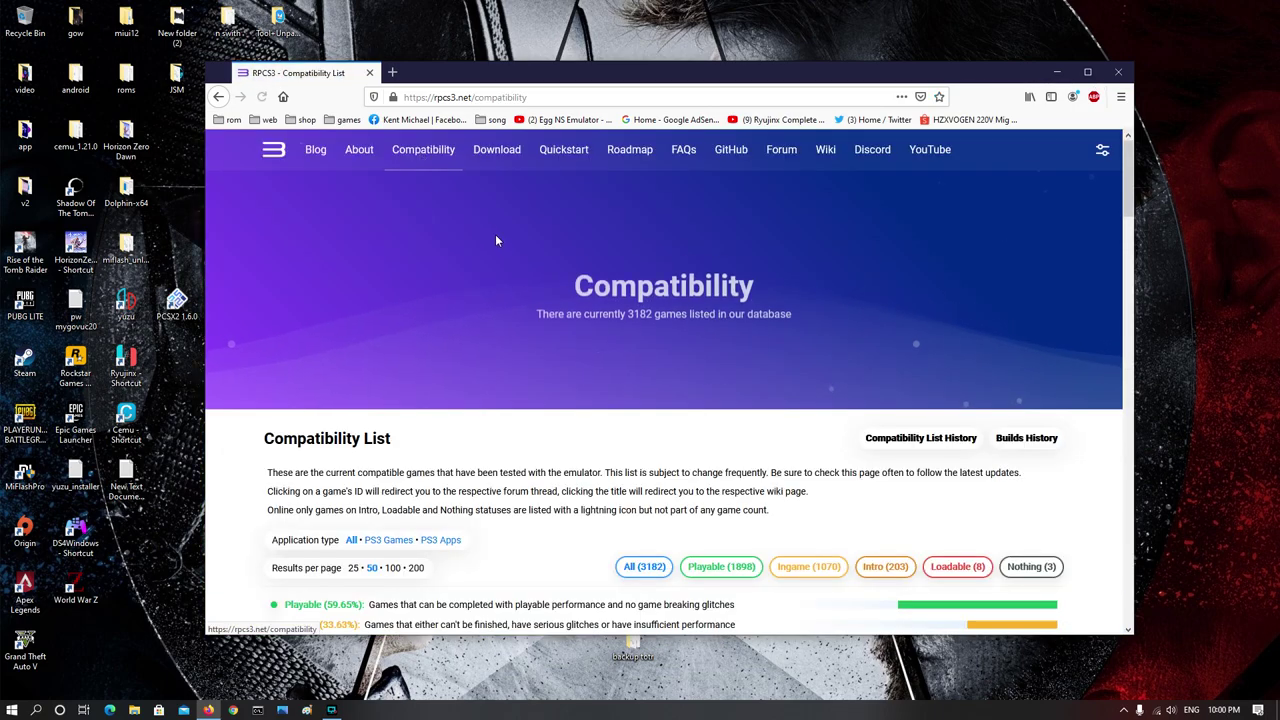
scroll(492, 237, "down", 3)
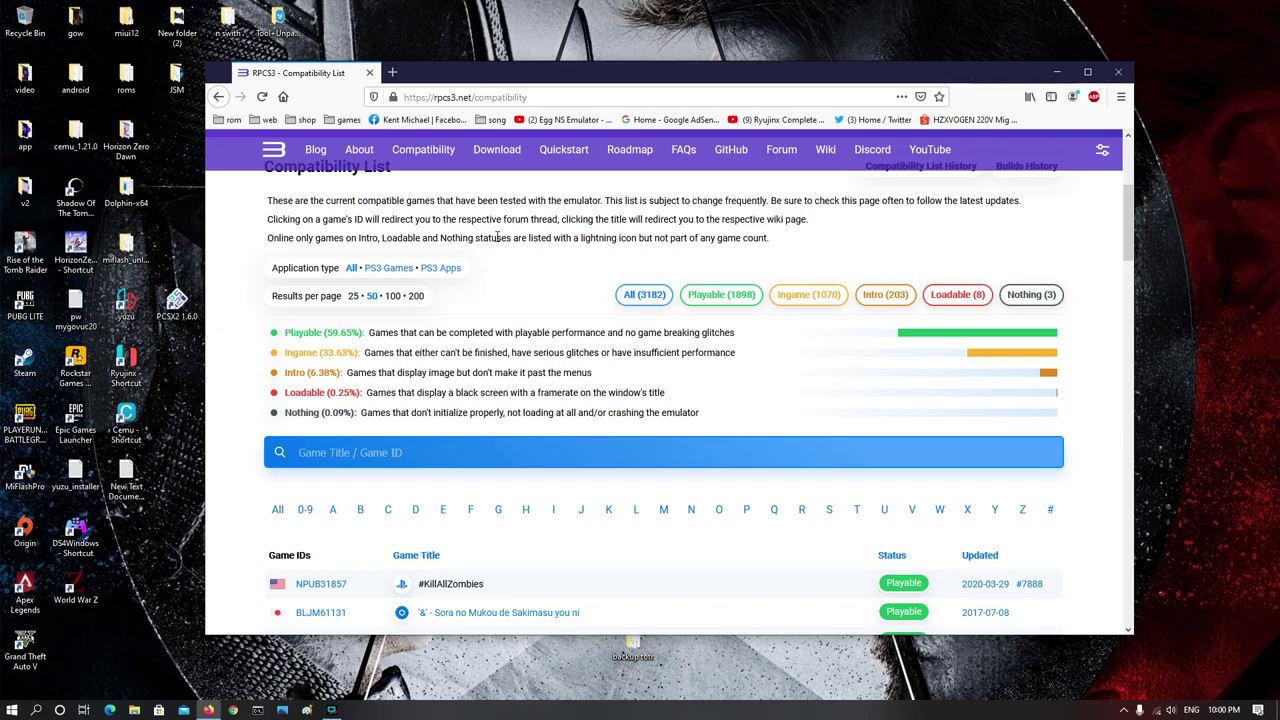
scroll(496, 237, "down", 2)
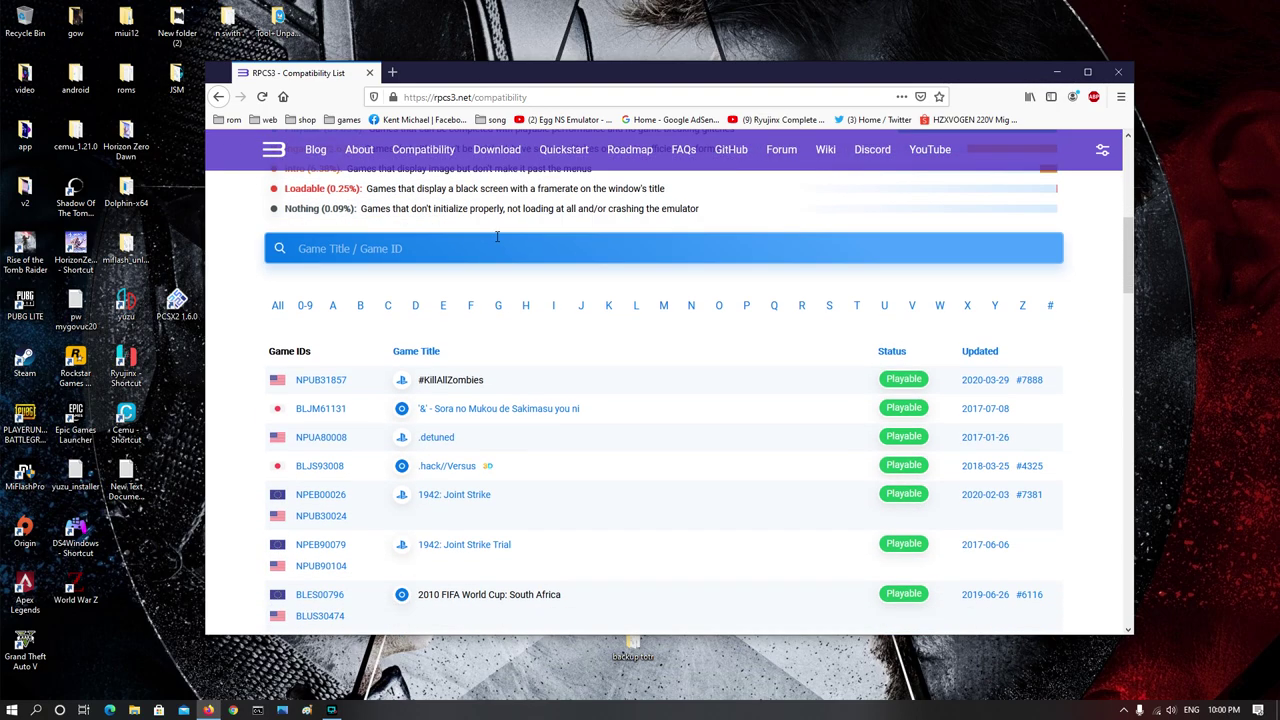
scroll(496, 237, "up", 5)
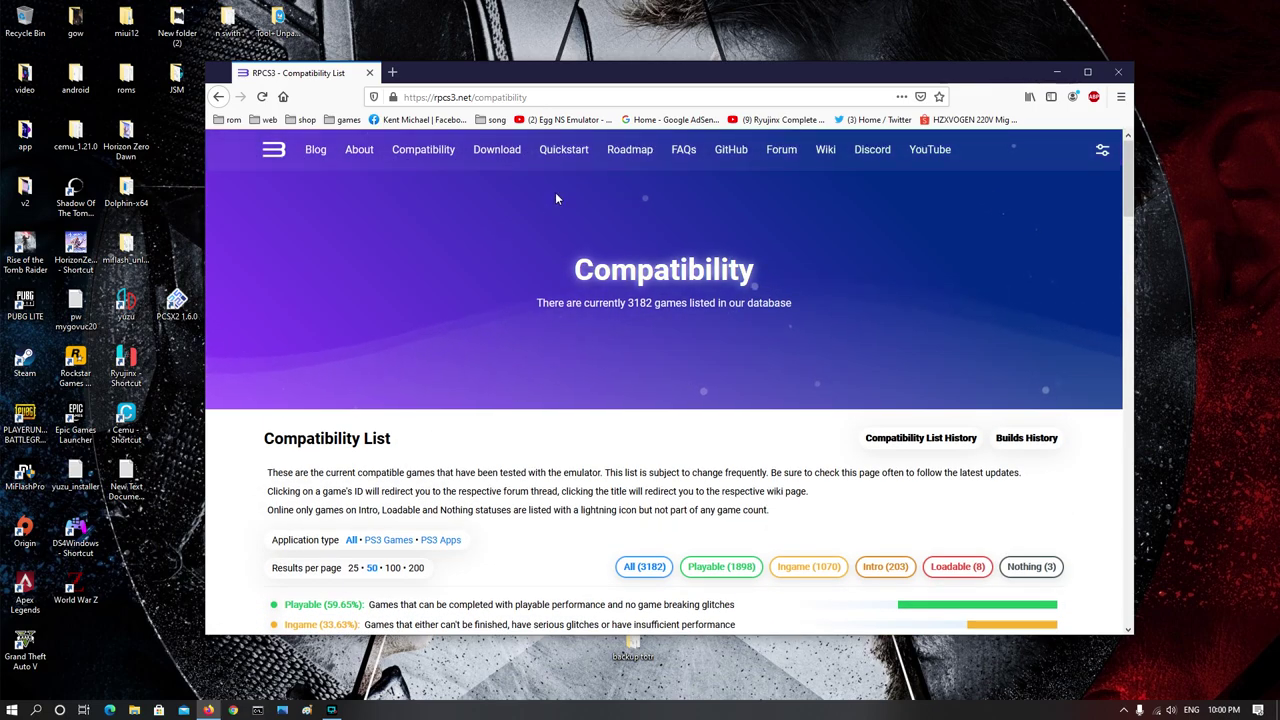
- Review the recommended and minimum hardware requirements in the RPCS3 Quickstart guide
left_click(563, 150)
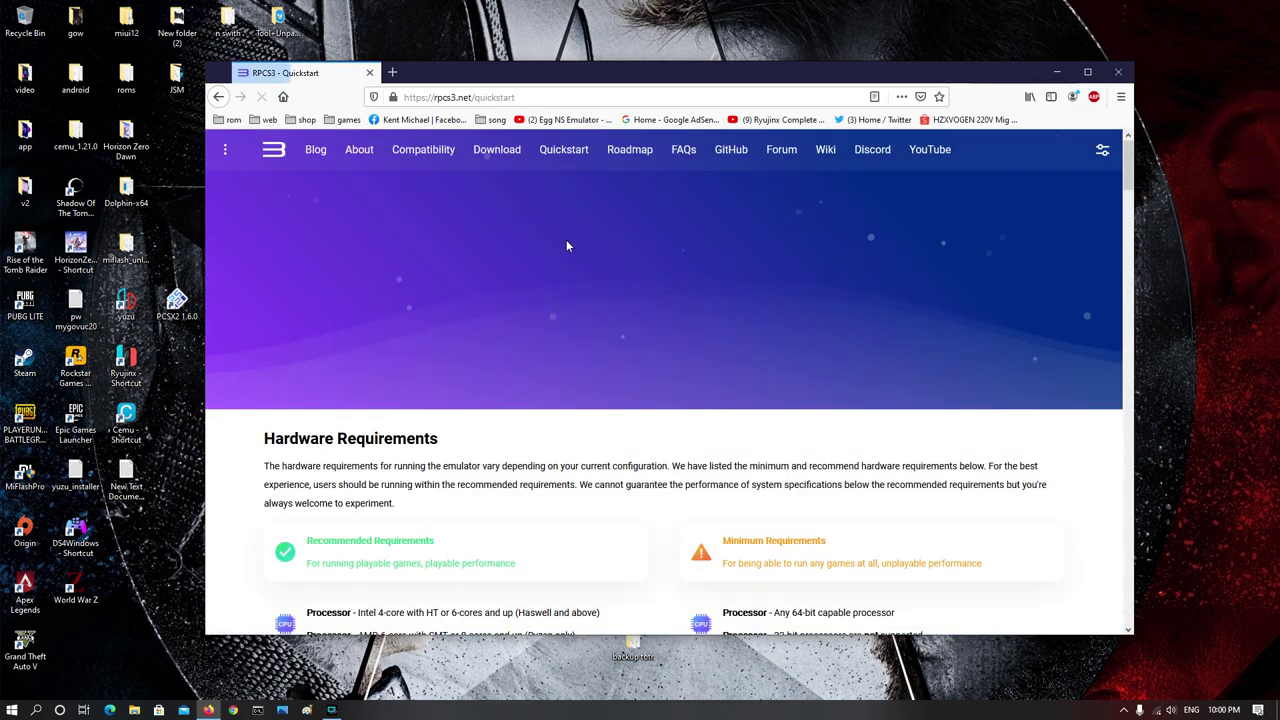
scroll(566, 246, "down", 3)
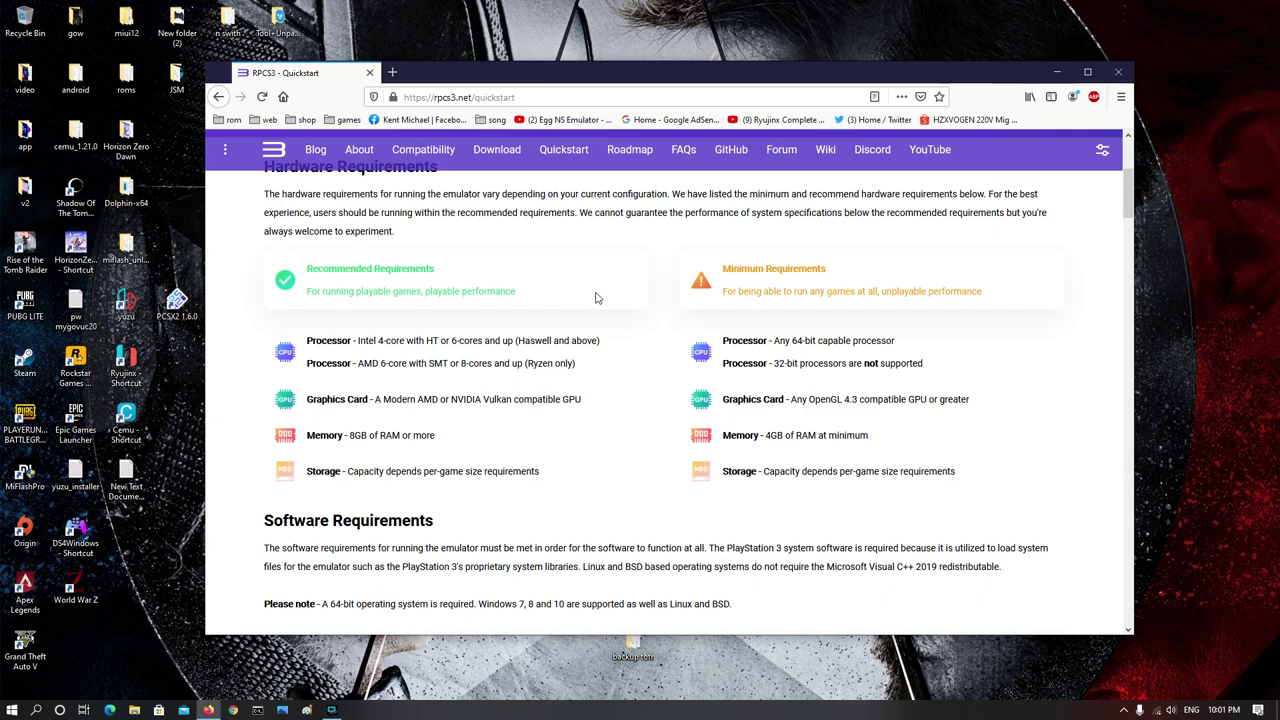
scroll(535, 160, "up", 3)
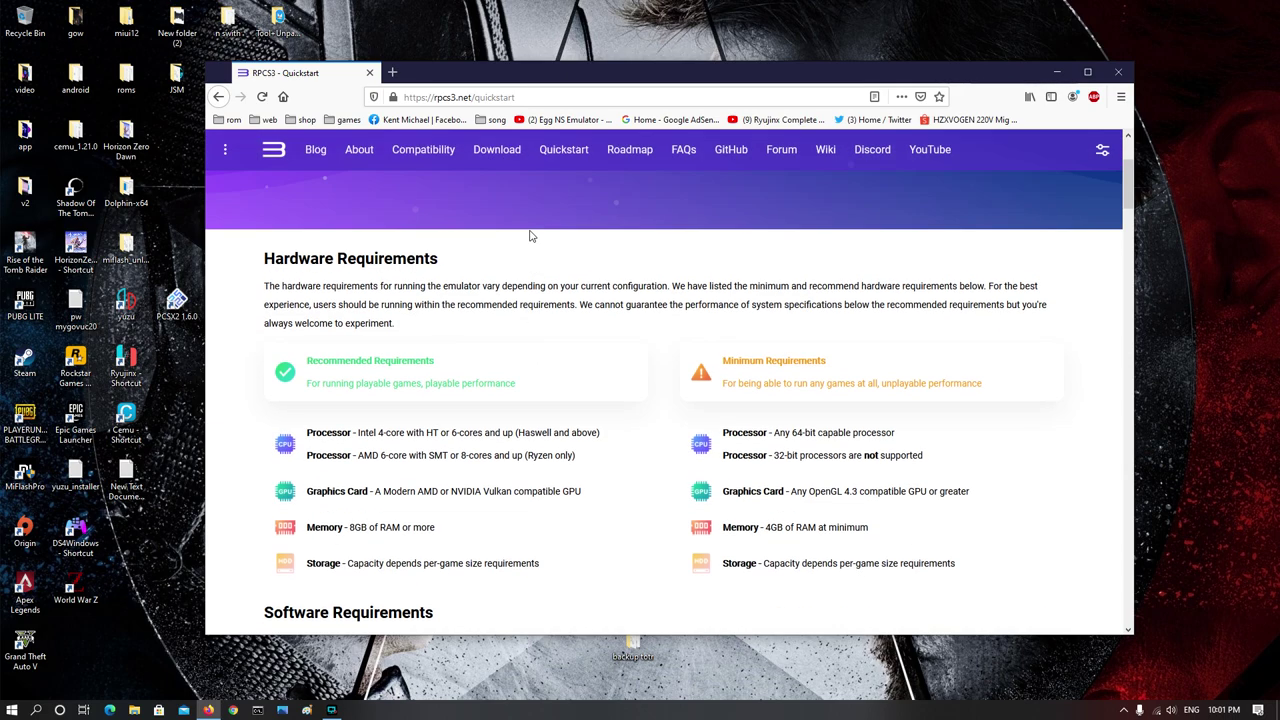
- Download the latest Windows build of RPCS3 and save the rpcs3-v0.0.14-11516-d1e1c14d_win64.7z archive
left_click(503, 160)
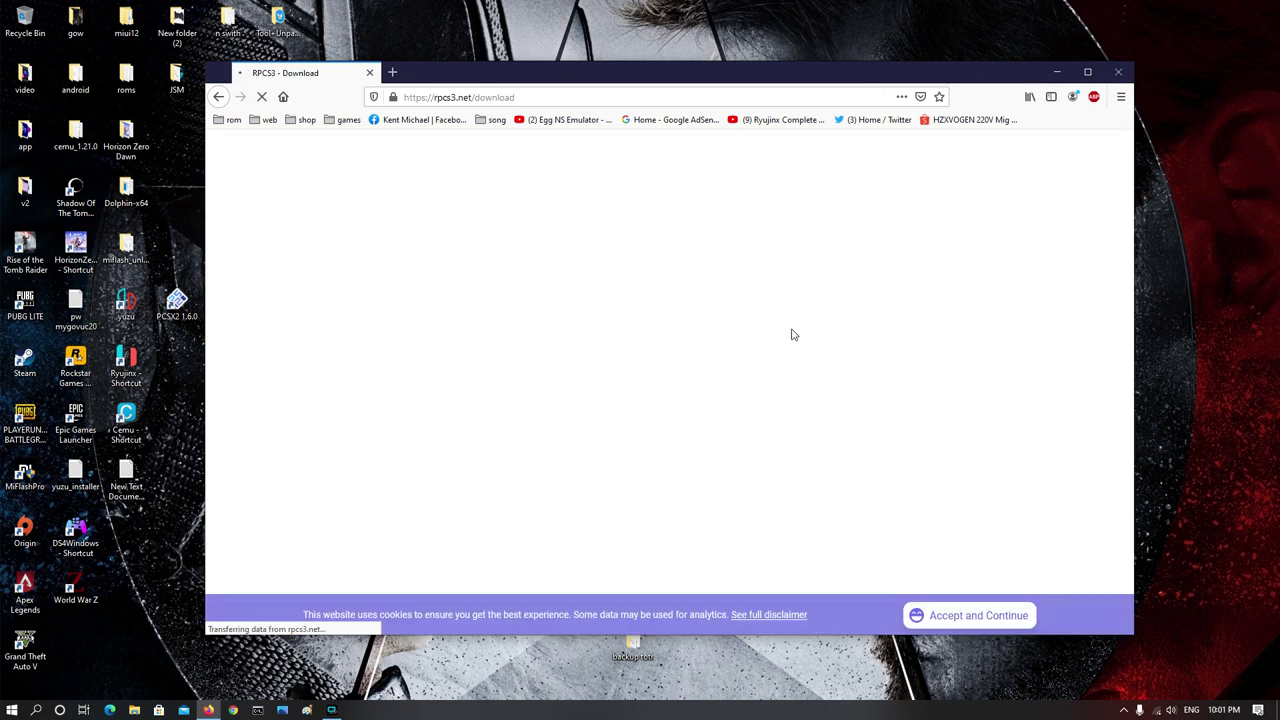
scroll(642, 374, "down", 2)
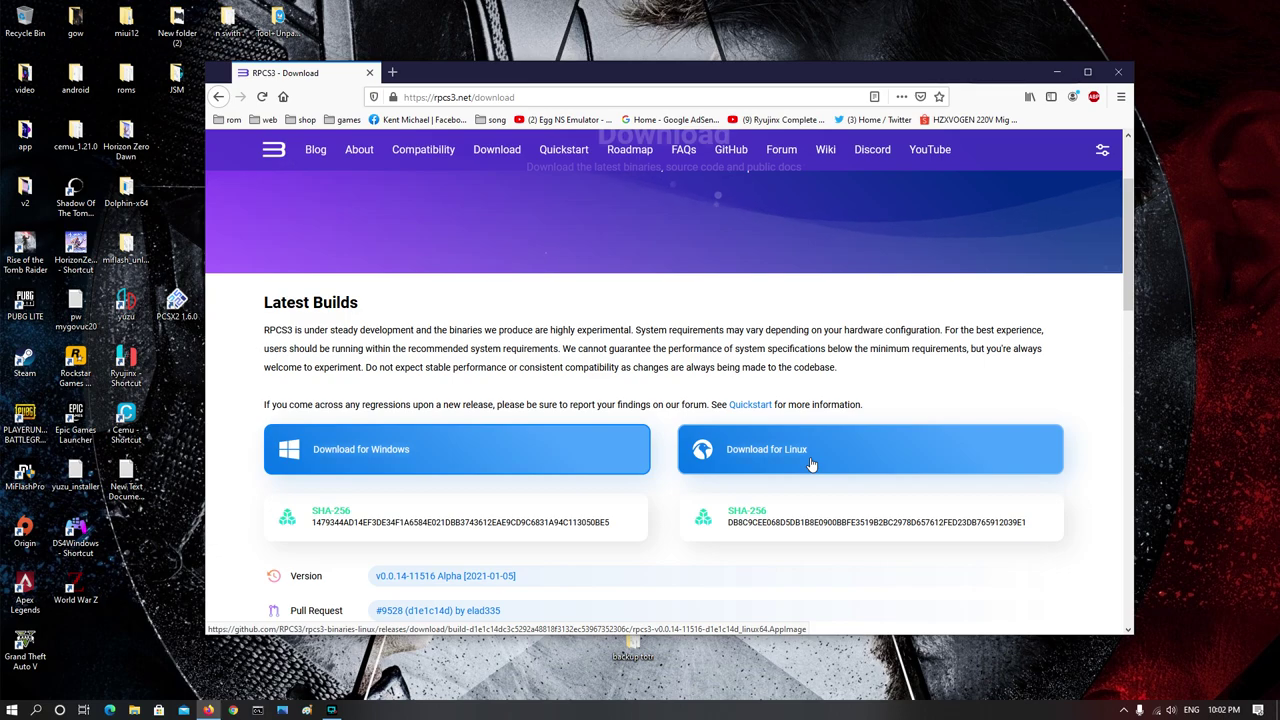
left_click(370, 455)
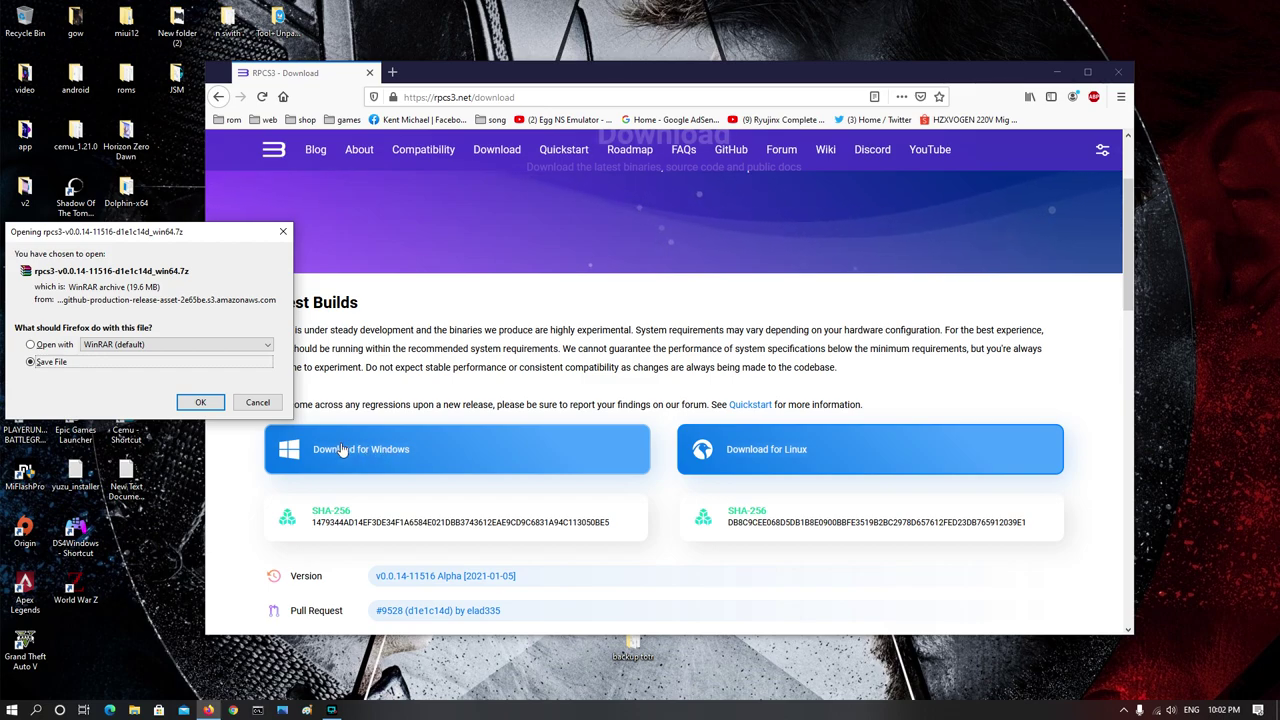
left_click(200, 403)
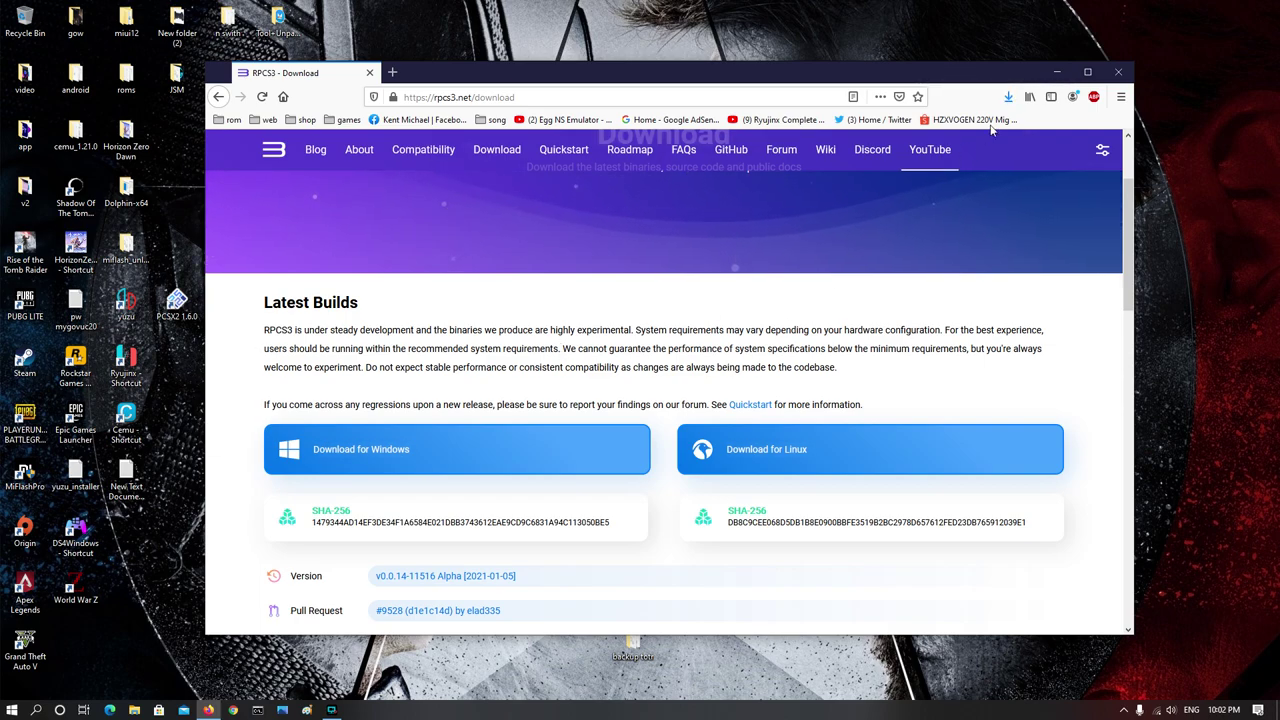
- Show the downloaded RPCS3 archive in its containing folder in File Explorer
left_click(1008, 97)
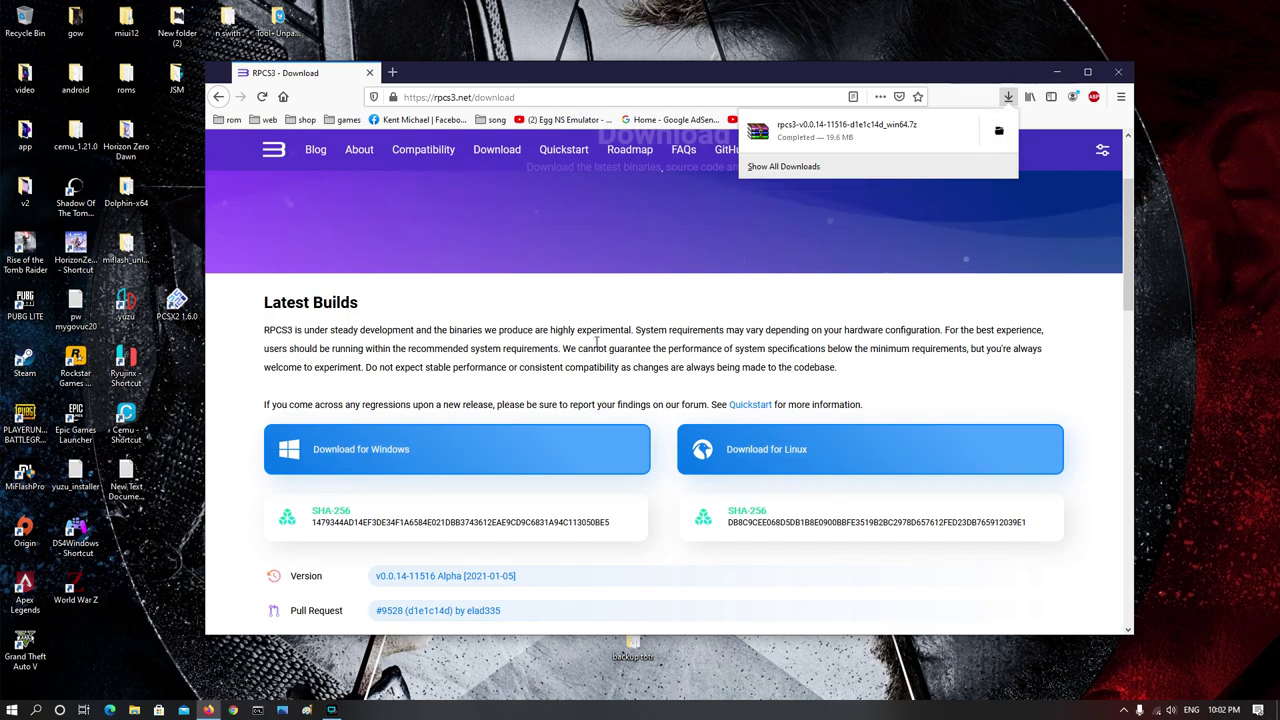
scroll(490, 445, "down", 1)
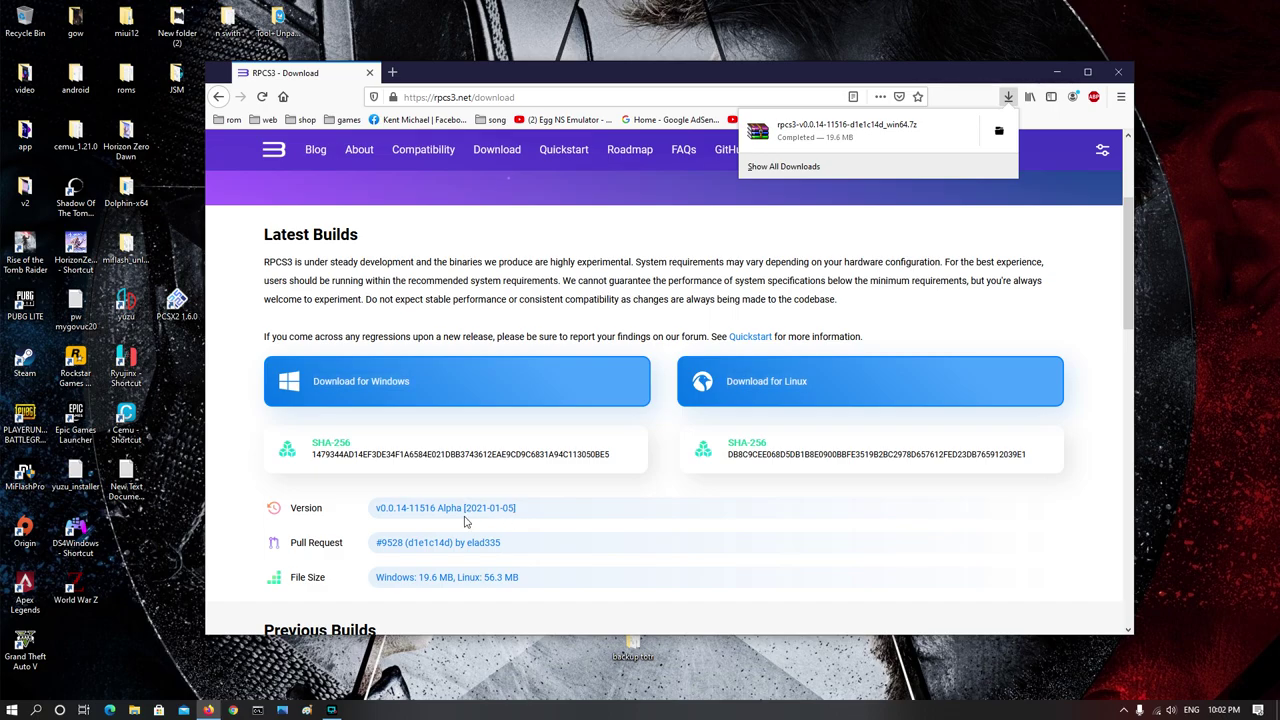
left_click(998, 131)
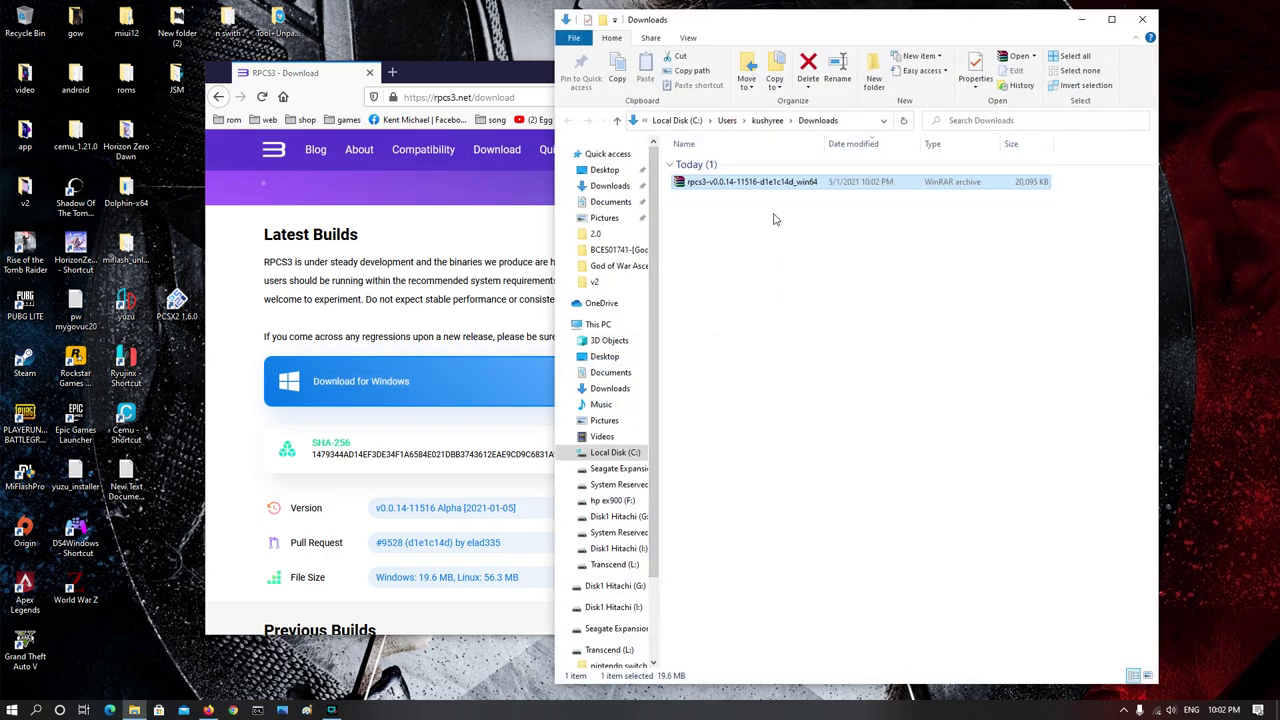
- Extract the RPCS3 archive with 7-Zip into its own subfolder of Downloads and check the extracted files
right_click(785, 186)
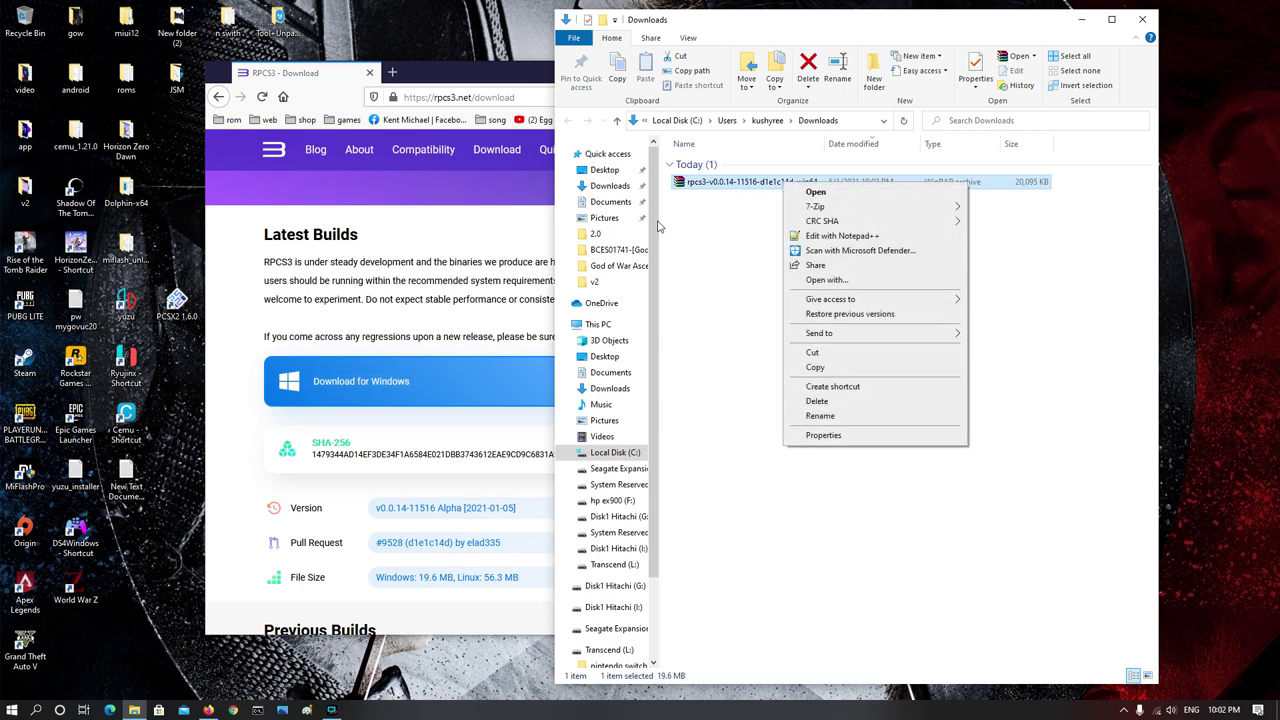
mouse_move(815, 210)
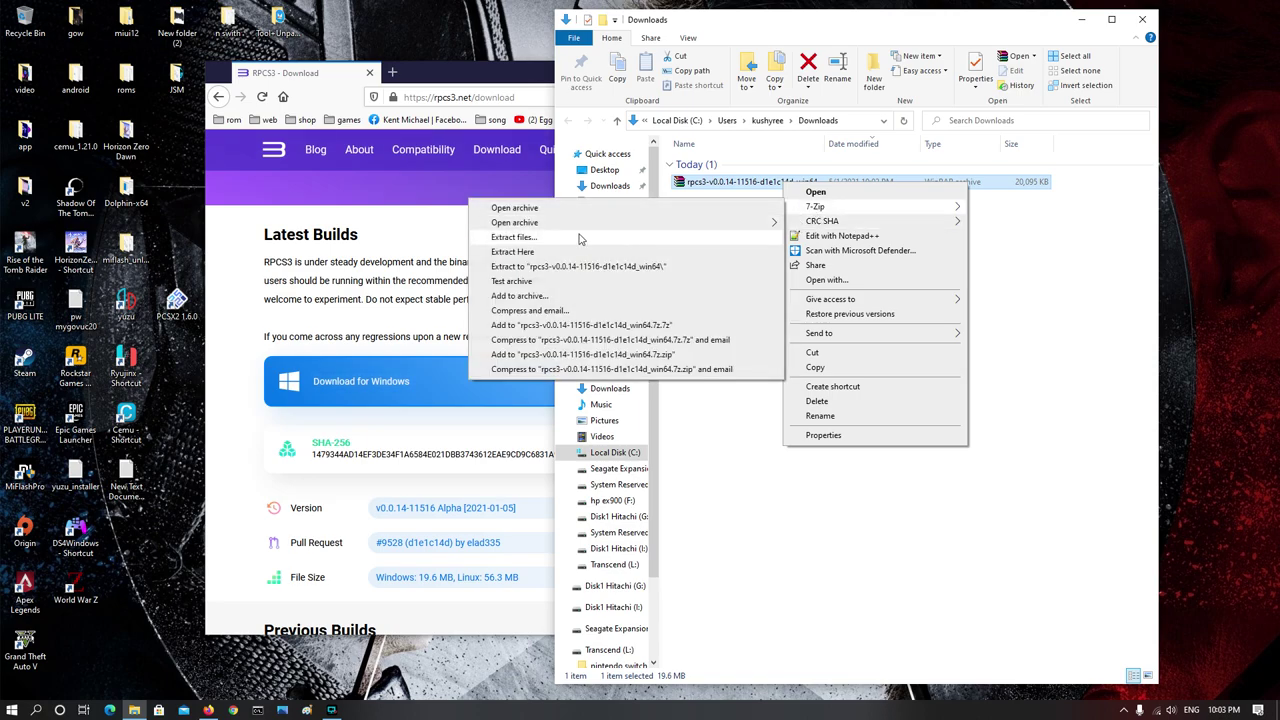
left_click(520, 238)
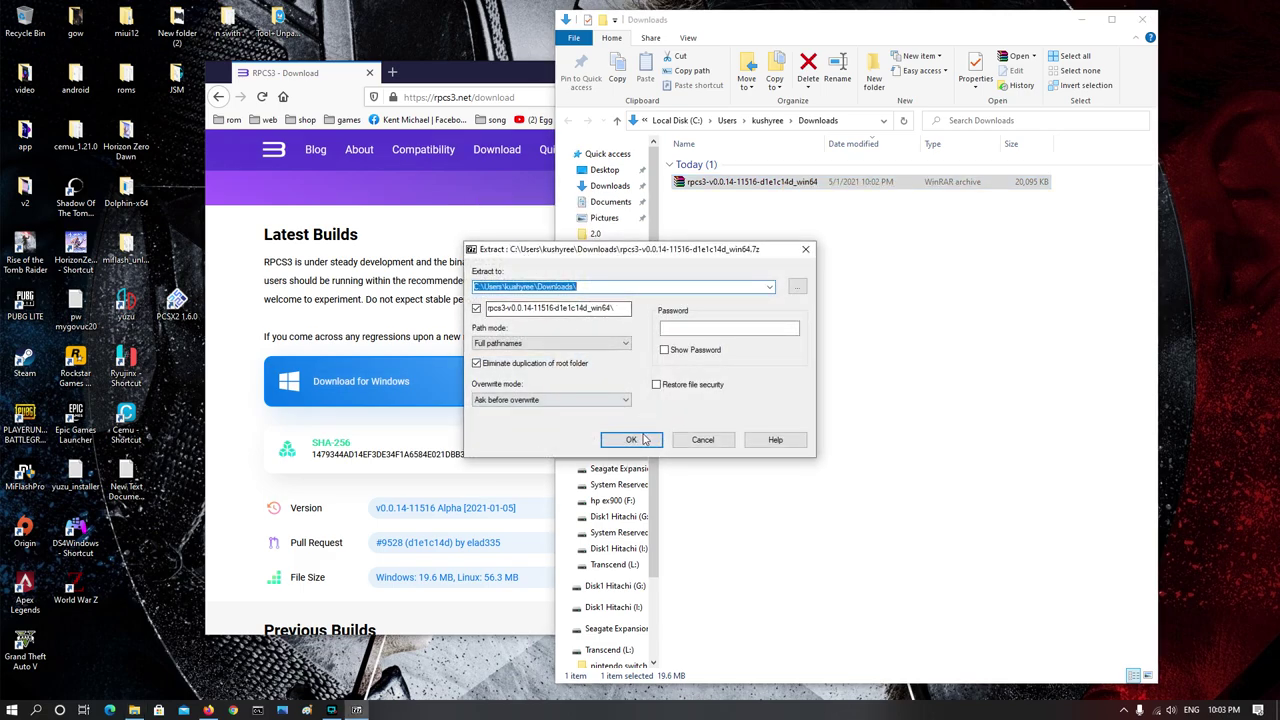
left_click(627, 441)
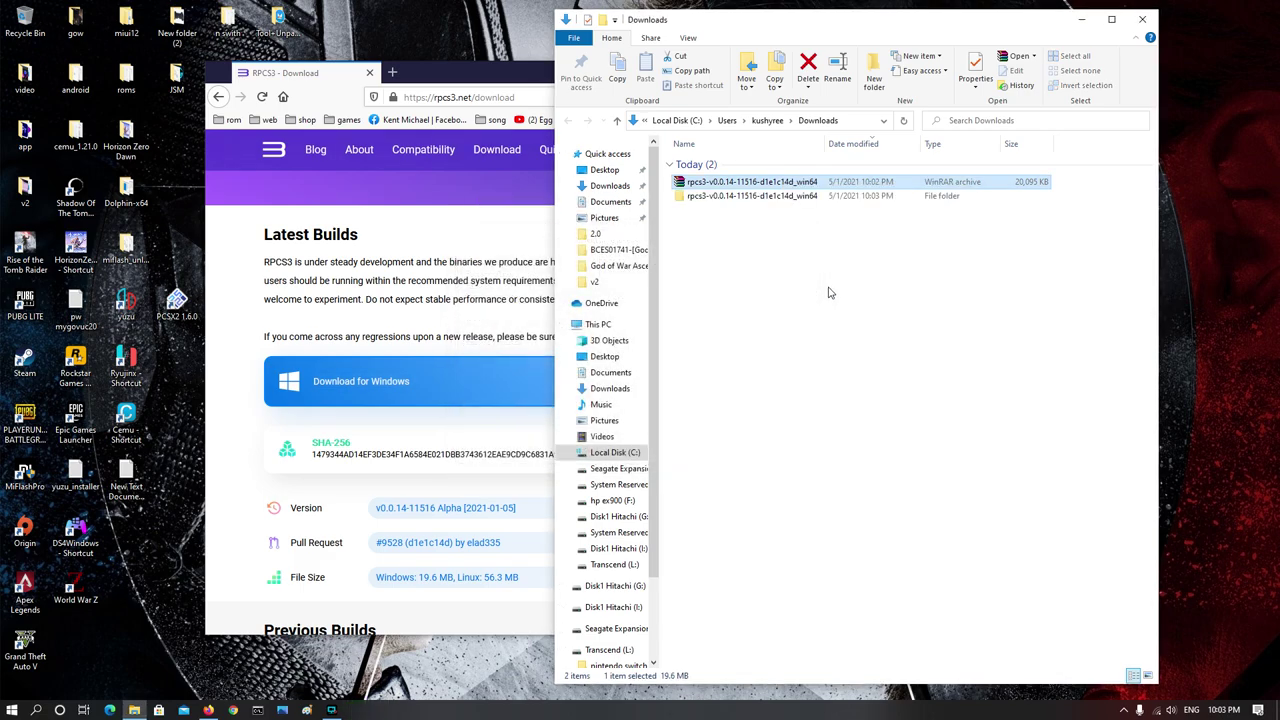
double_click(743, 197)
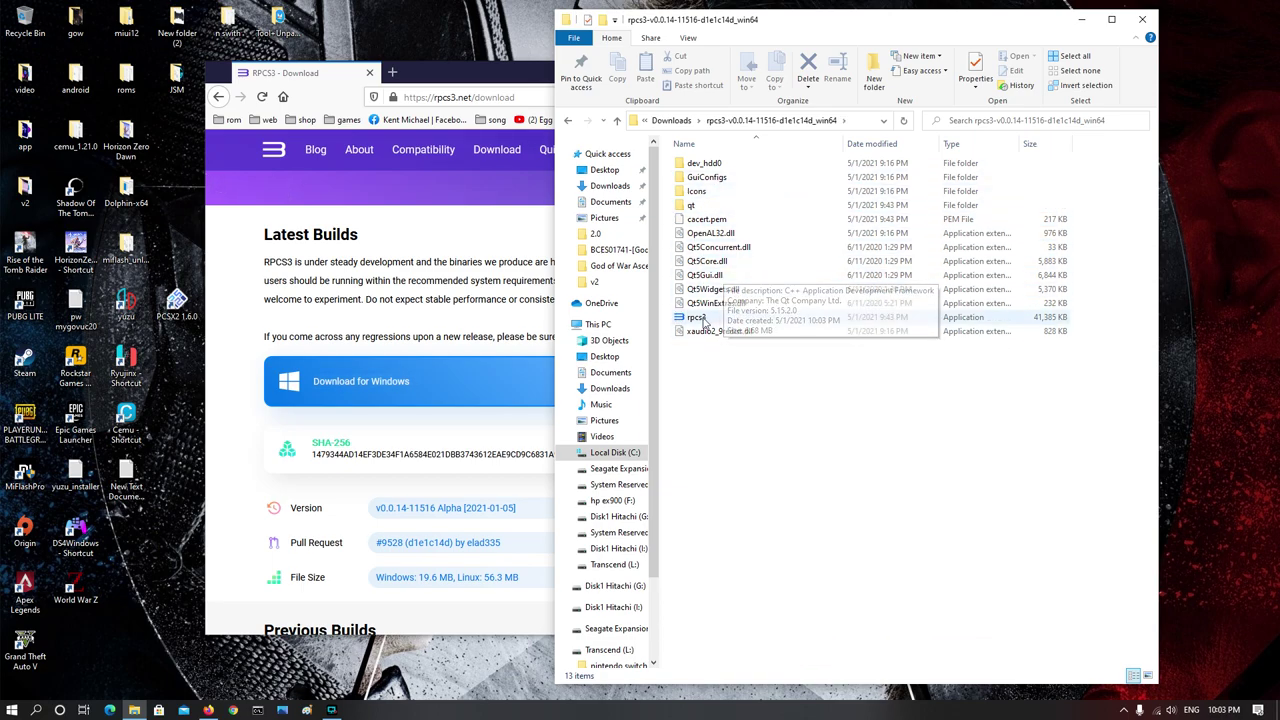
left_click(568, 121)
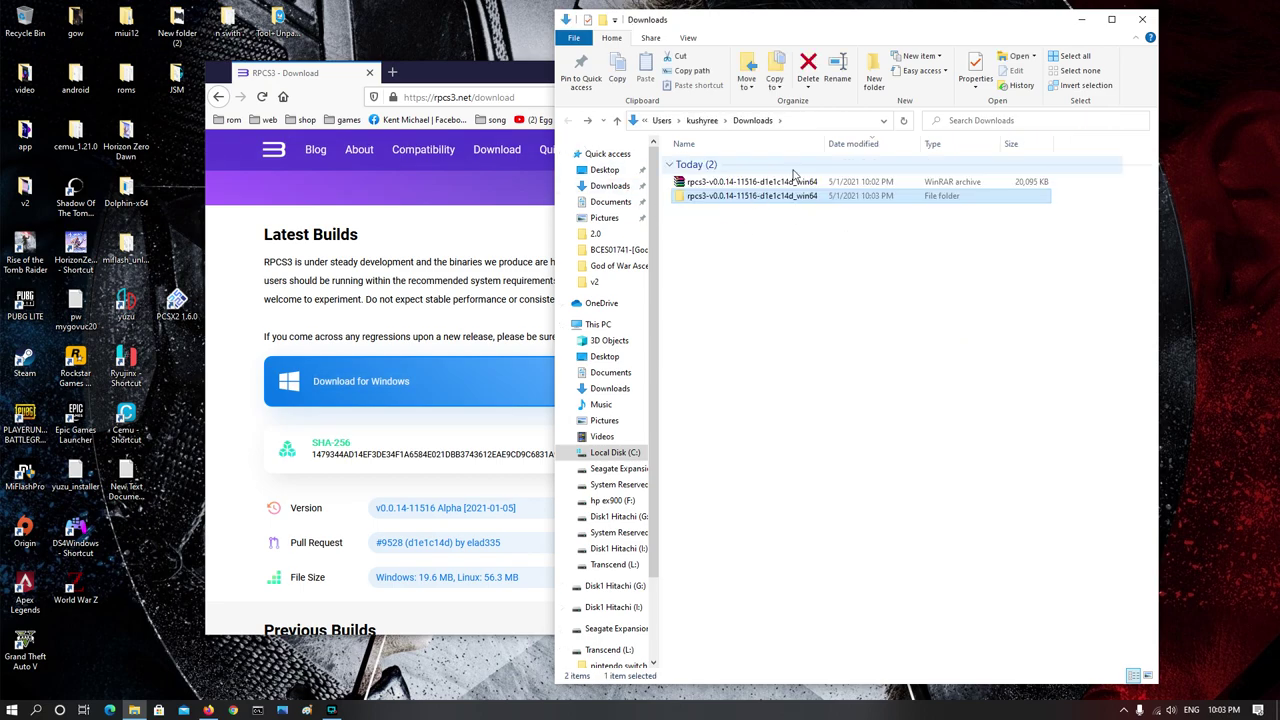
- Move the Downloads window aside and minimize the browser to clear the desktop
left_click_drag(838, 28, 988, 44)
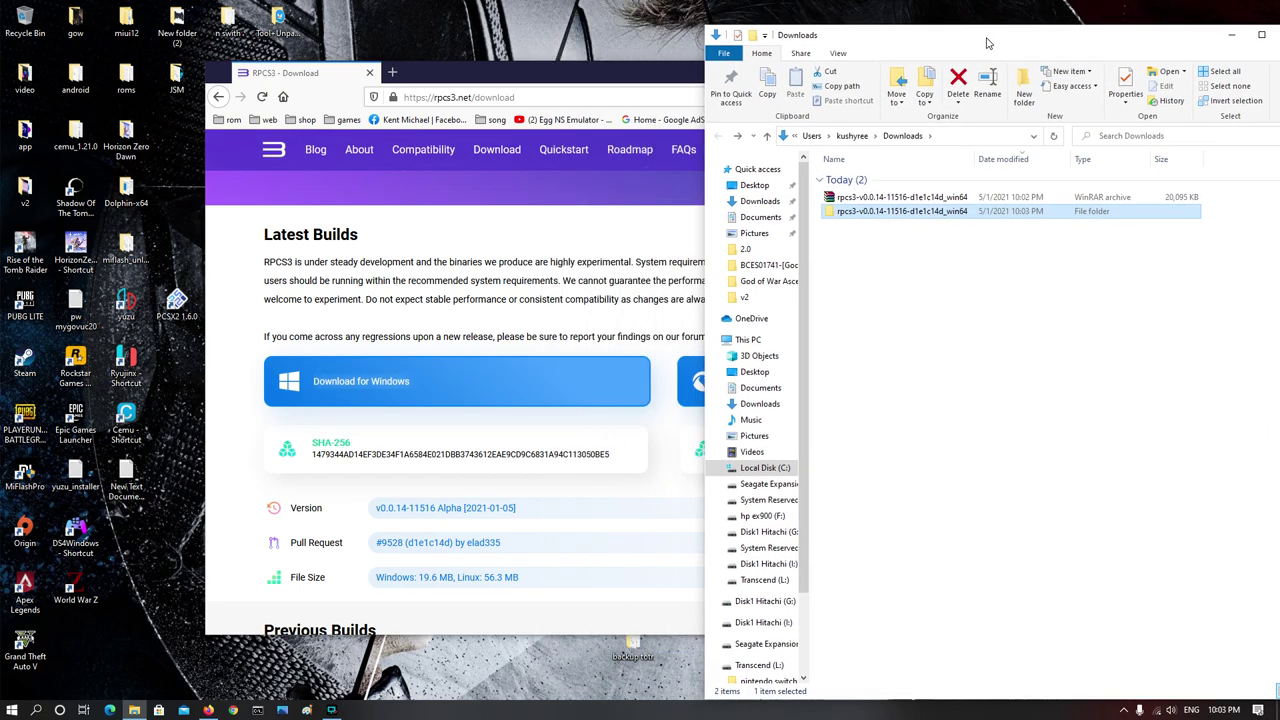
left_click(649, 66)
left_click(1056, 72)
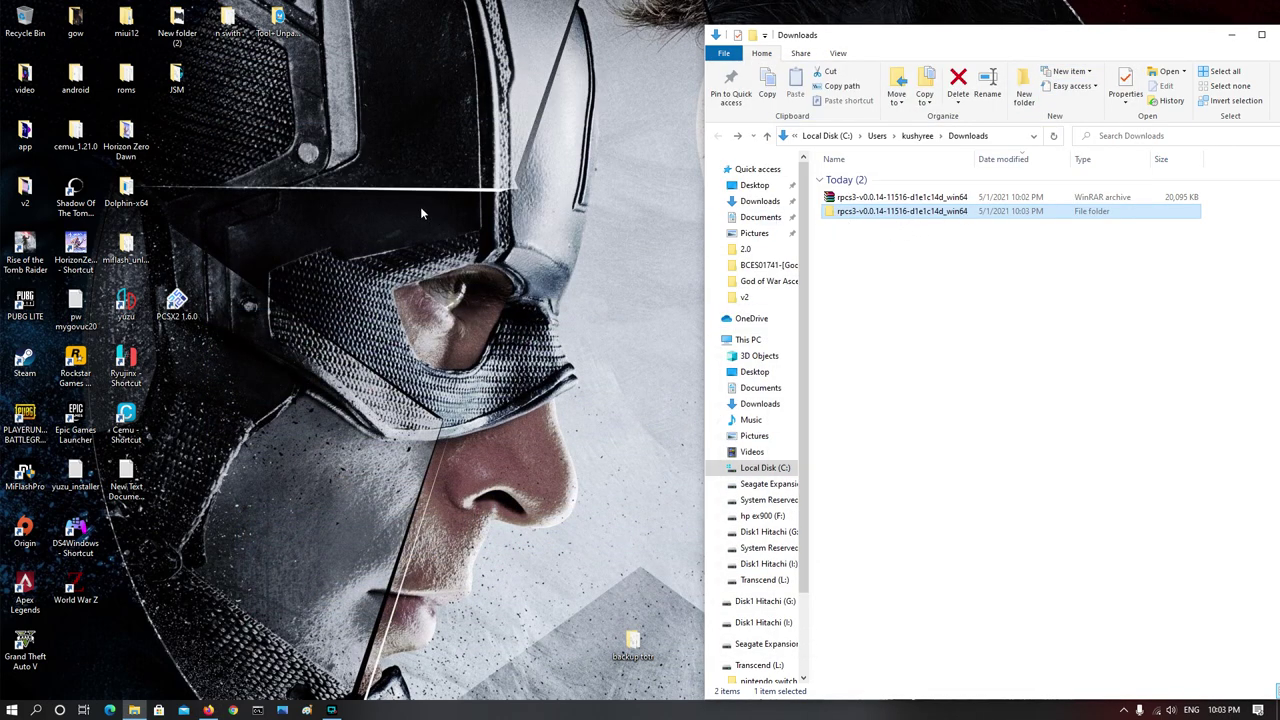
left_click(202, 153)
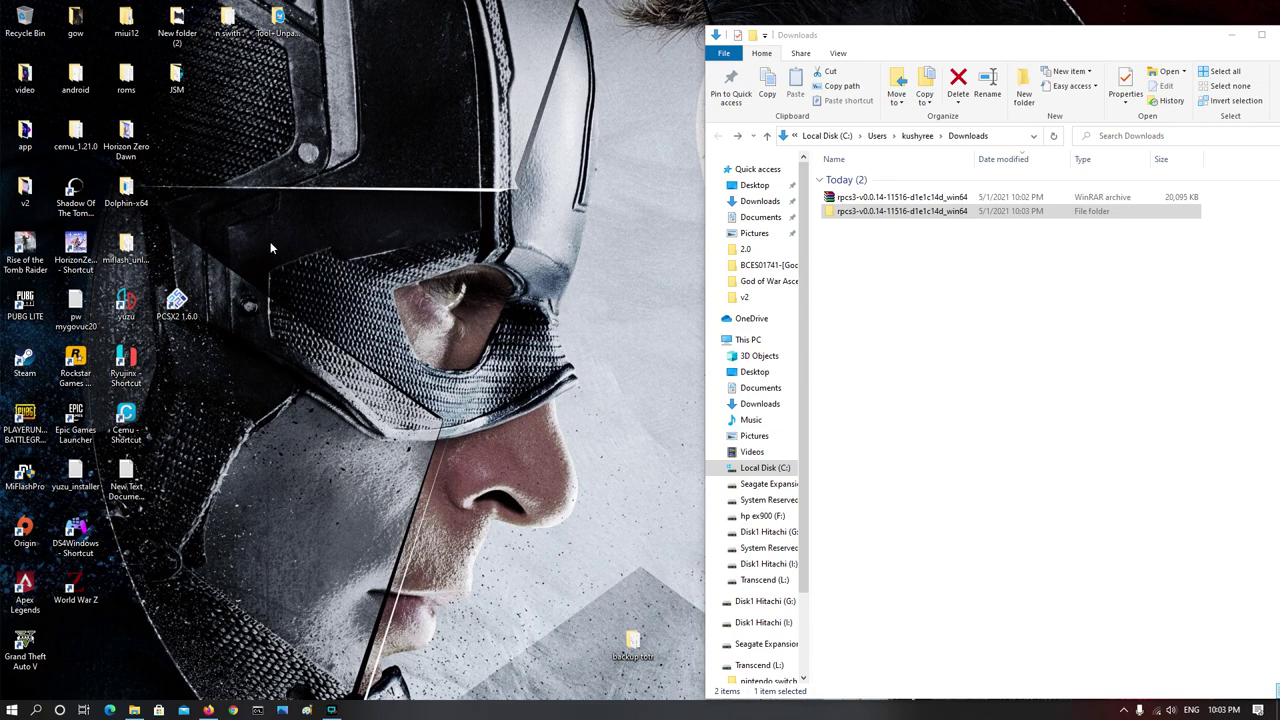
- Move the extracted rpcs3-v0.0.14-11516-d1e1c14d_win64 folder from Downloads to Documents
left_click(886, 214)
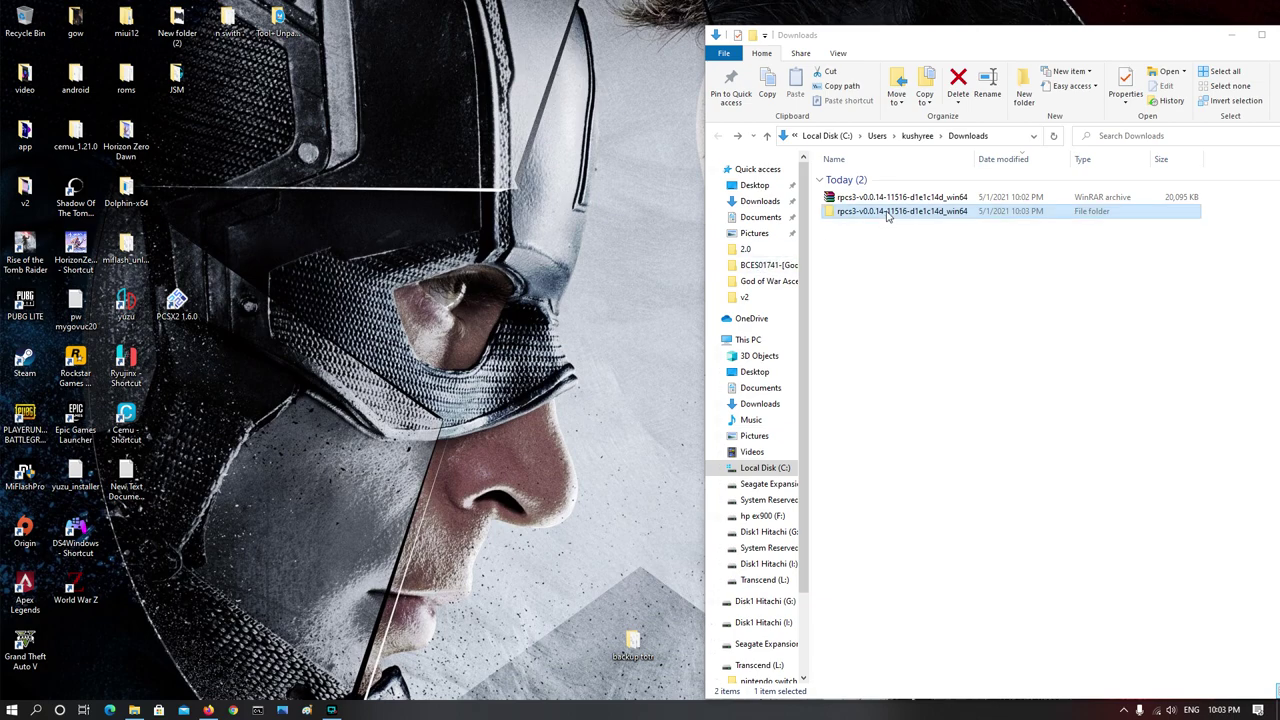
right_click(886, 214)
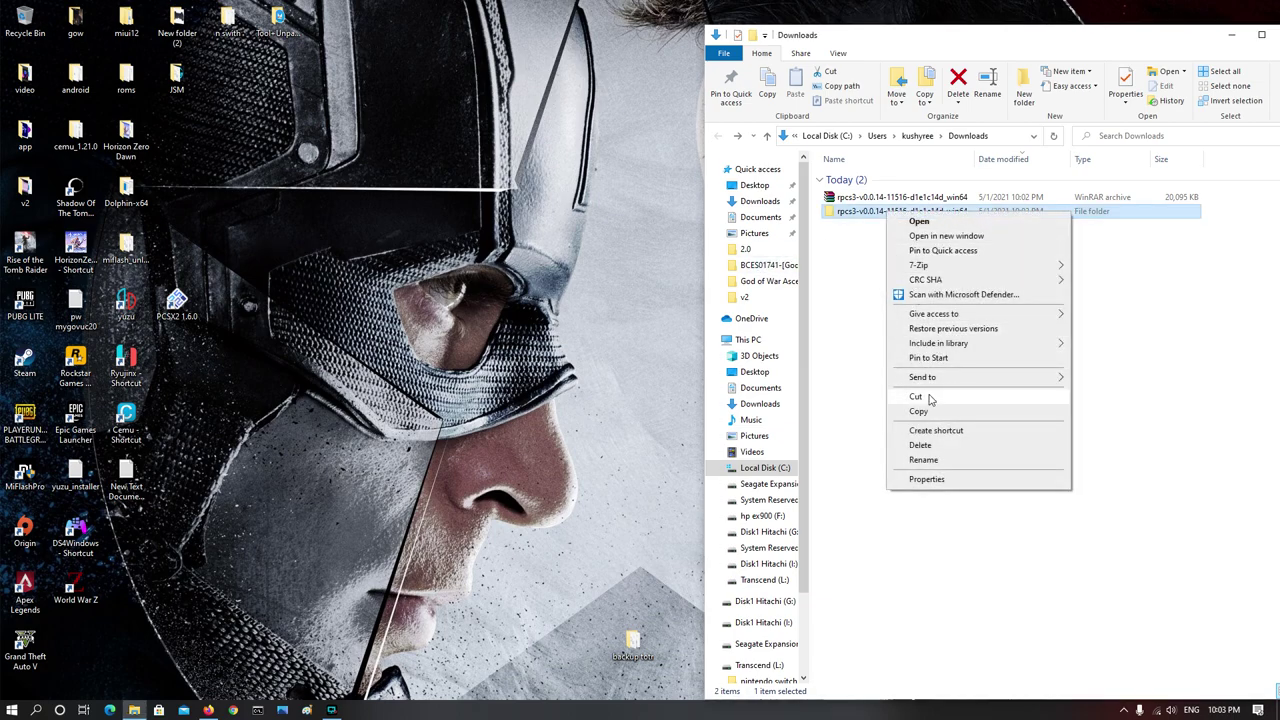
left_click(915, 400)
left_click(758, 389)
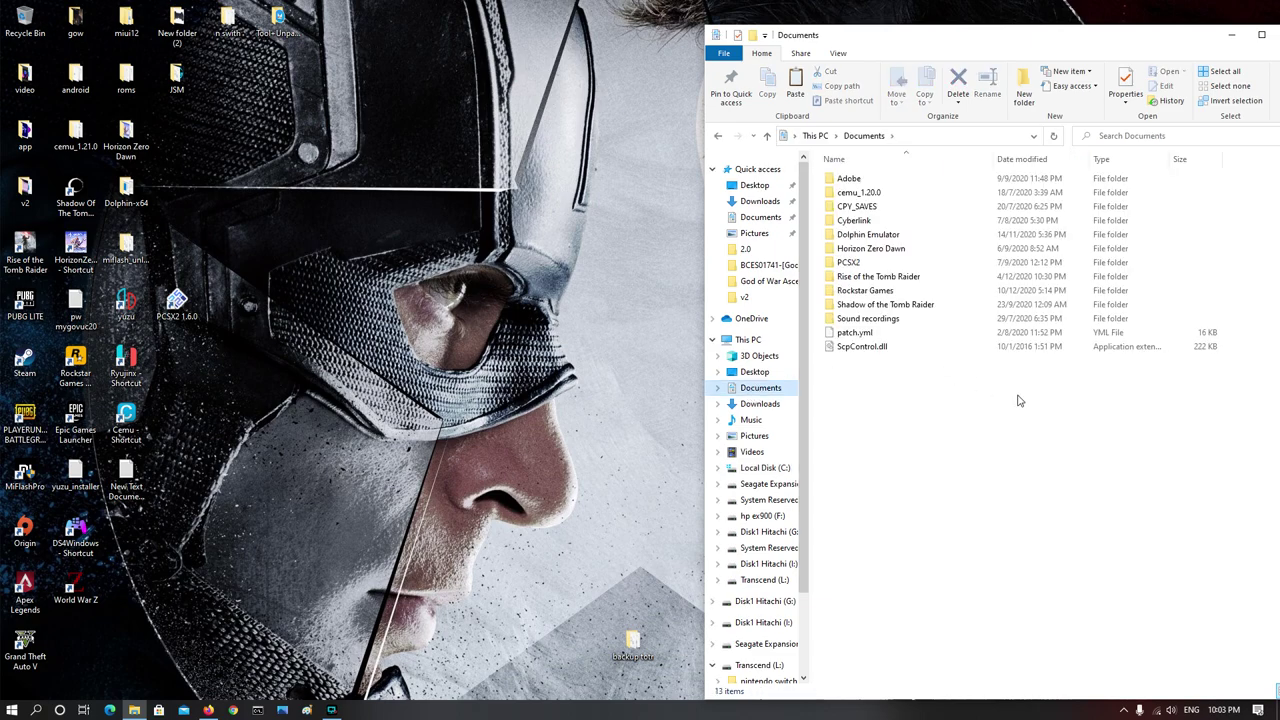
right_click(898, 408)
left_click(945, 516)
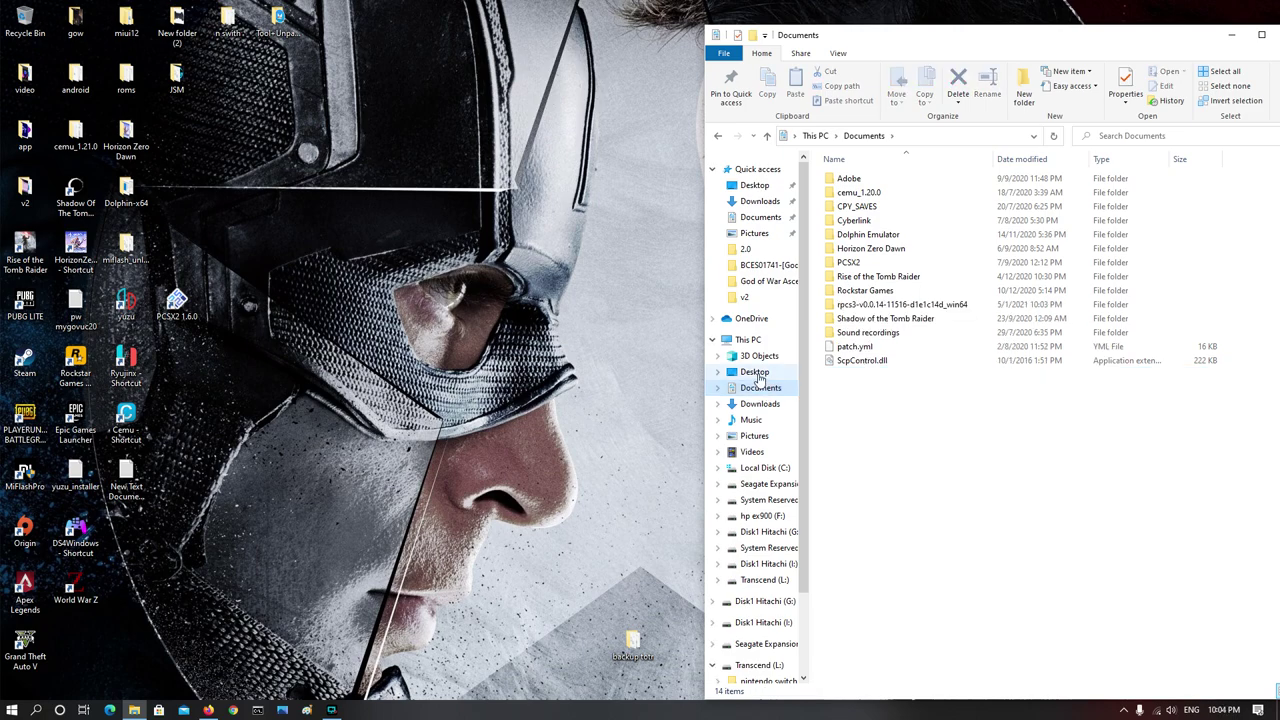
- Open the rpcs3-v0.0.14-11516-d1e1c14d_win64 folder in Documents after a look at the Desktop folder
left_click(756, 373)
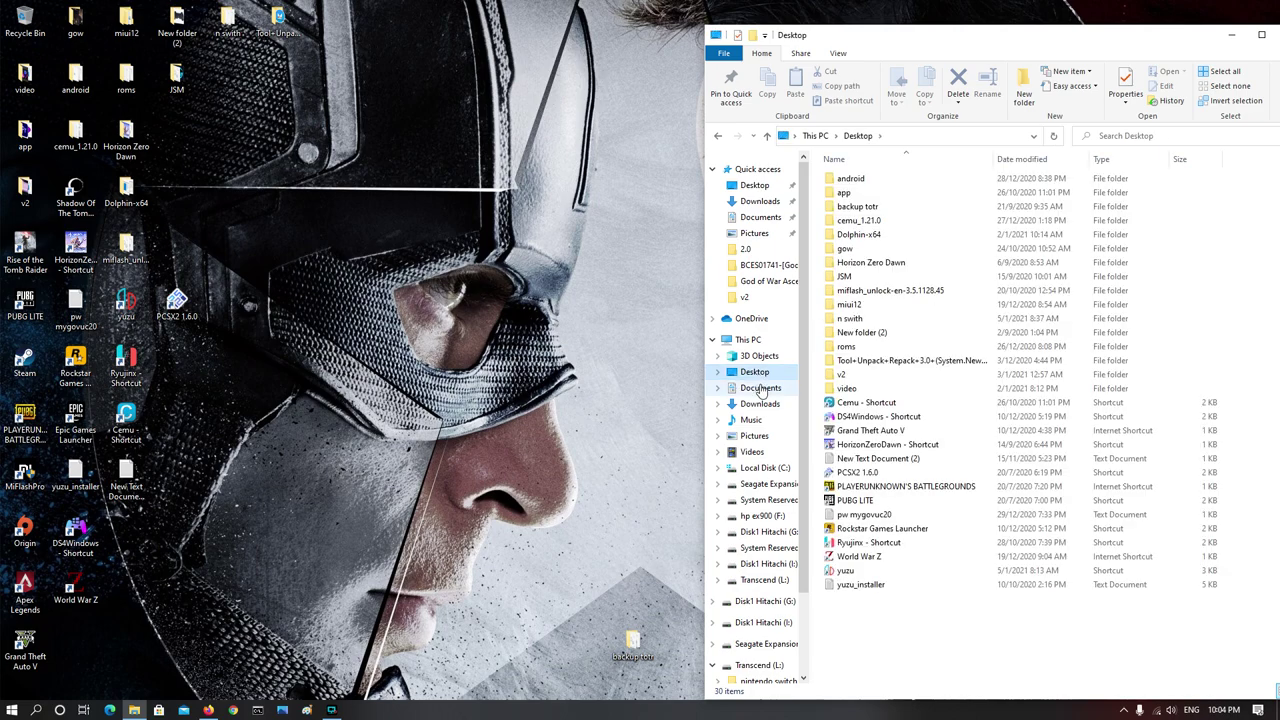
left_click(761, 388)
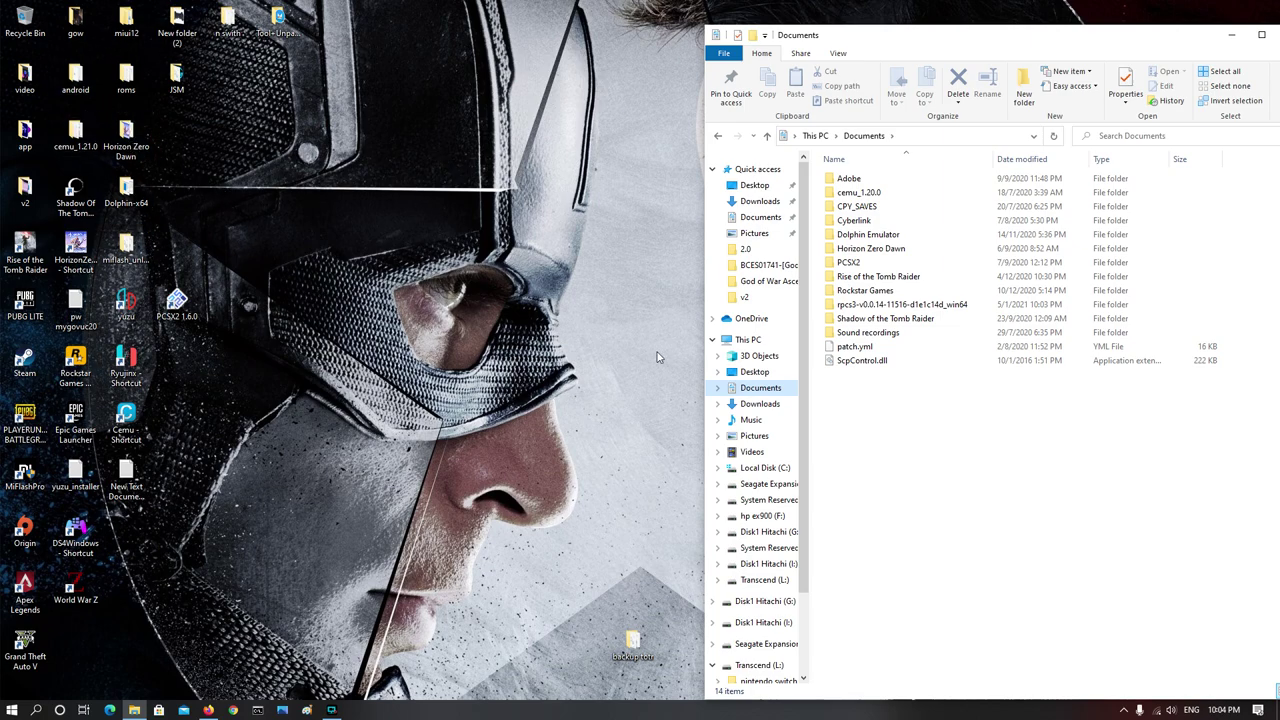
double_click(872, 305)
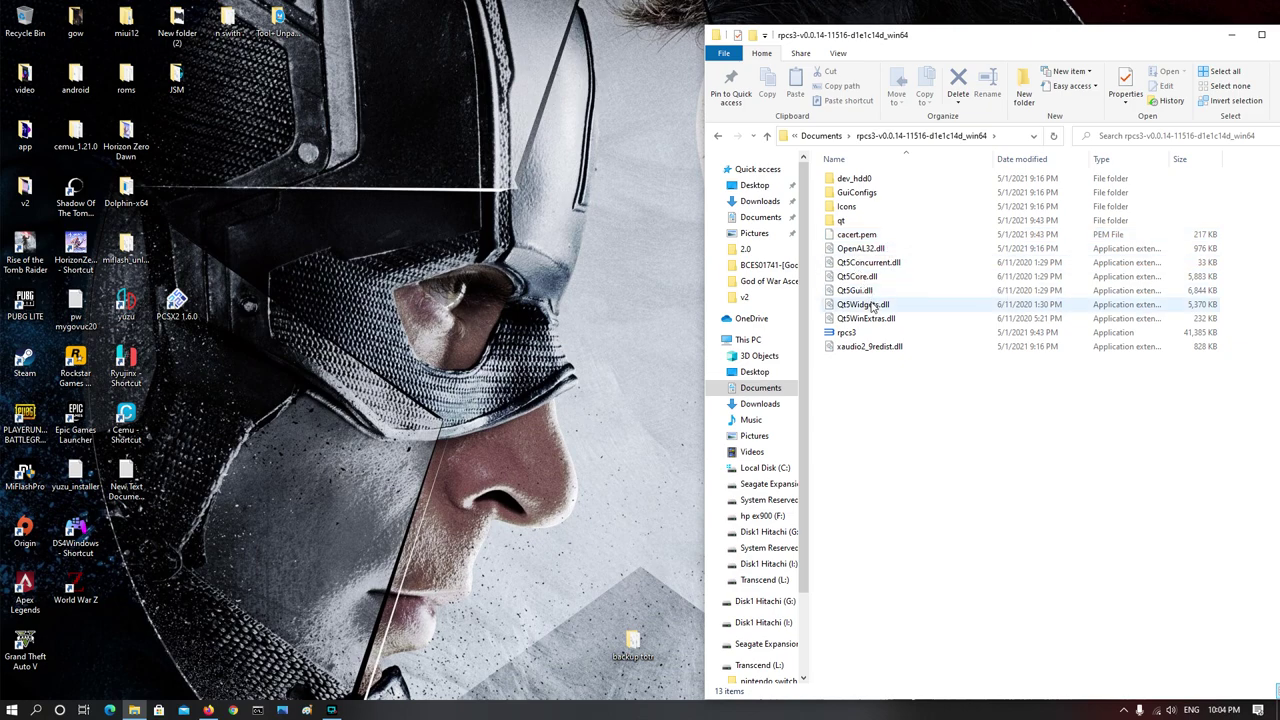
- Create a desktop shortcut to the rpcs3 application and move the folder window fully into view
right_click(849, 338)
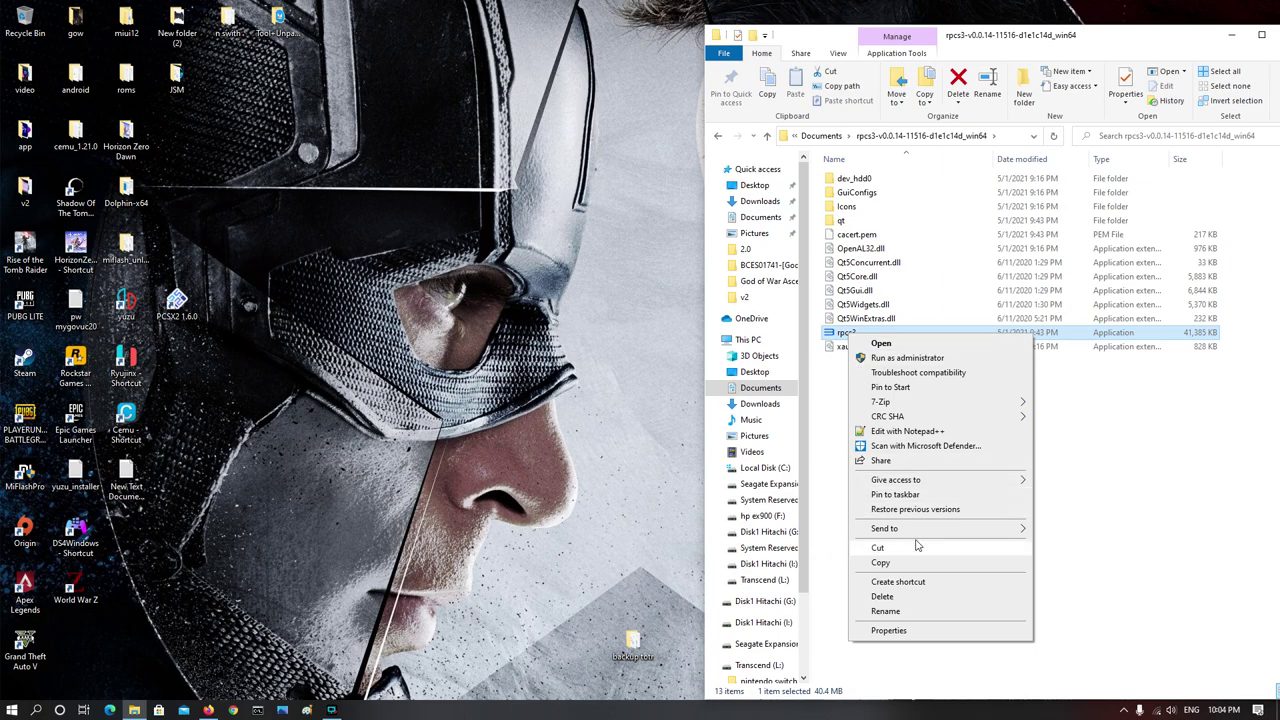
mouse_move(980, 531)
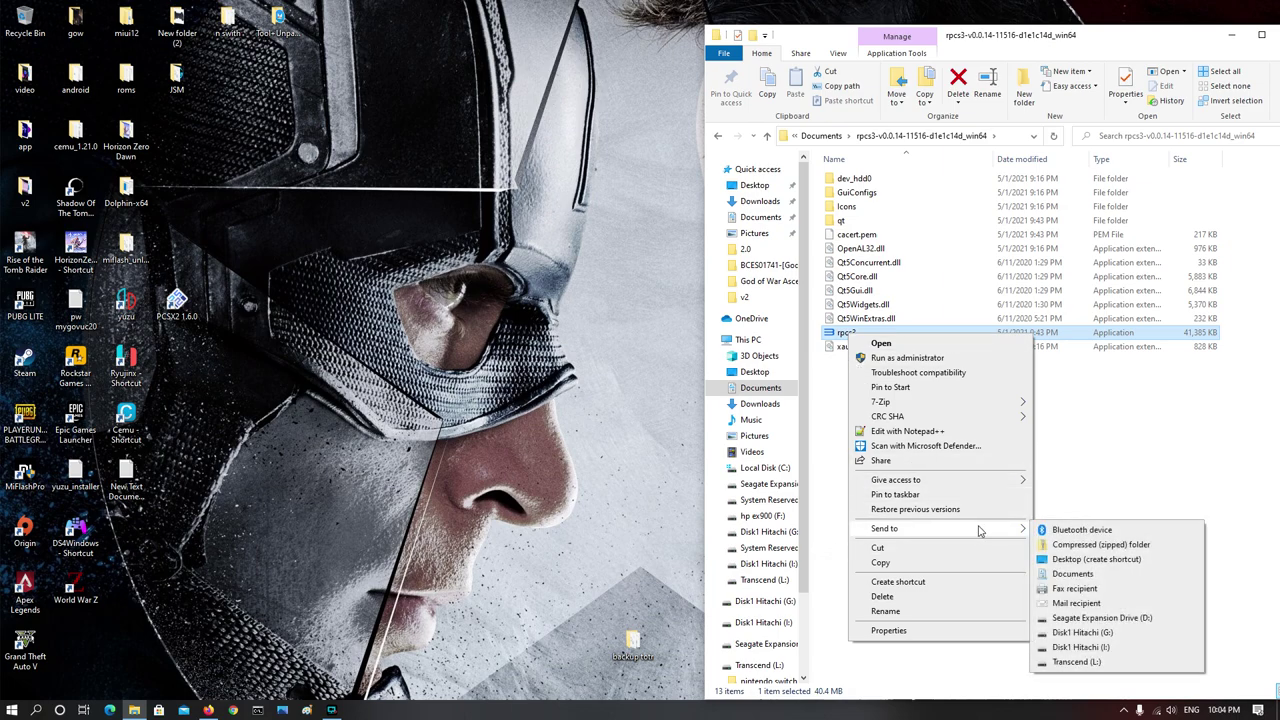
left_click(1063, 560)
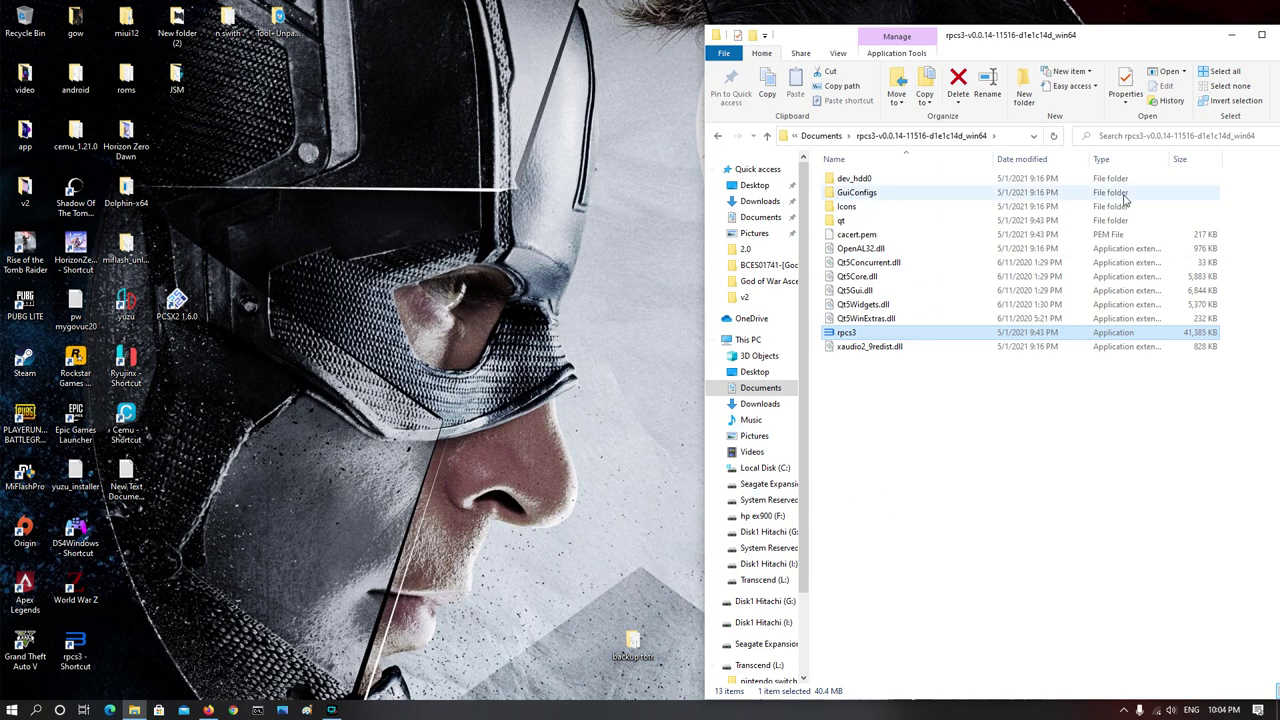
left_click_drag(1177, 46, 1068, 35)
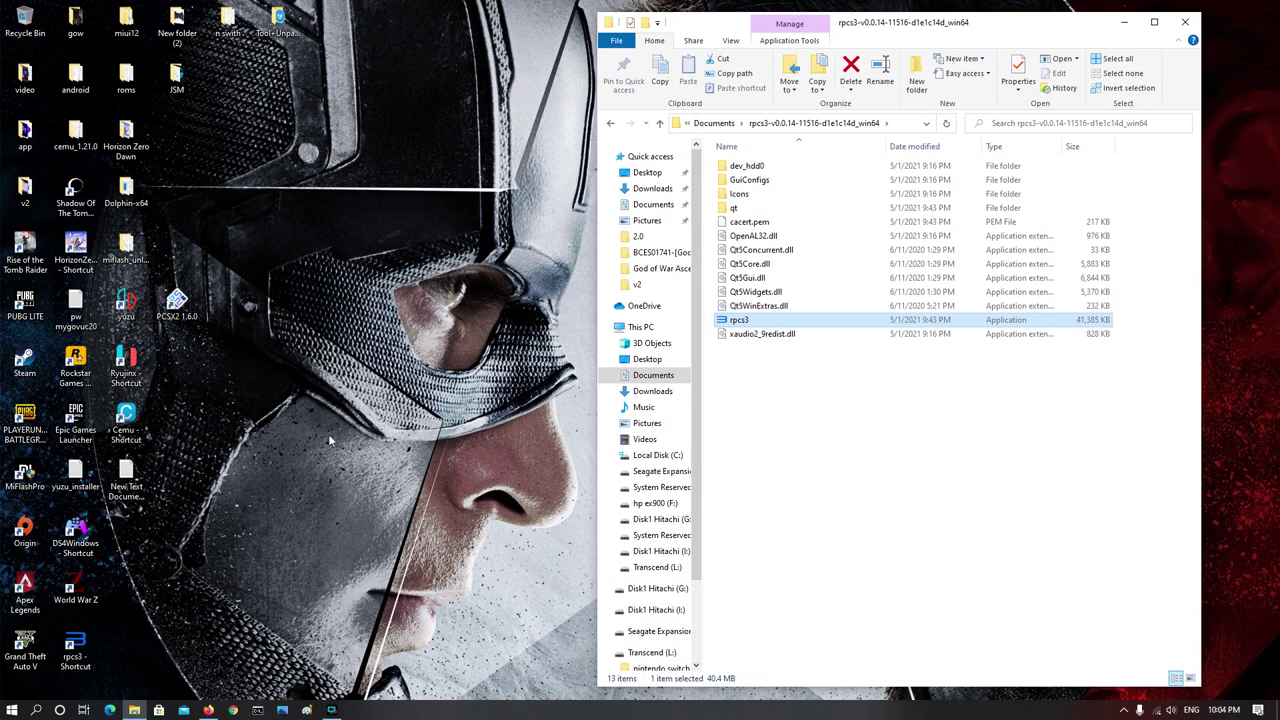
- Launch RPCS3 from its desktop shortcut and pass the welcome dialog by confirming the Quickstart guide has been read
left_click(75, 650)
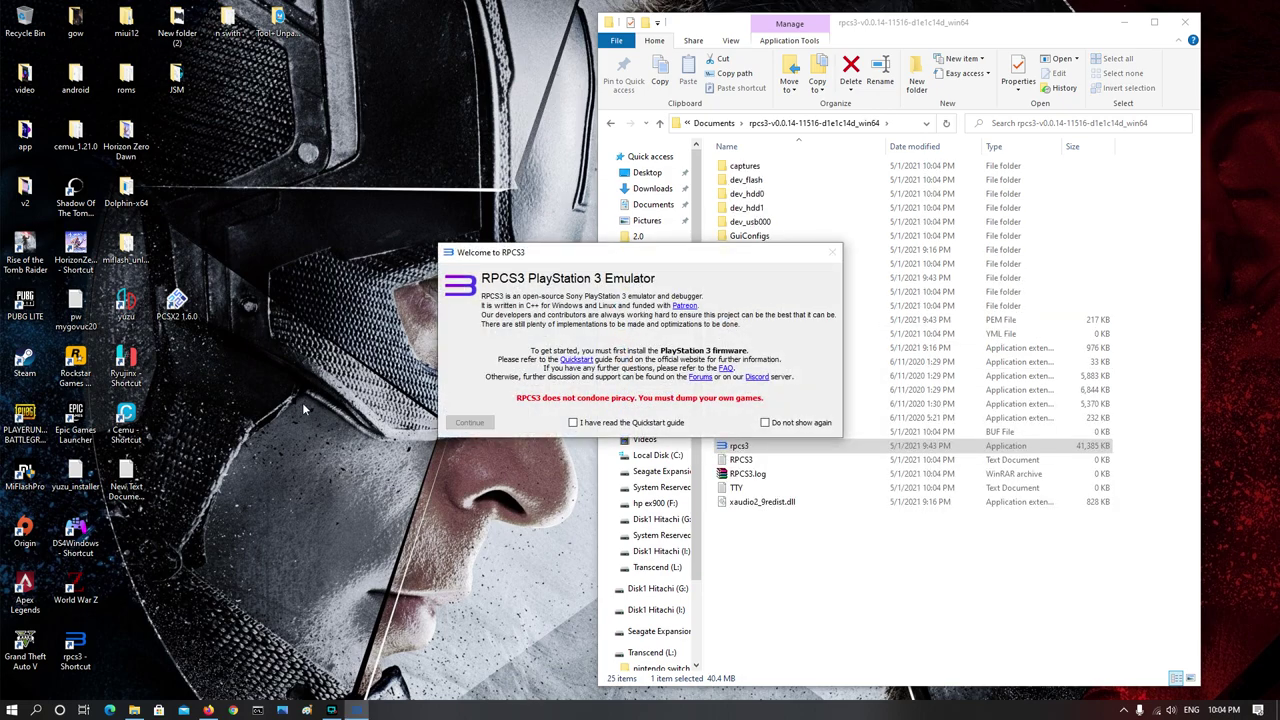
left_click(573, 423)
left_click(470, 423)
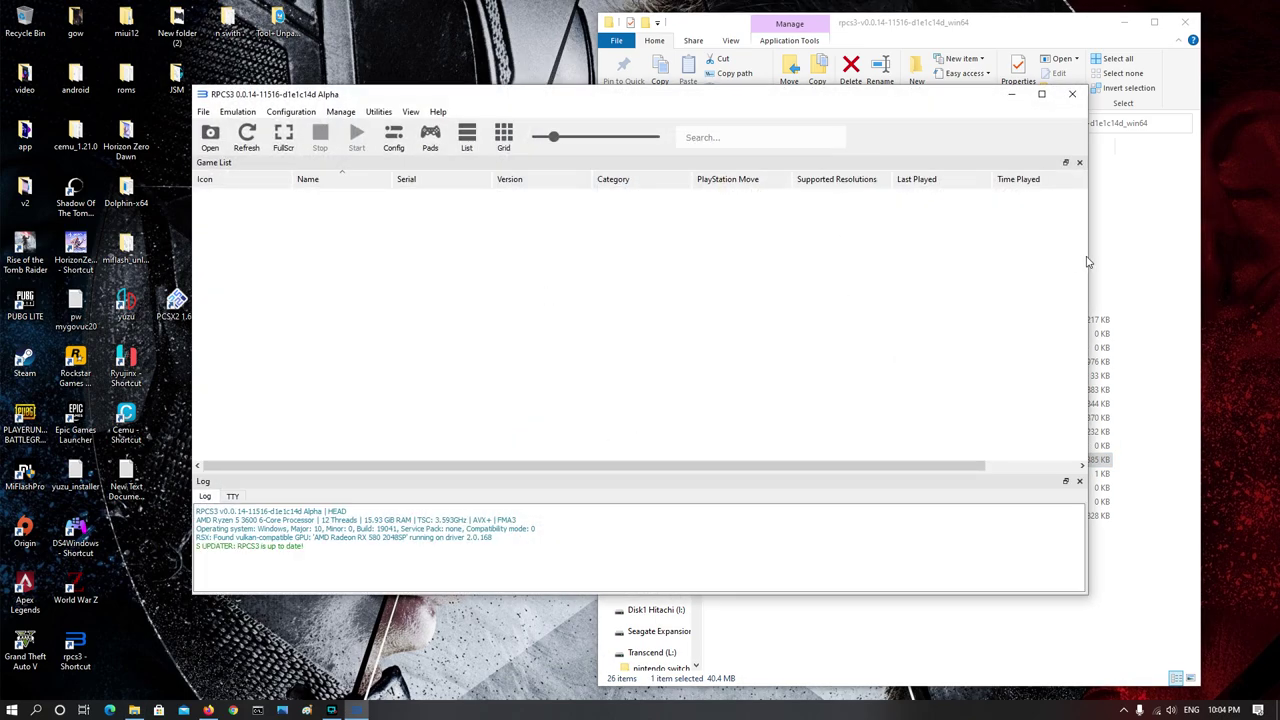
- Narrow the RPCS3 window, move it closer to the desktop icons and show its file and firmware commands
left_click_drag(1088, 257, 903, 288)
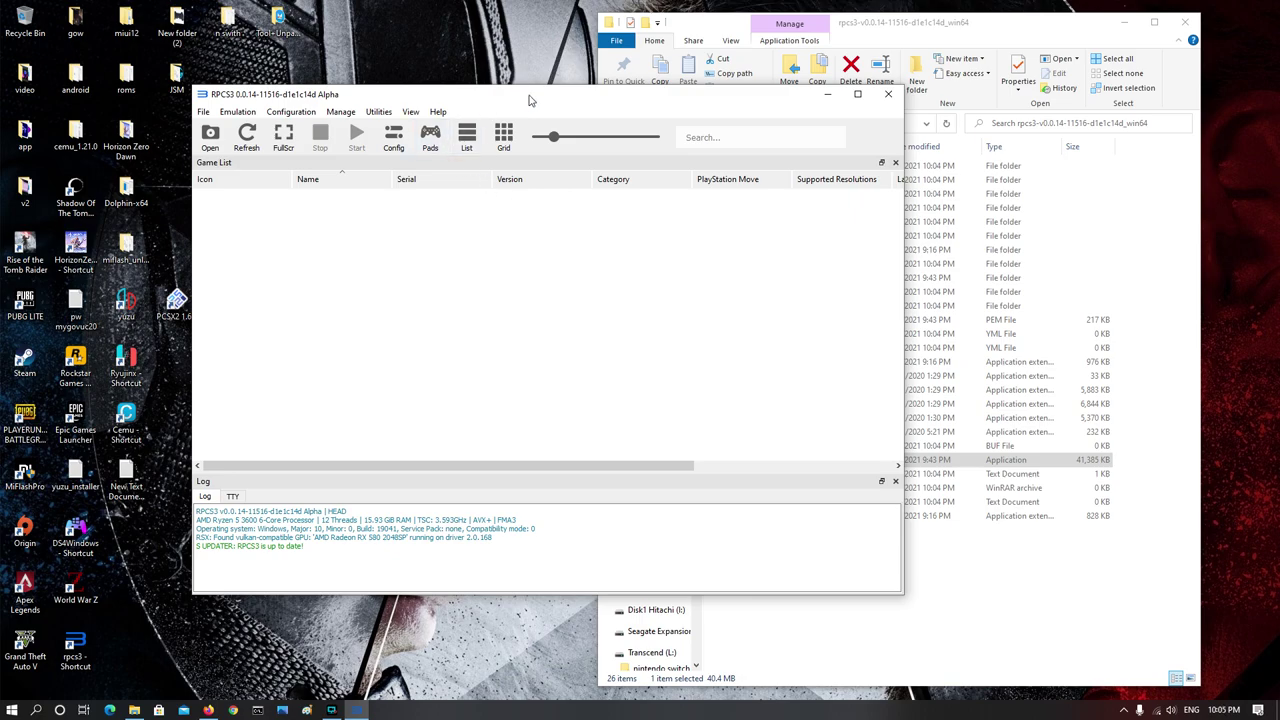
left_click_drag(530, 100, 442, 93)
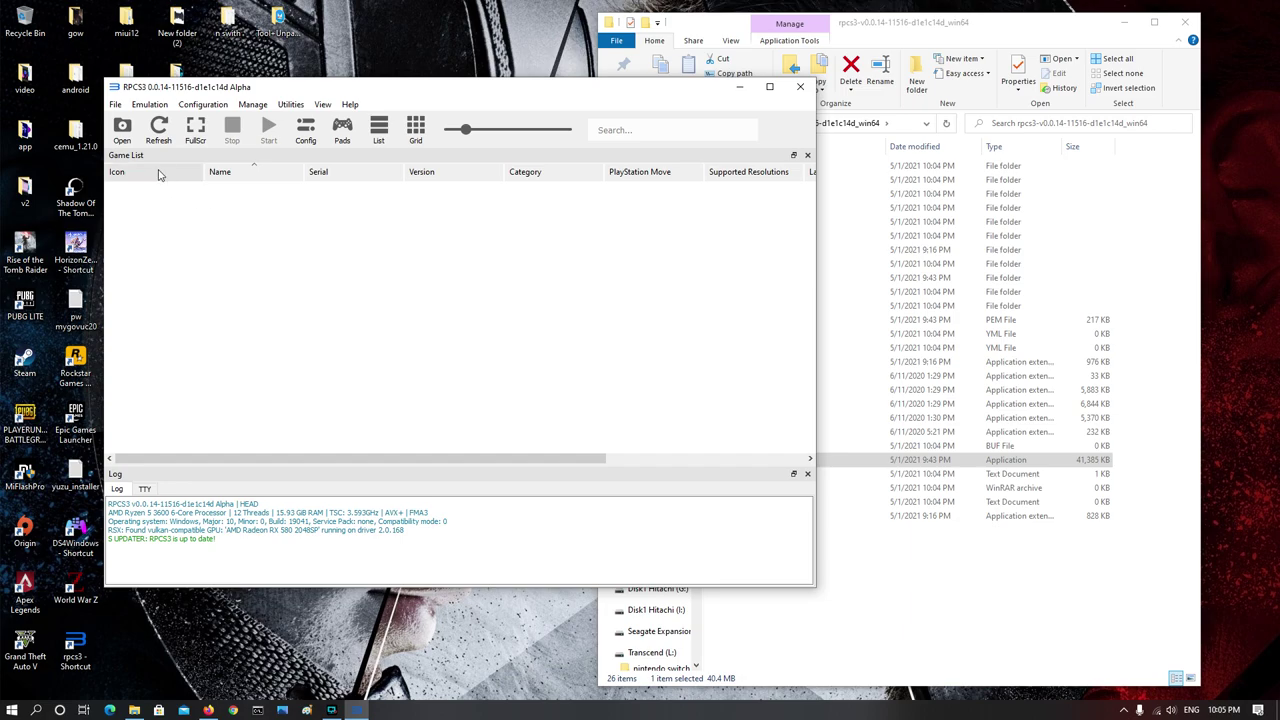
left_click(115, 105)
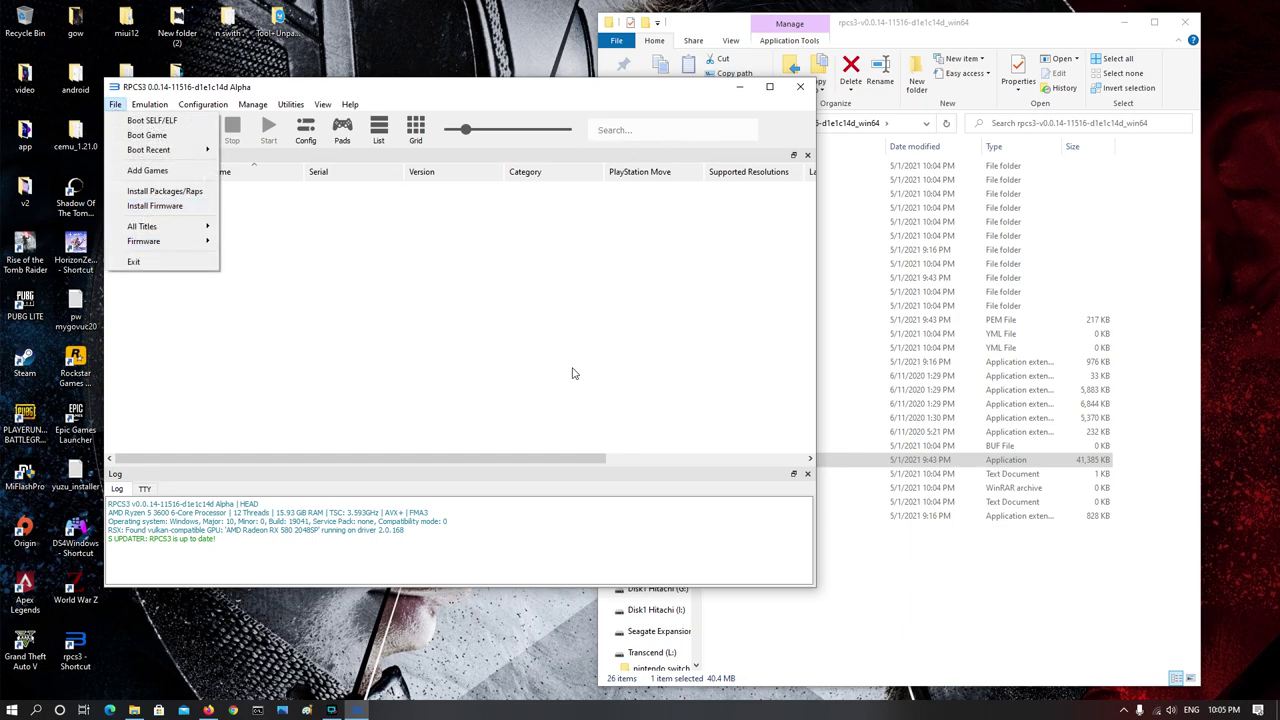
- Switch to Firefox, go to the Google home page and search for "ps3 firmware"
left_click(208, 710)
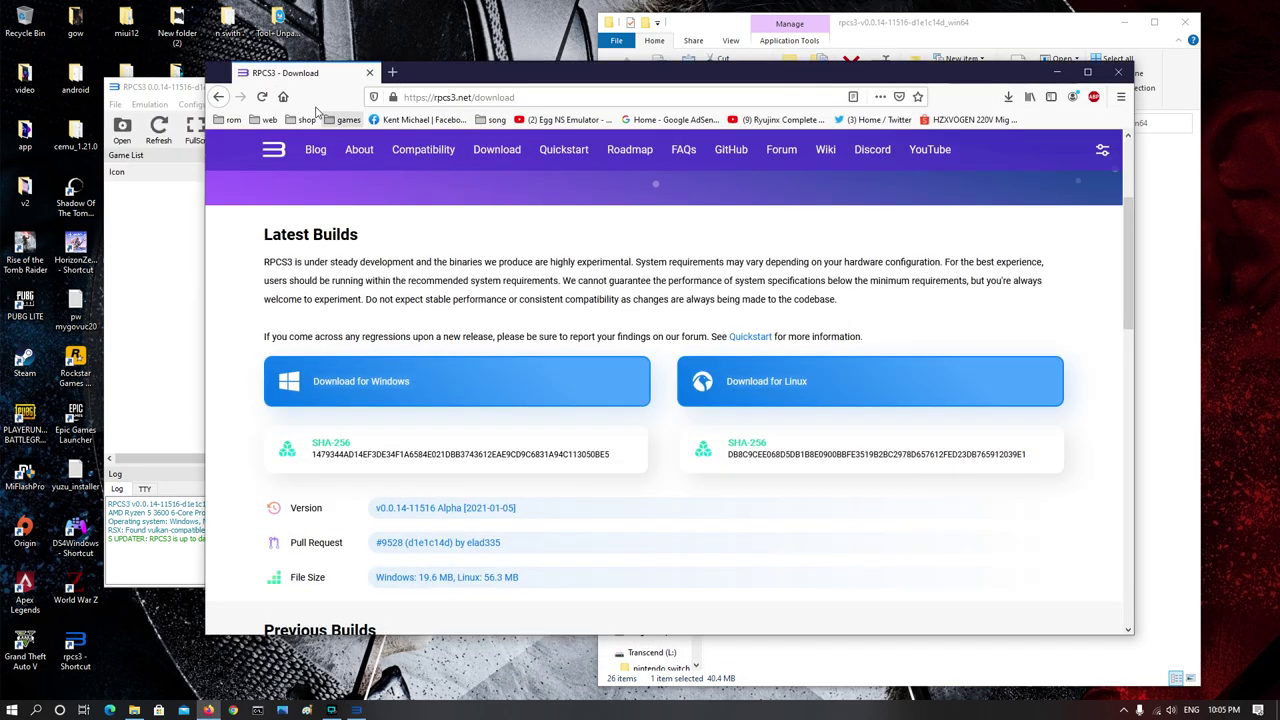
left_click(283, 97)
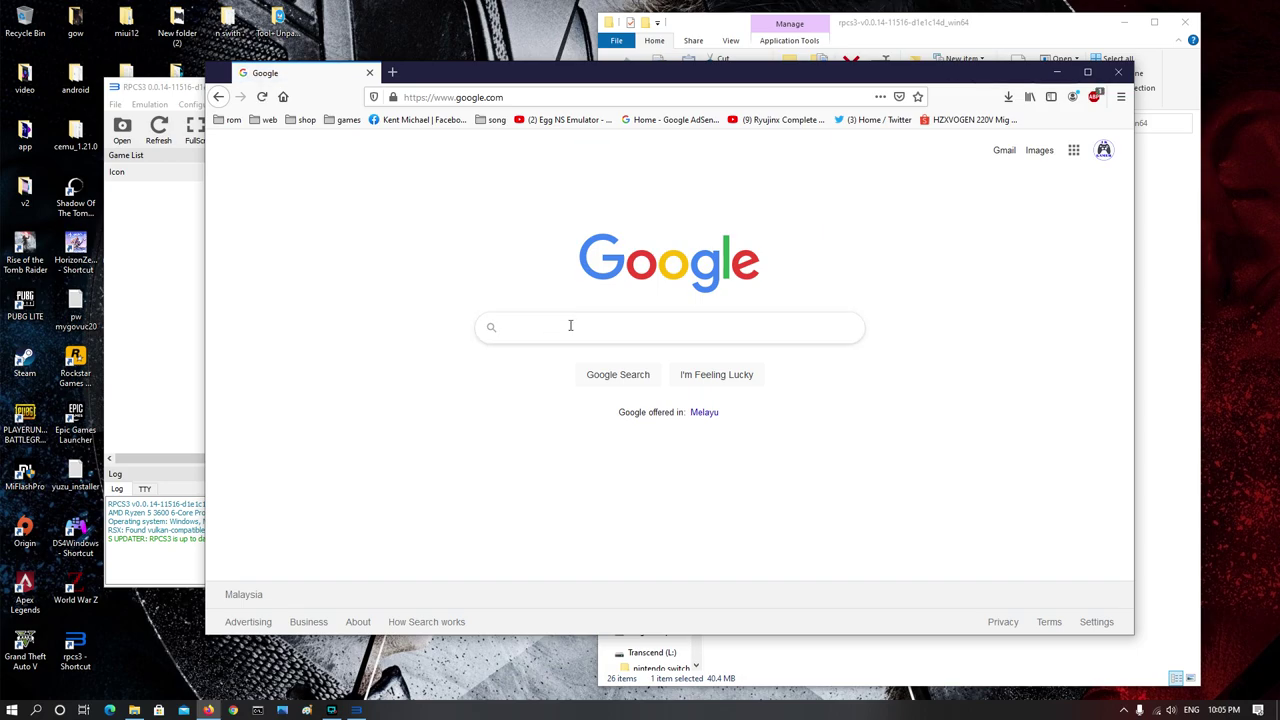
type("ps32")
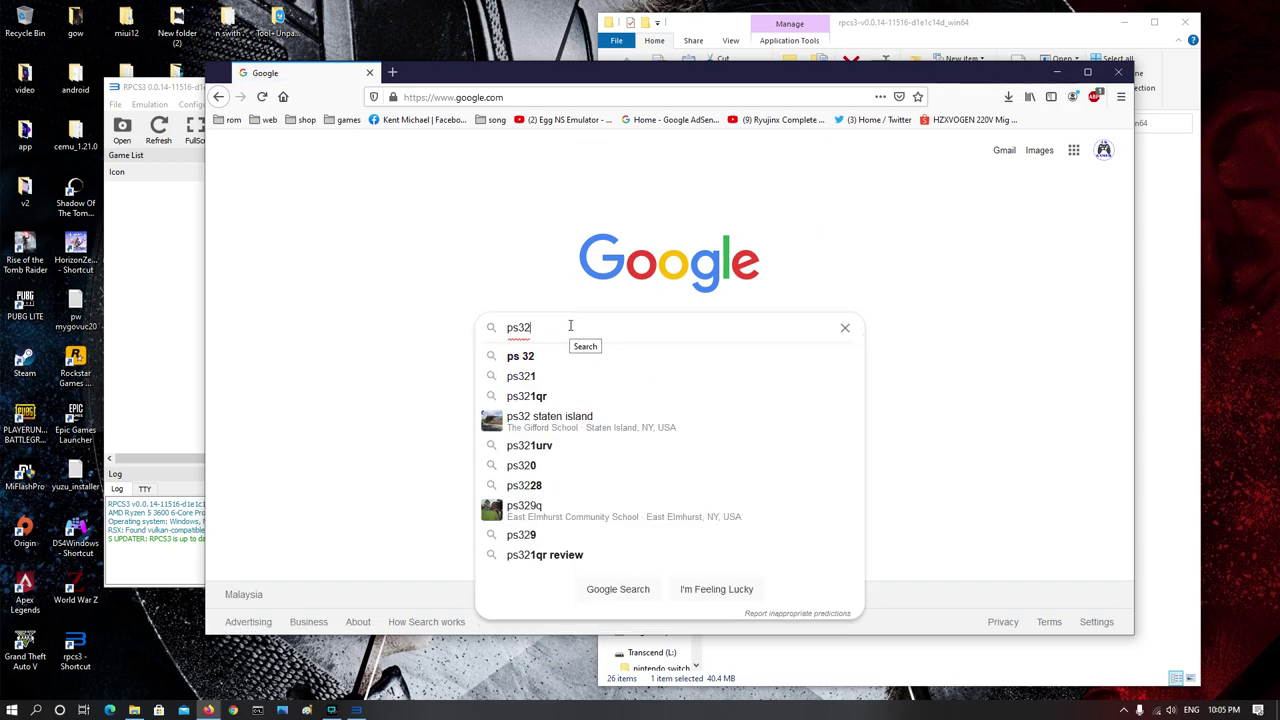
key("BackSpace")
type("f")
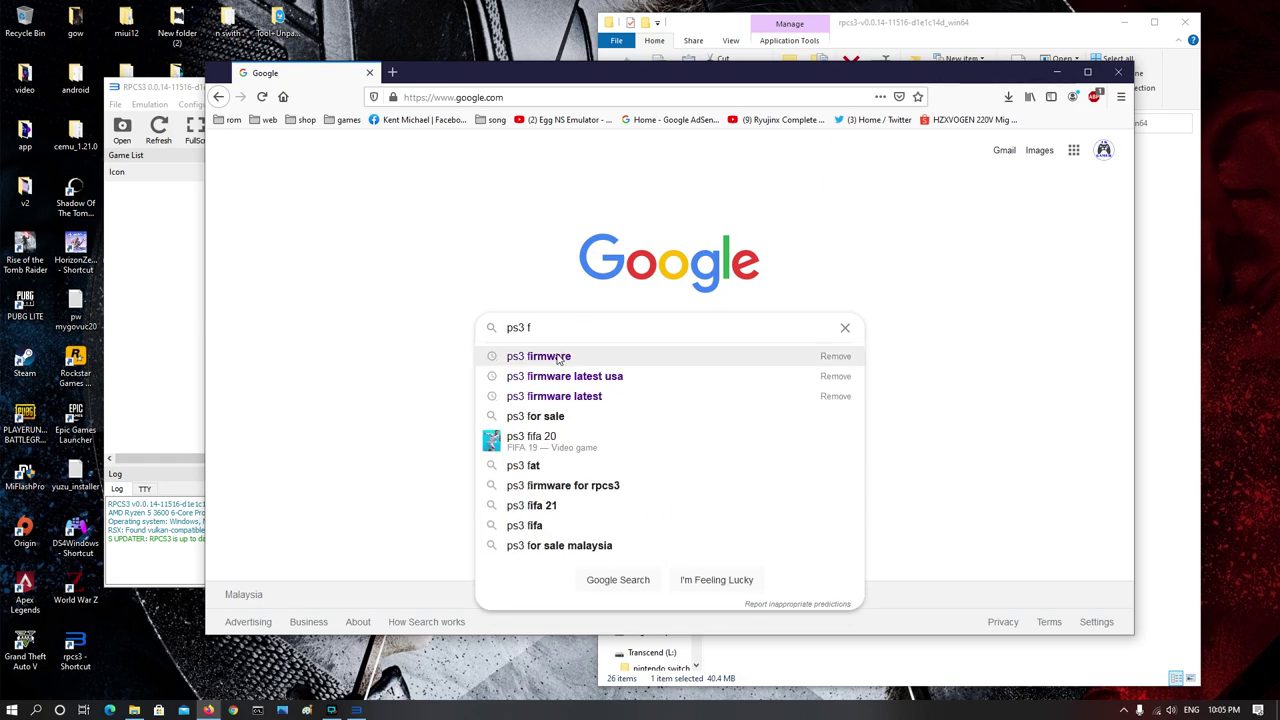
left_click(557, 358)
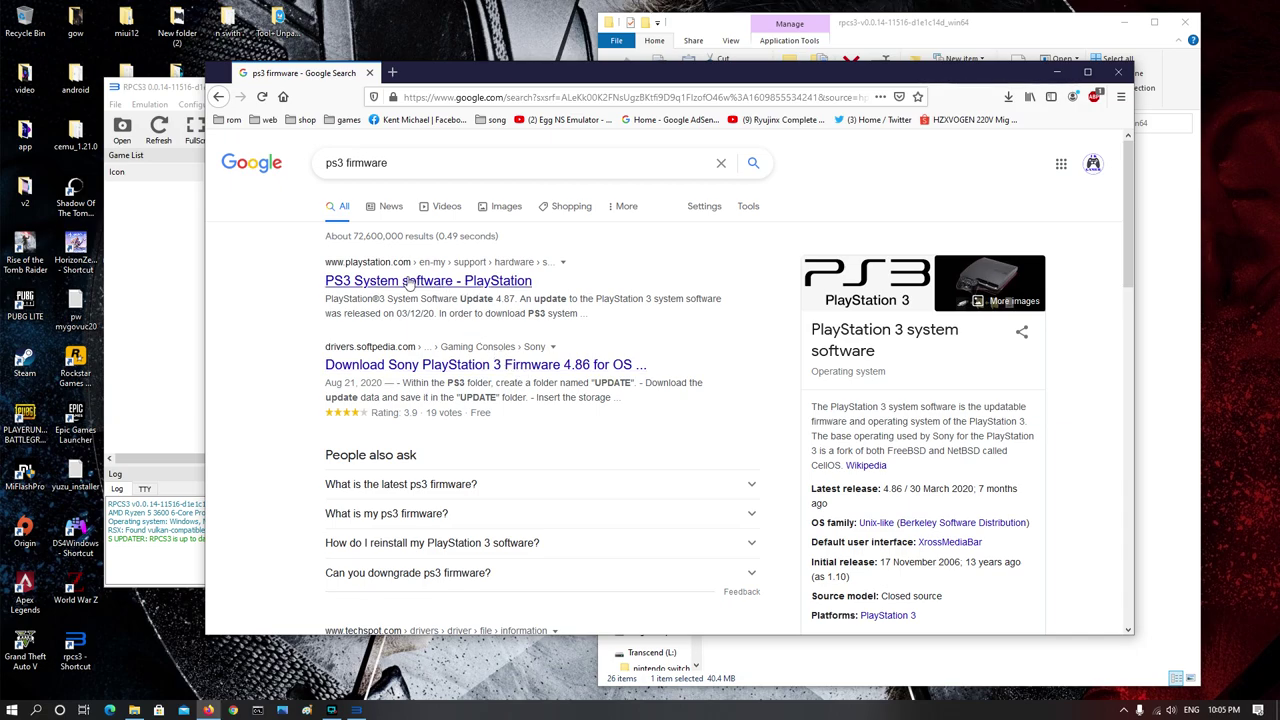
- Look over the search results and open the official PS3 System software page on playstation.com
scroll(386, 265, "down", 3)
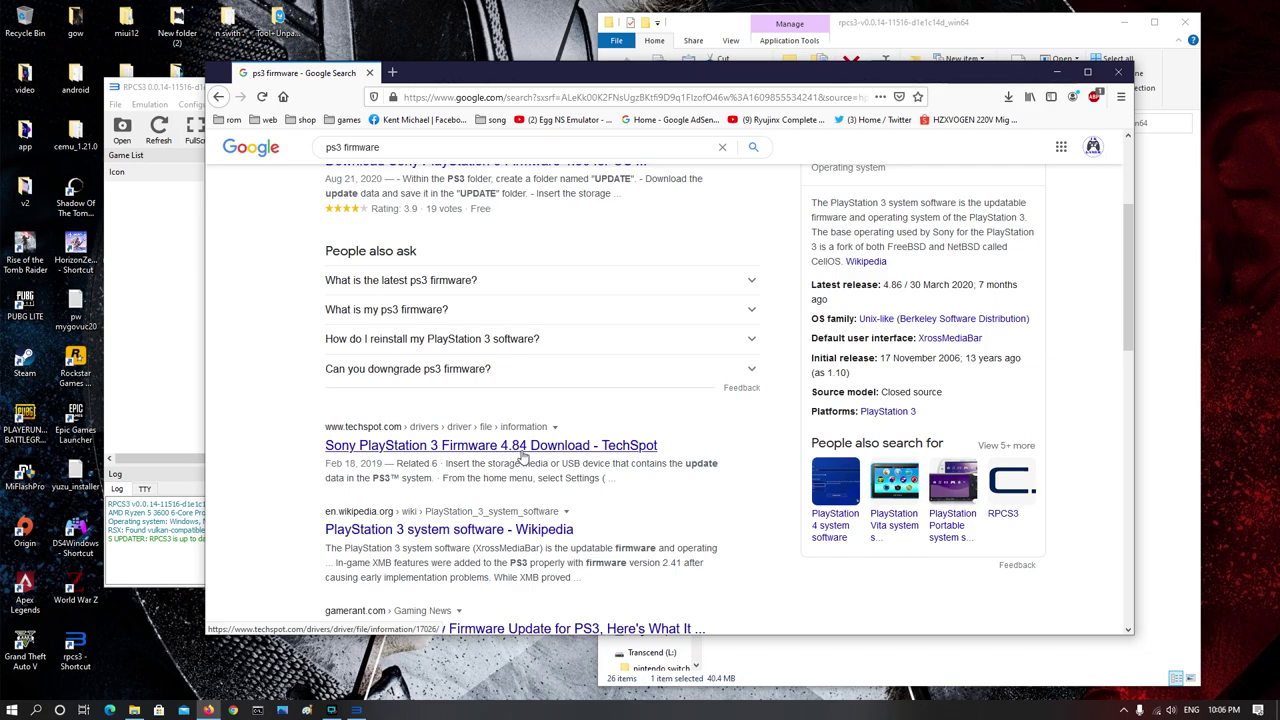
scroll(527, 452, "up", 3)
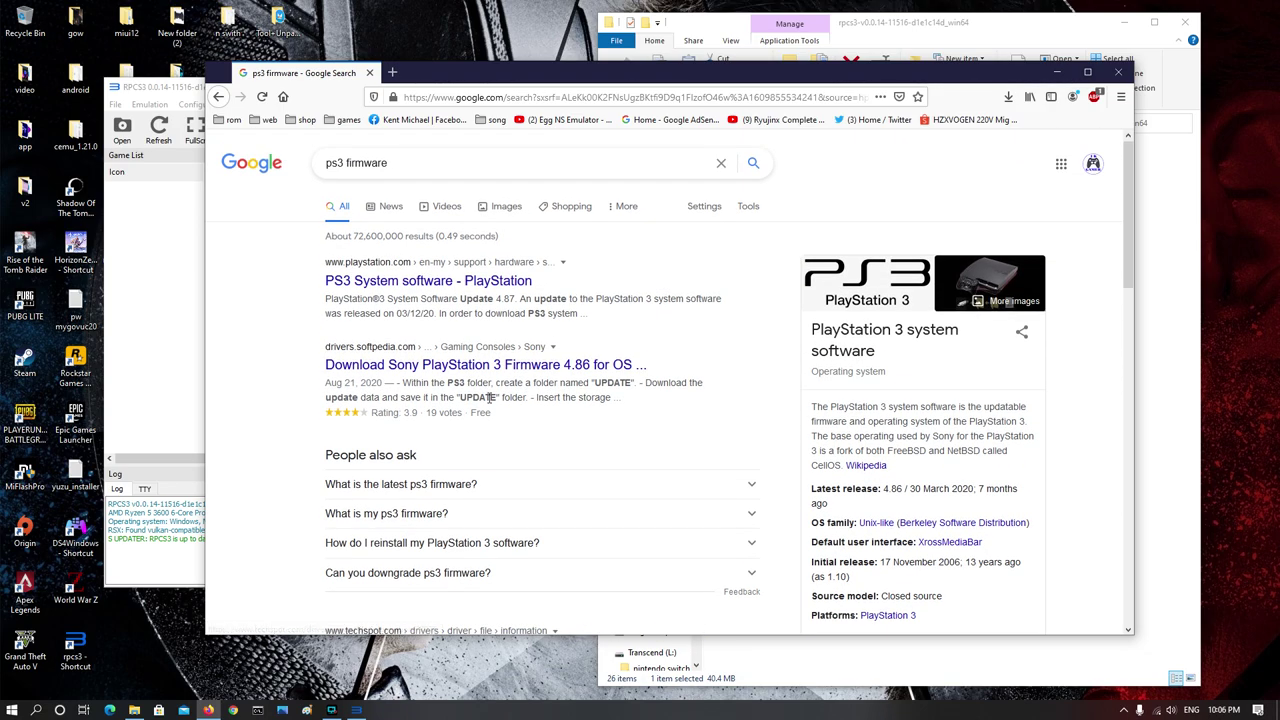
left_click(420, 287)
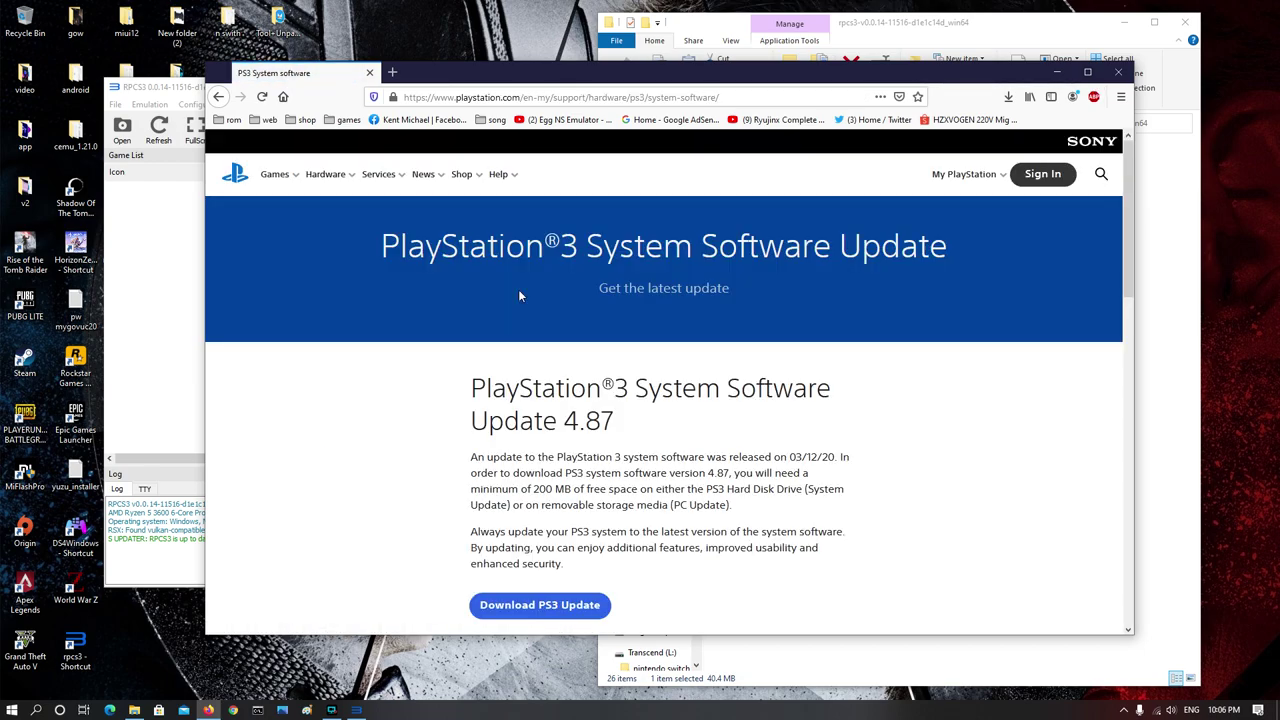
- Bookmark the PS3 System software page in the games bookmark folder
left_click(917, 96)
left_click(862, 297)
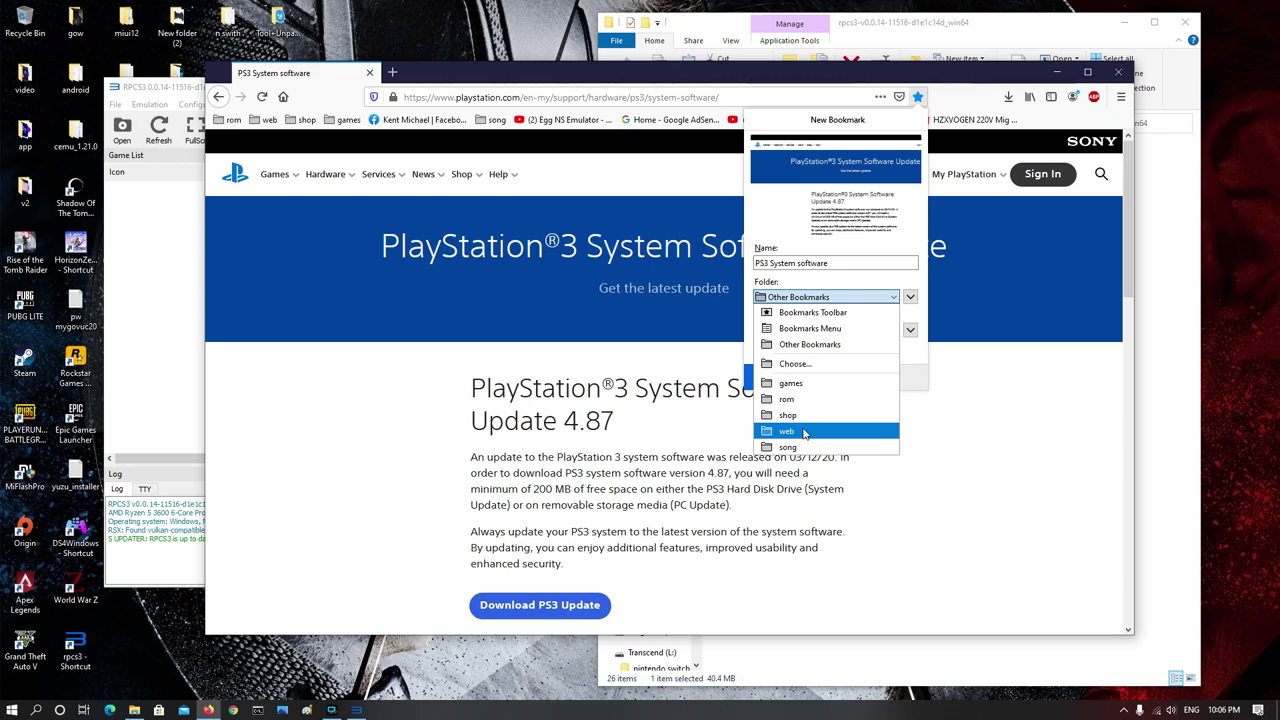
left_click(790, 383)
left_click(790, 376)
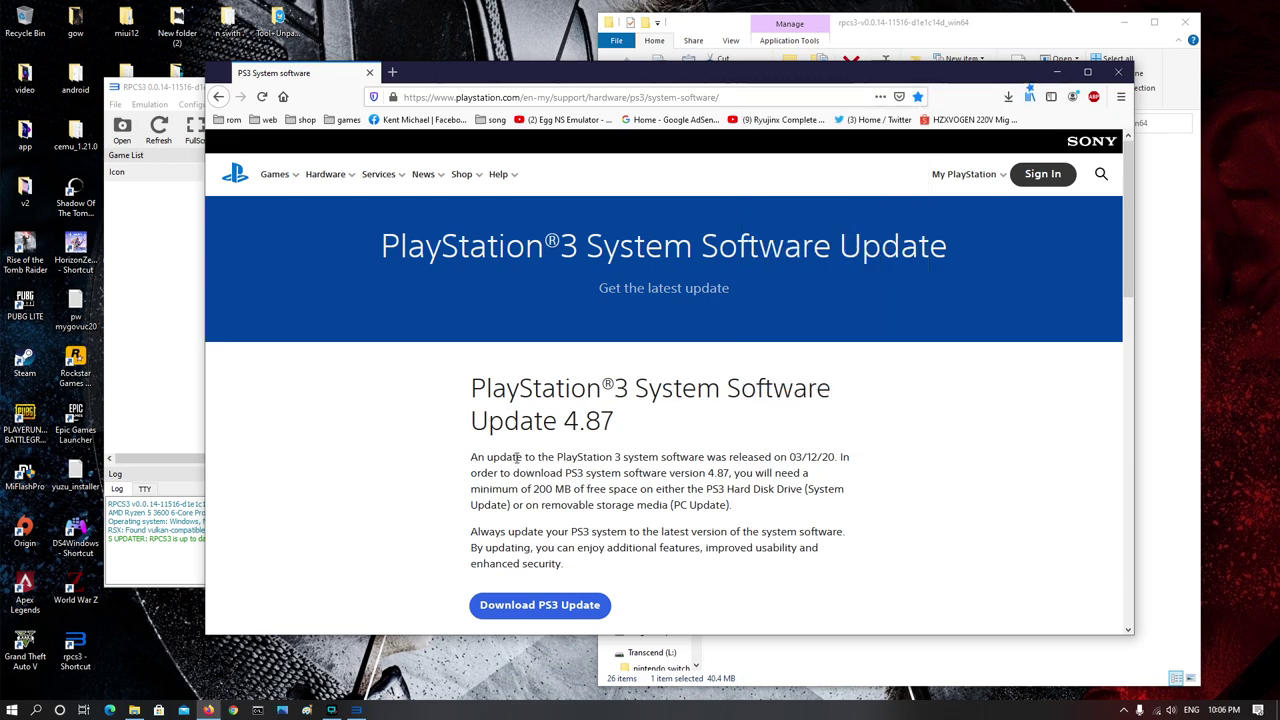
- Download the PS3 update file PS3UPDAT.PUP and show its progress in the full downloads list, placed over the browser
left_click(543, 605)
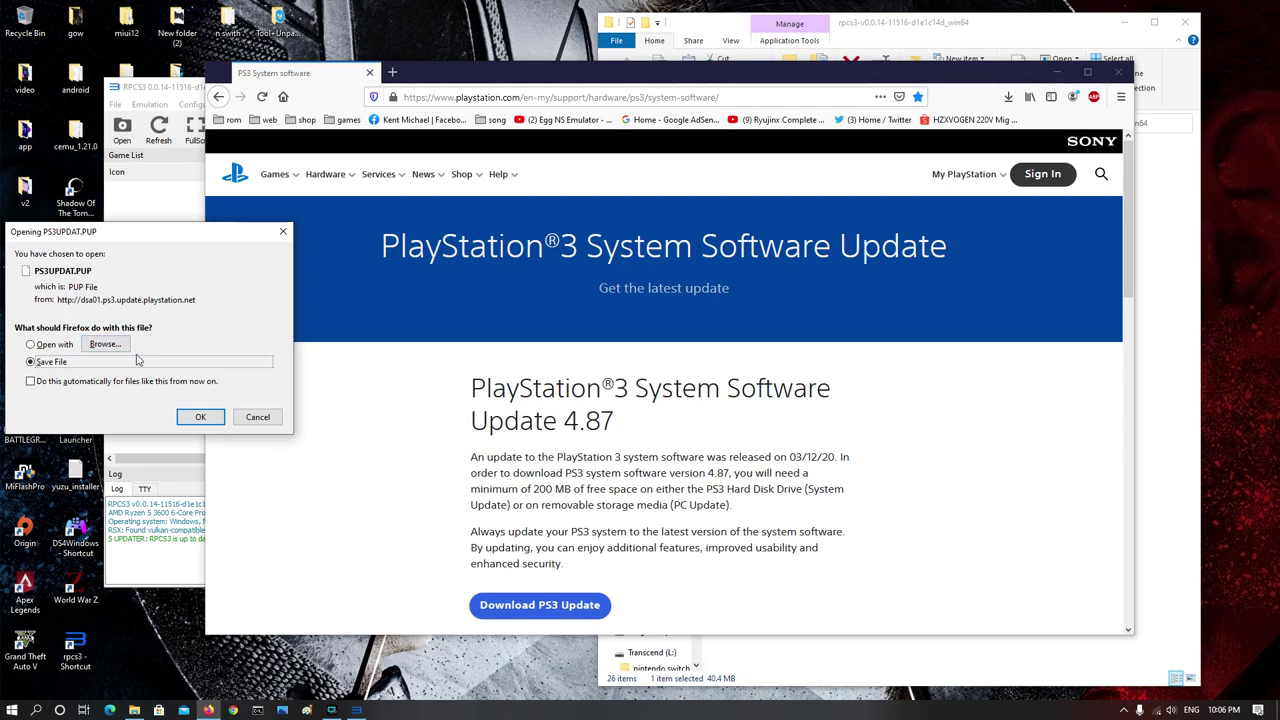
left_click(199, 420)
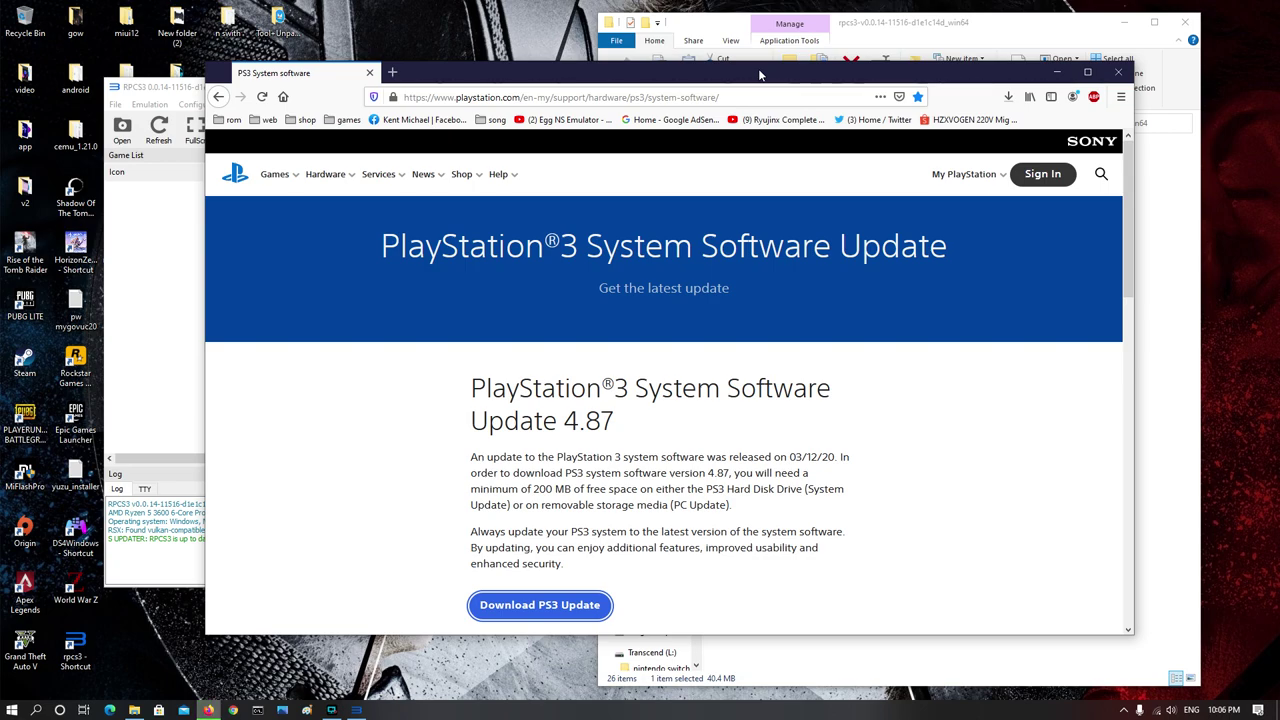
left_click(1010, 104)
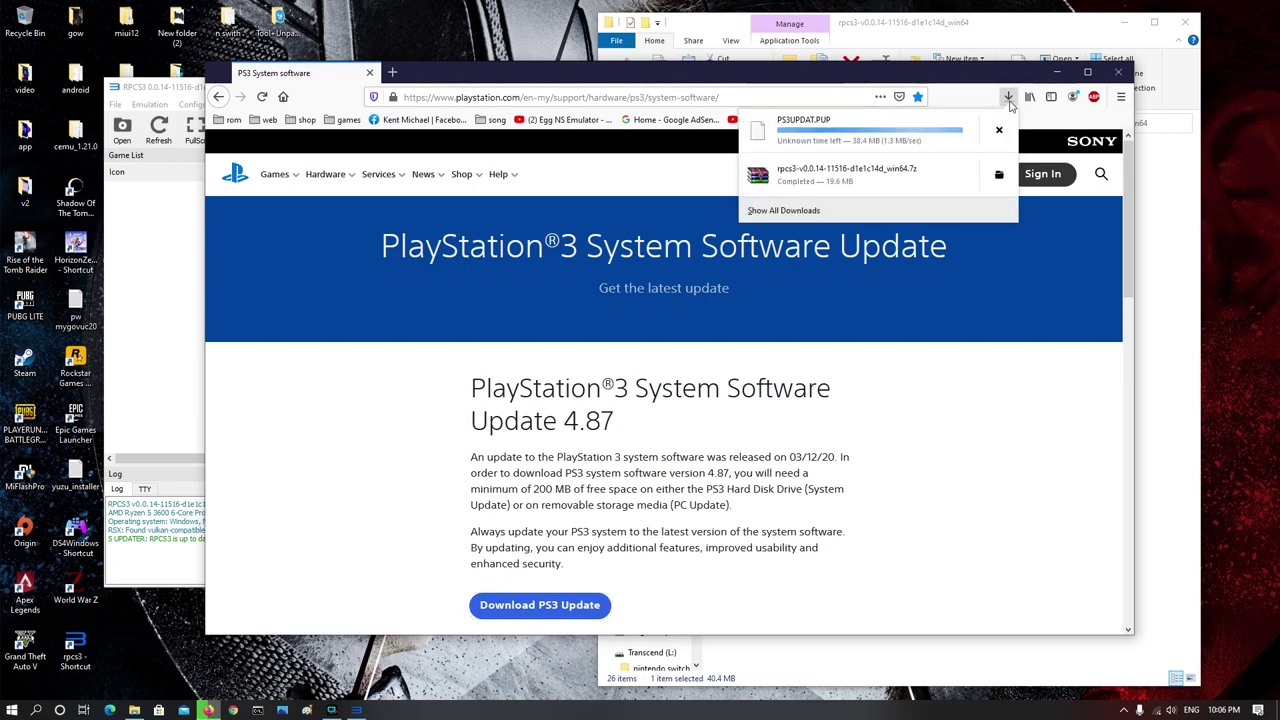
left_click(790, 210)
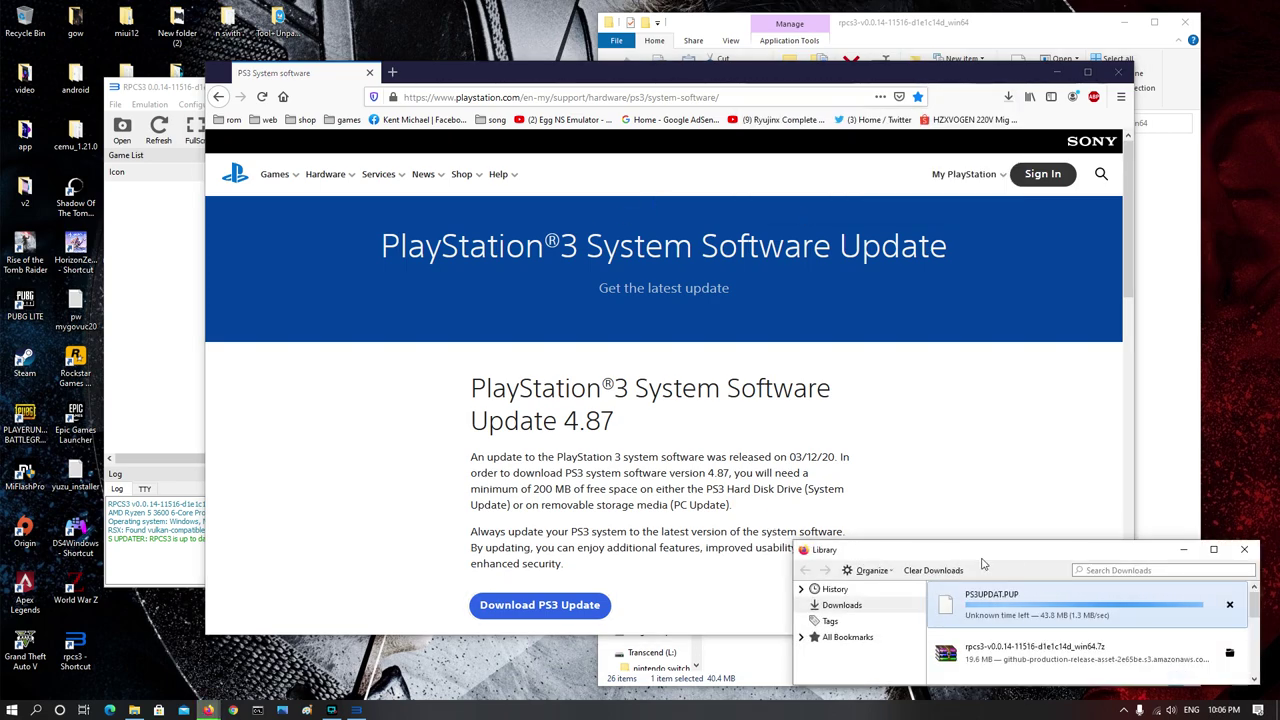
left_click_drag(1032, 557, 718, 535)
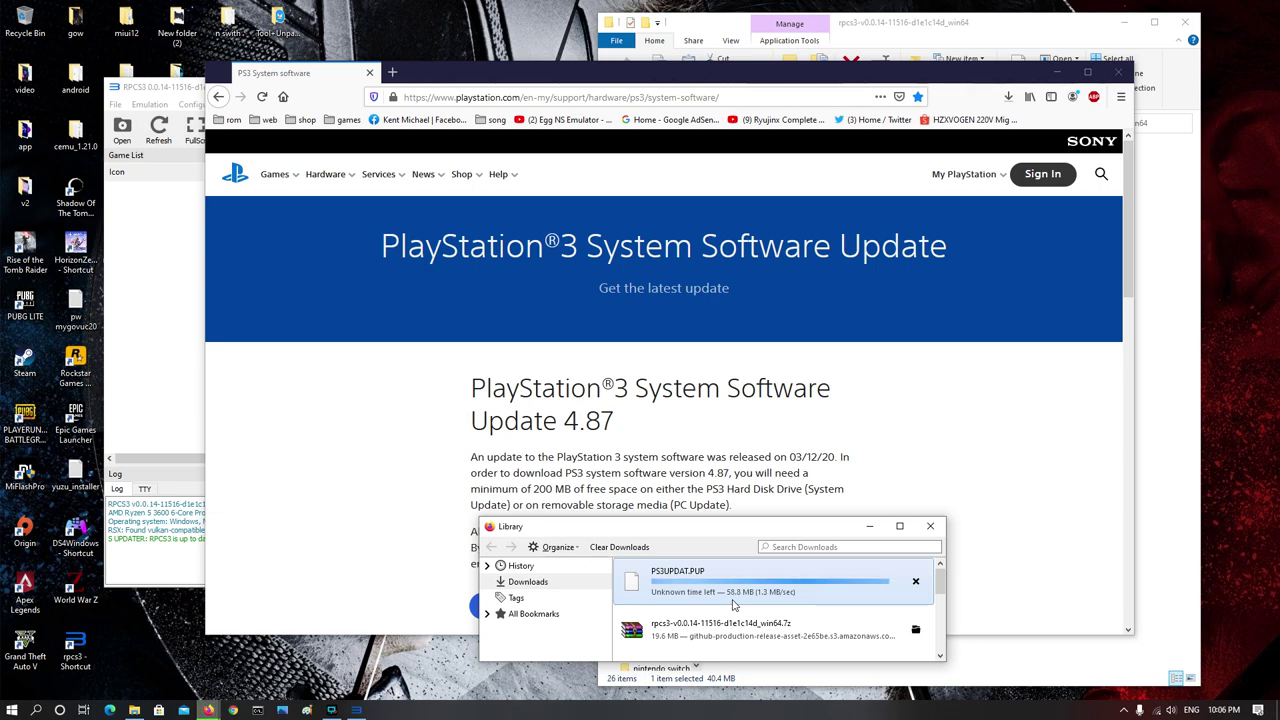
- Minimize the browser and bring the rpcs3-v0.0.14-11516-d1e1c14d_win64 folder window to the front, slightly aside
left_click(338, 405)
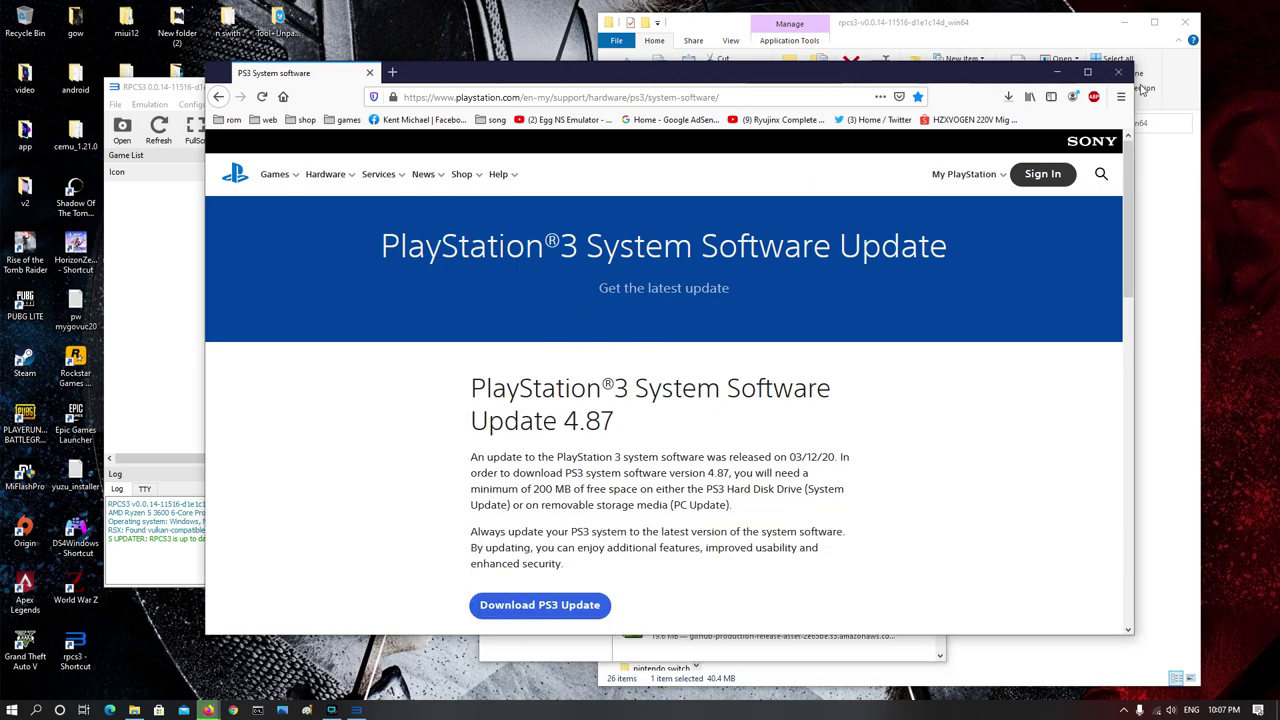
left_click(1057, 72)
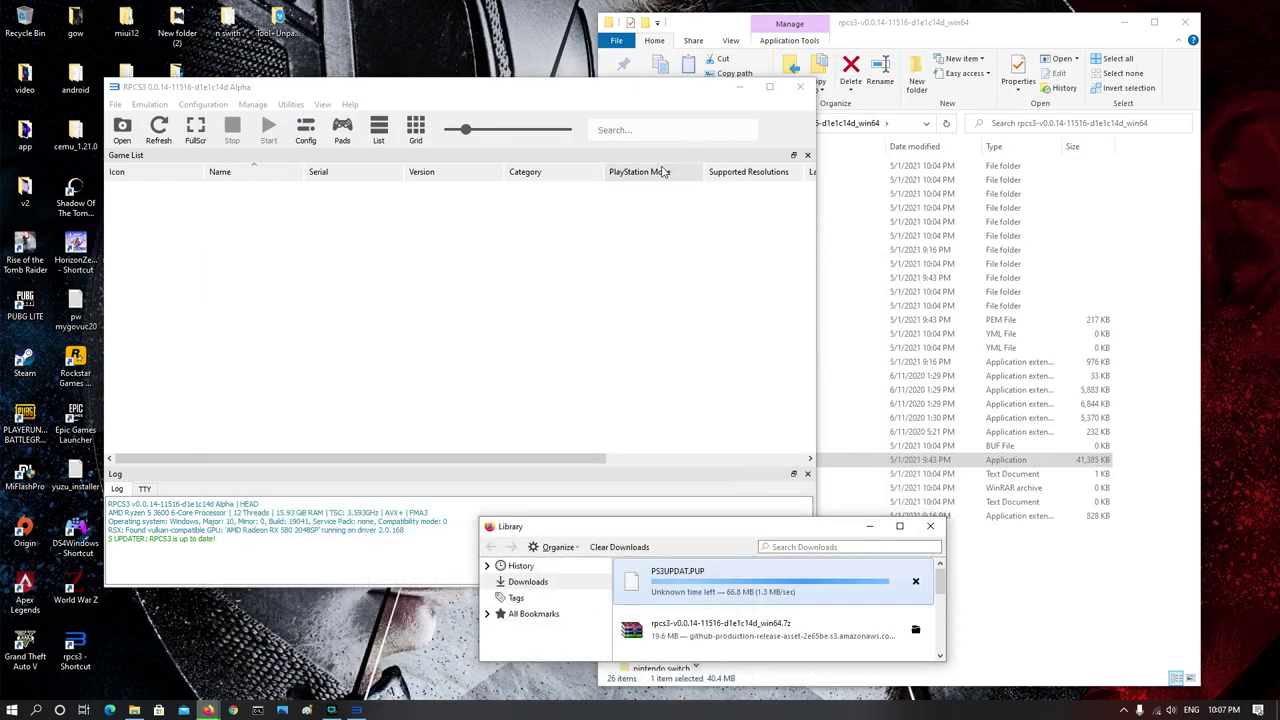
left_click_drag(990, 34, 1018, 30)
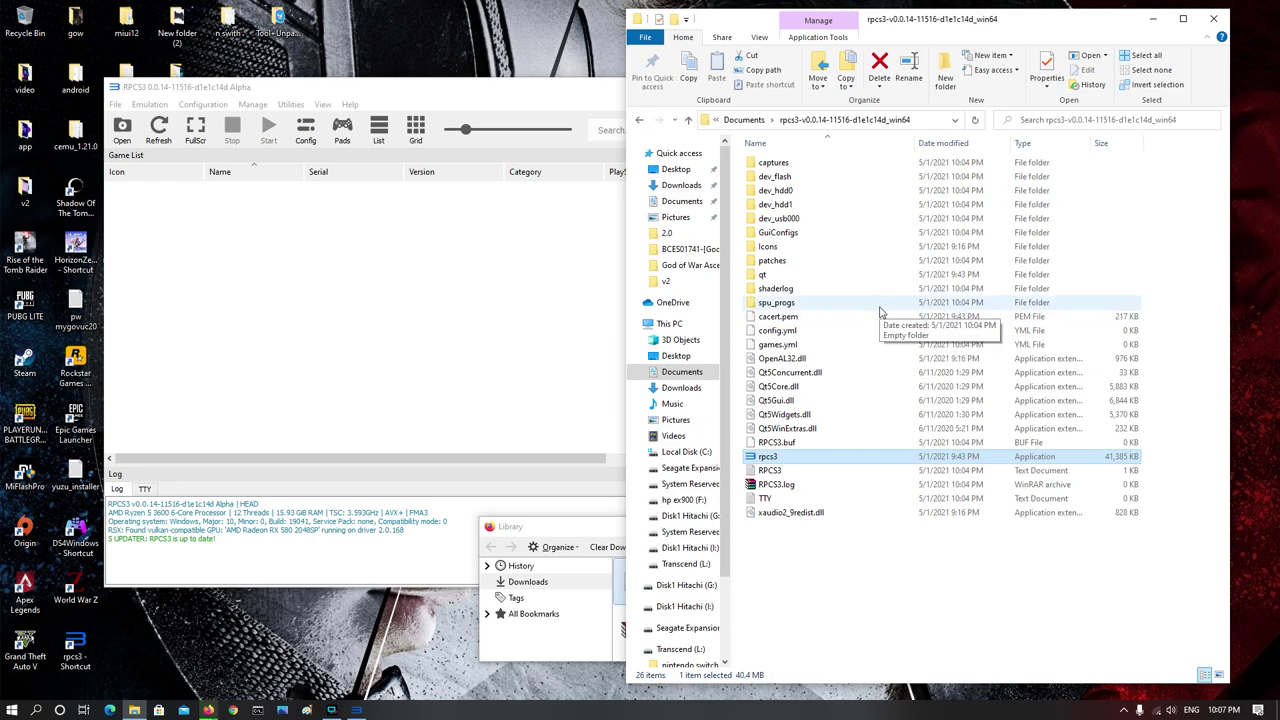
- Close the RPCS3 emulator after a look at its package and firmware installation commands
left_click(115, 105)
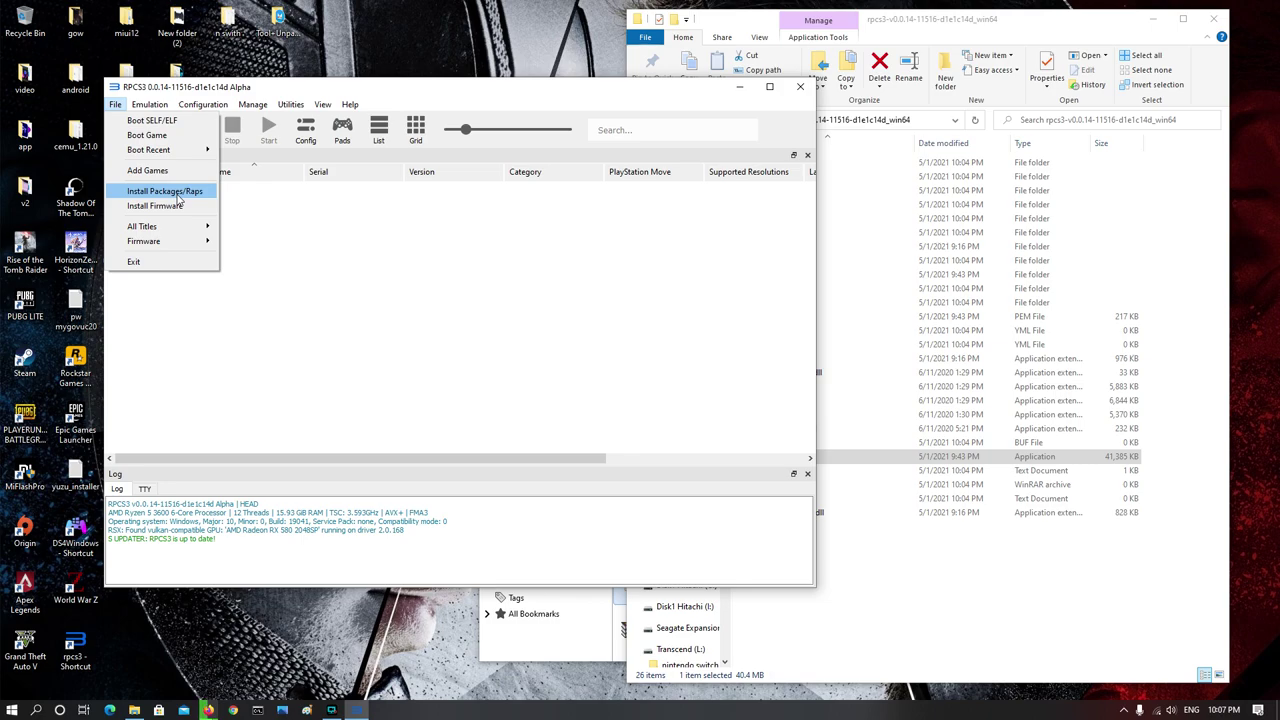
left_click(800, 89)
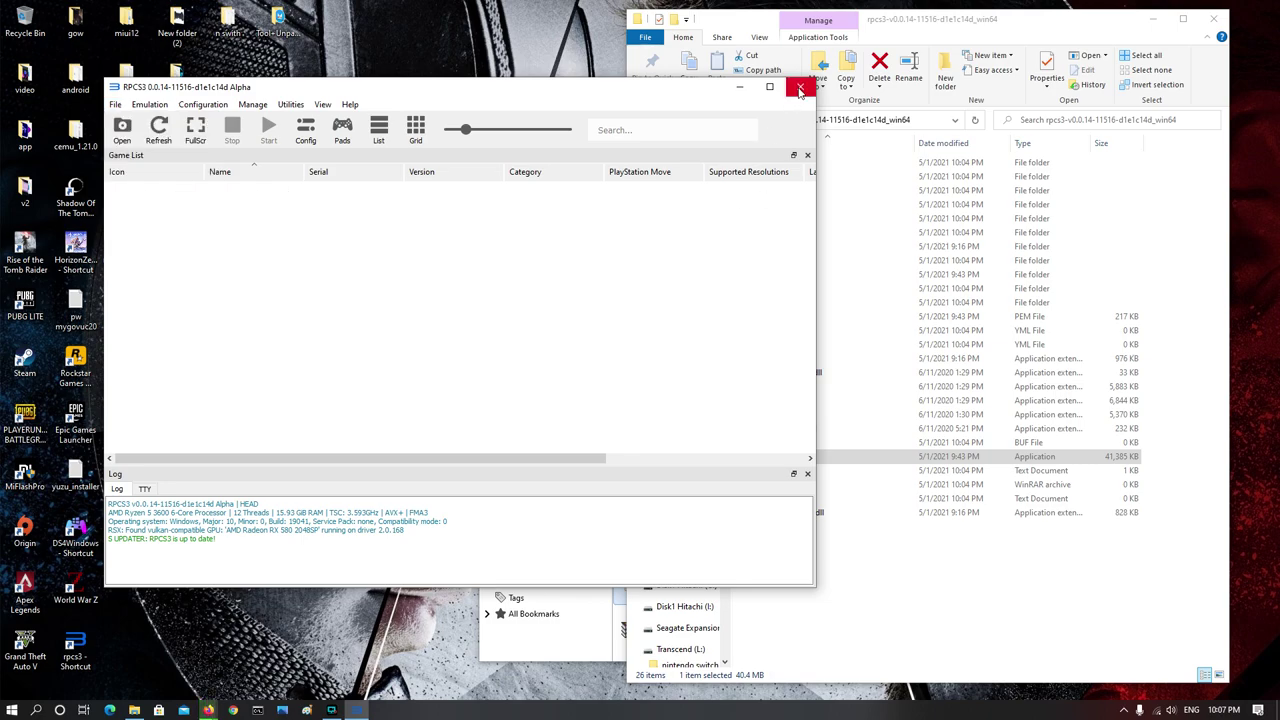
left_click(800, 89)
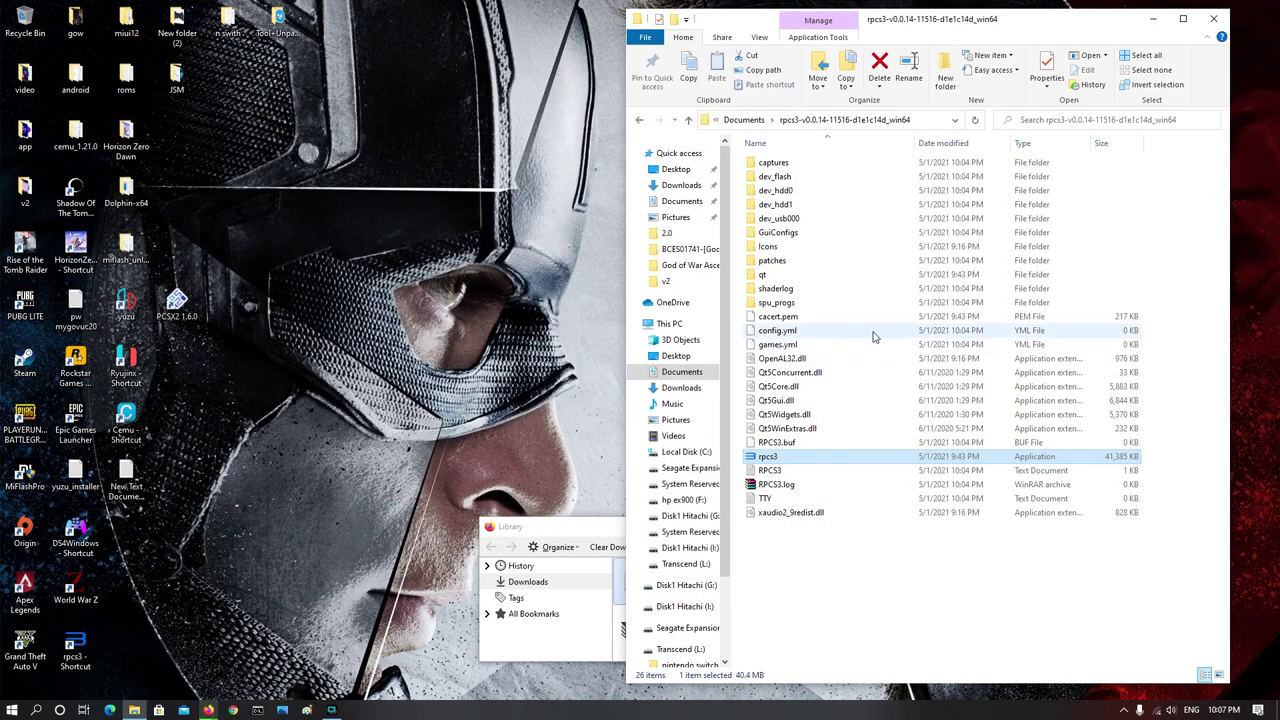
- Centre the folder window, look inside the patches folder and return to the main RPCS3 folder
left_click_drag(1085, 22, 728, 26)
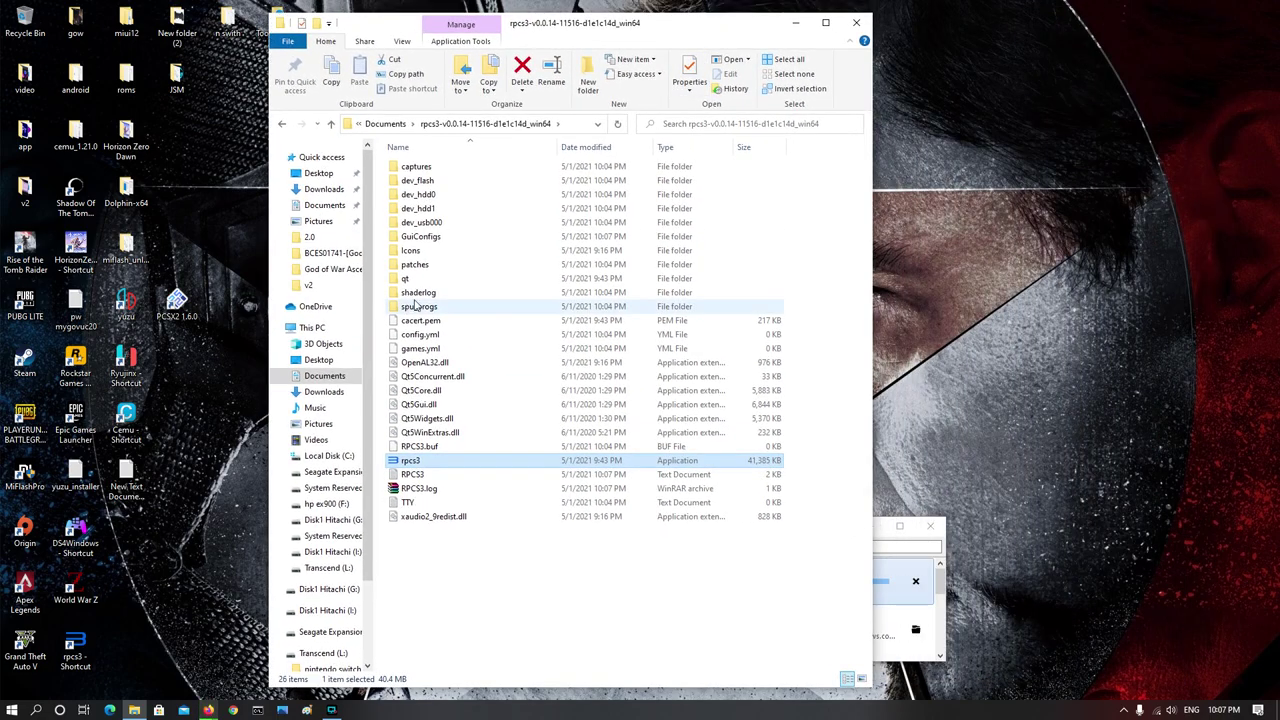
double_click(419, 266)
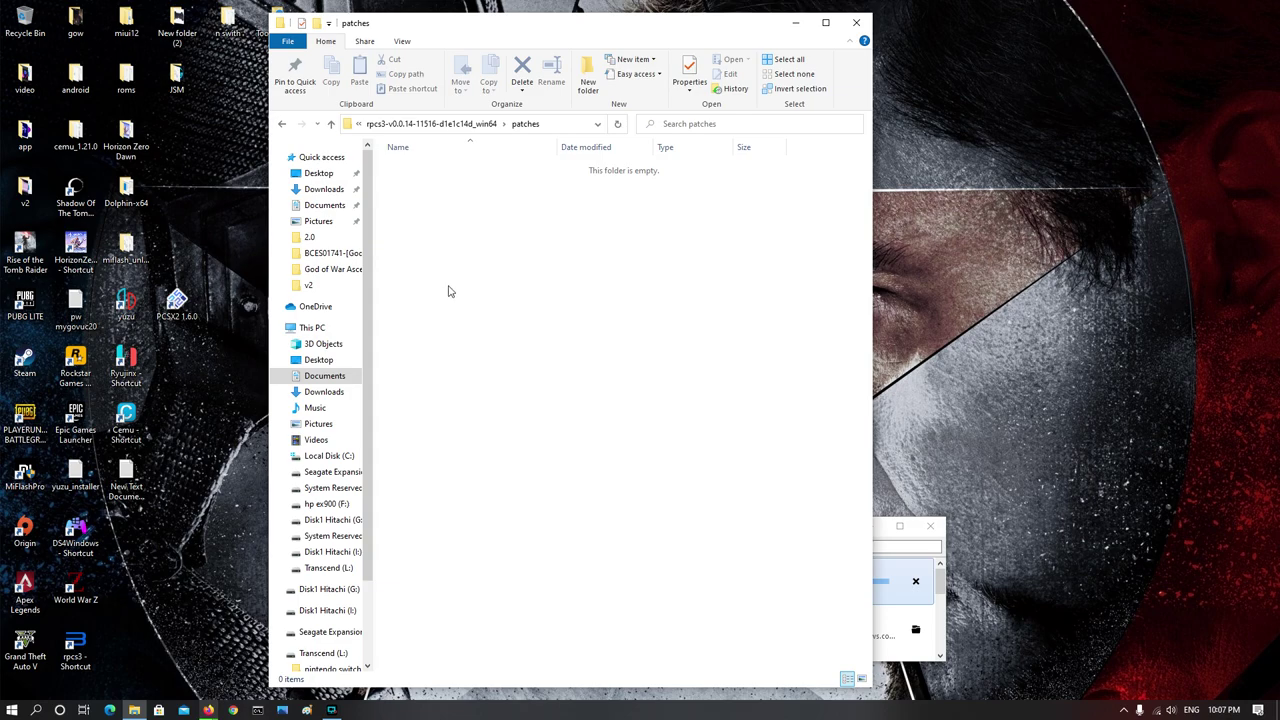
left_click(282, 125)
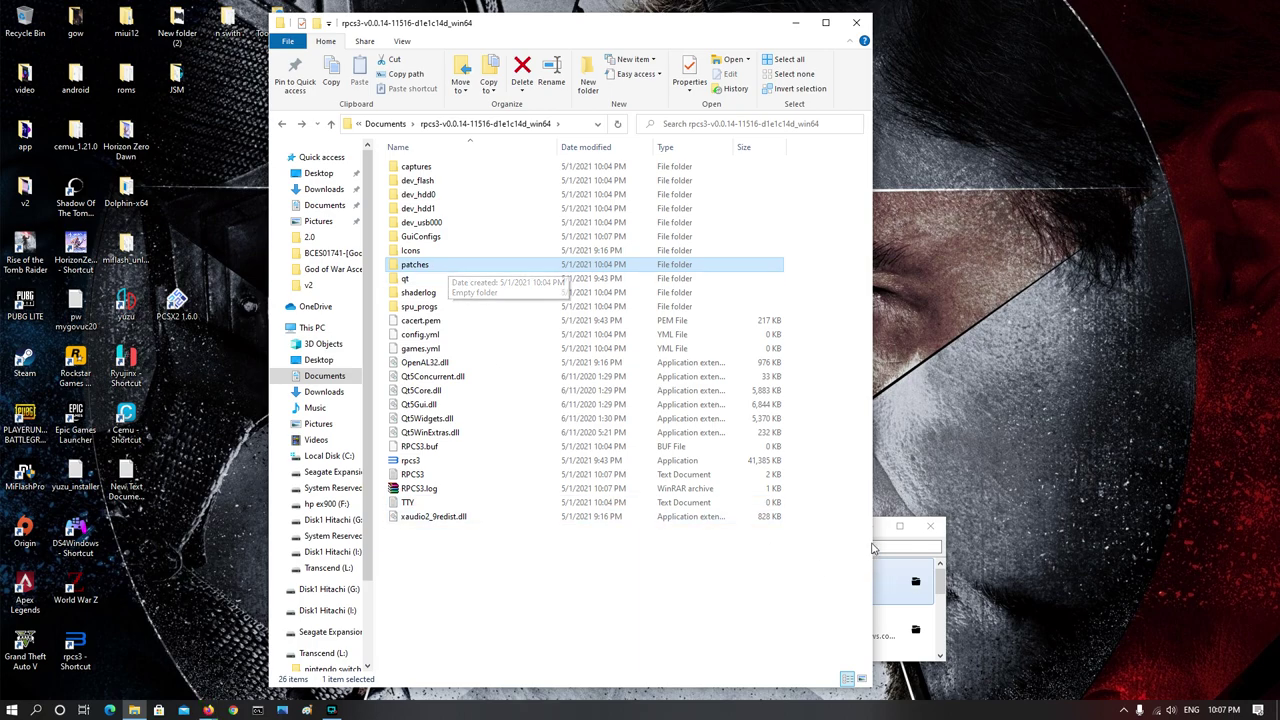
- Show the downloaded PS3UPDAT.PUP in its Downloads folder from the browser's downloads list
left_click(942, 650)
scroll(905, 590, "up", 3)
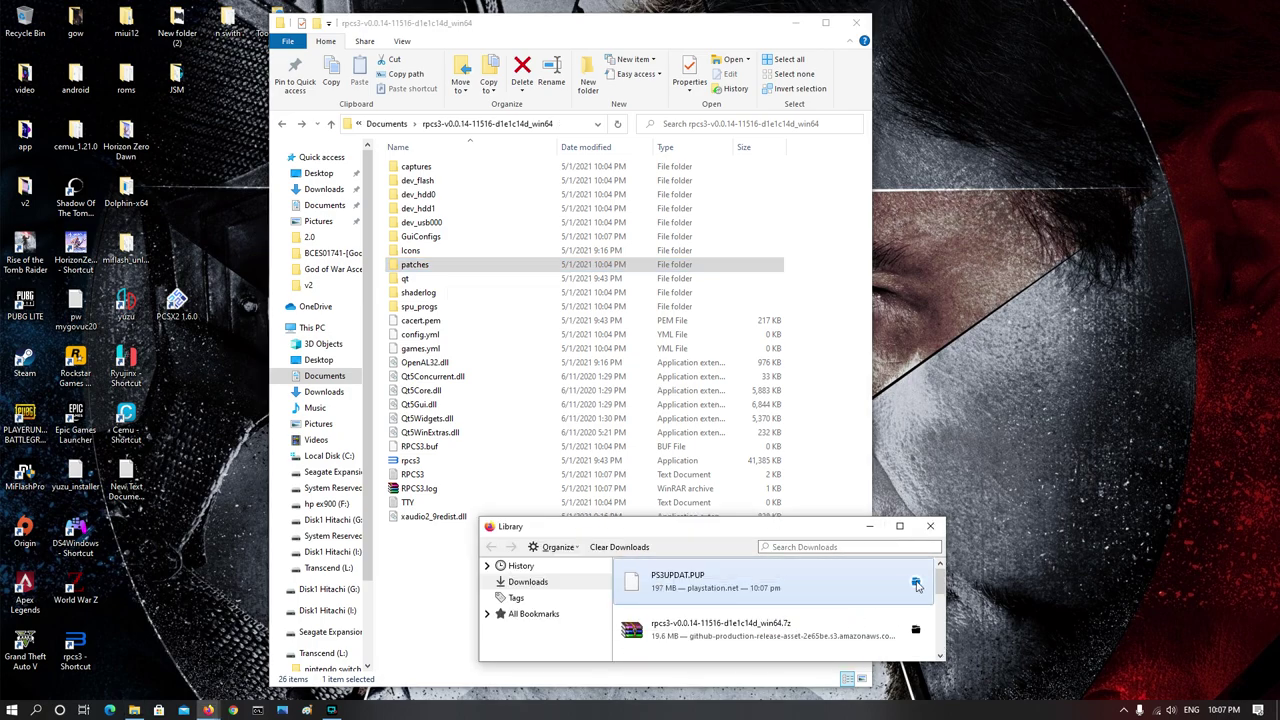
left_click(916, 585)
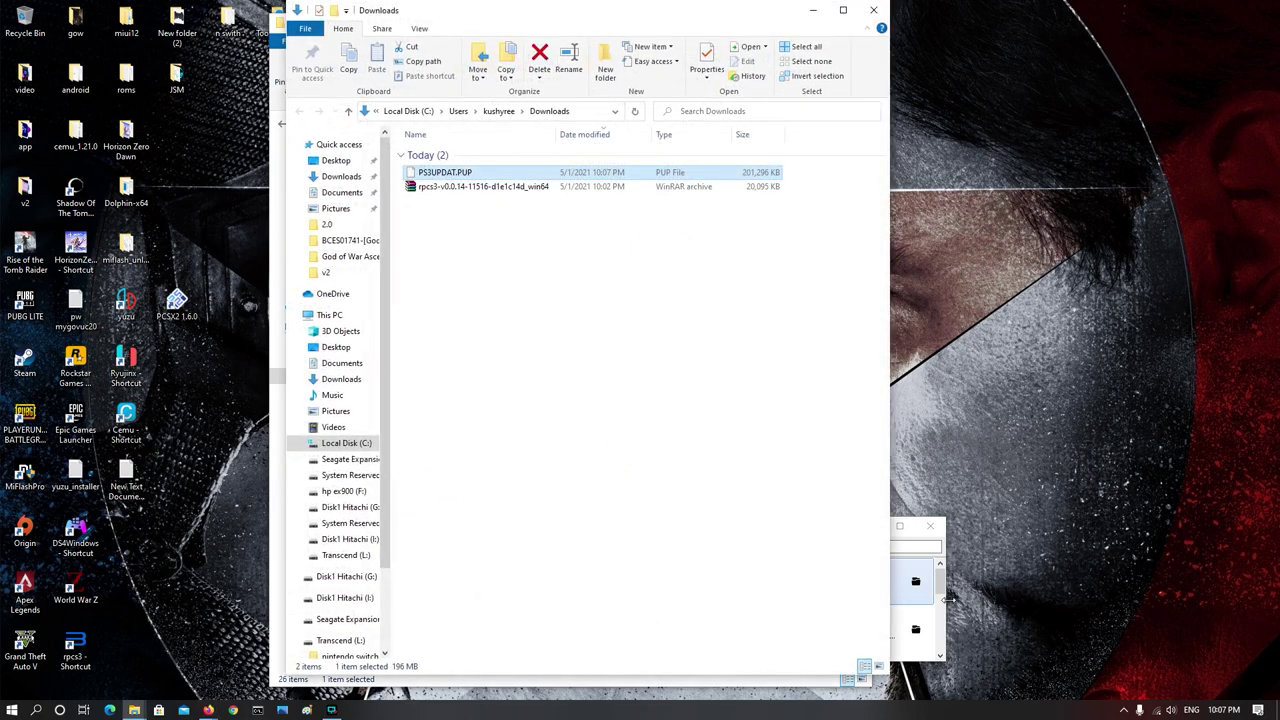
- Clear the browser's downloads list and close its Library window
left_click(930, 600)
left_click(619, 547)
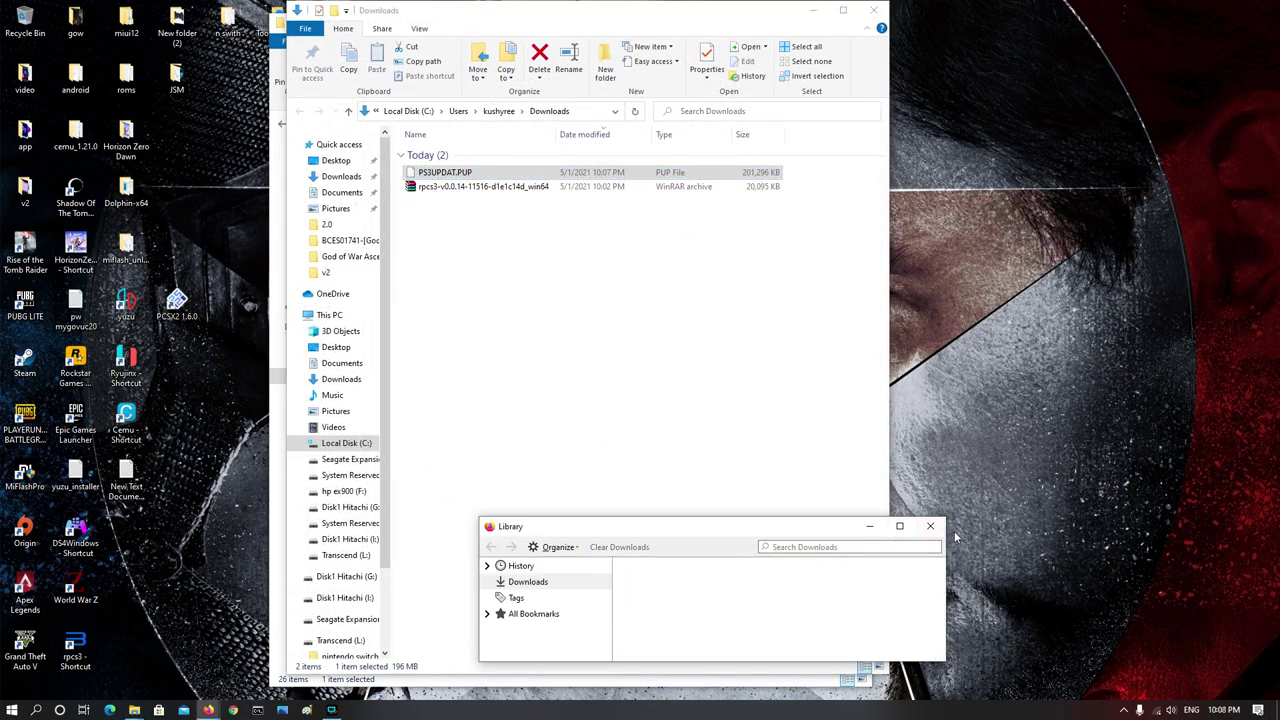
left_click(930, 526)
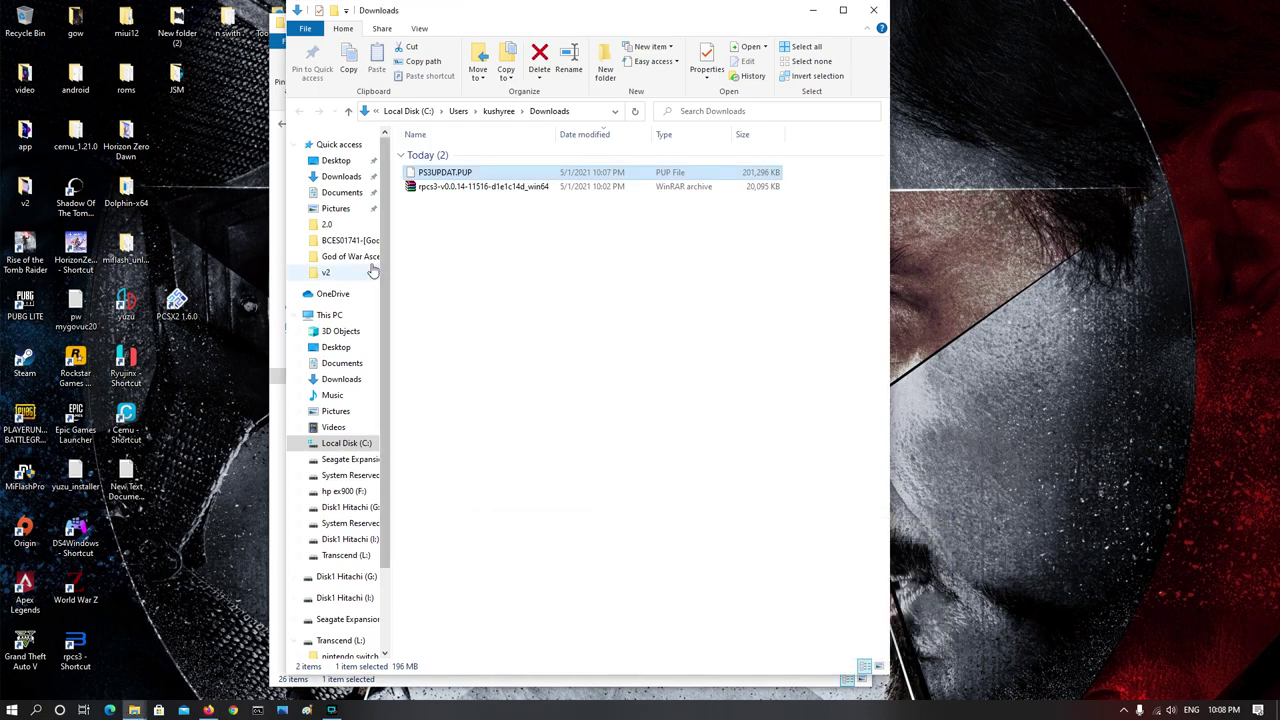
- Show the Downloads folder and arrange its window beside the rpcs3-v0.0.14-11516-d1e1c14d_win64 folder window
left_click(345, 178)
left_click_drag(527, 26, 900, 44)
left_click_drag(546, 35, 433, 24)
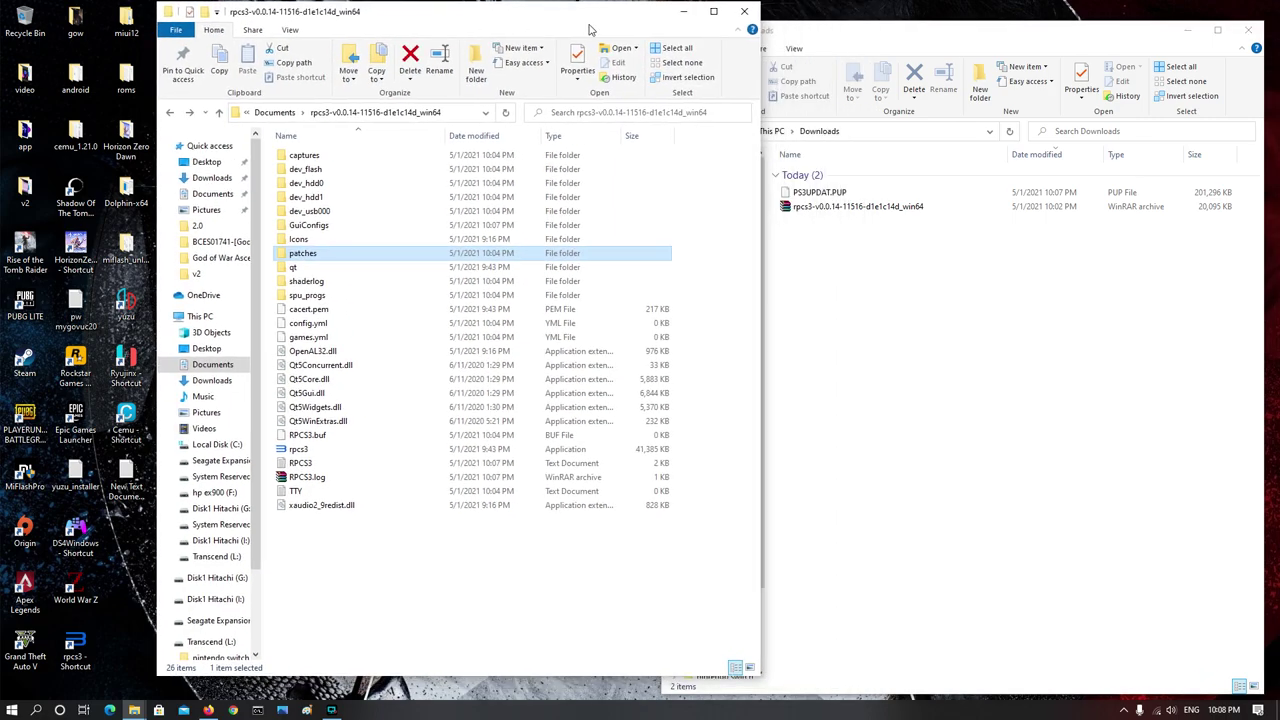
- Launch rpcs3 from its folder and accept the welcome dialog with the Quickstart guide marked as read and set not to show again
left_click(297, 449)
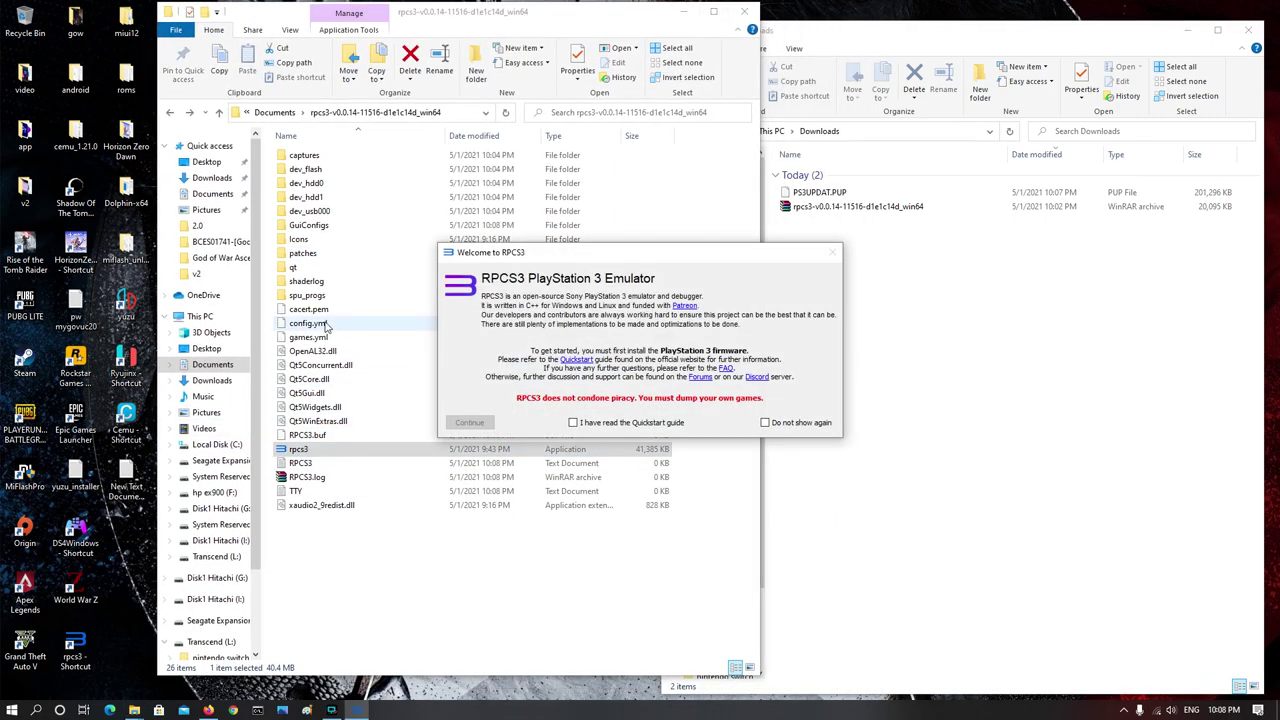
left_click(573, 423)
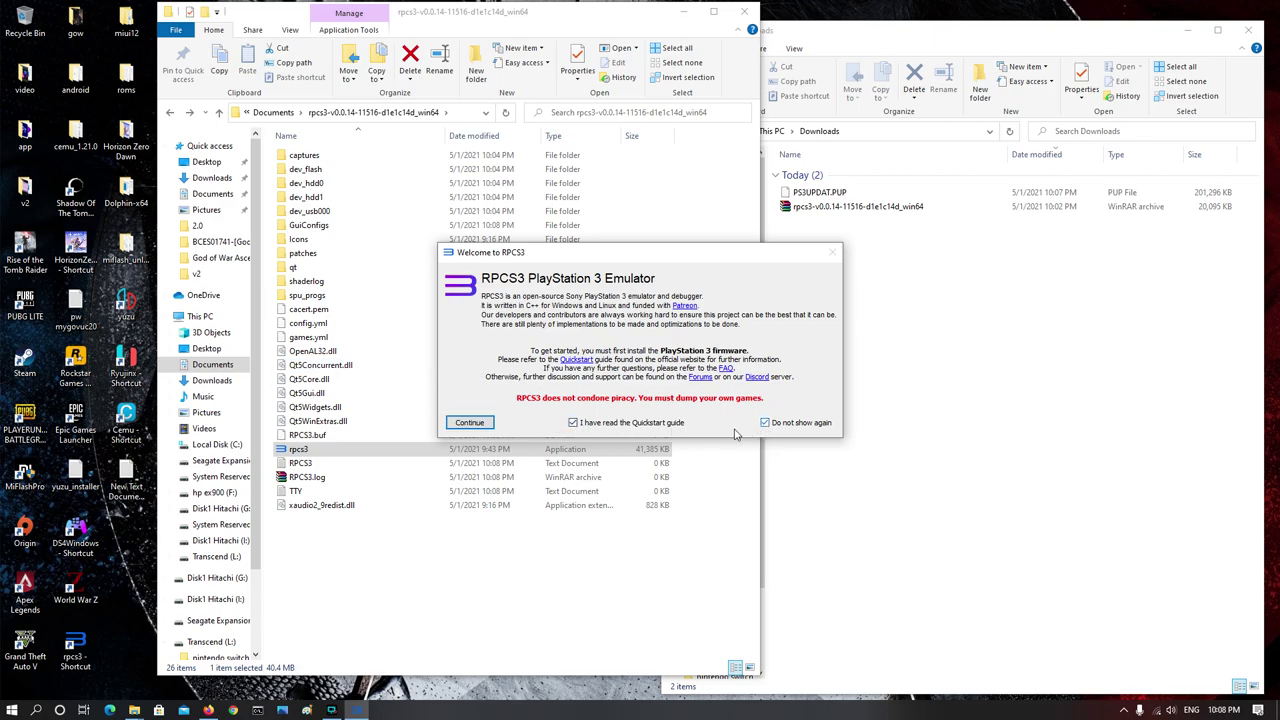
left_click(478, 425)
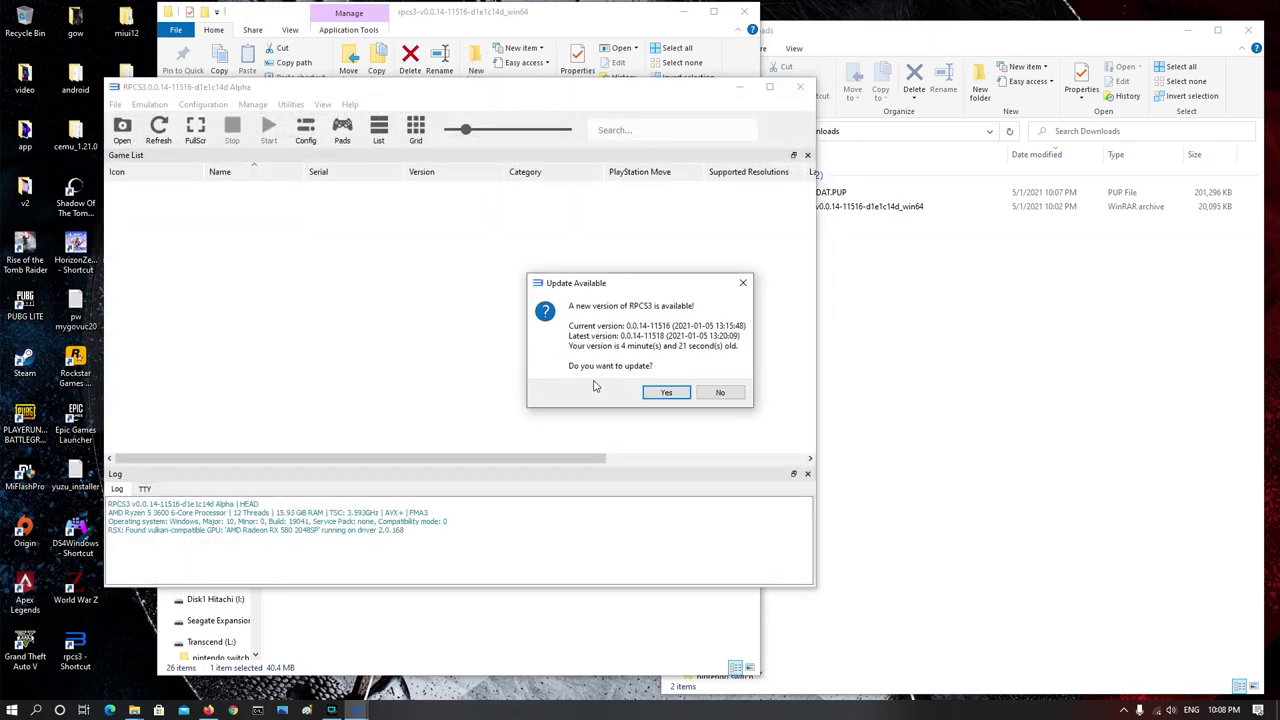
- Update RPCS3 to version 0.0.14-11518, let it restart and move its window clear of the desktop icons
left_click(668, 392)
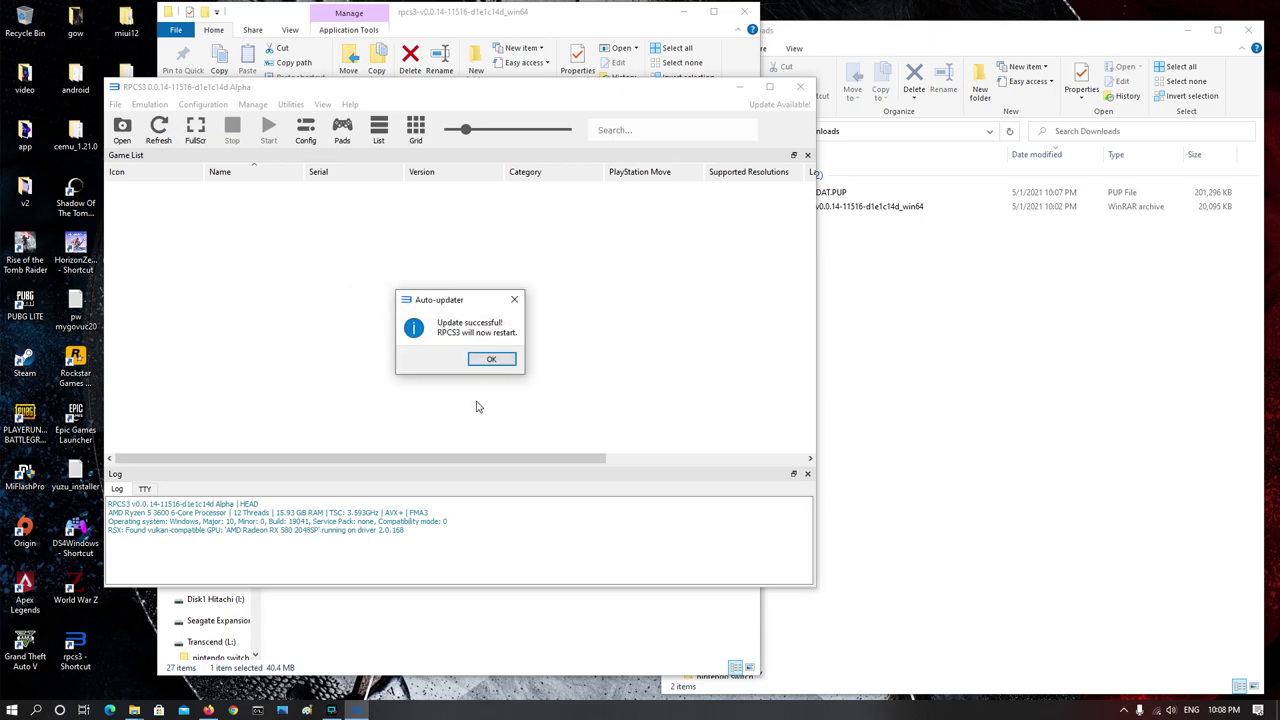
left_click(494, 360)
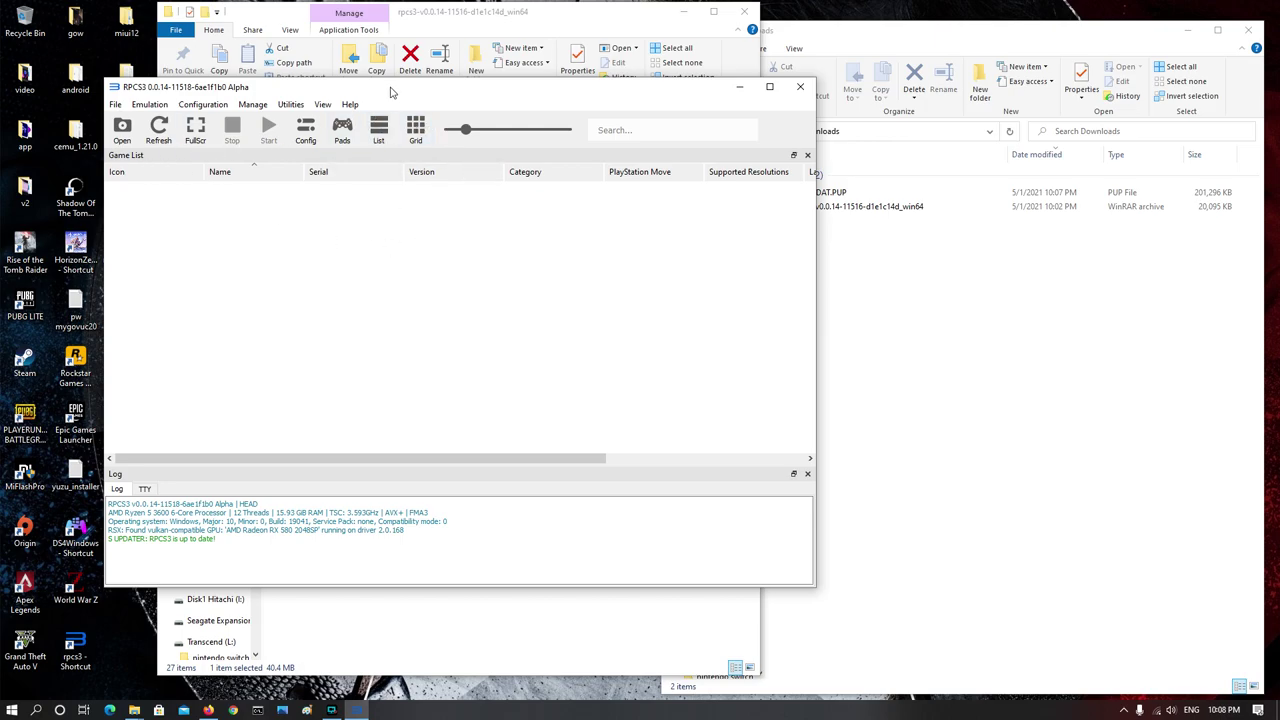
left_click_drag(390, 91, 607, 110)
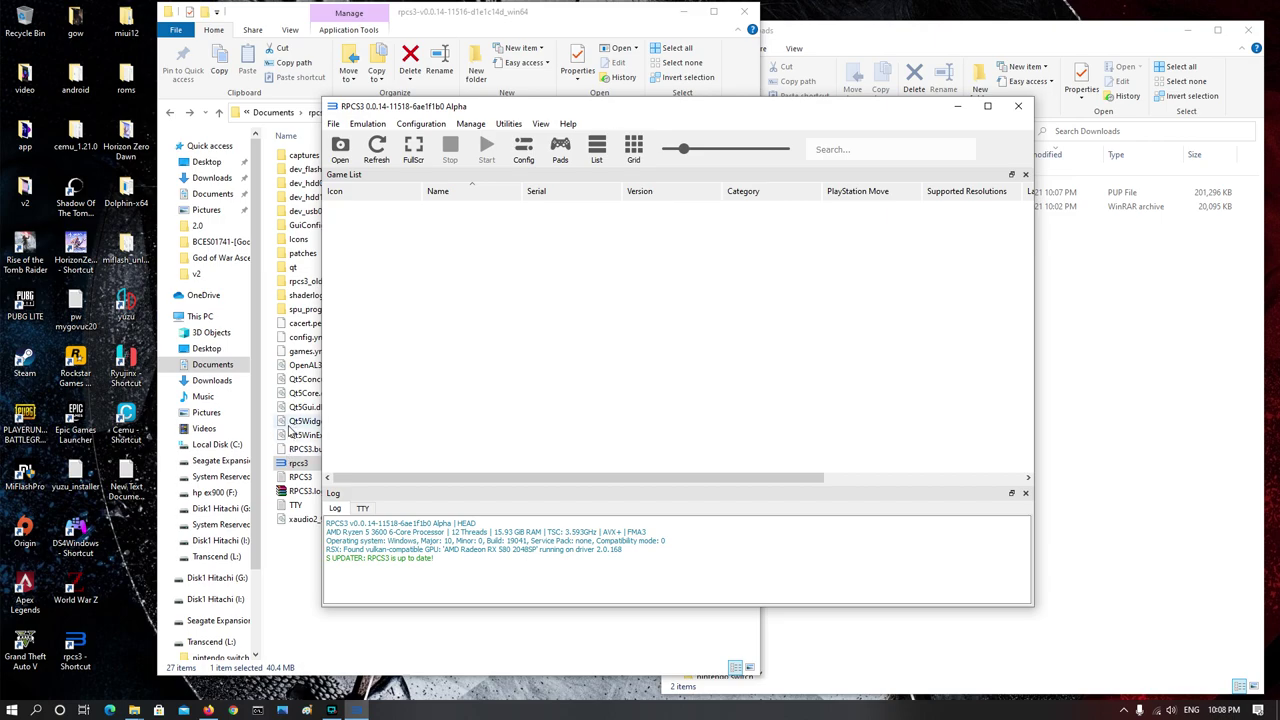
- Reopen the RPCS3 folder from Documents, inspect the savedata folder under dev_hdd0, home, 00000001, and return to the main RPCS3 folder
left_click(210, 366)
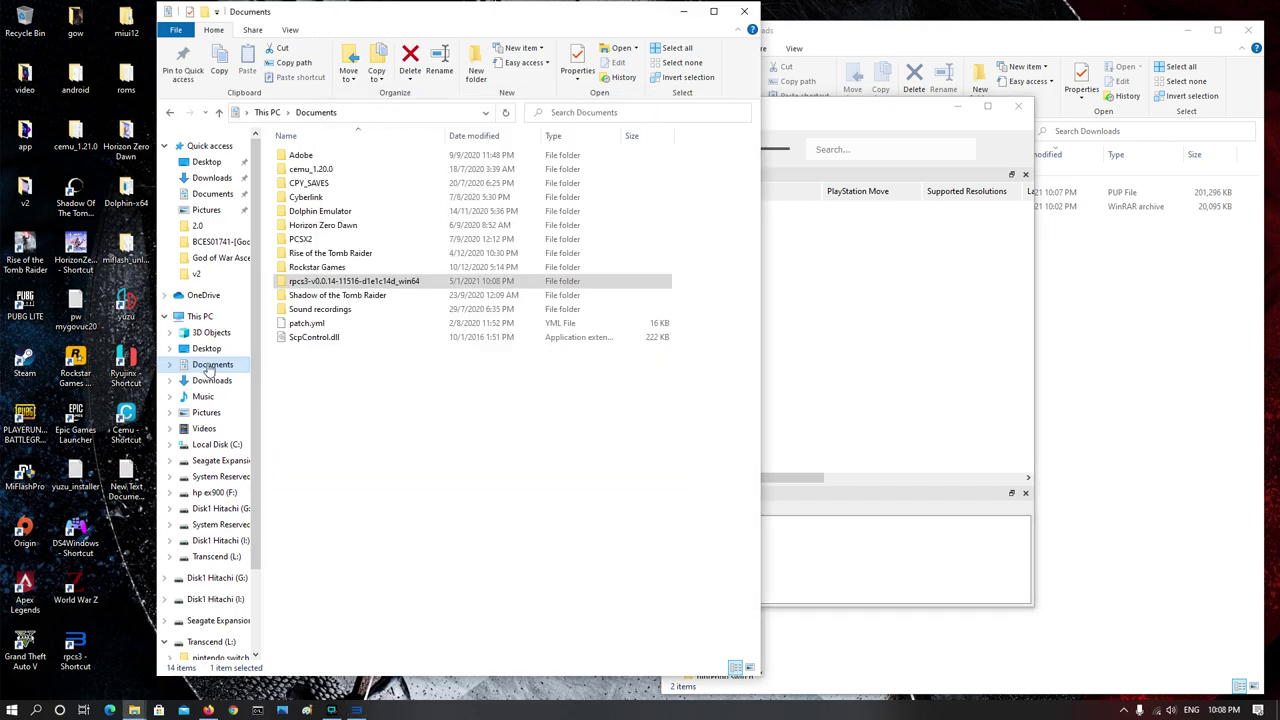
double_click(345, 285)
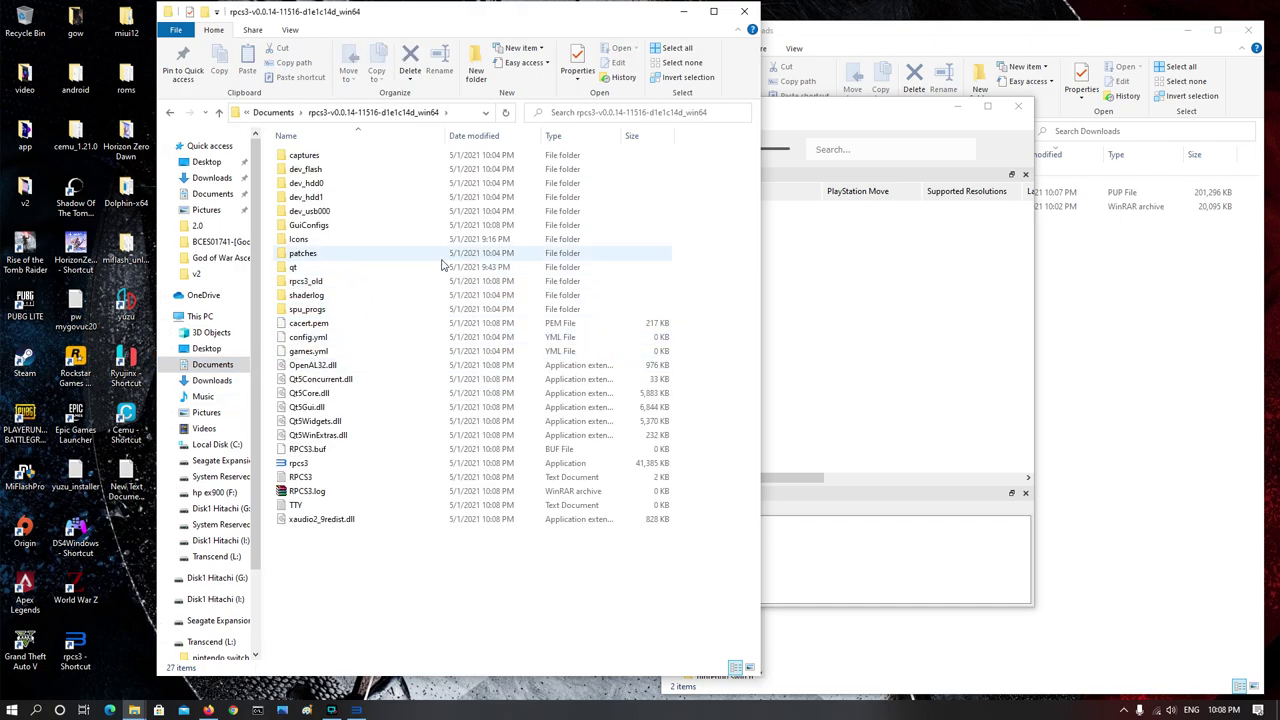
left_click(322, 184)
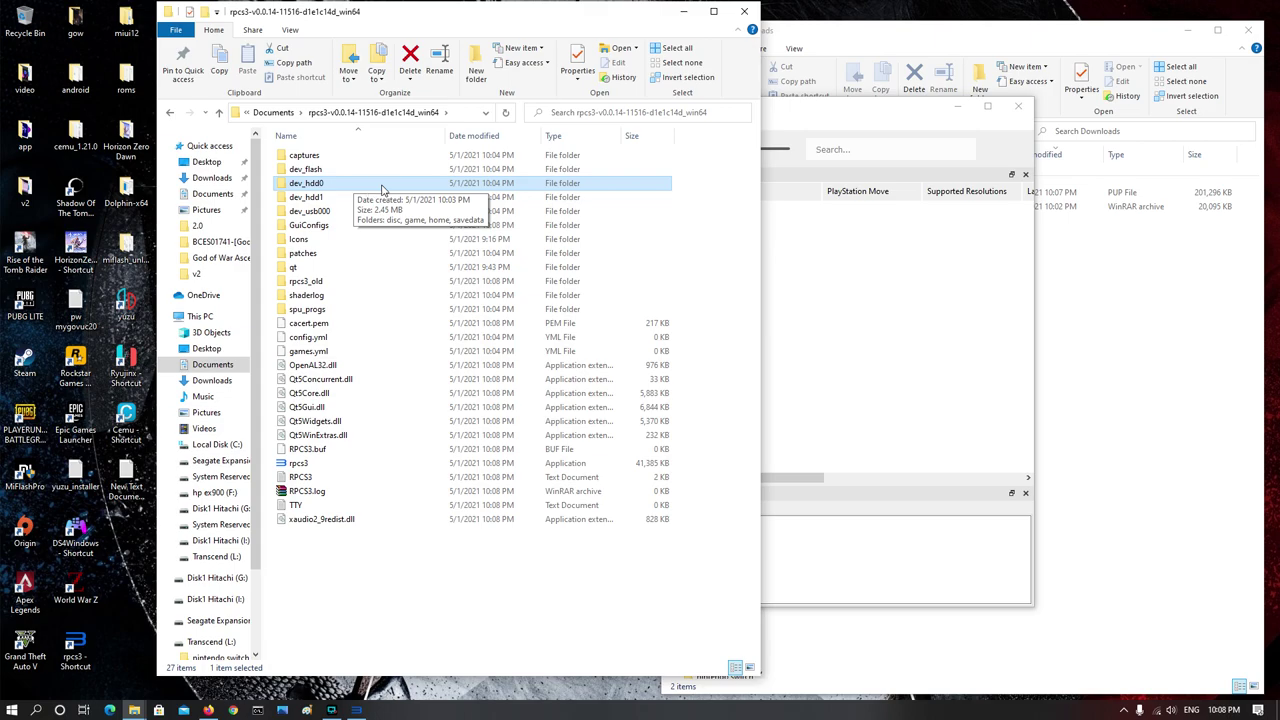
double_click(324, 185)
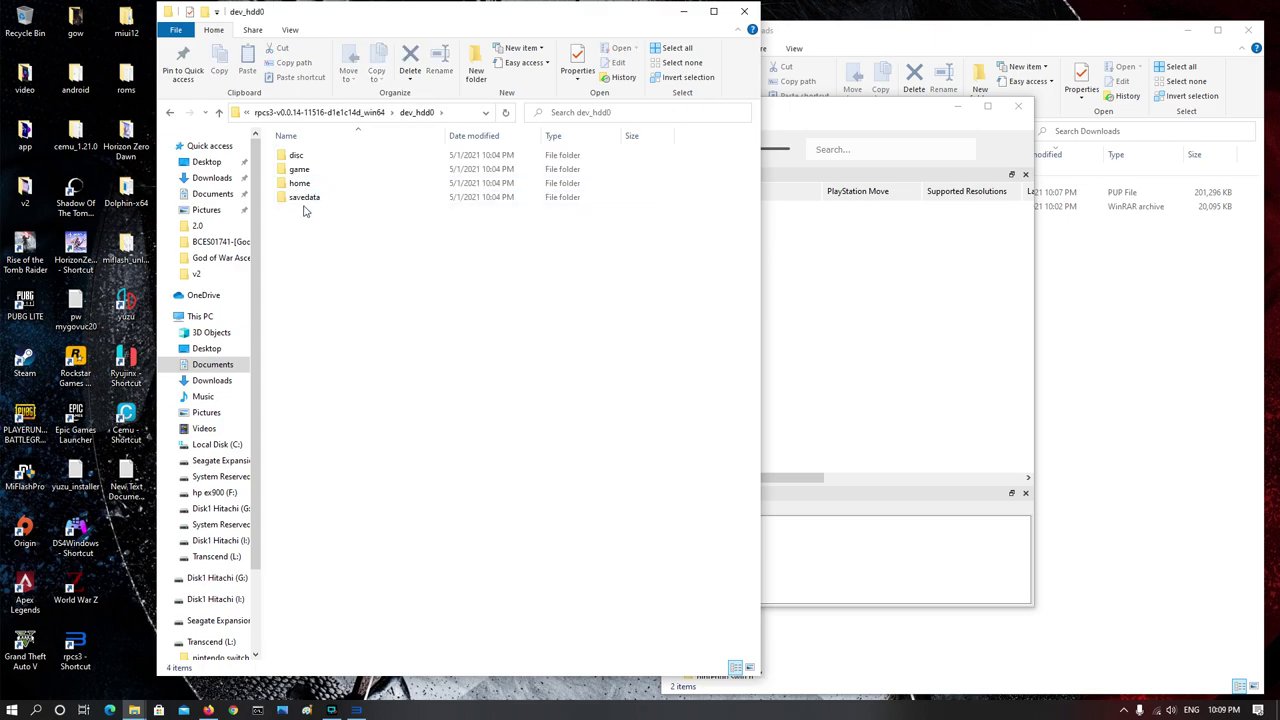
double_click(305, 185)
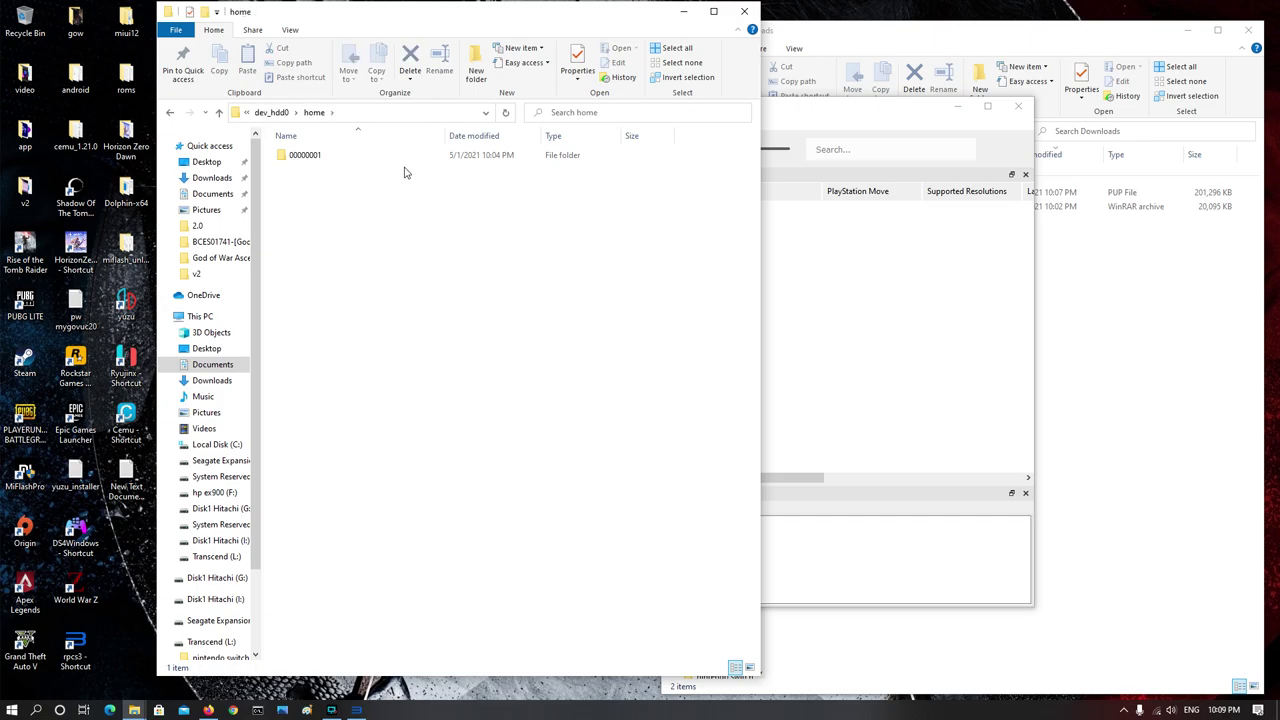
double_click(320, 157)
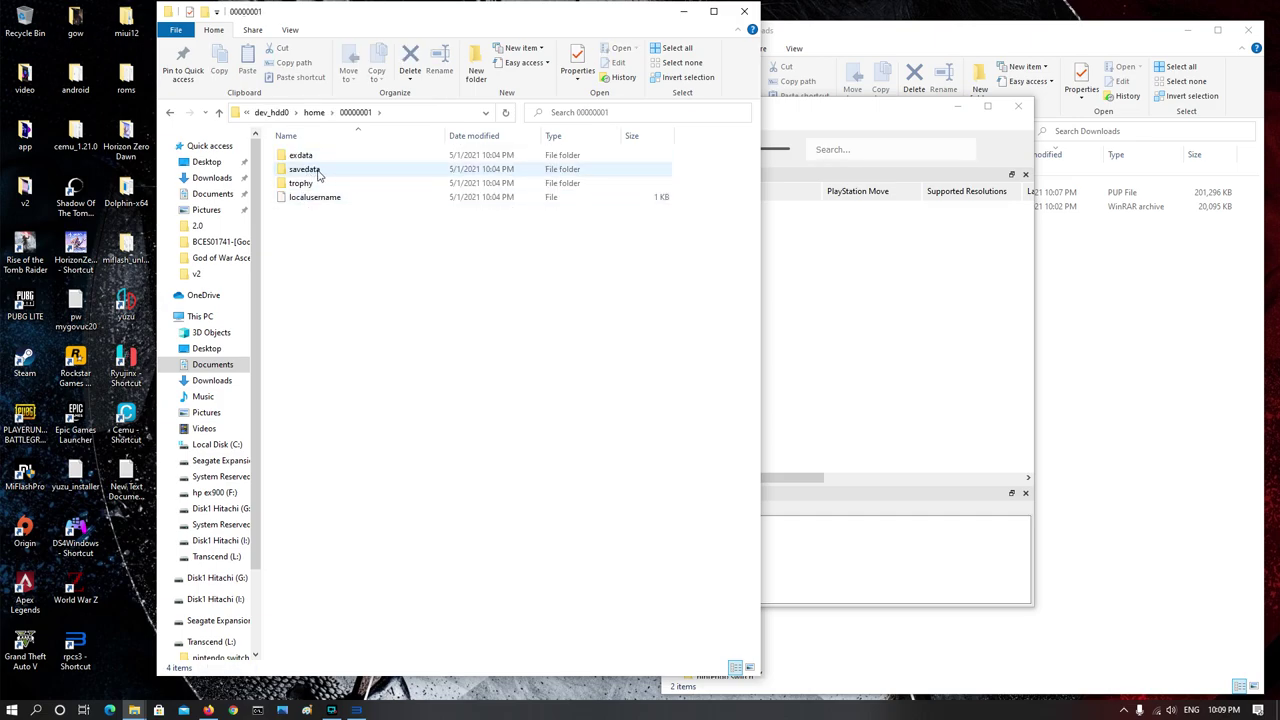
double_click(318, 173)
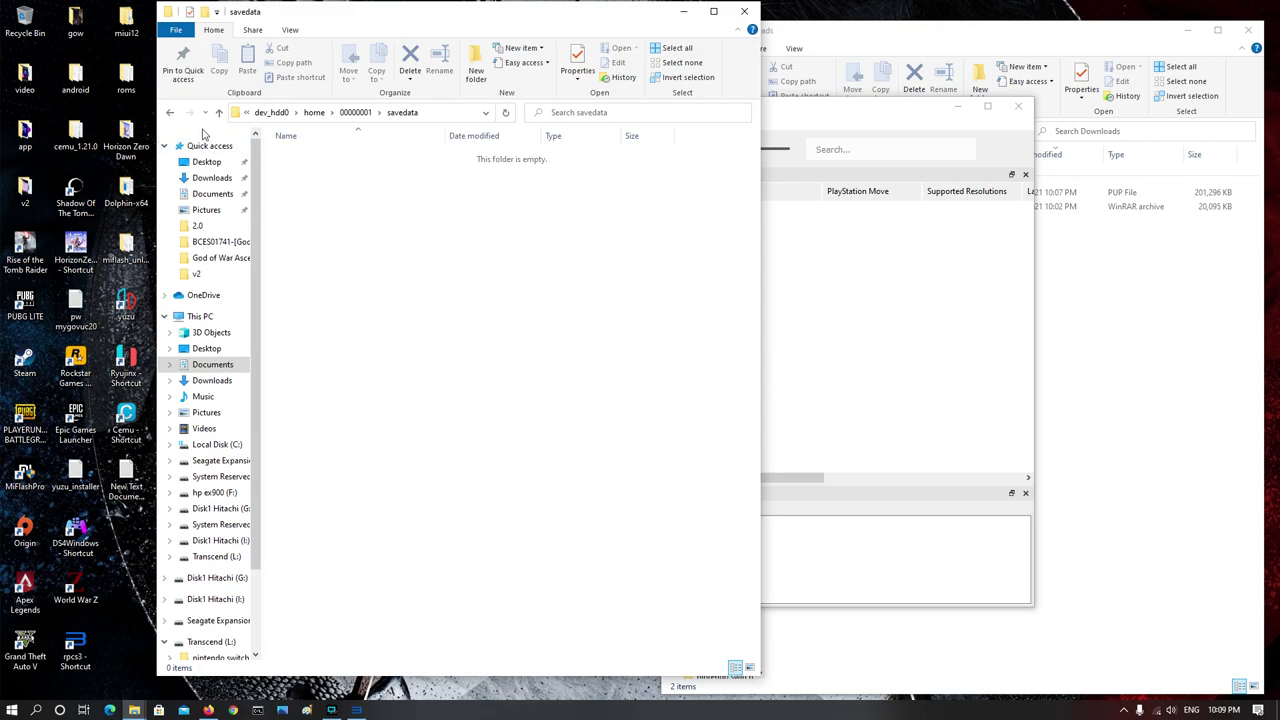
left_click(170, 115)
left_click(170, 115)
left_click(170, 115)
left_click(170, 115)
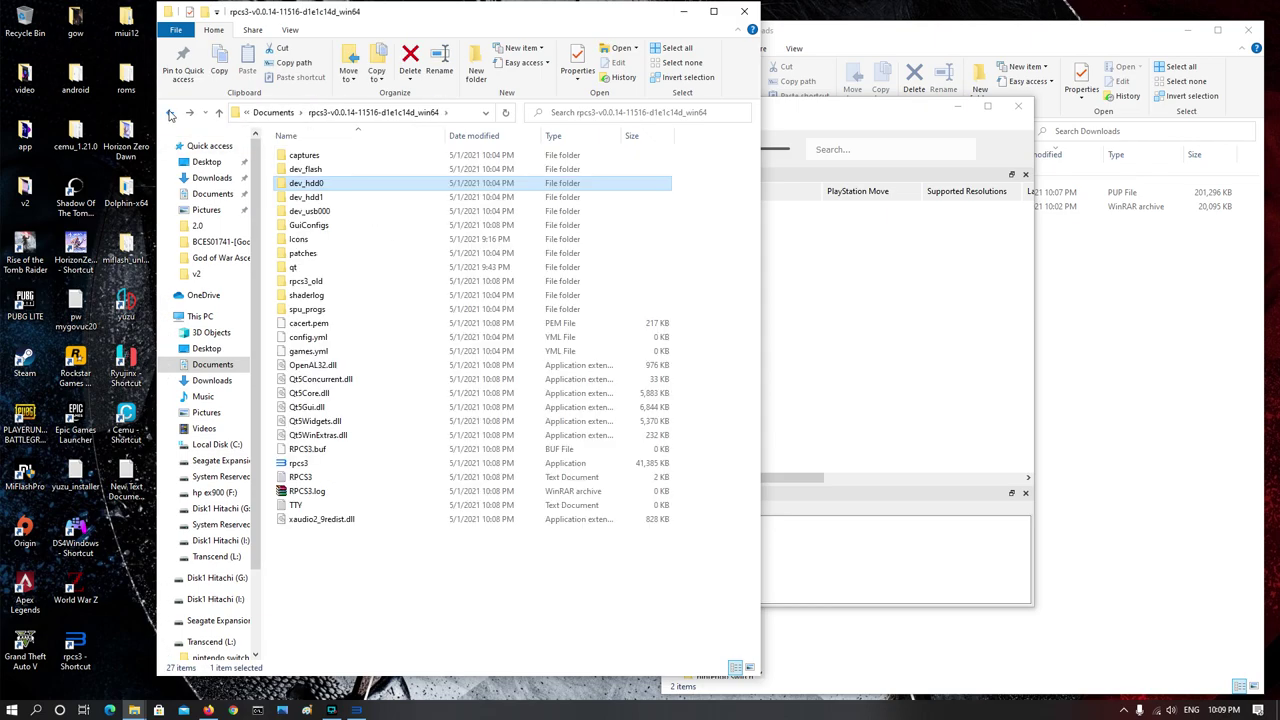
- Move the folder window aside and install the PS3 firmware in RPCS3 from PS3UPDAT.PUP in Downloads
left_click_drag(624, 21, 506, 20)
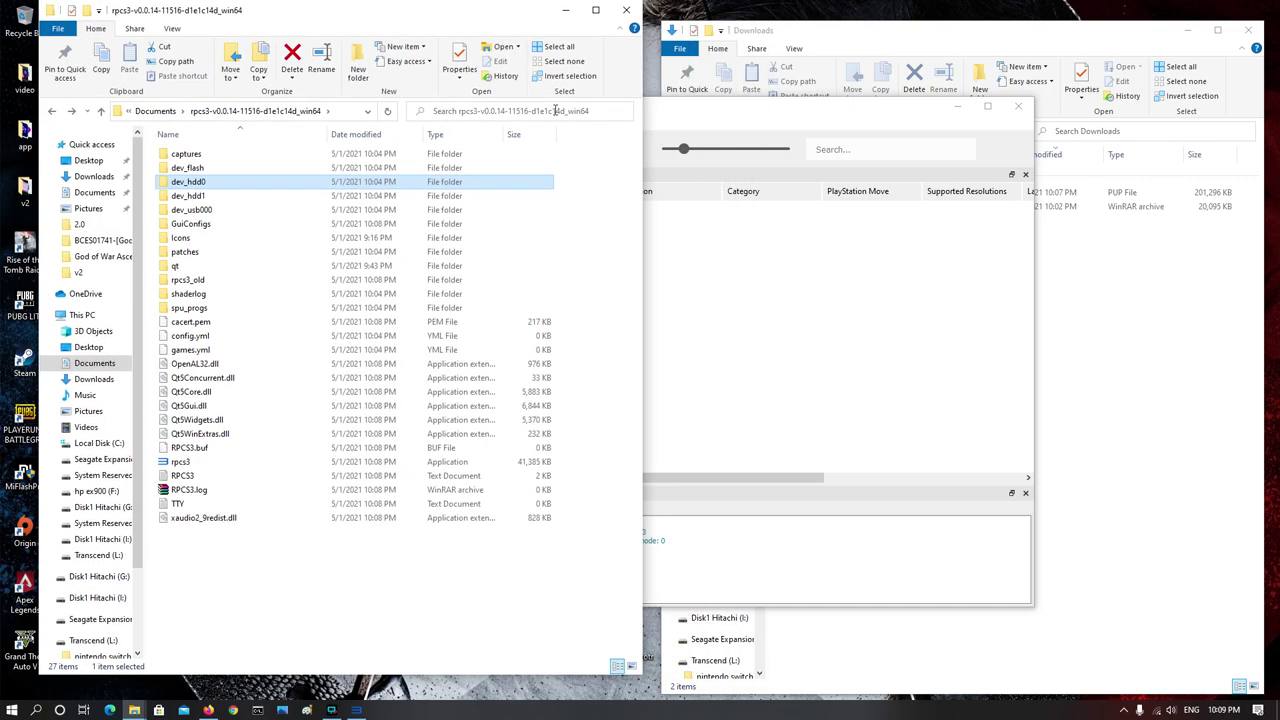
left_click(750, 114)
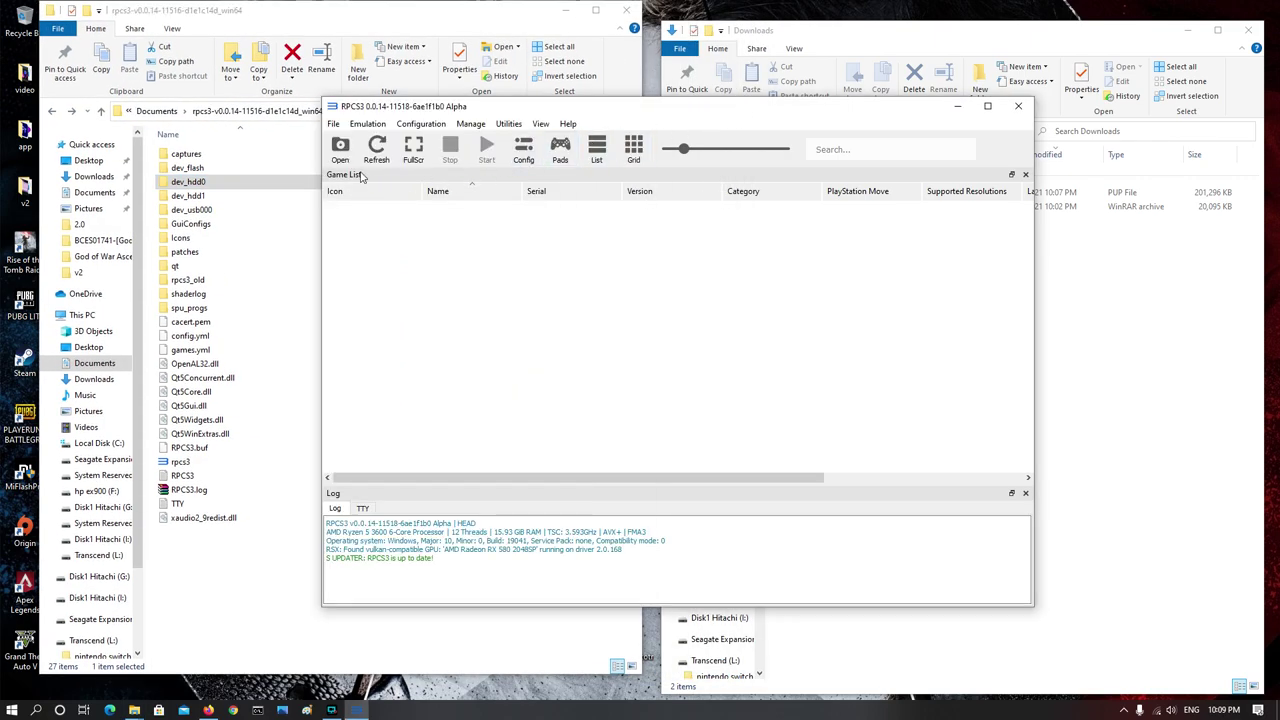
left_click(334, 125)
left_click(372, 224)
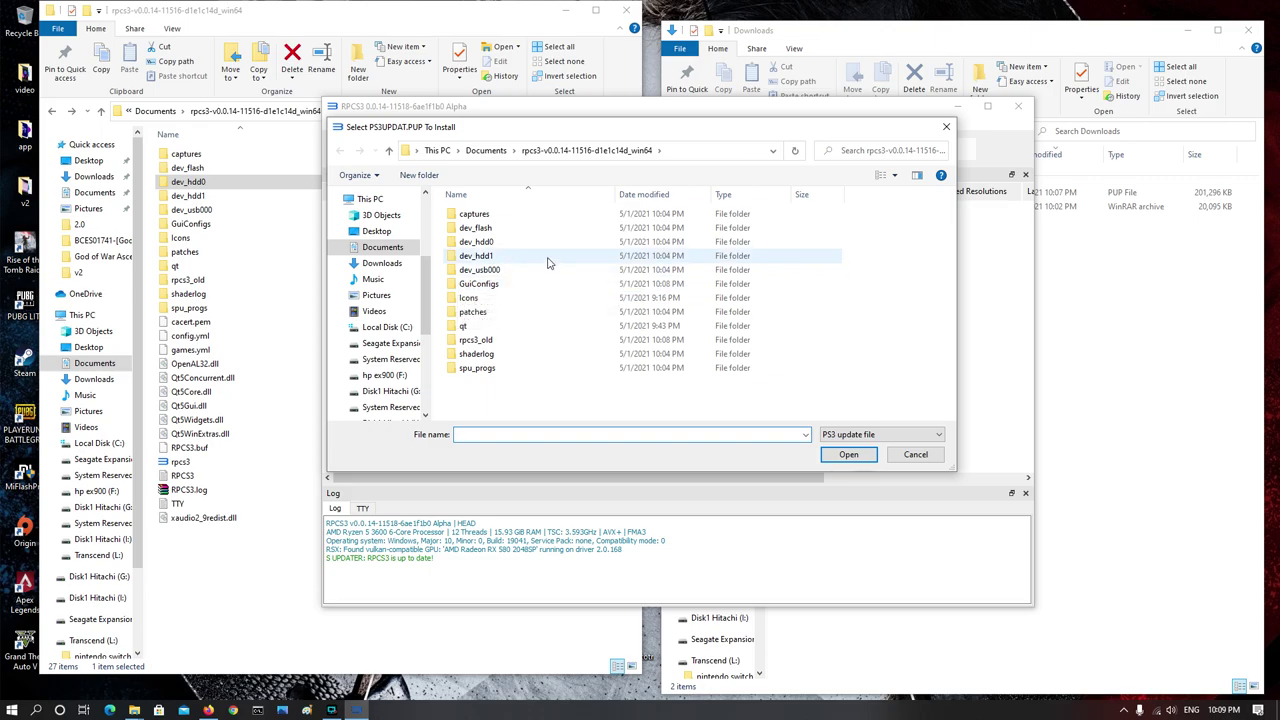
left_click(381, 265)
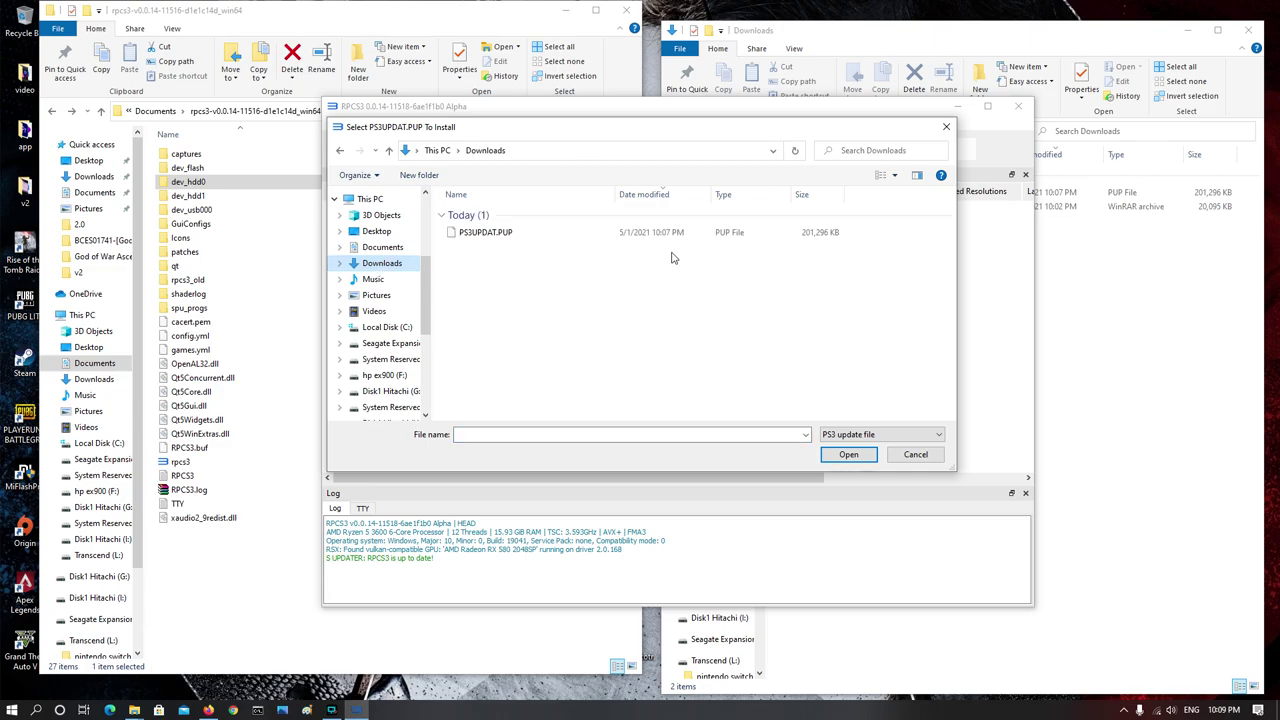
left_click(500, 235)
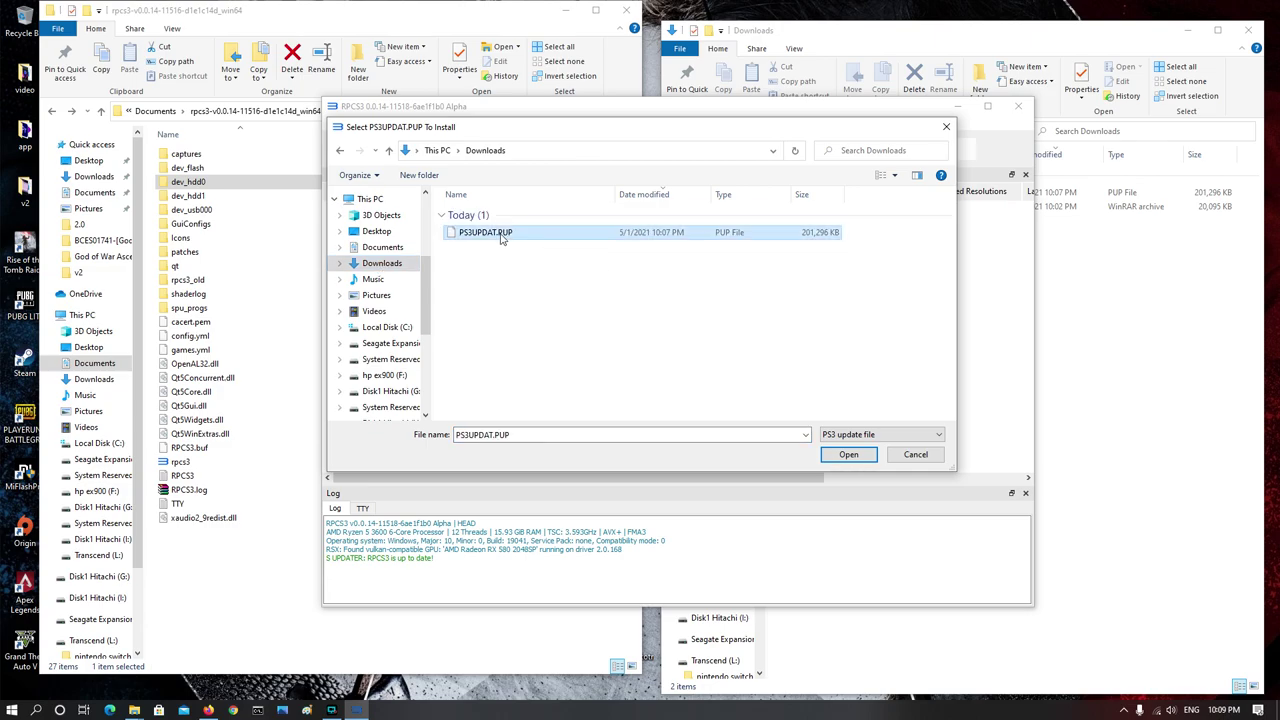
left_click(848, 454)
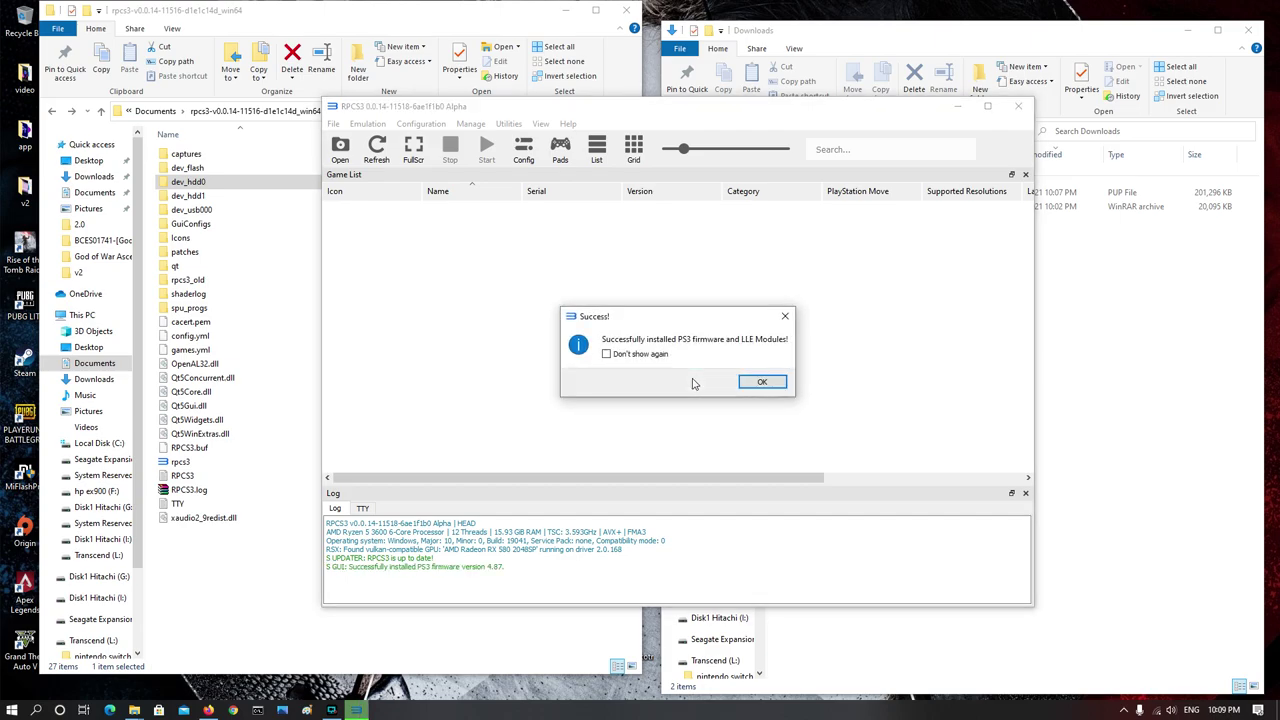
left_click(763, 381)
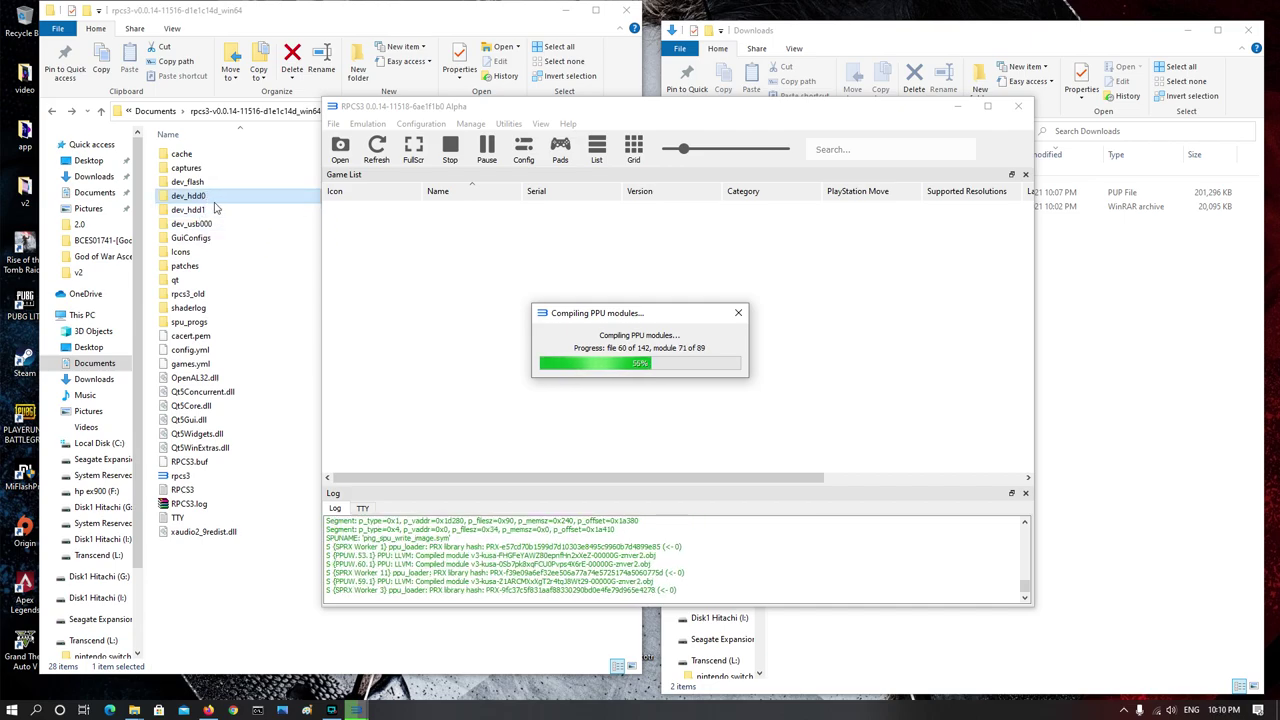
- Look through the compiled PPU module folders in the RPCS3 cache folder and return to the main folder
double_click(184, 154)
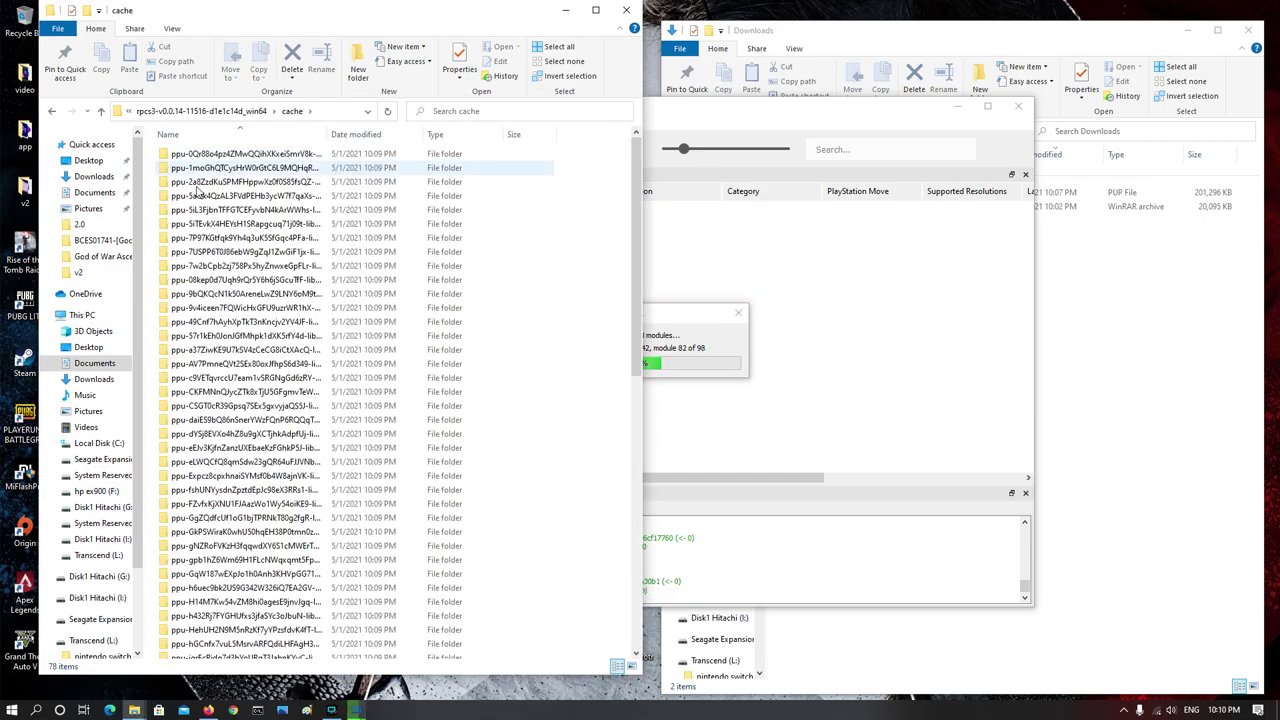
scroll(262, 290, "down", 10)
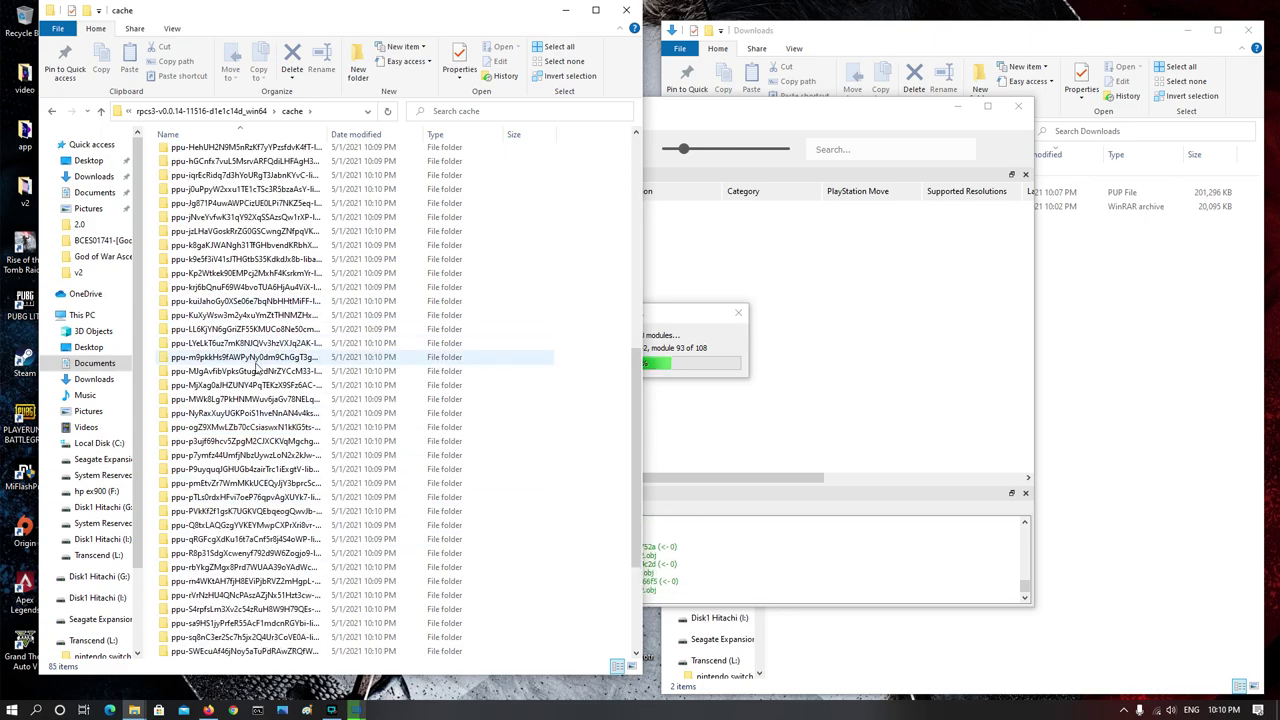
scroll(255, 365, "down", 4)
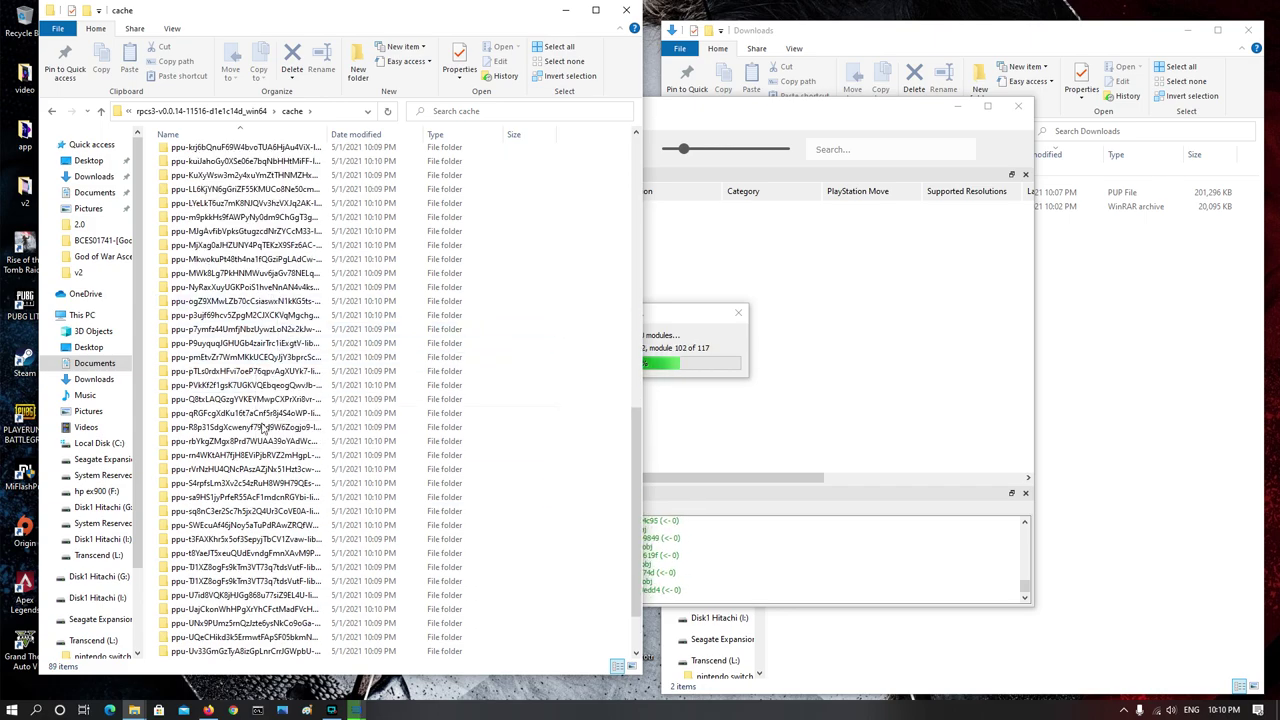
scroll(275, 375, "down", 3)
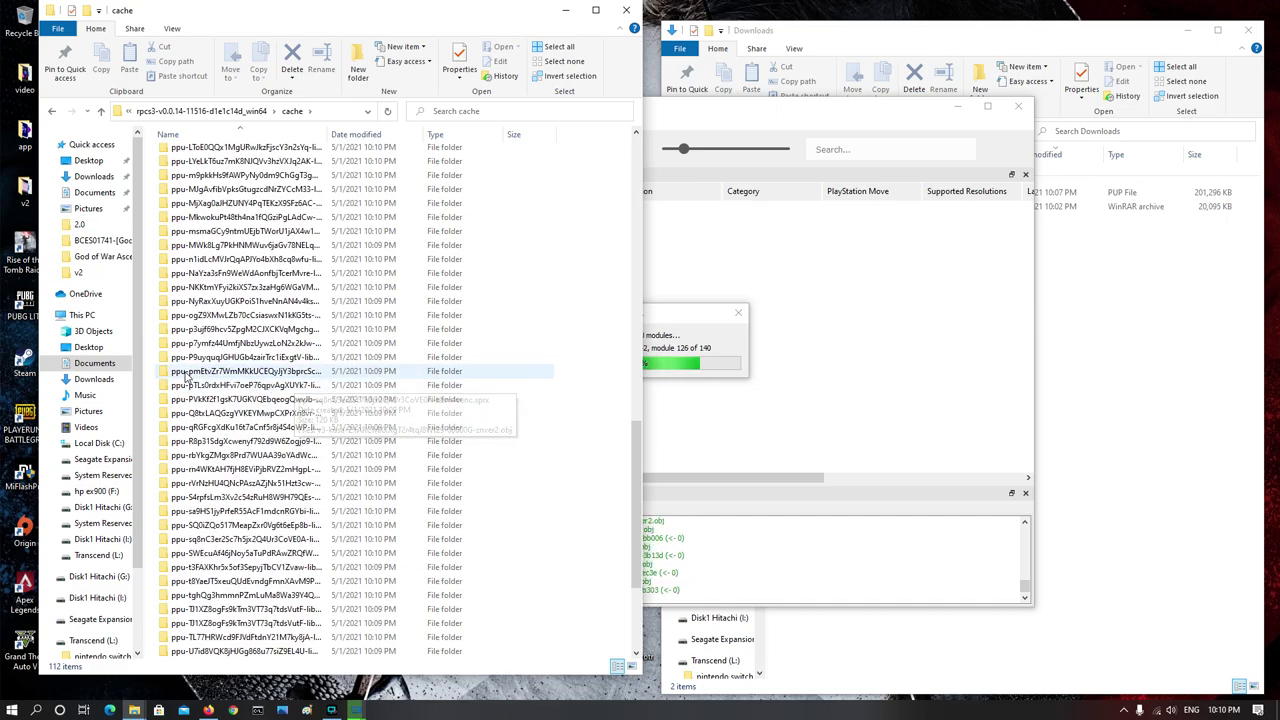
scroll(260, 370, "up", 10)
scroll(251, 366, "up", 10)
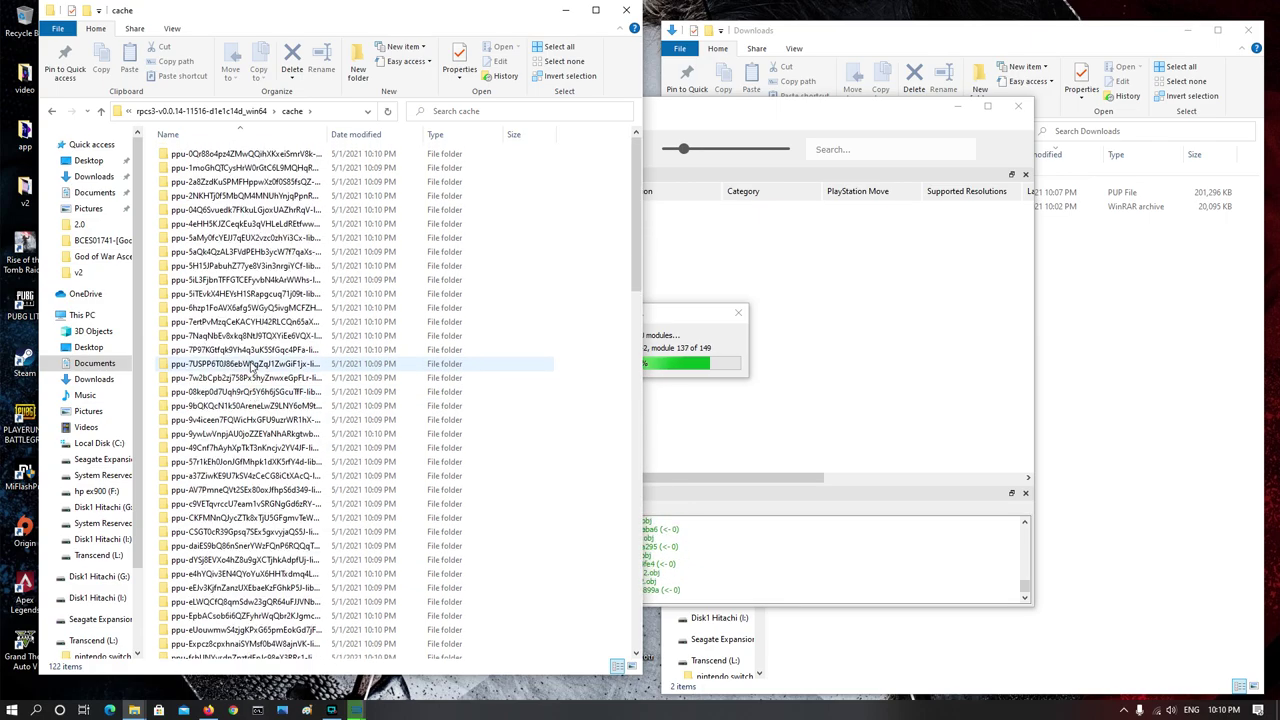
left_click(222, 154)
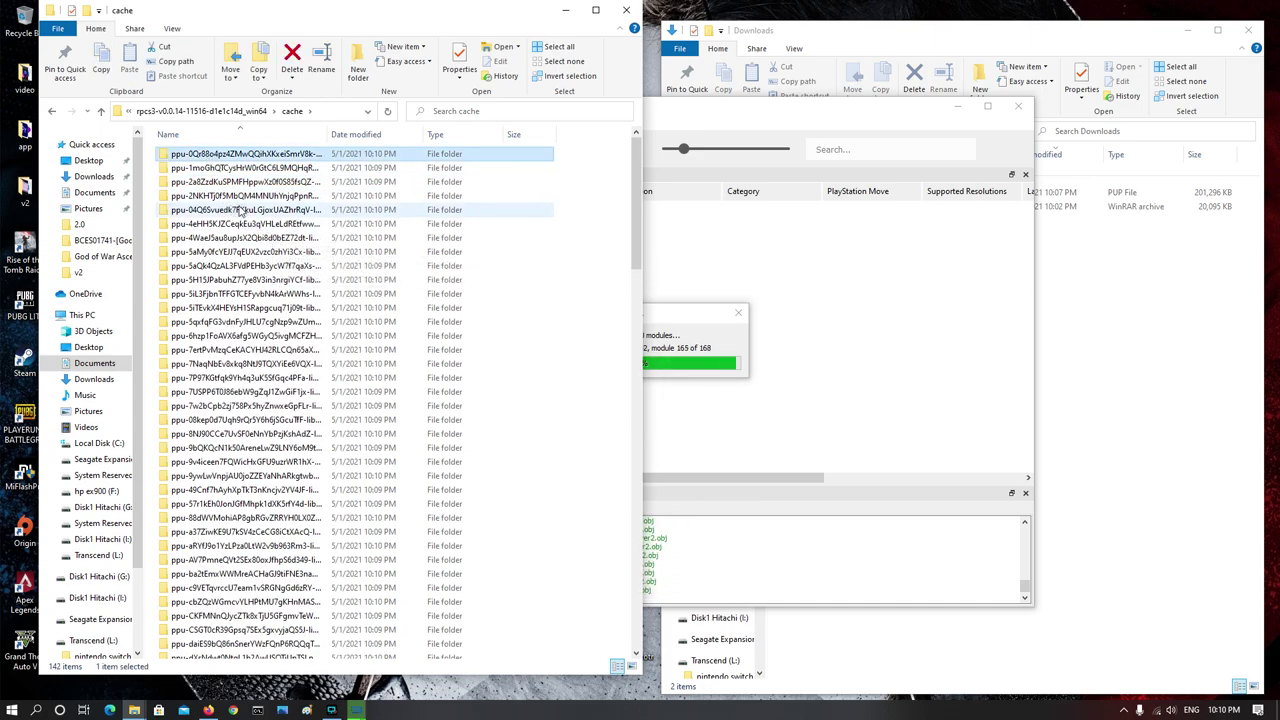
left_click(54, 112)
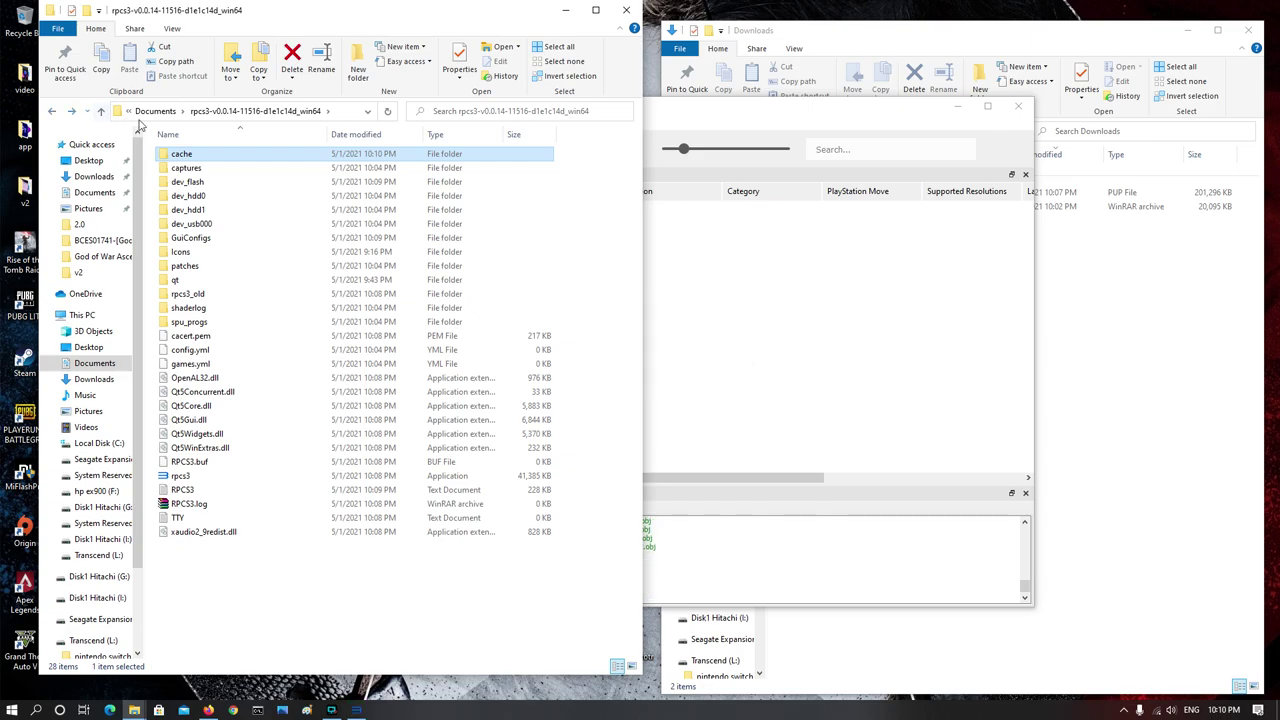
- Arrange the RPCS3 folder window and the emulator window side by side
left_click_drag(254, 14, 875, 125)
left_click_drag(621, 112, 376, 72)
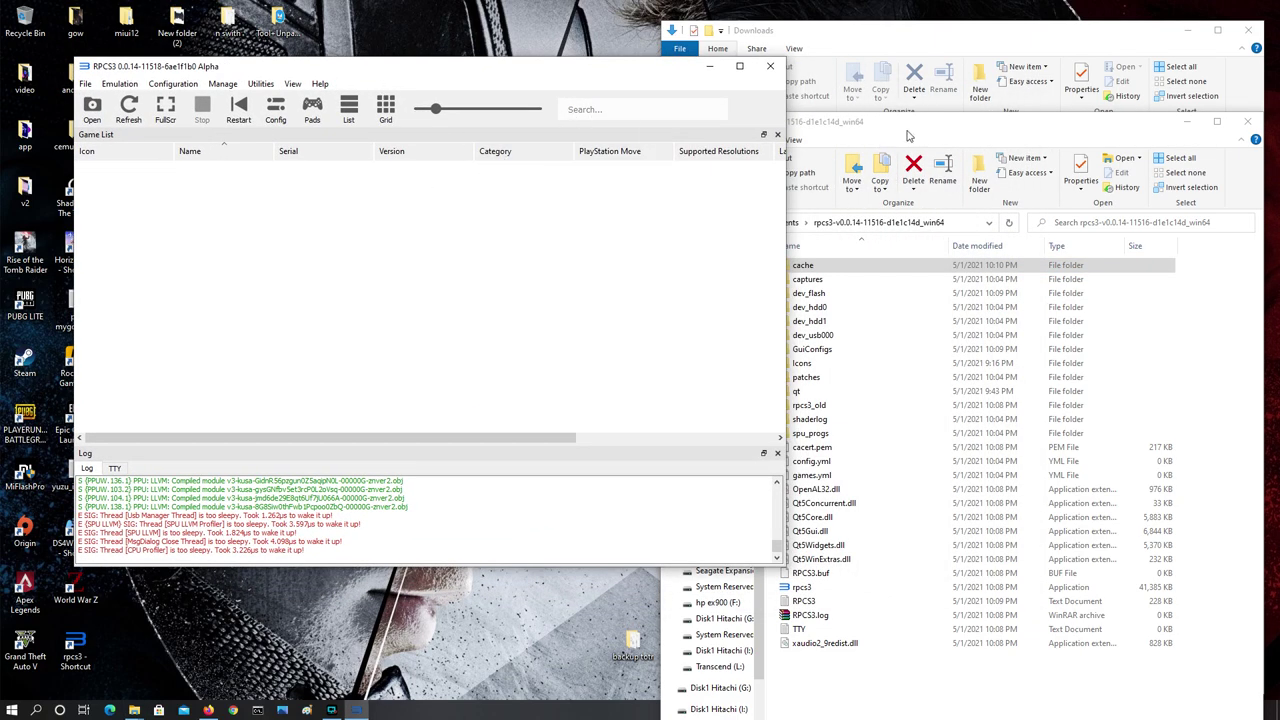
left_click_drag(925, 130, 918, 114)
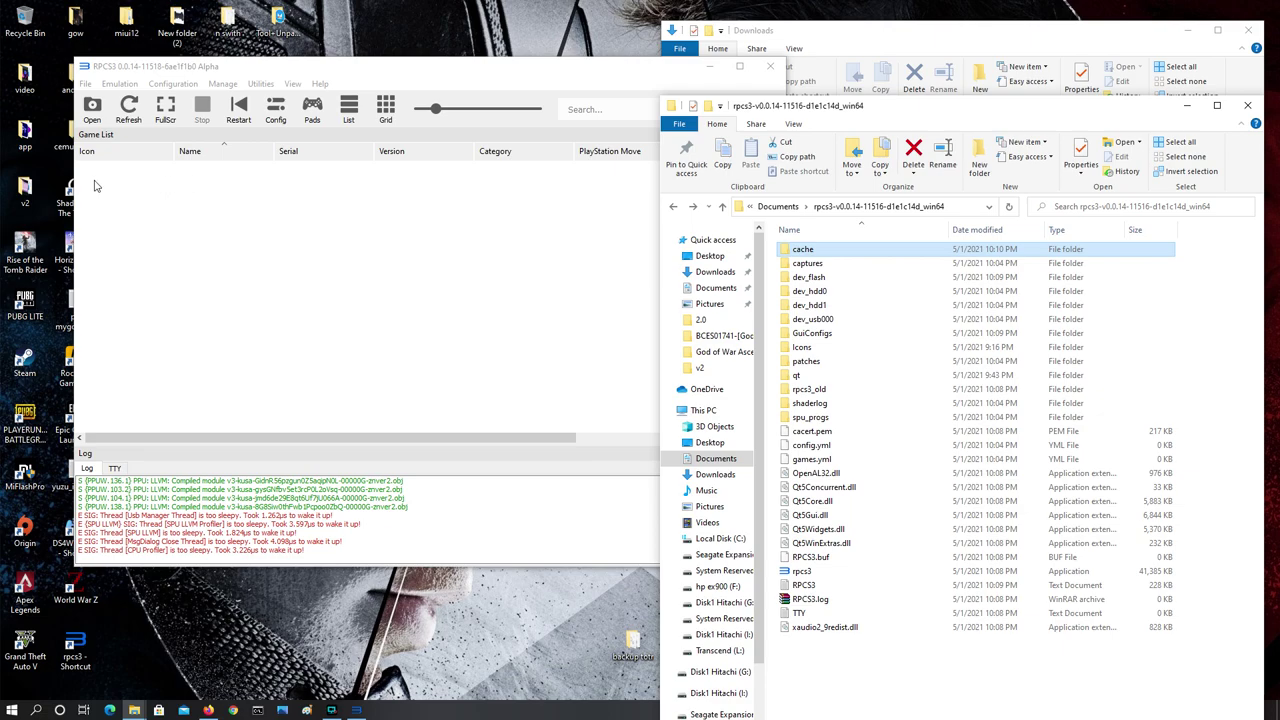
- Add the games from the ps3 folder on the hp ex900 (F:) drive to the game list
left_click(87, 84)
left_click(117, 149)
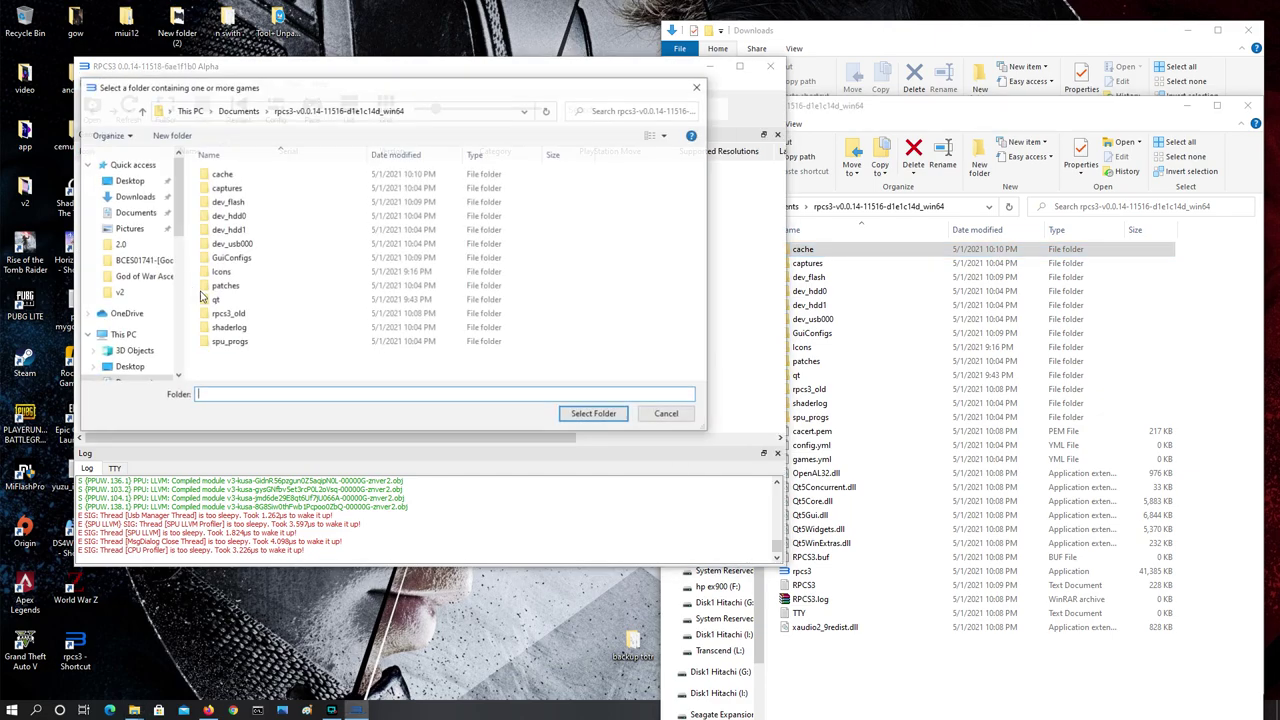
left_click_drag(178, 218, 179, 293)
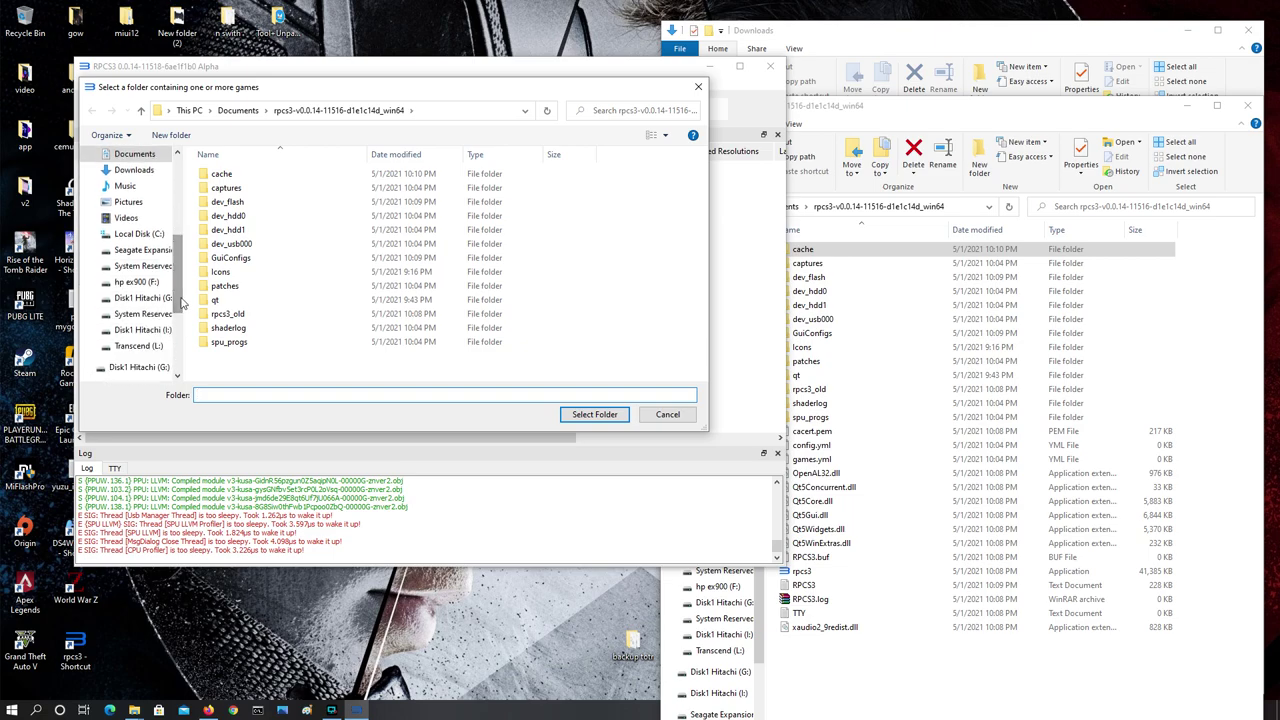
left_click(137, 283)
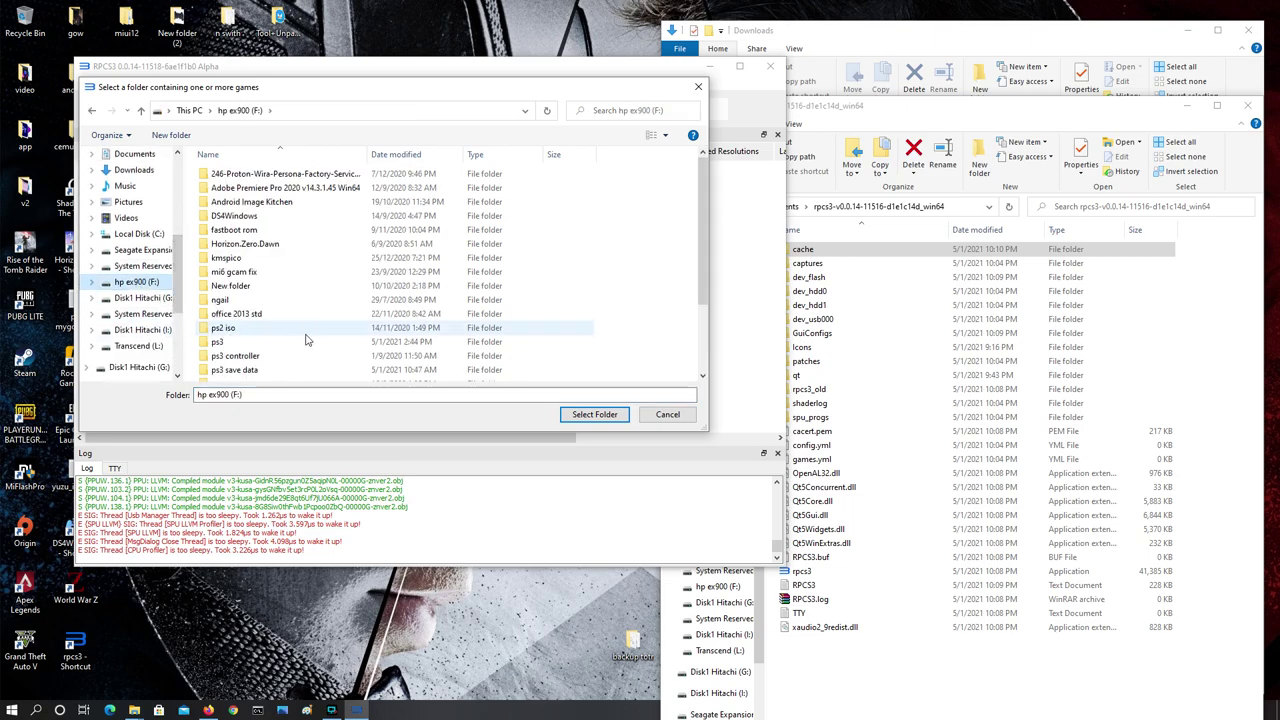
left_click(226, 344)
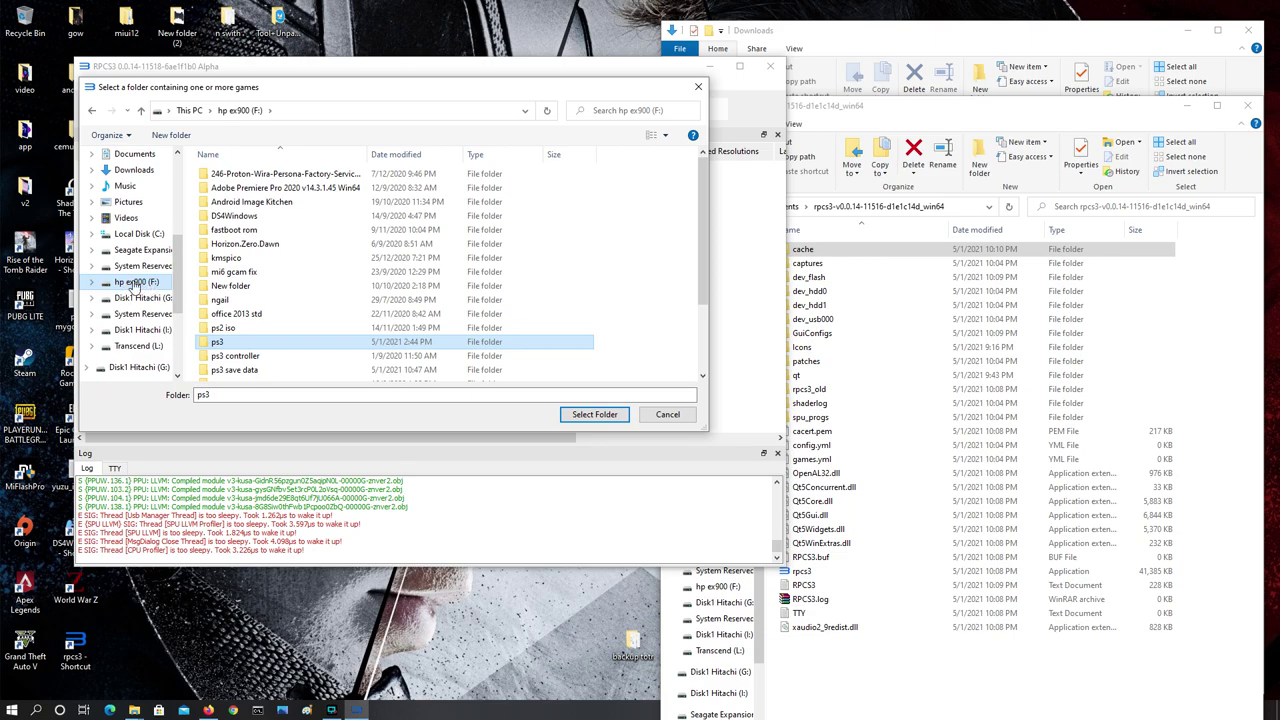
left_click(575, 414)
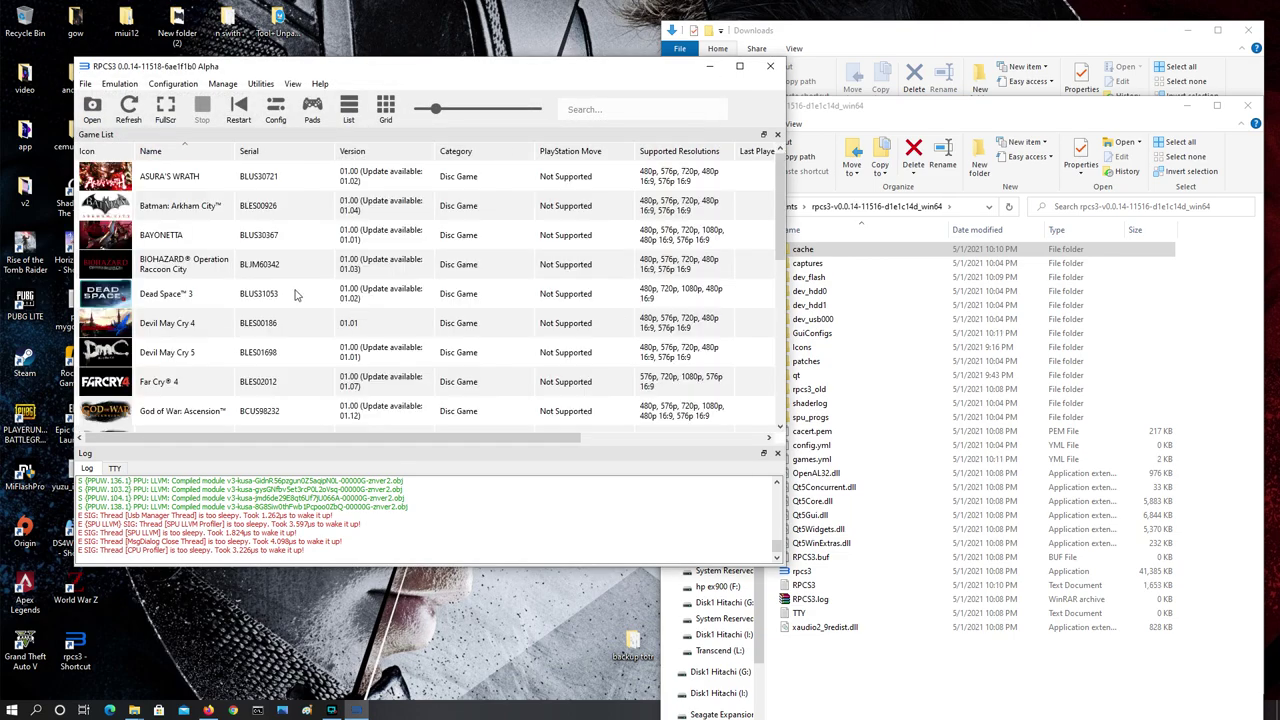
- Look through the added PS3 games in the game list
scroll(295, 295, "down", 5)
scroll(294, 295, "up", 5)
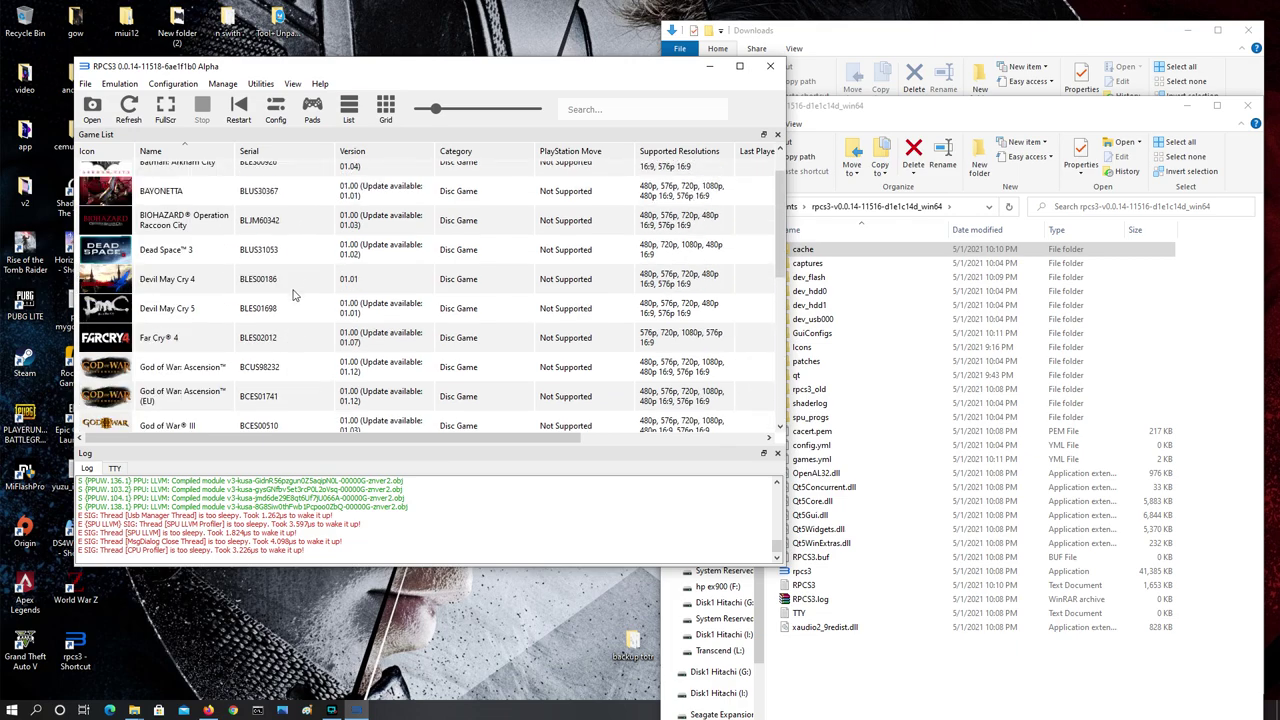
scroll(295, 295, "up", 1)
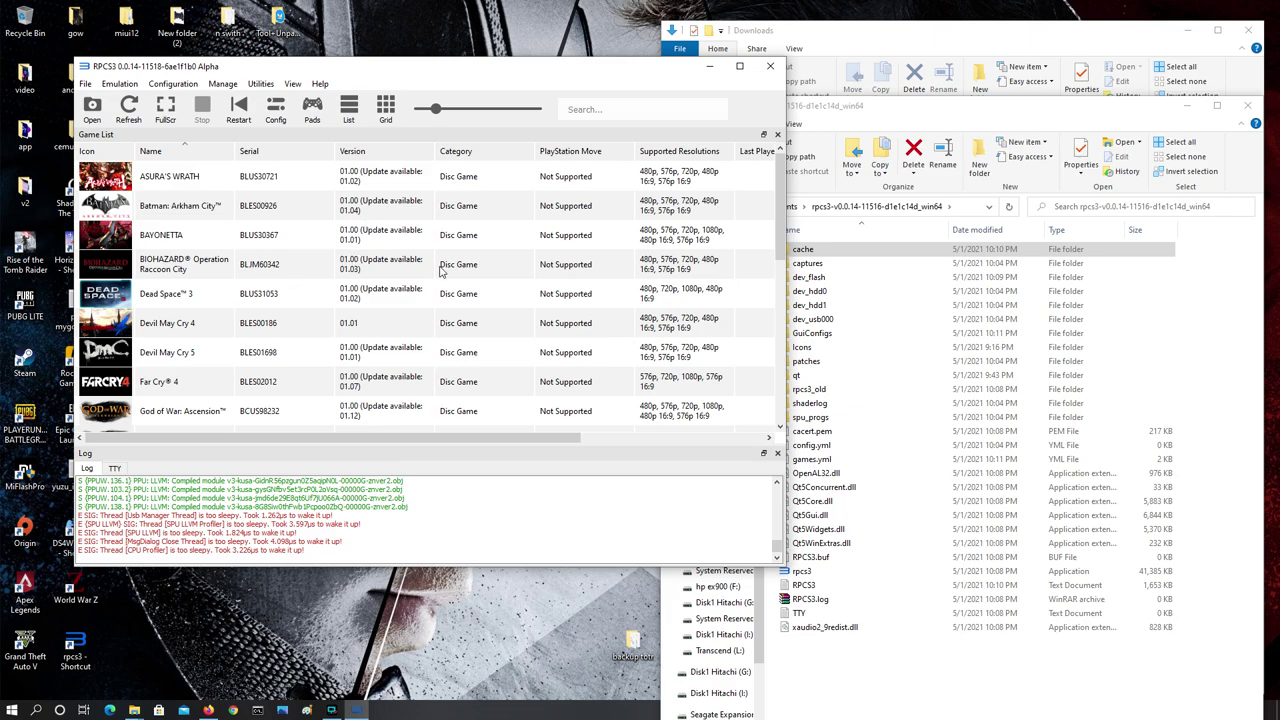
scroll(314, 294, "down", 3)
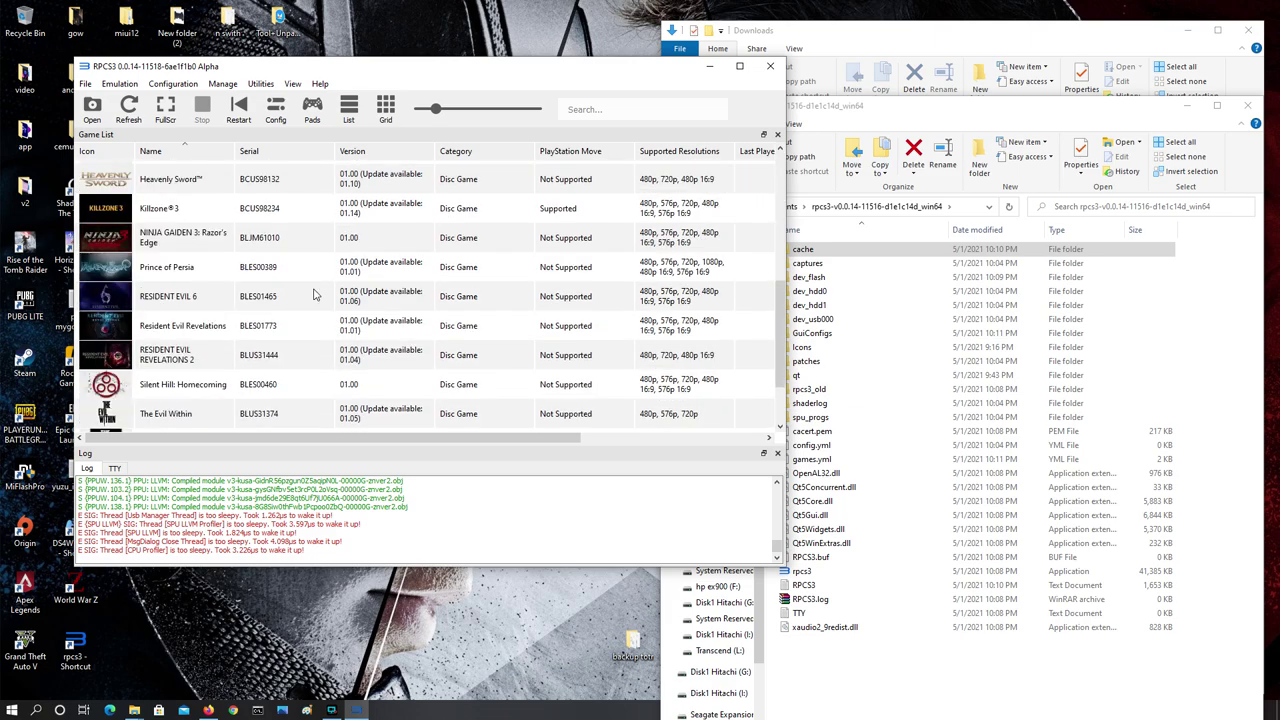
- Move the emulator window away from the file window, open the patches folder and return to the emulator
left_click_drag(593, 75, 562, 49)
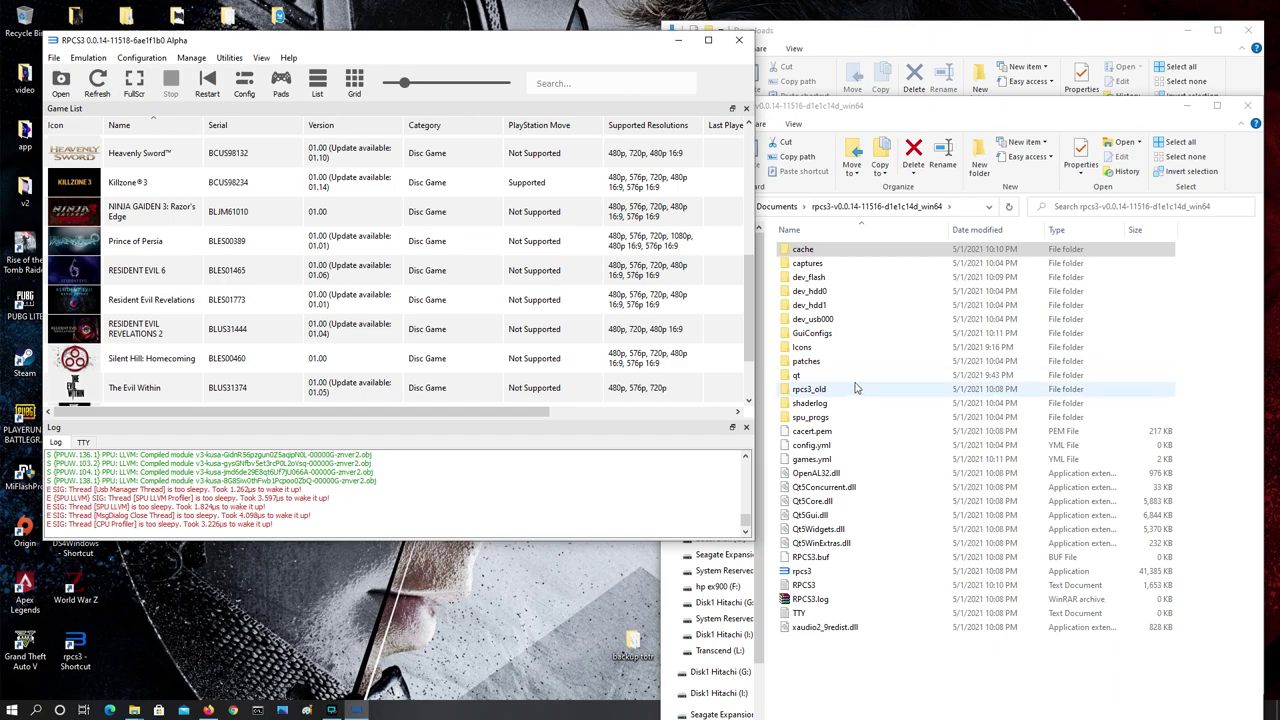
double_click(807, 362)
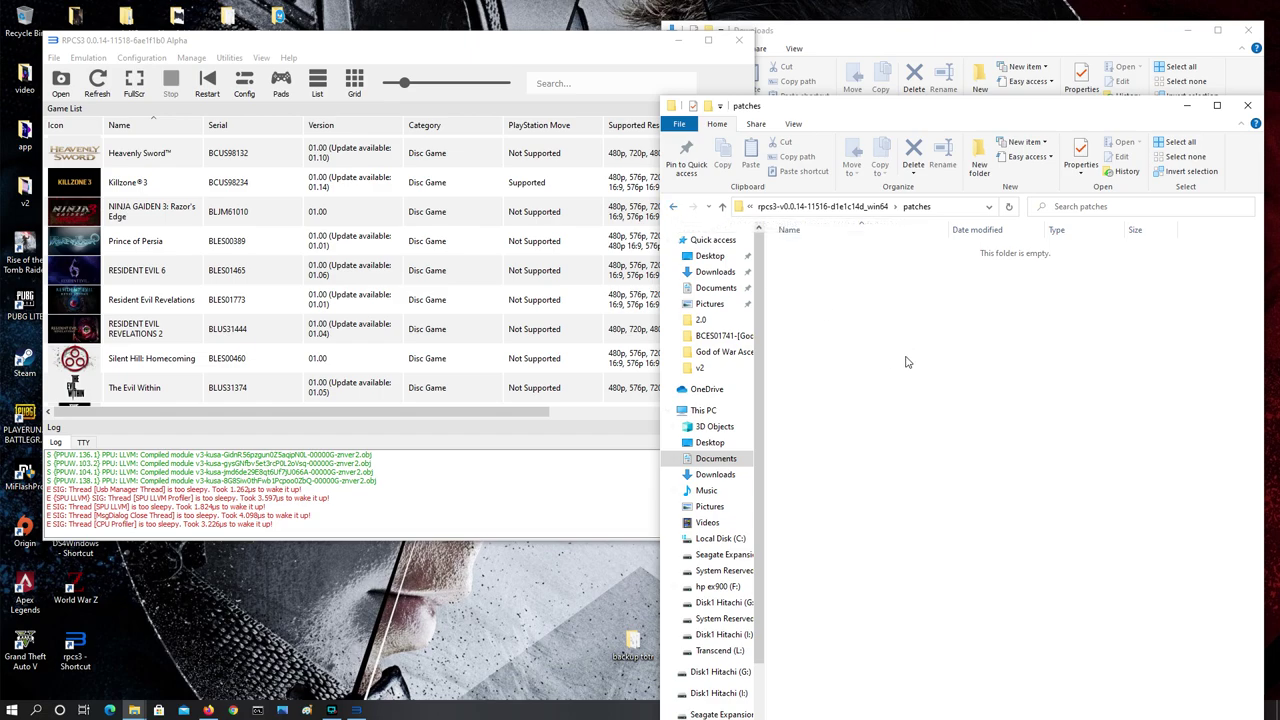
left_click(243, 280)
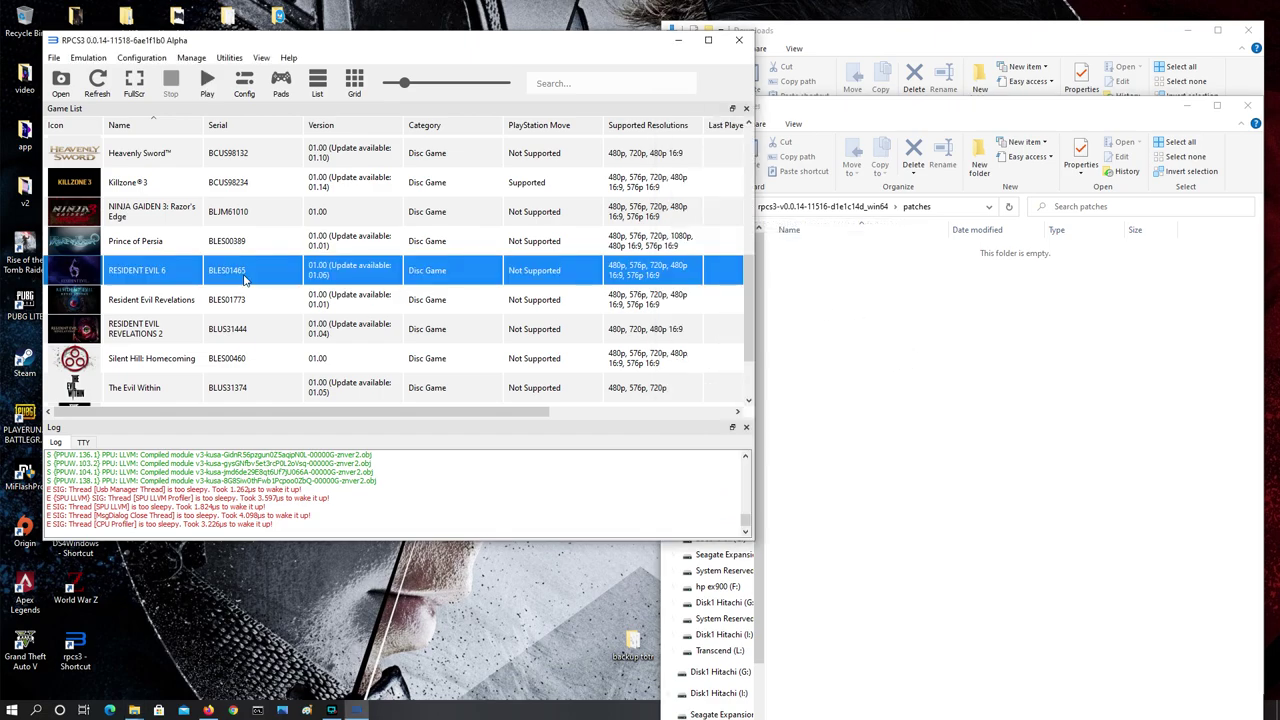
- Try to install EP9000-BCES01741_00-GOWABDPATCH00001-A0112-V0100-PE.pkg from the BCES01741-[God of War Ascension EU] folder inside ps3 on drive F:
scroll(243, 280, "up", 2)
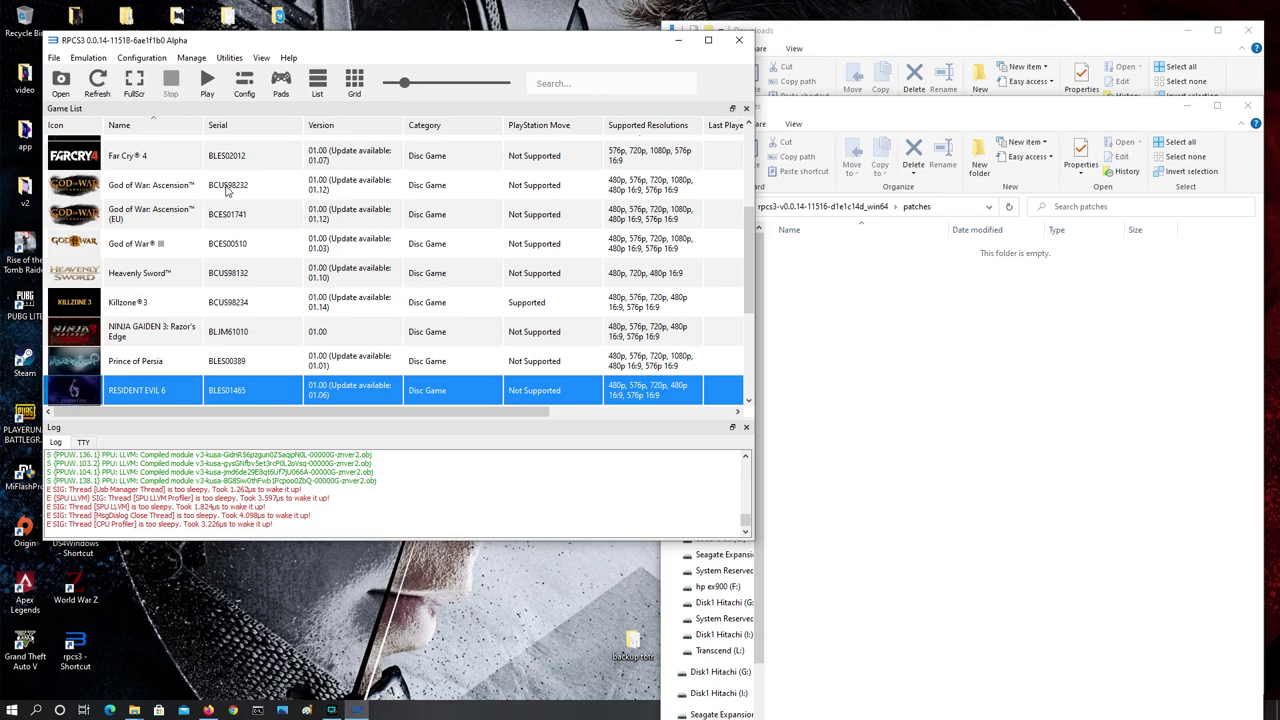
left_click(151, 192)
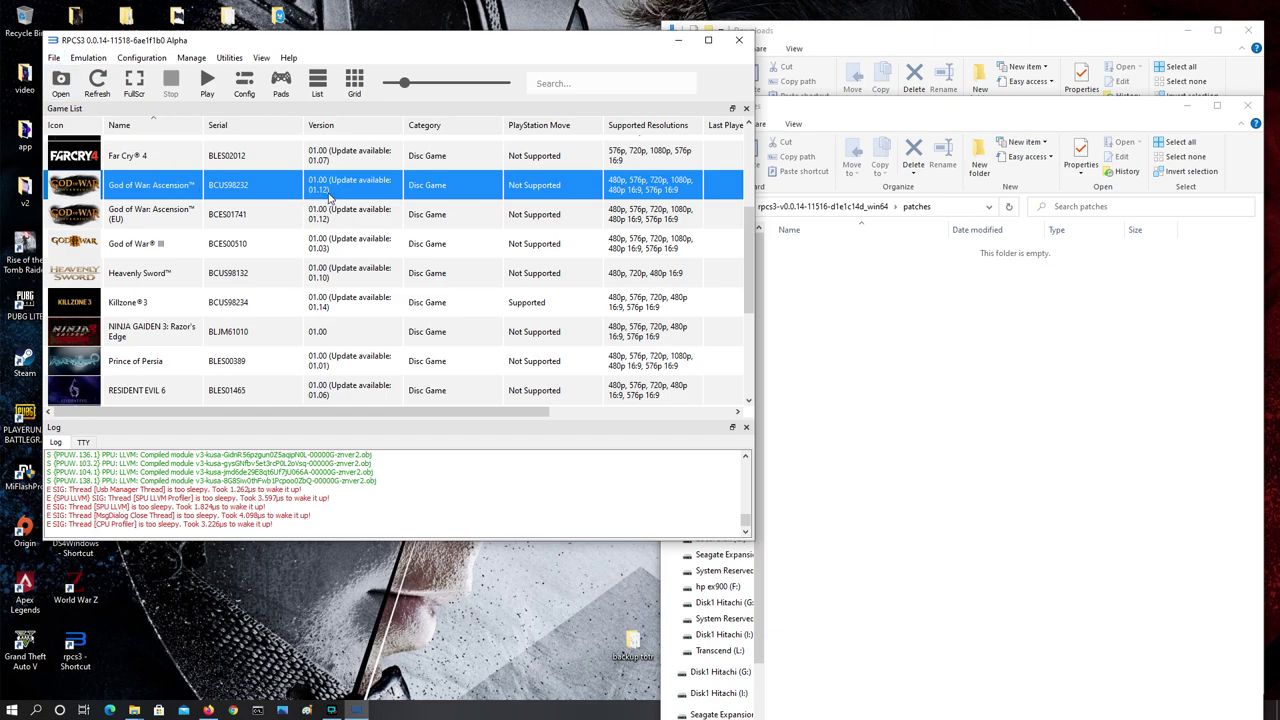
left_click(54, 57)
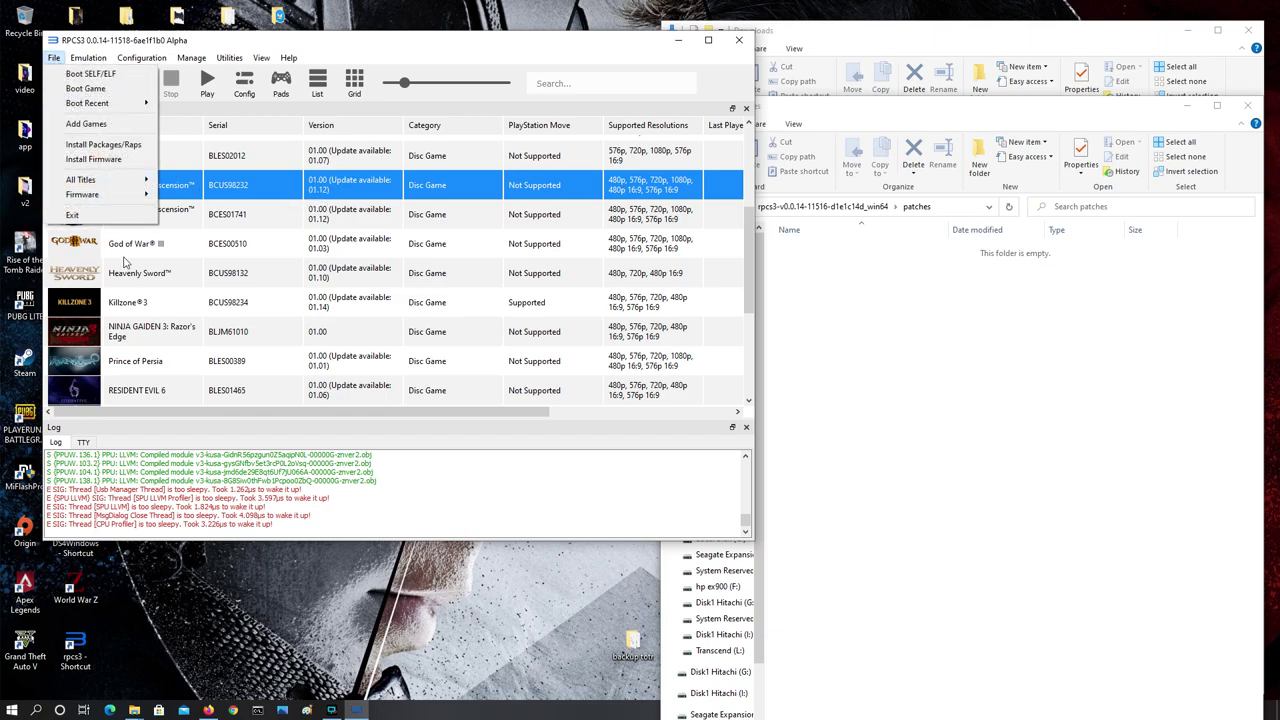
left_click(108, 146)
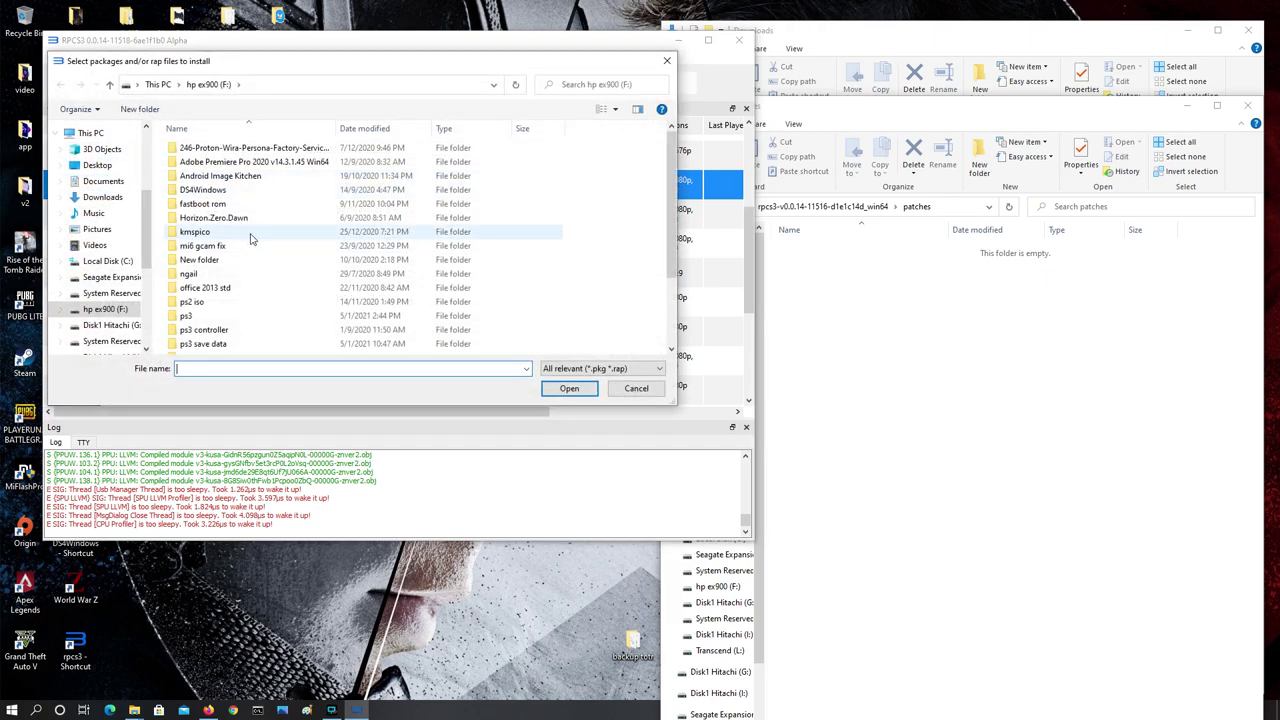
double_click(188, 316)
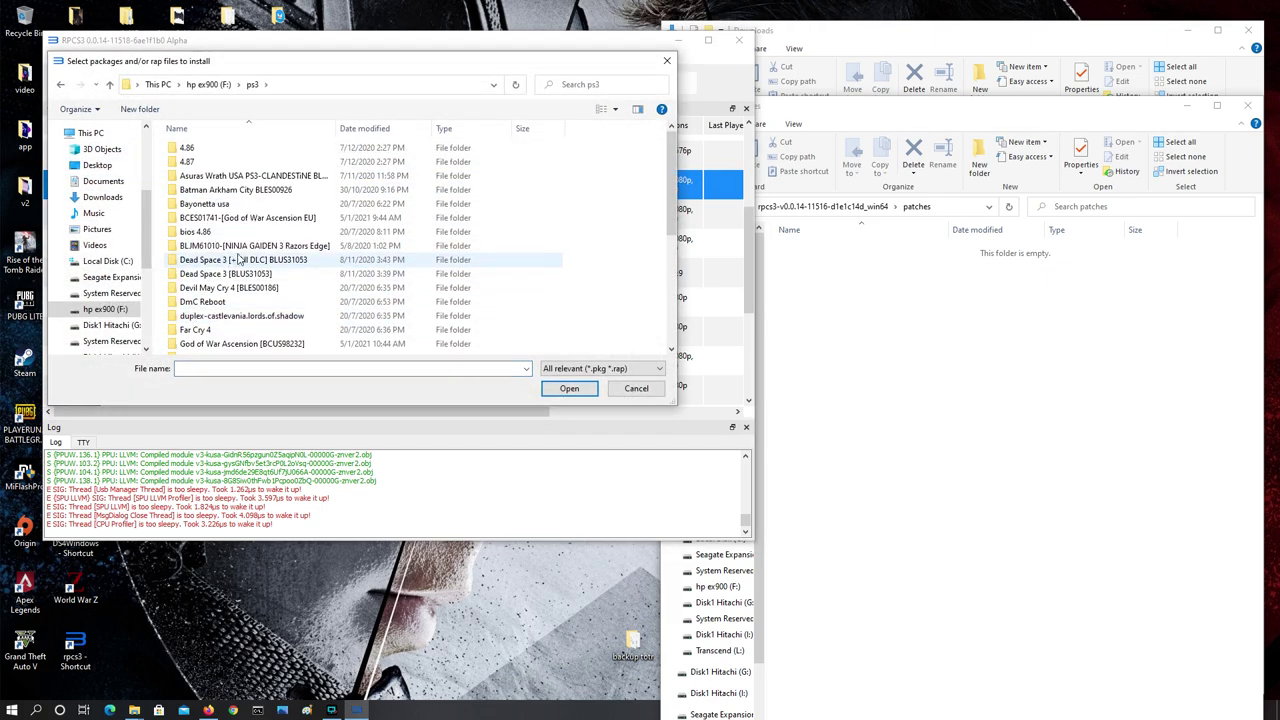
scroll(258, 234, "down", 2)
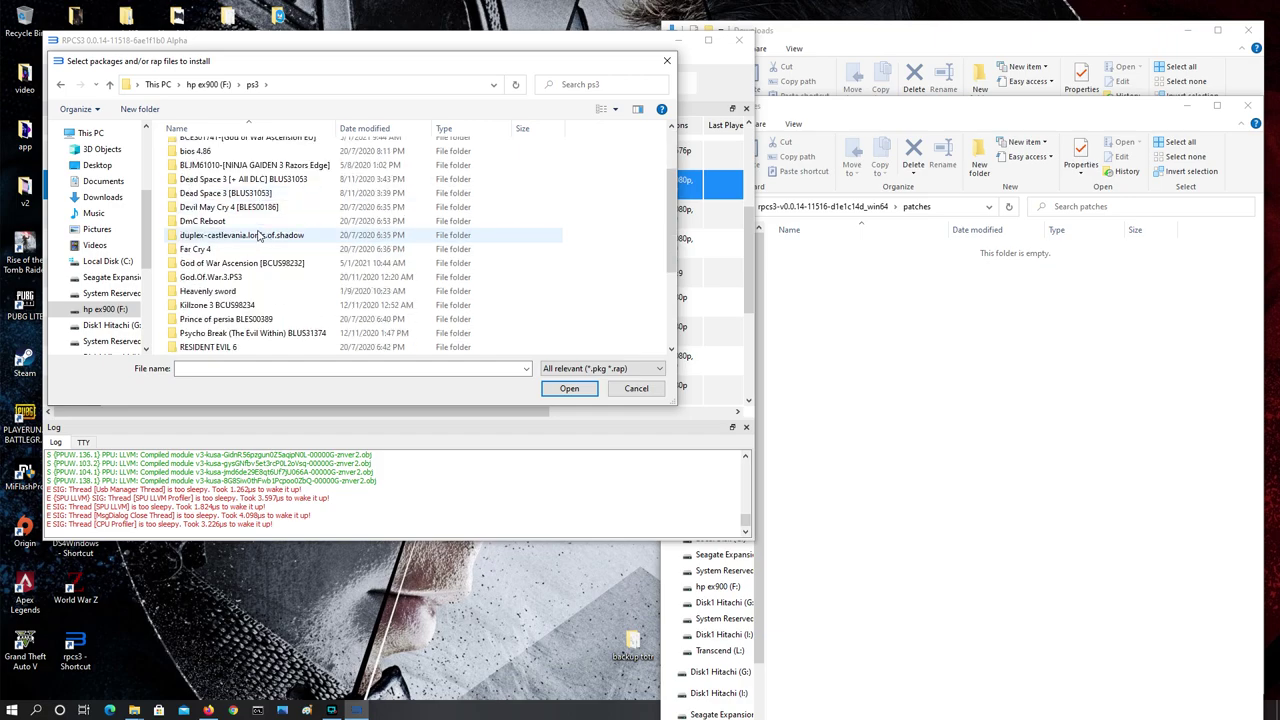
scroll(258, 234, "down", 1)
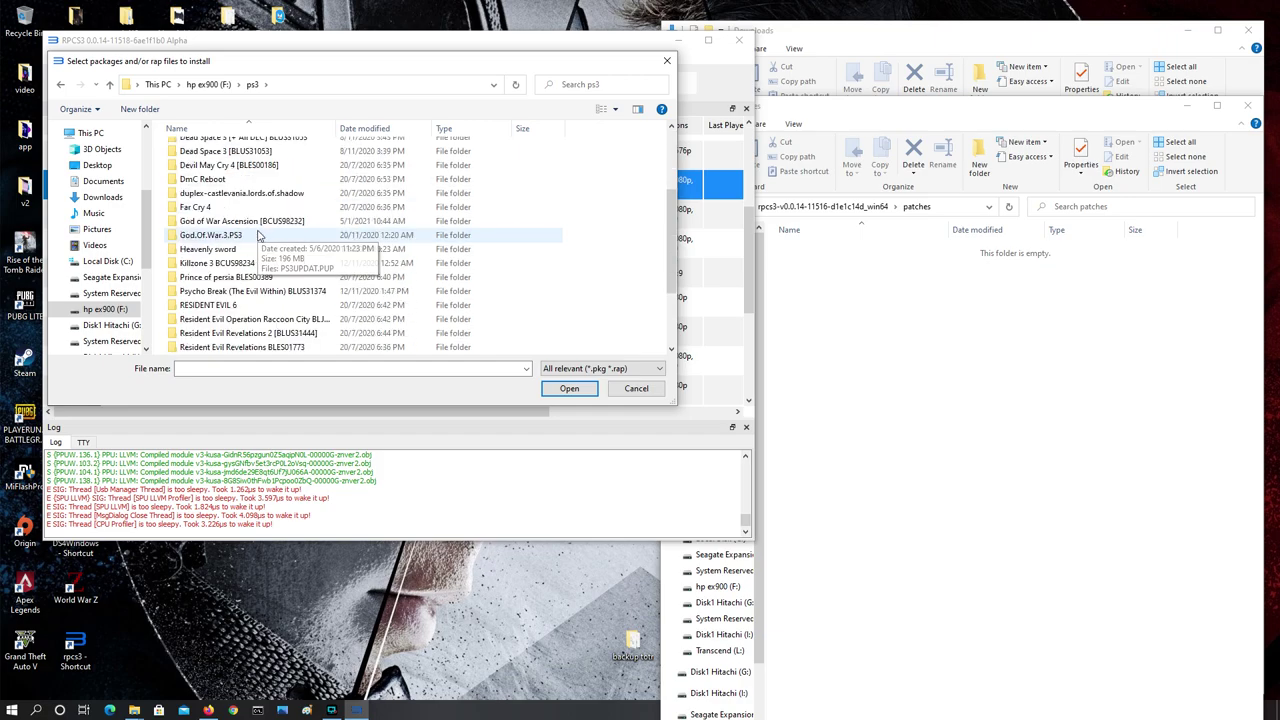
scroll(258, 234, "up", 2)
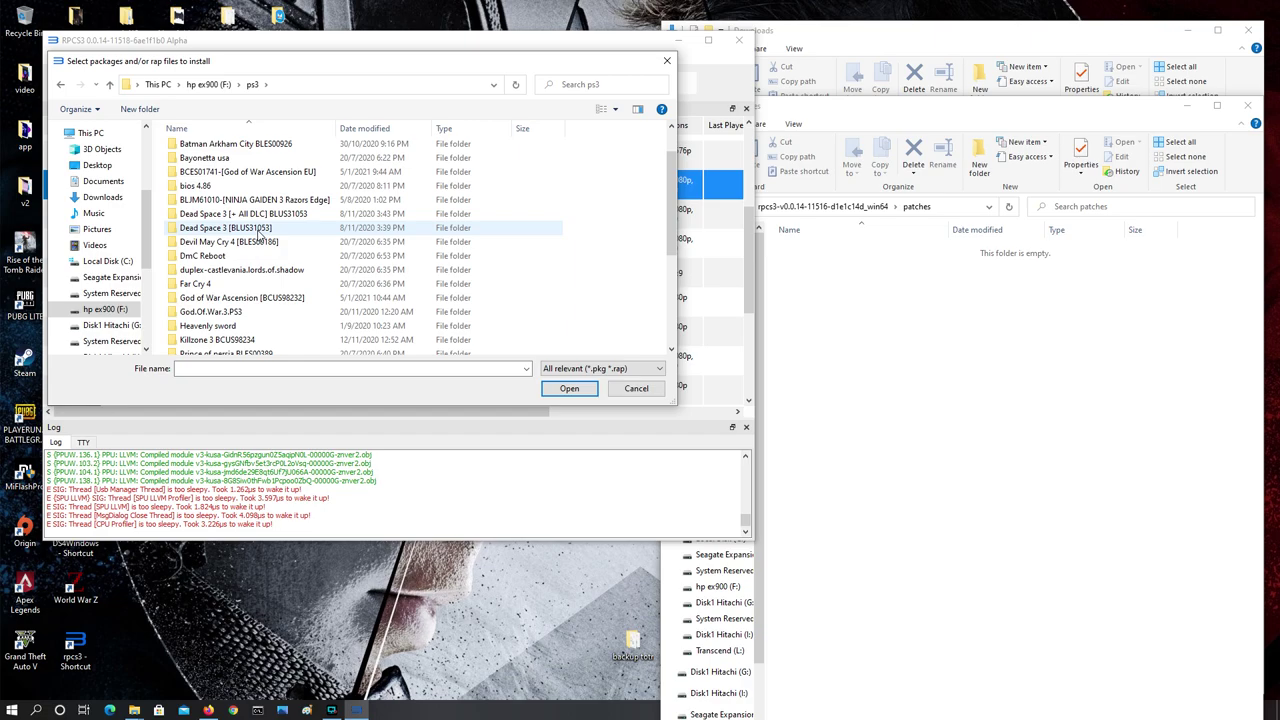
double_click(255, 174)
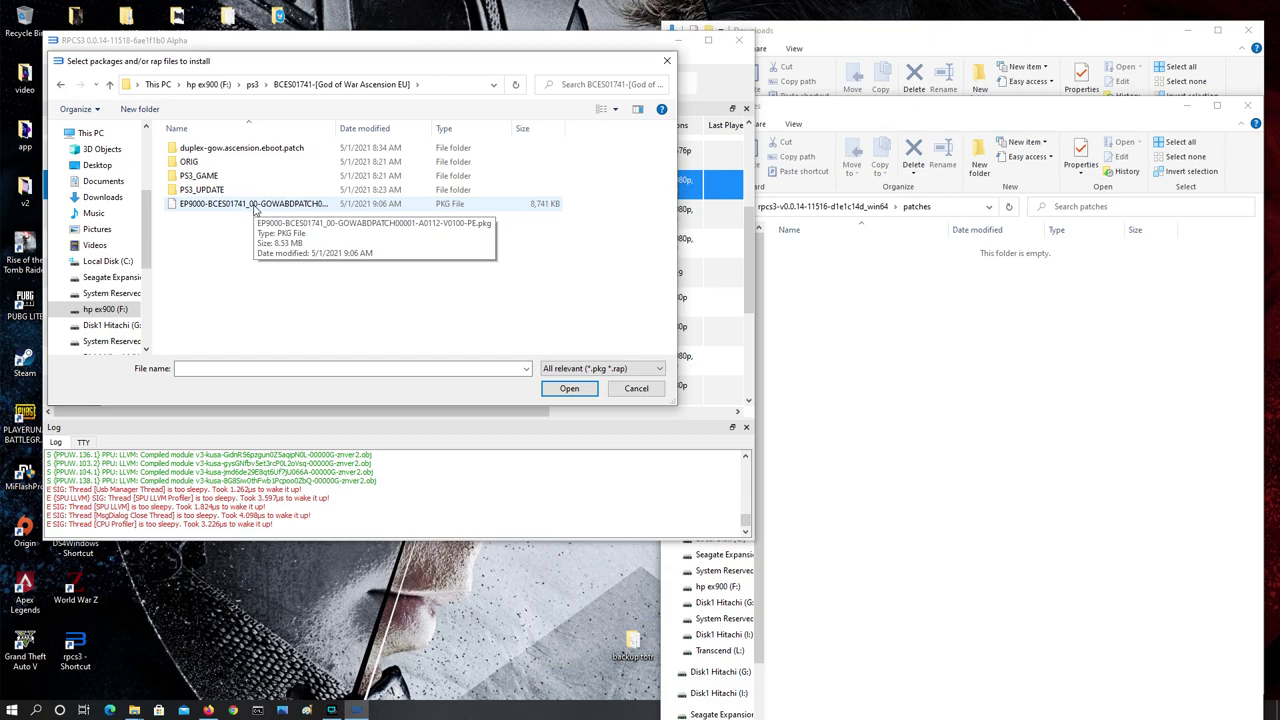
left_click(254, 204)
left_click(568, 389)
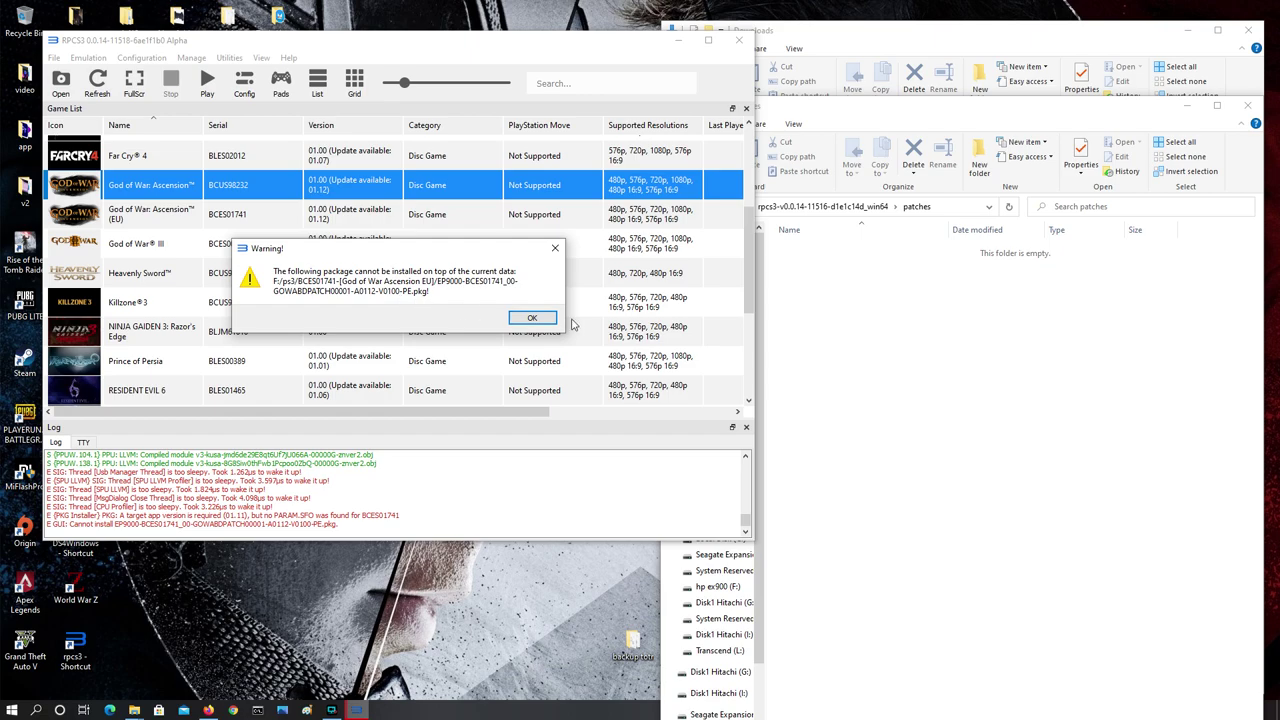
left_click(533, 318)
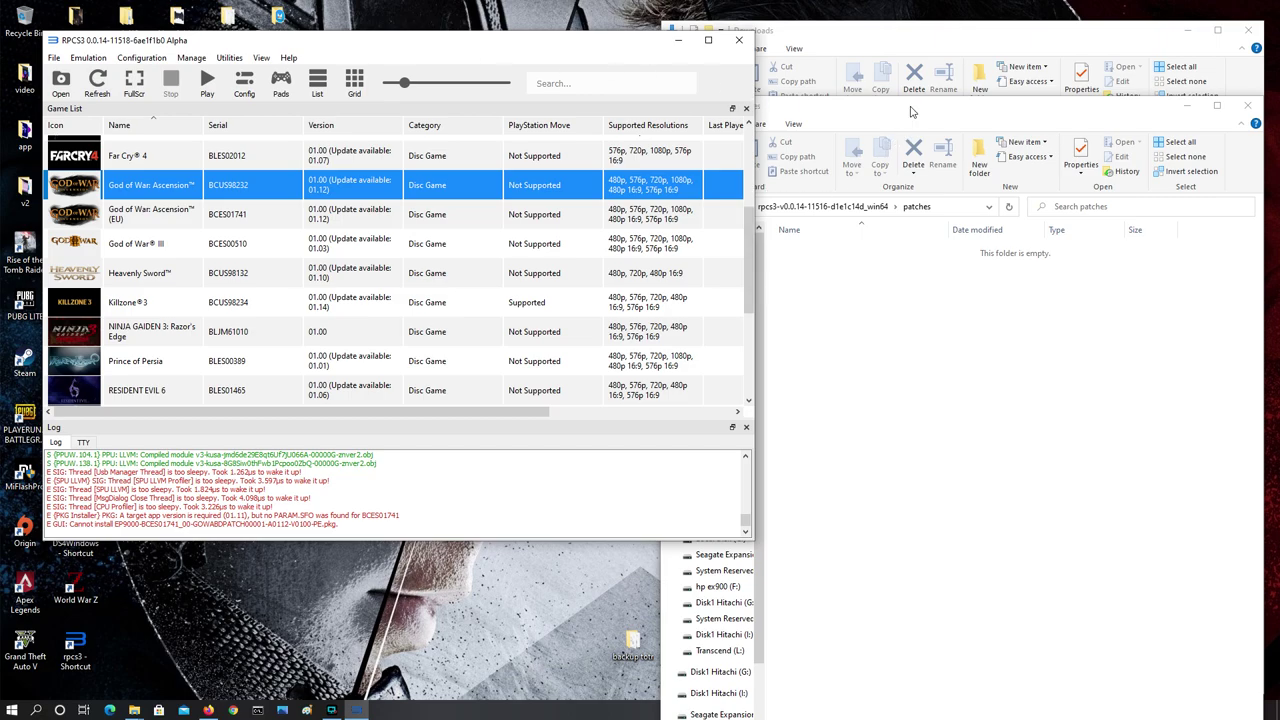
- Open the game patch configuration for Heavenly Sword
right_click(238, 190)
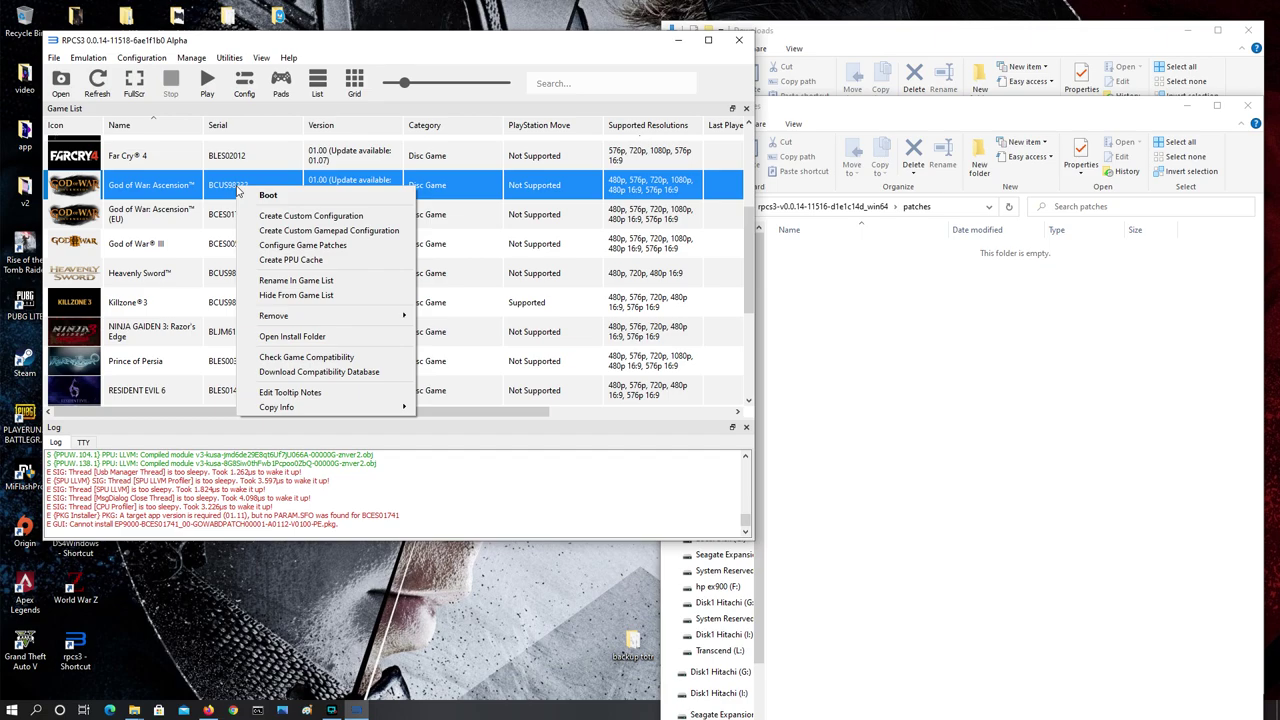
left_click(164, 215)
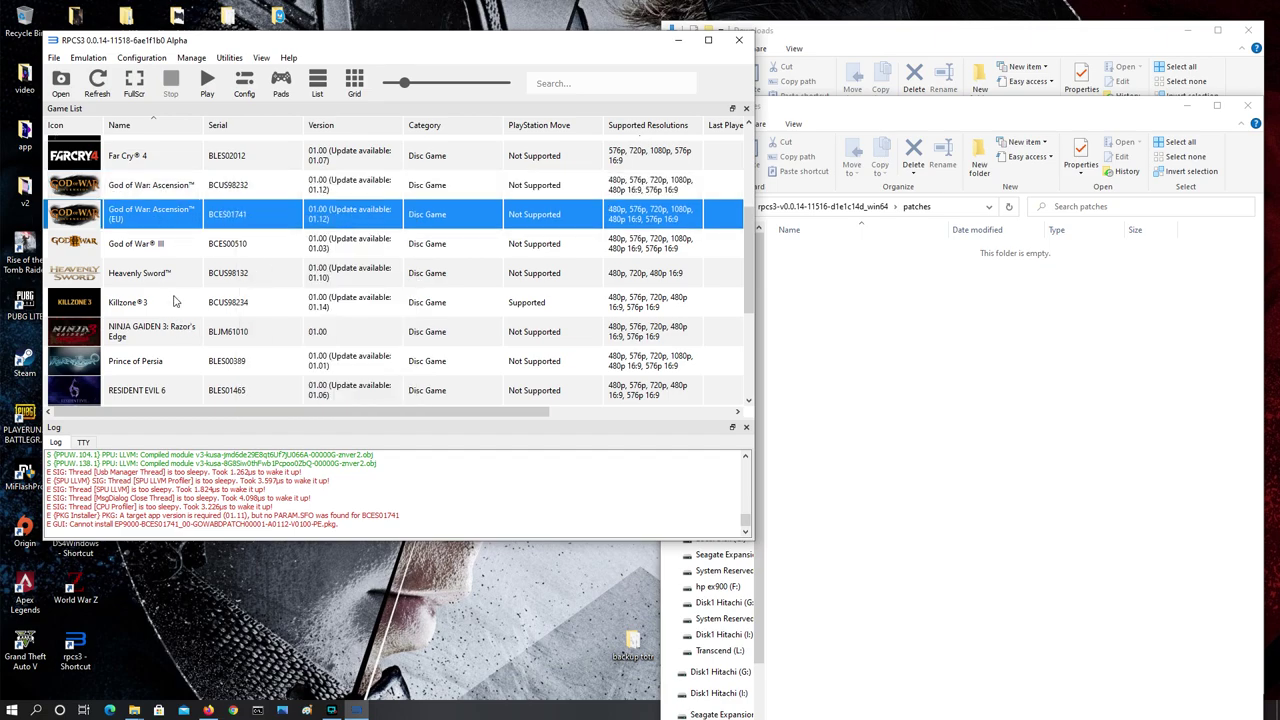
left_click(174, 255)
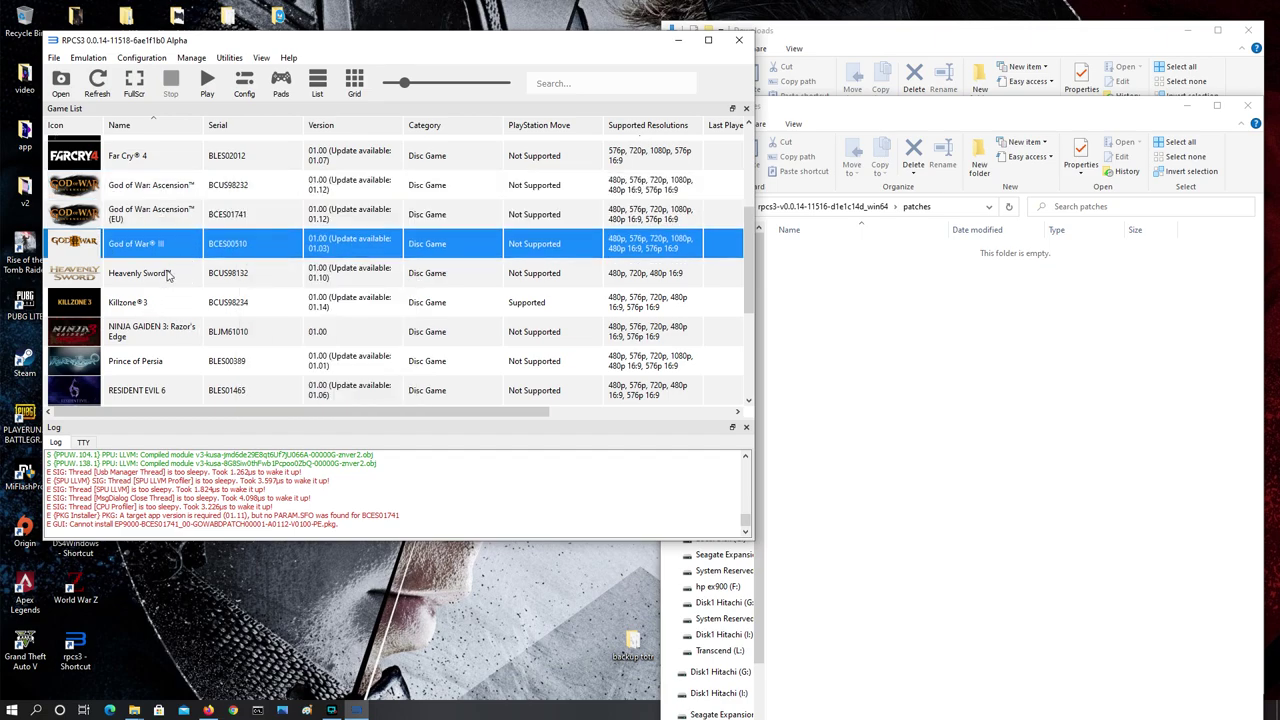
left_click(168, 275)
right_click(168, 276)
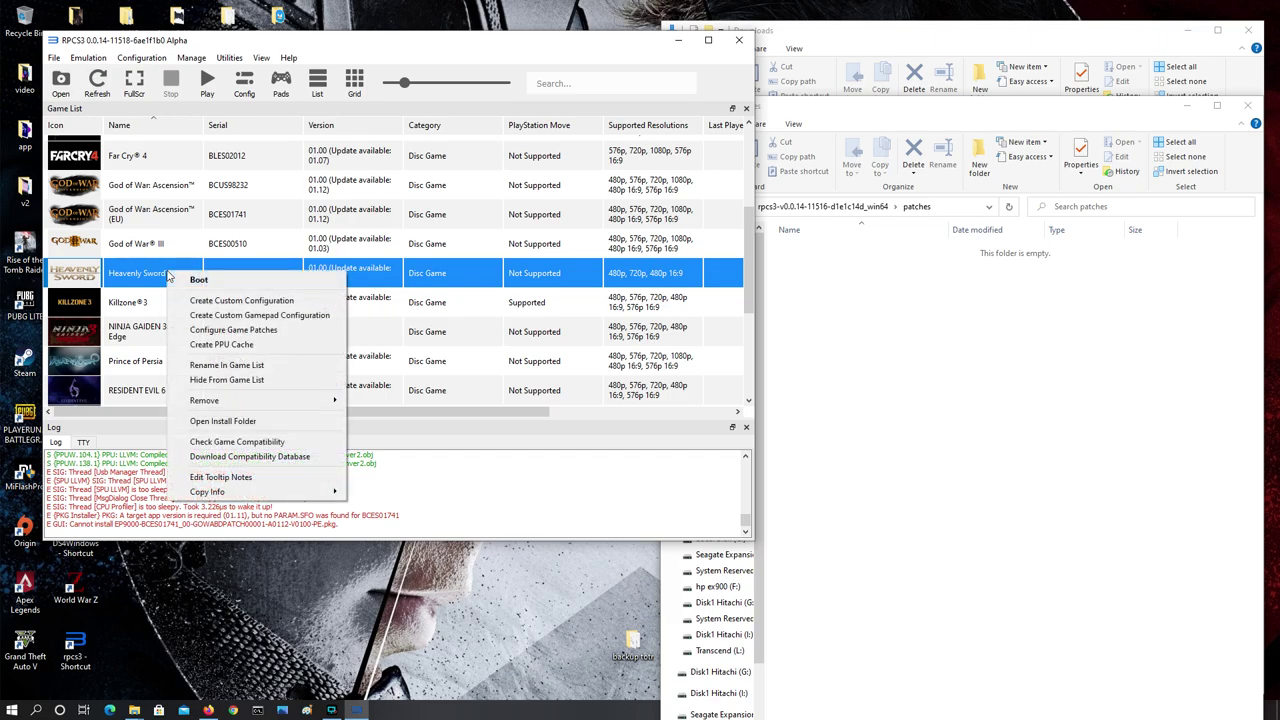
left_click(237, 332)
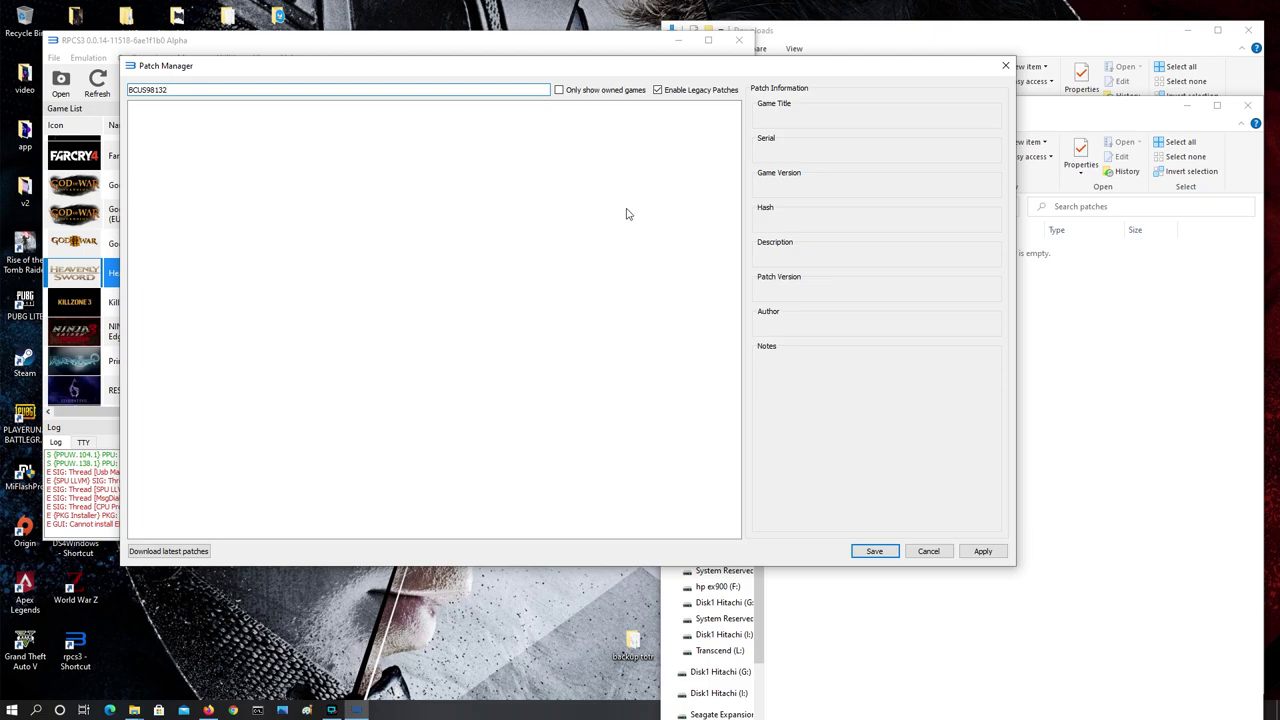
- Download the latest game patches and check the patches folder for the patch file
left_click(1115, 358)
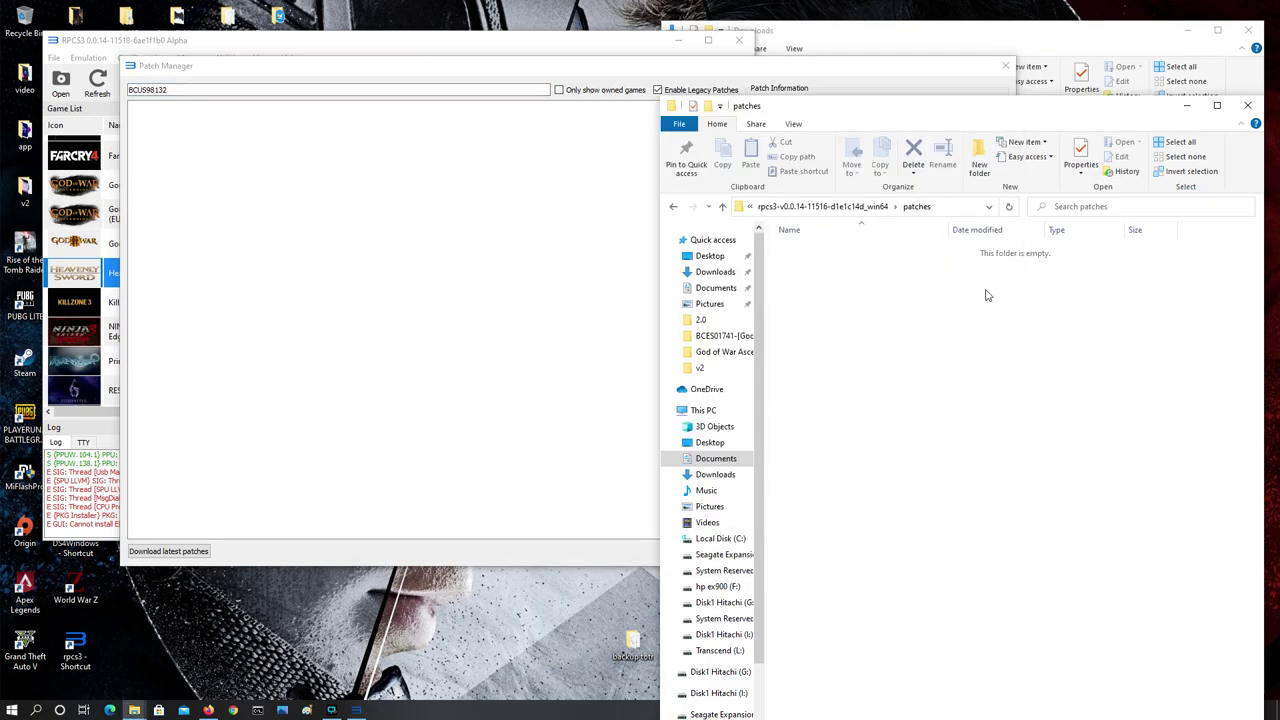
left_click(175, 552)
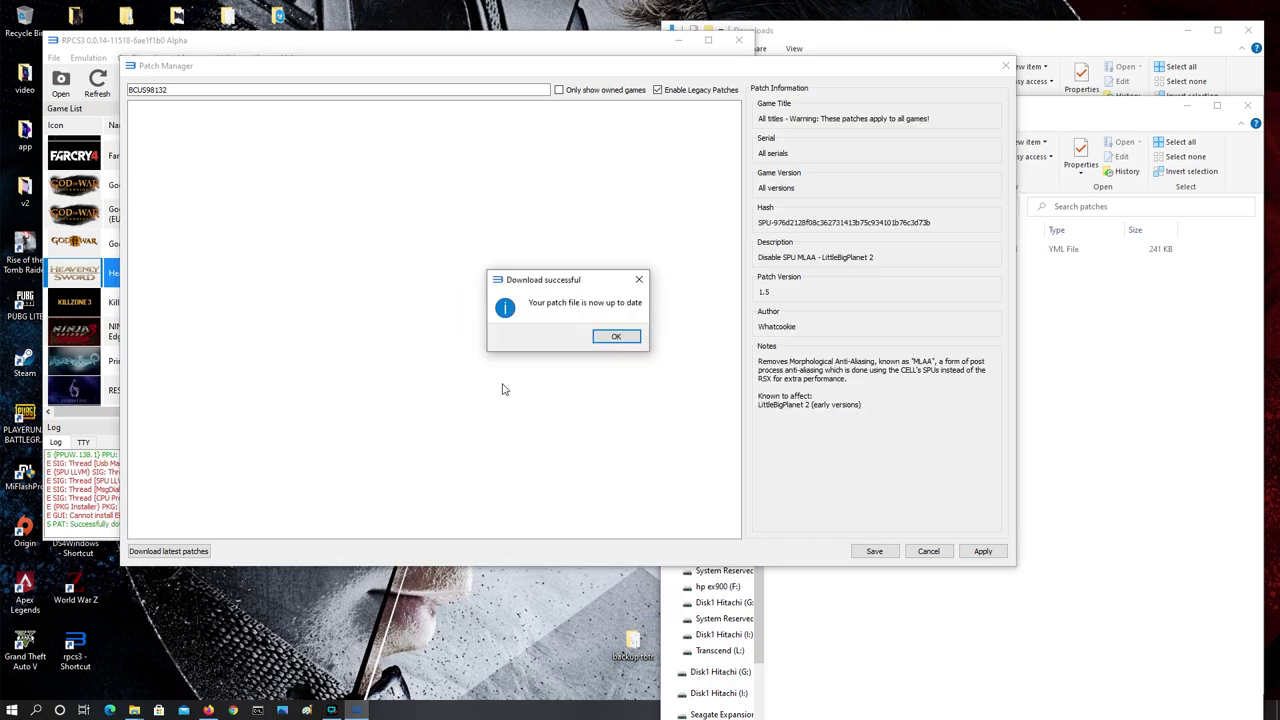
left_click(615, 337)
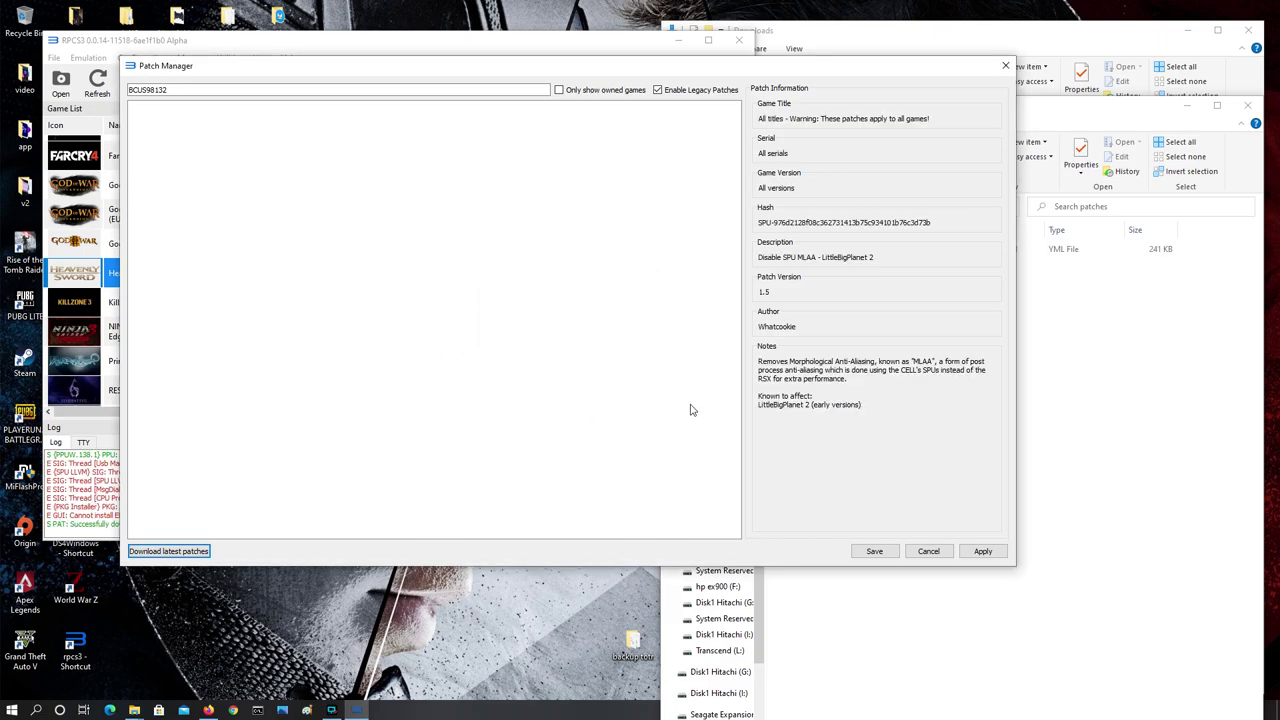
left_click(1097, 374)
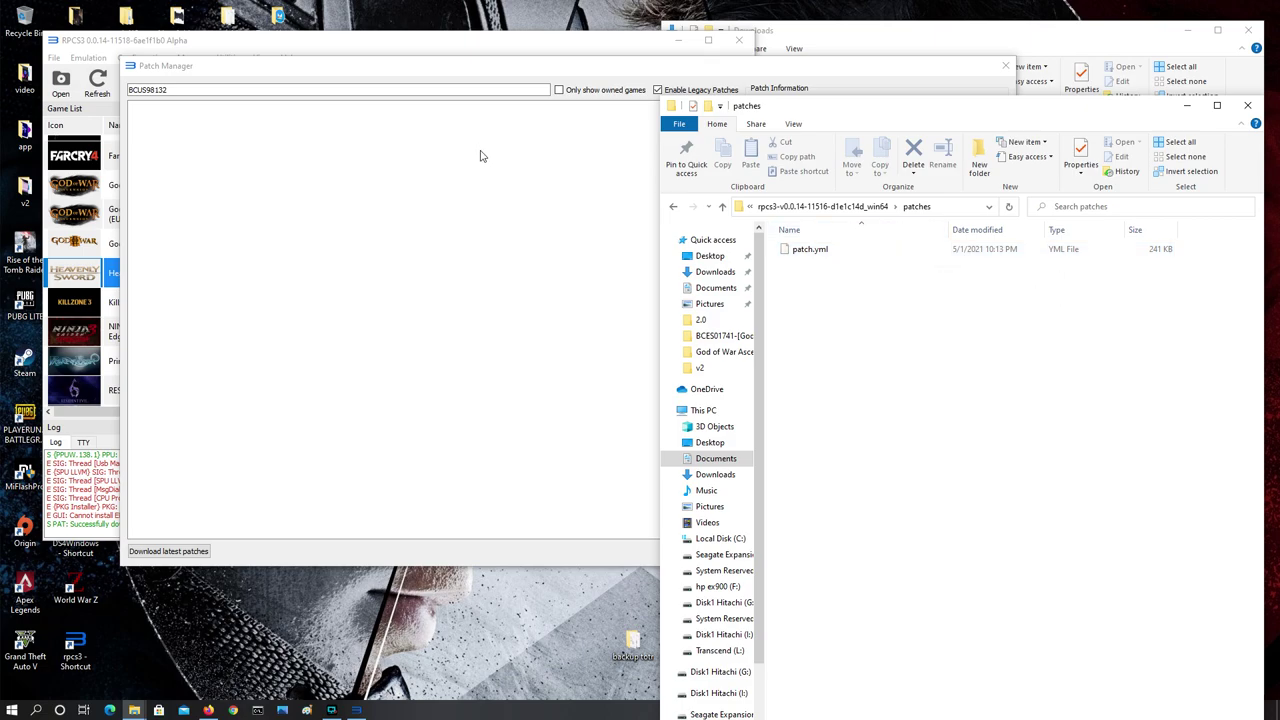
- Restrict the Patch Manager to owned games only, move it aside and close it
left_click(672, 72)
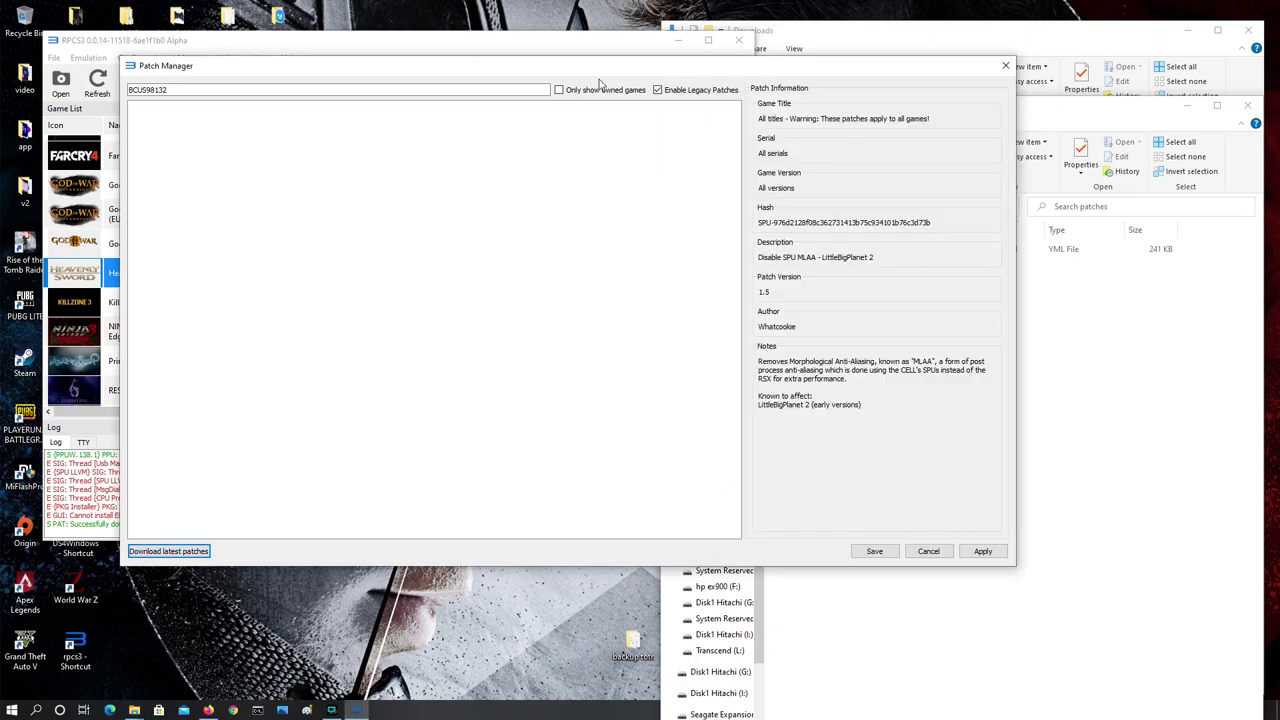
left_click(560, 90)
left_click_drag(438, 66, 700, 66)
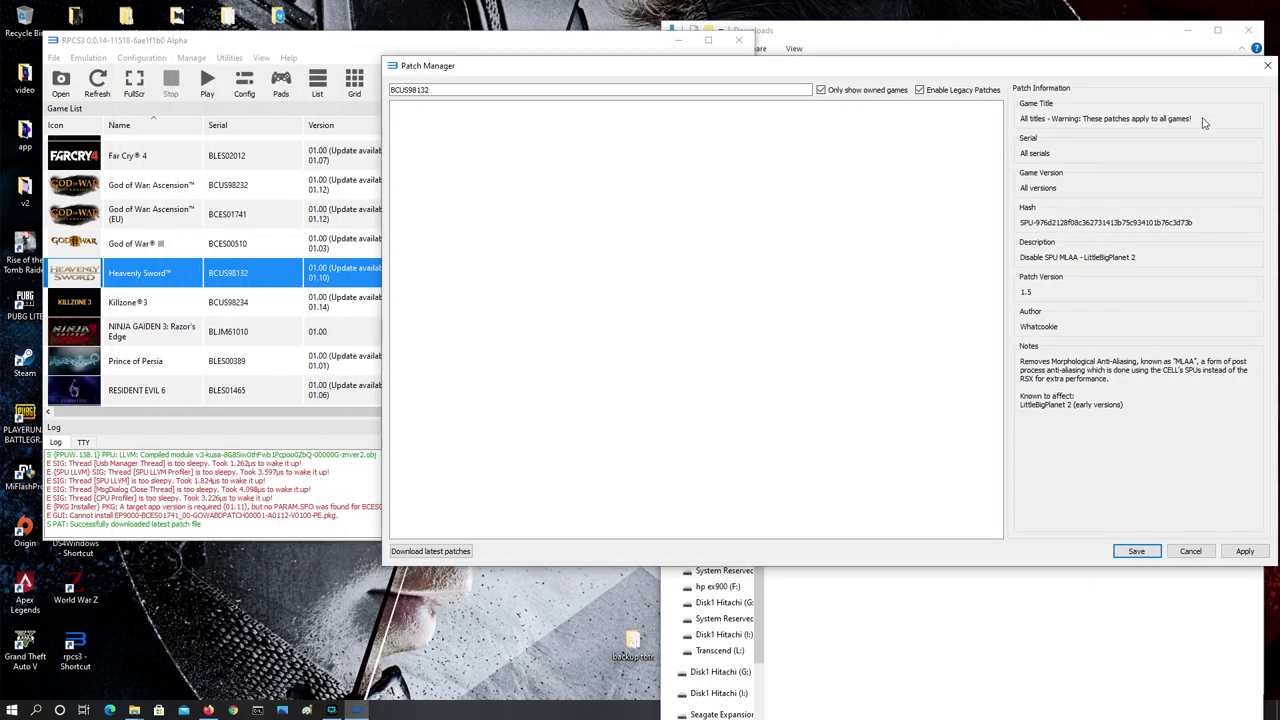
left_click(1267, 68)
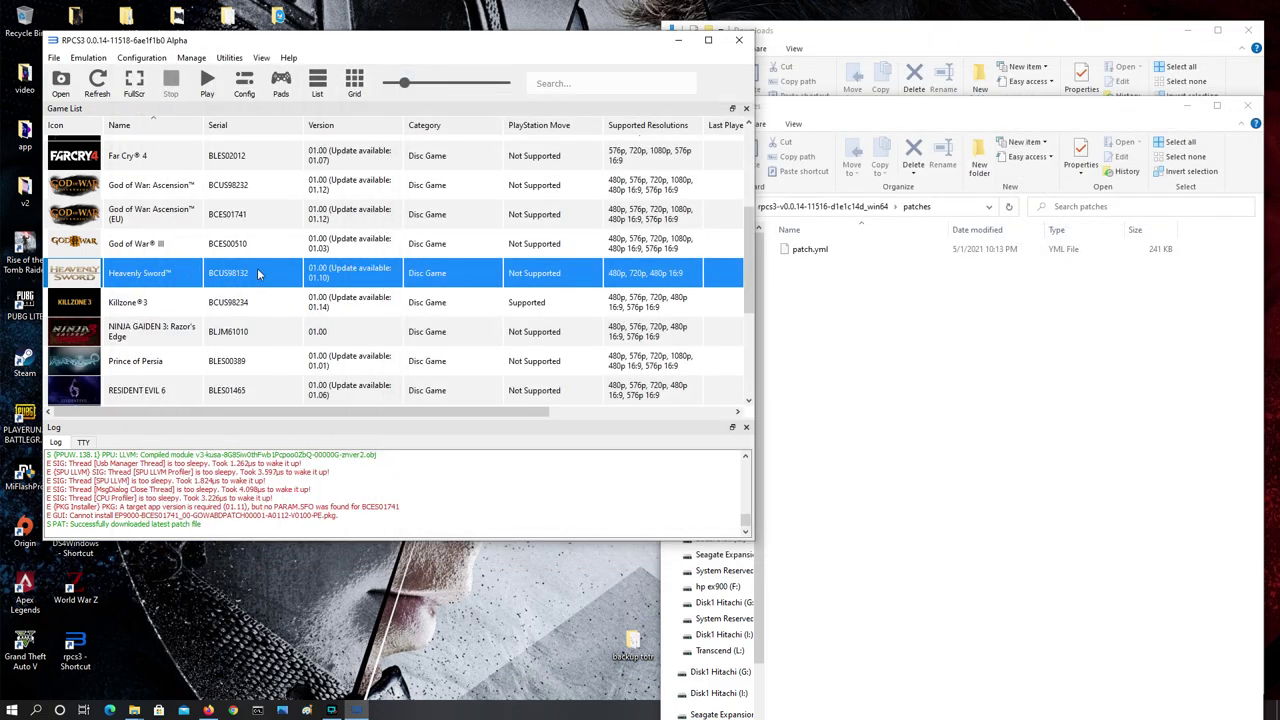
- Check the available patches for God of War: Ascension (EU) in the Patch Manager with unowned games included, and close it without saving
left_click(178, 188)
left_click(172, 213)
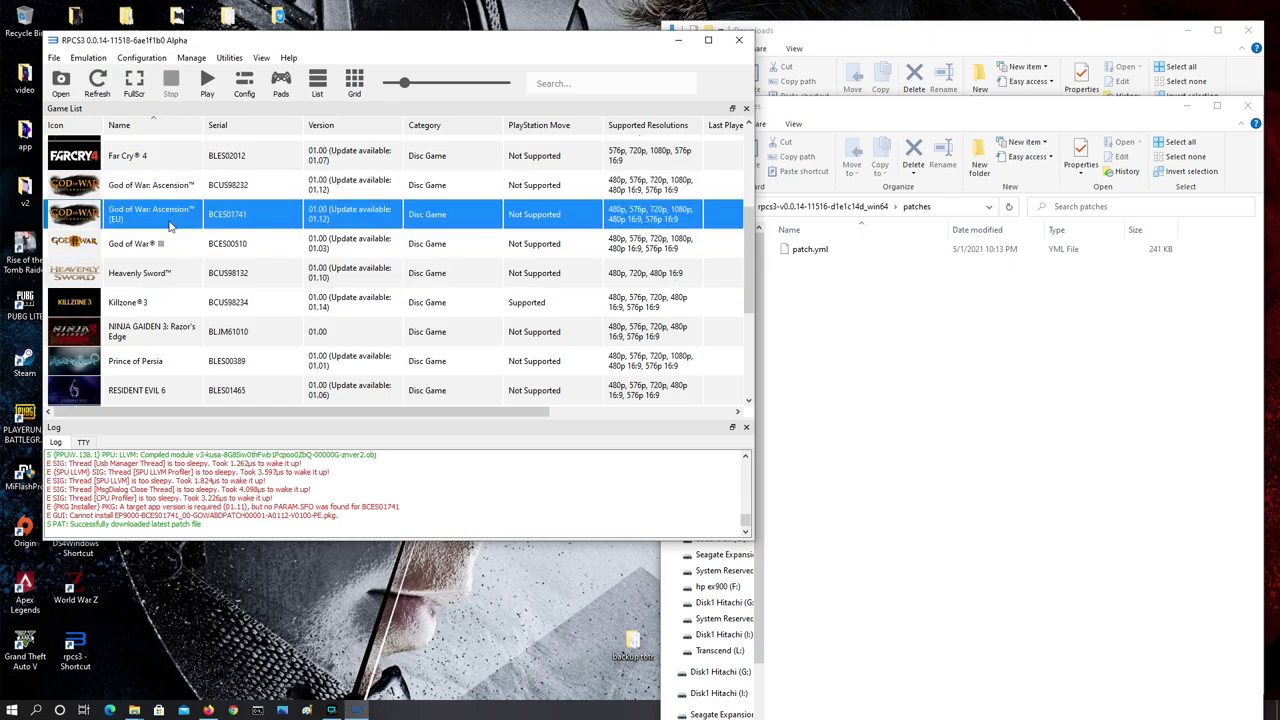
left_click(170, 193)
left_click(170, 215)
right_click(168, 215)
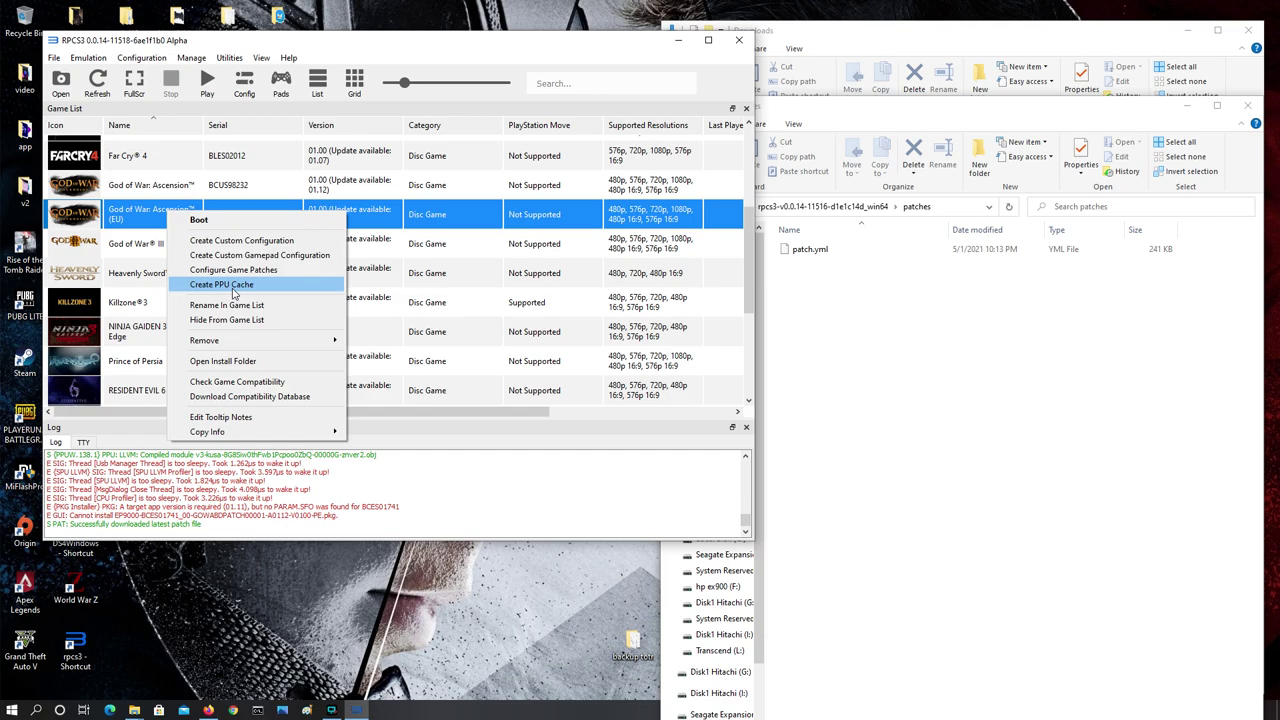
left_click(234, 270)
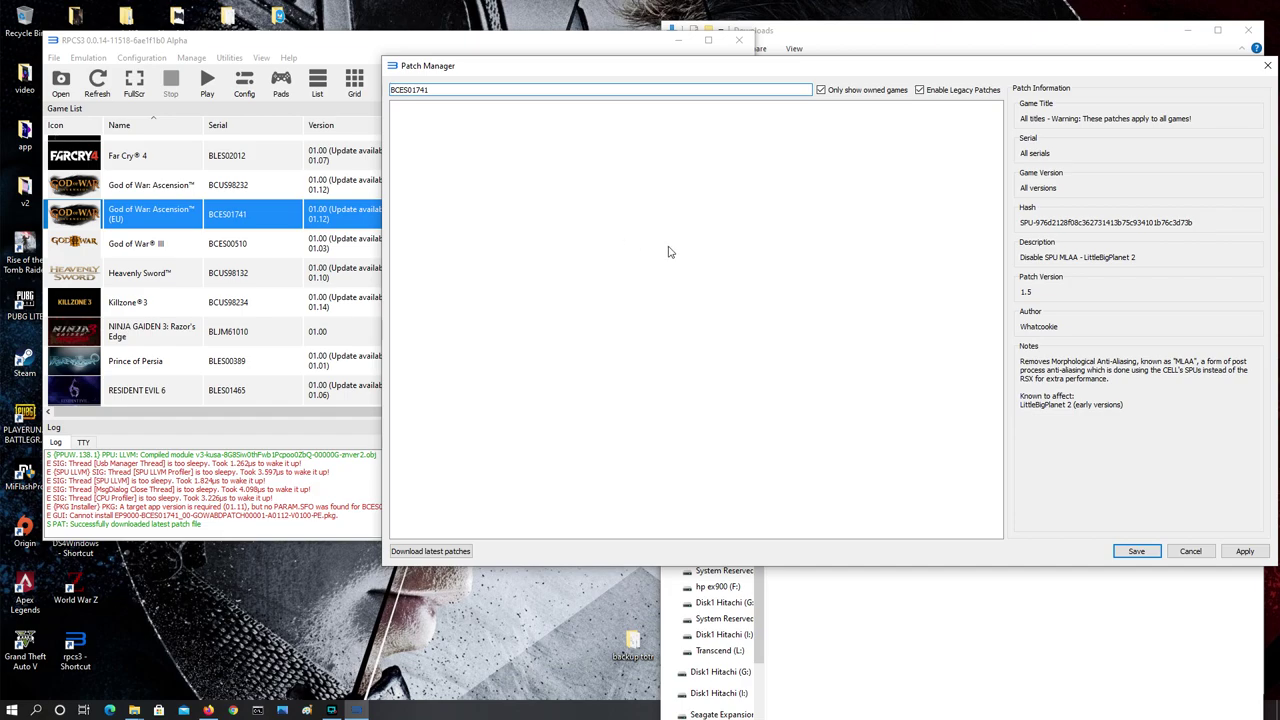
left_click(821, 90)
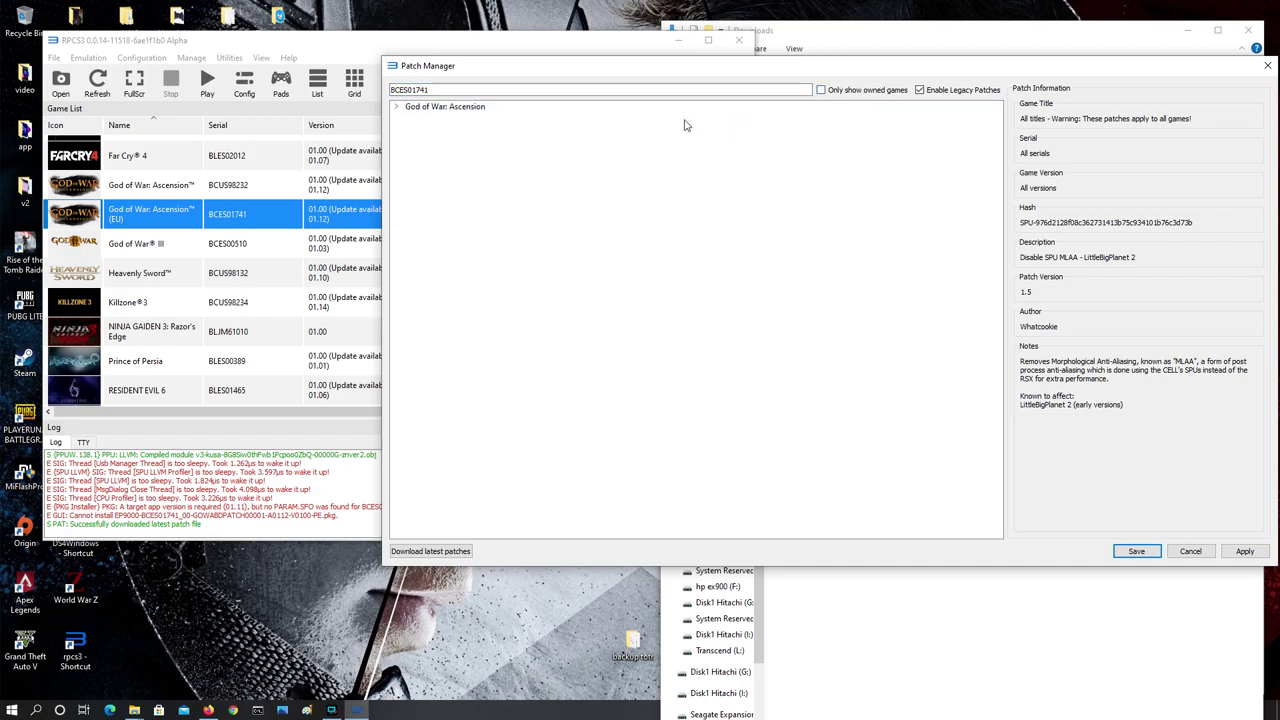
left_click(397, 107)
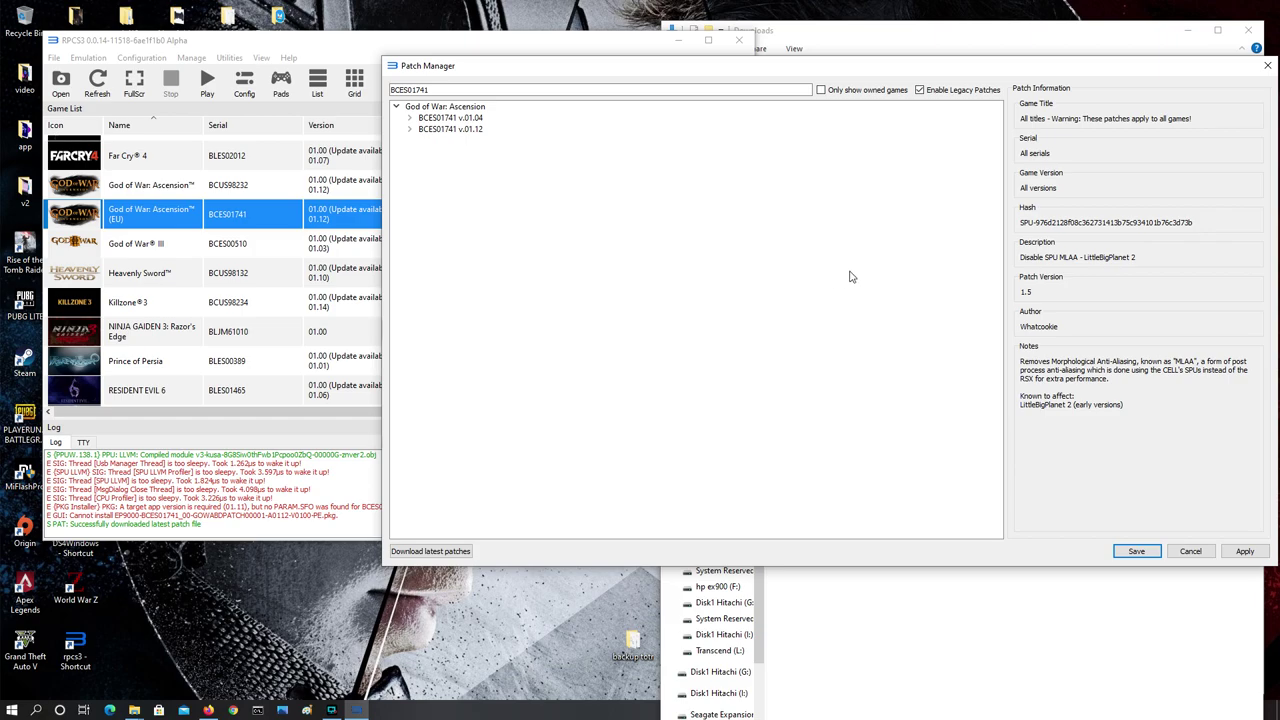
left_click(1192, 551)
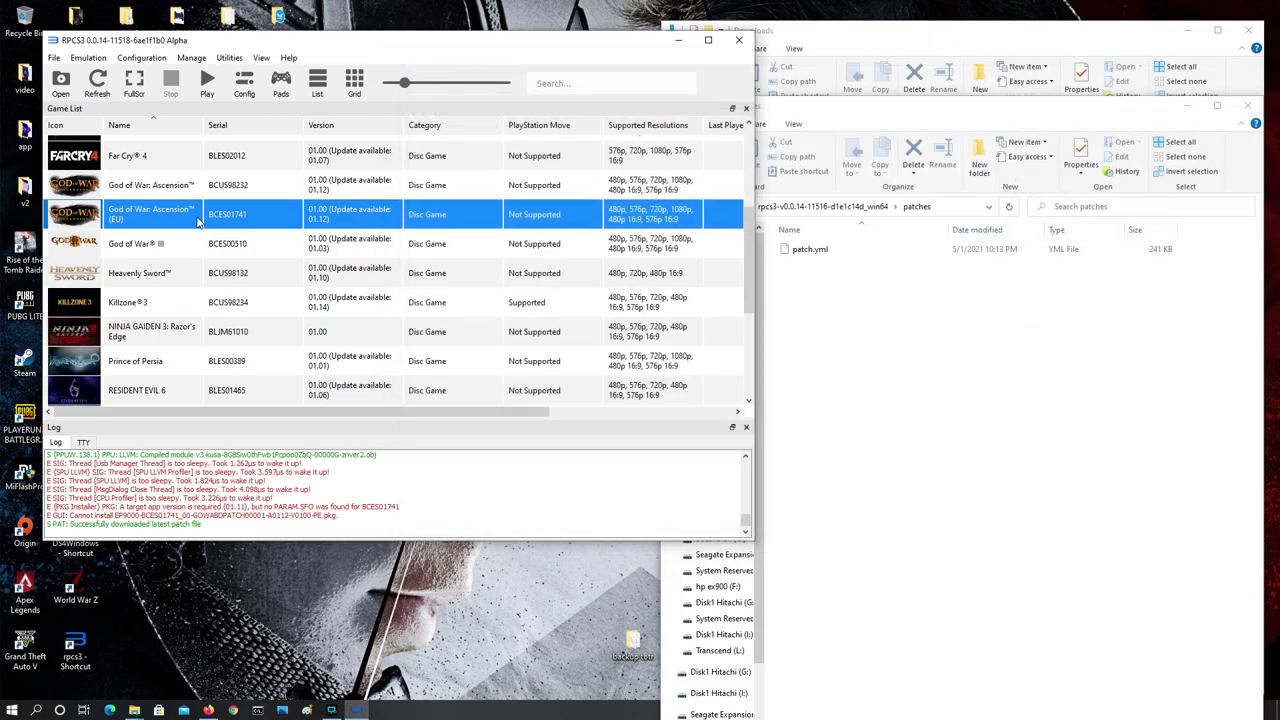
- Locate the BCES01741 update package in the ps3 folder on drive F and widen the name column to read its full file name
left_click(986, 40)
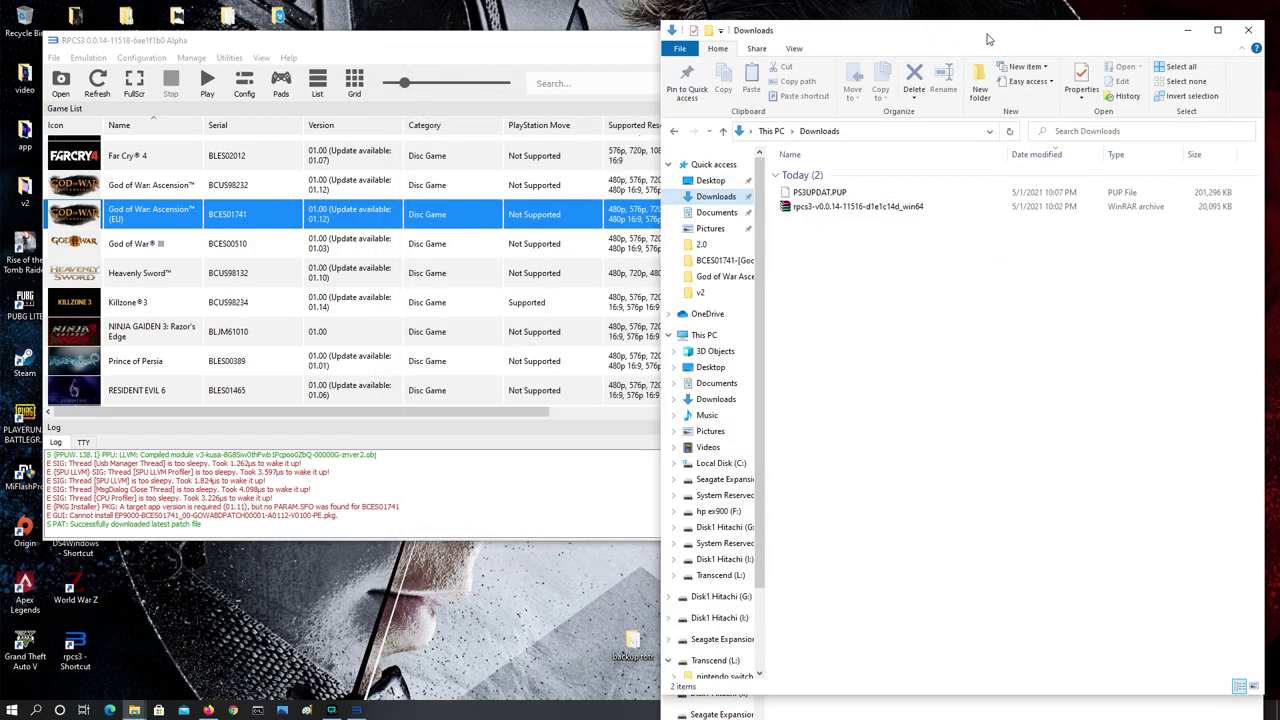
left_click(718, 511)
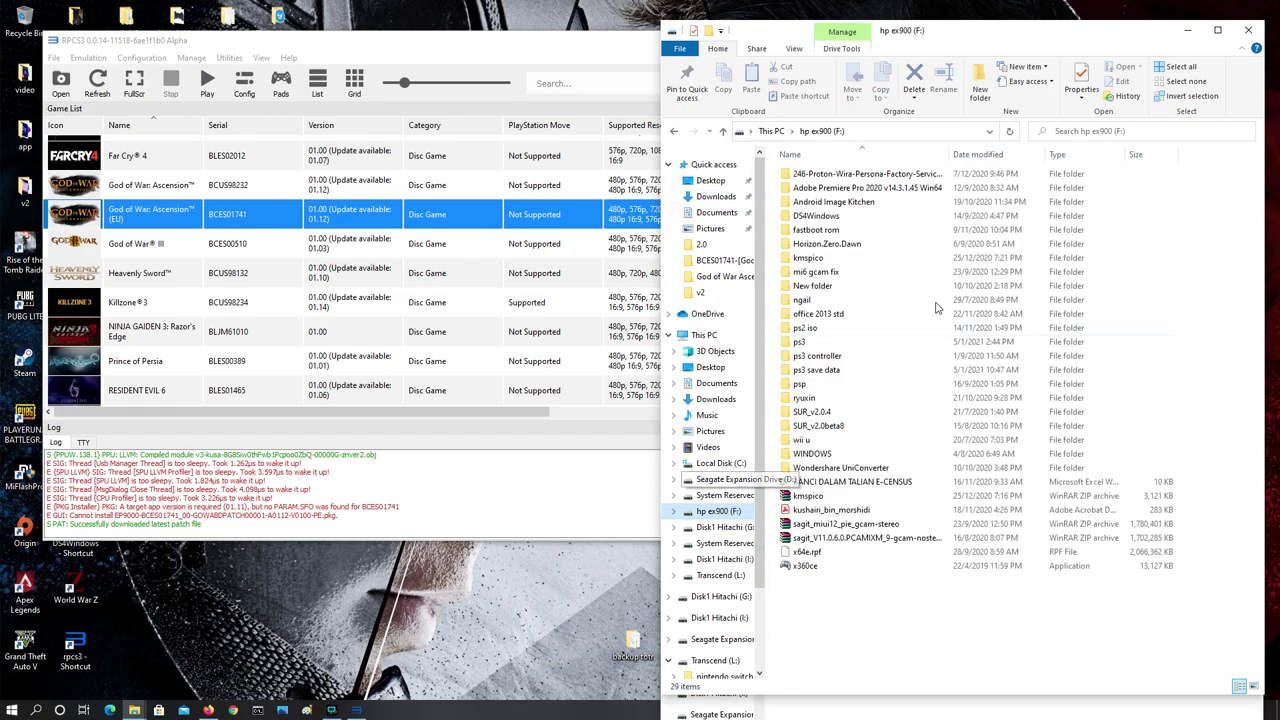
double_click(802, 344)
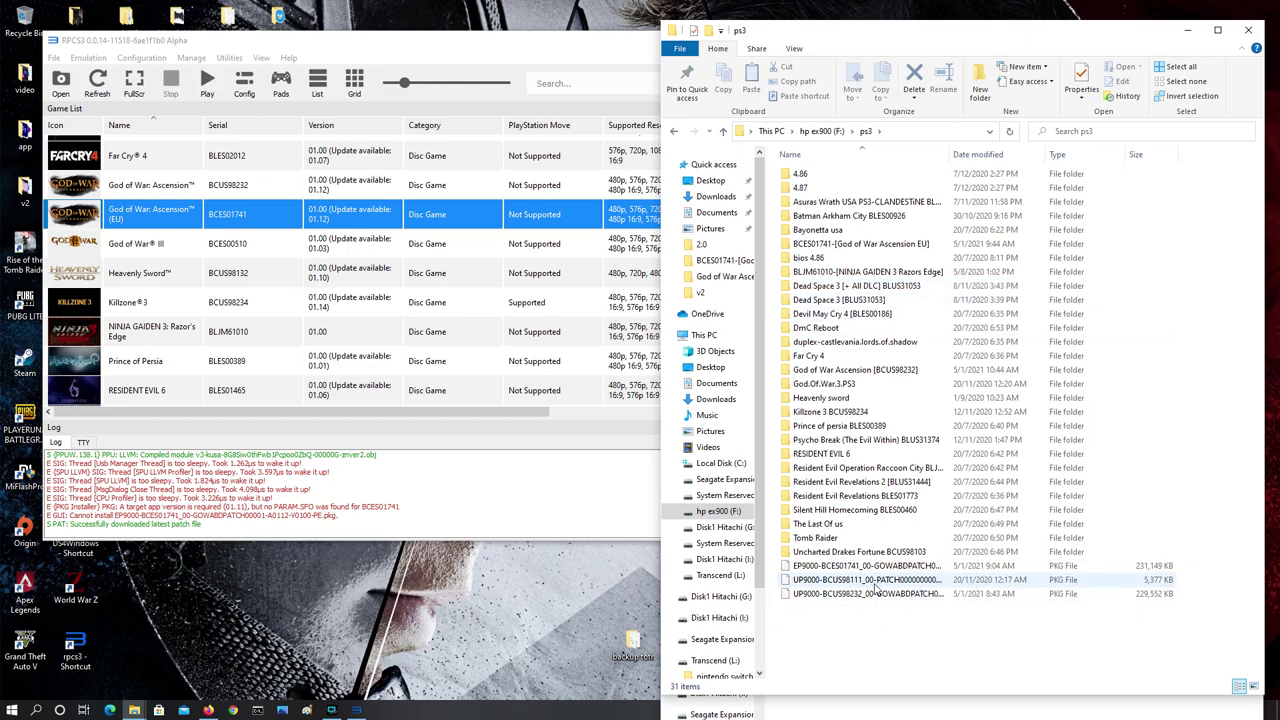
left_click(855, 568)
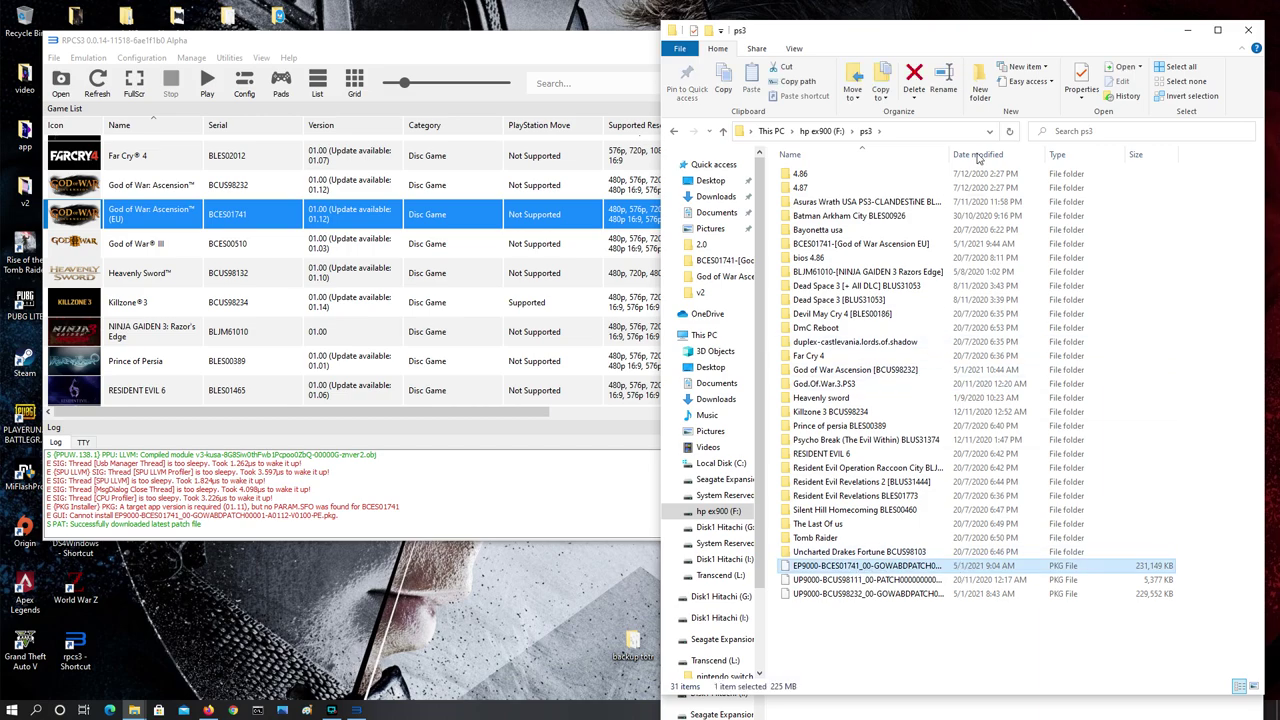
left_click_drag(950, 154, 1028, 155)
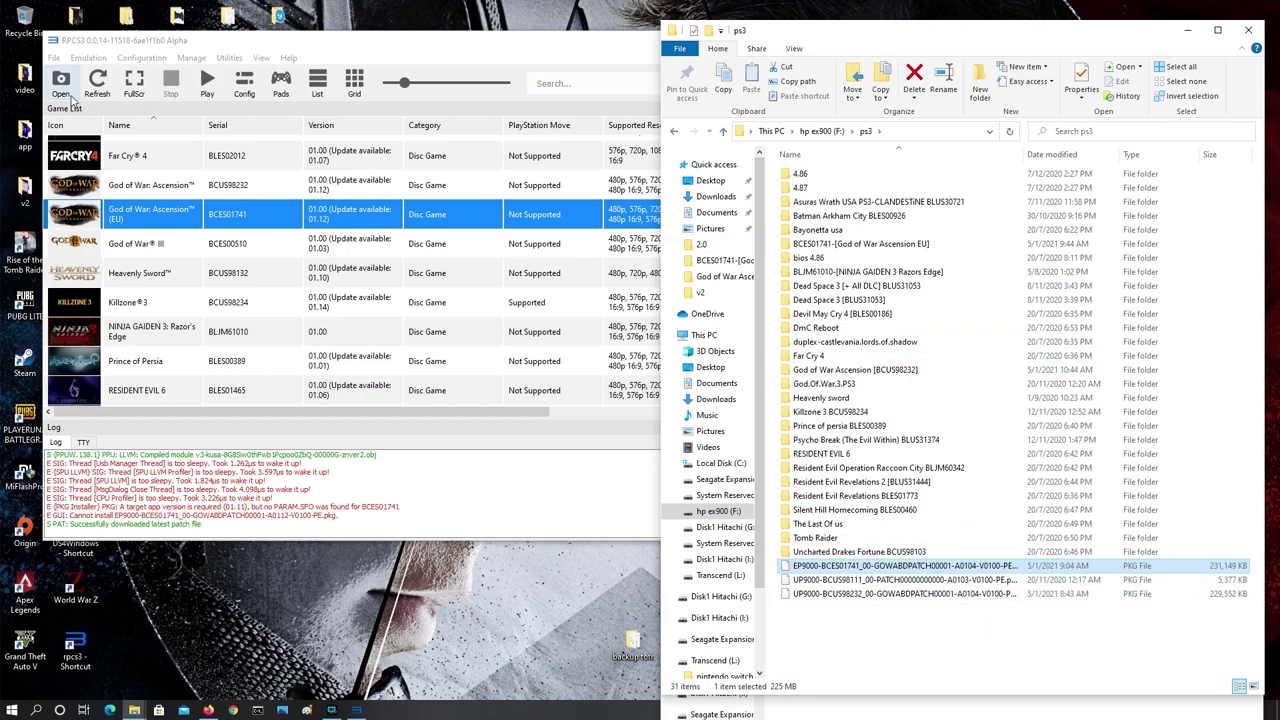
- Install EP9000-BCES01741_00-GOWABDPATCH00001-A0104-V0100-PE.pkg from the ps3 folder on drive F and turn off further success messages
left_click(54, 57)
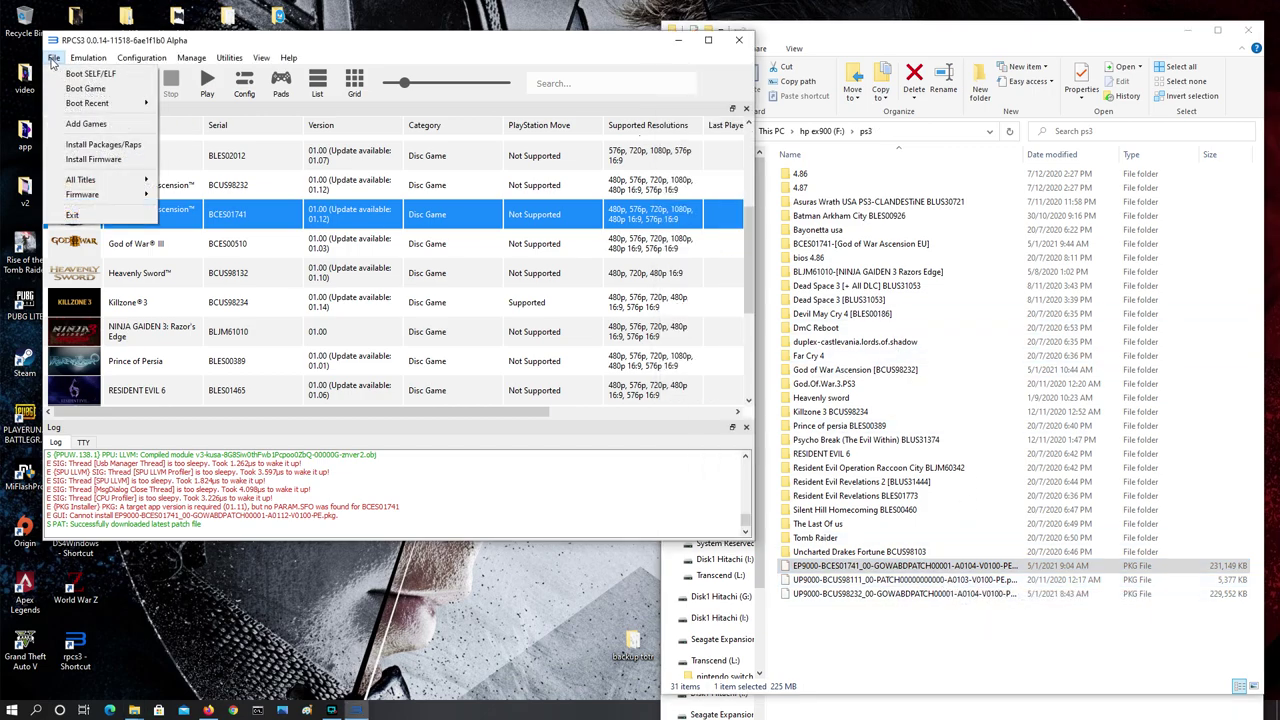
left_click(99, 147)
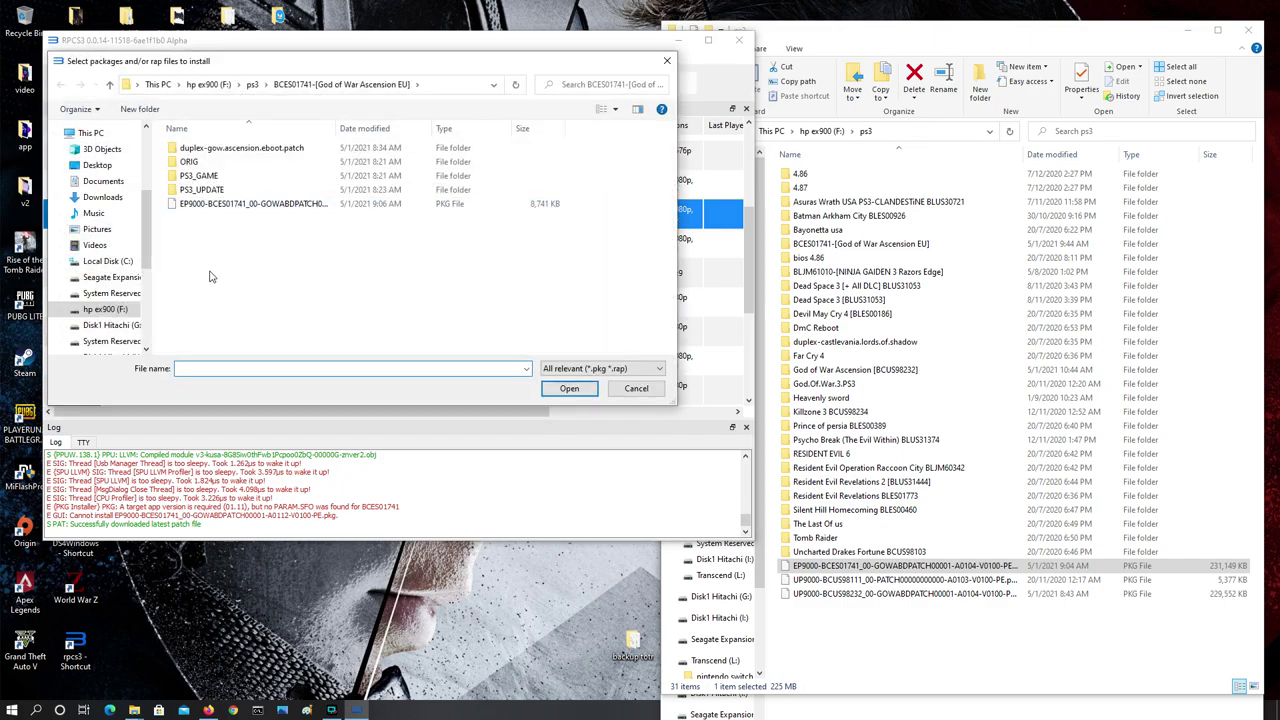
left_click(115, 309)
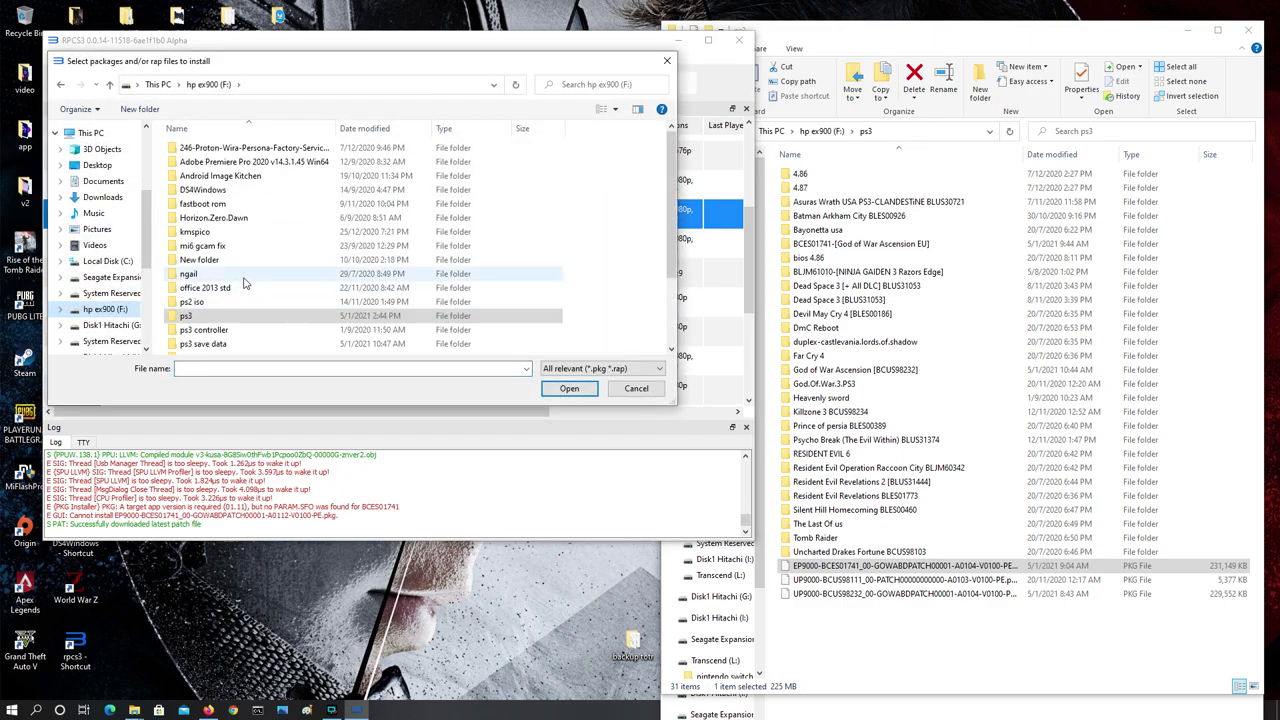
scroll(268, 261, "down", 2)
double_click(245, 221)
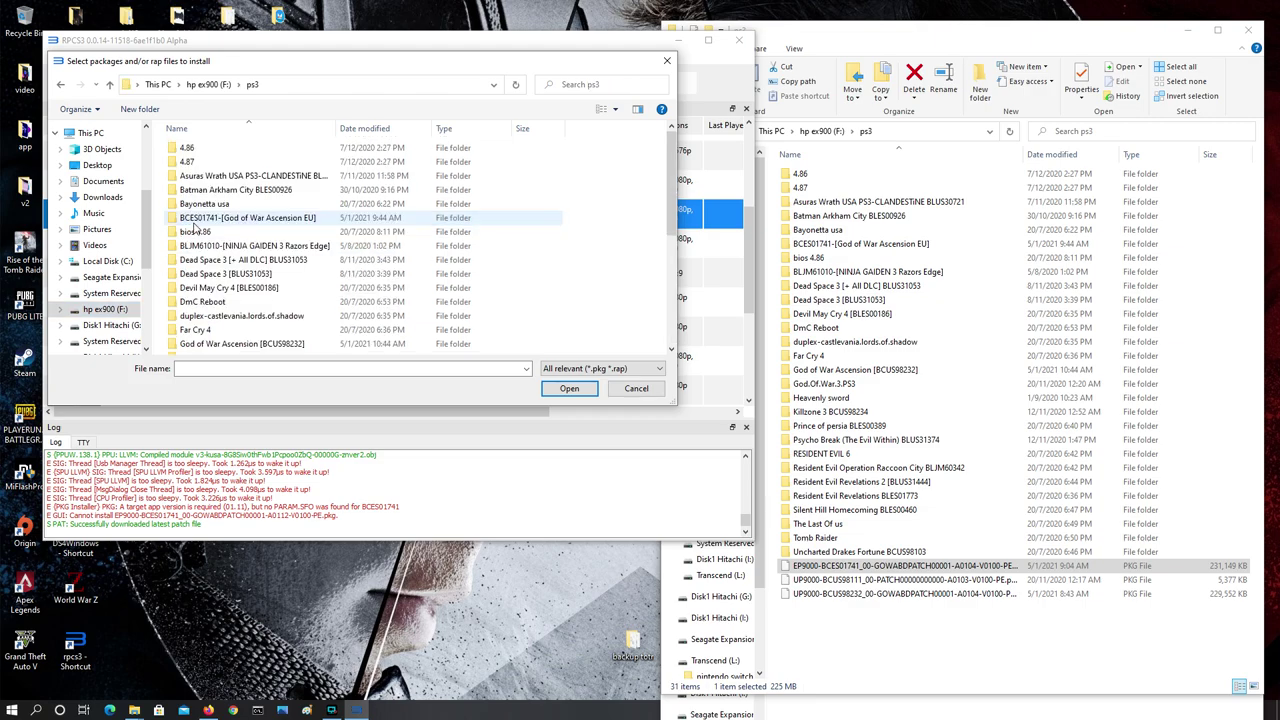
scroll(268, 236, "down", 4)
scroll(267, 236, "down", 1)
left_click(252, 320)
left_click(569, 388)
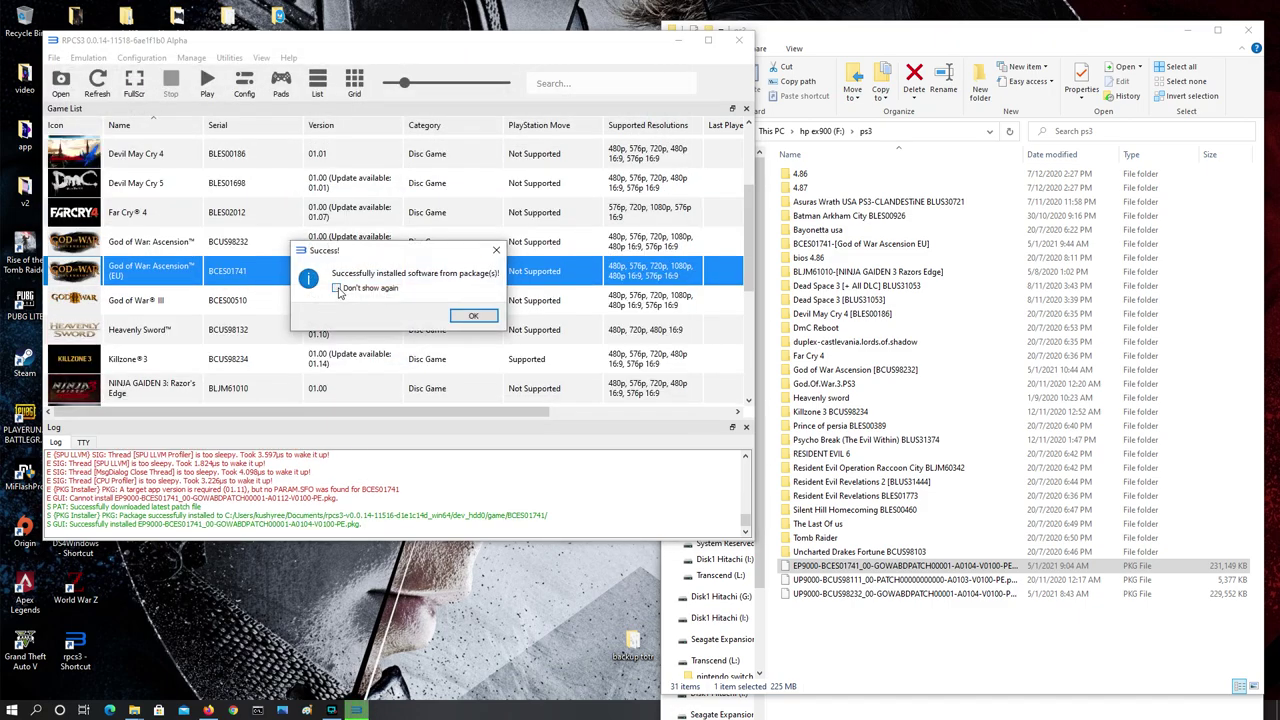
left_click(471, 316)
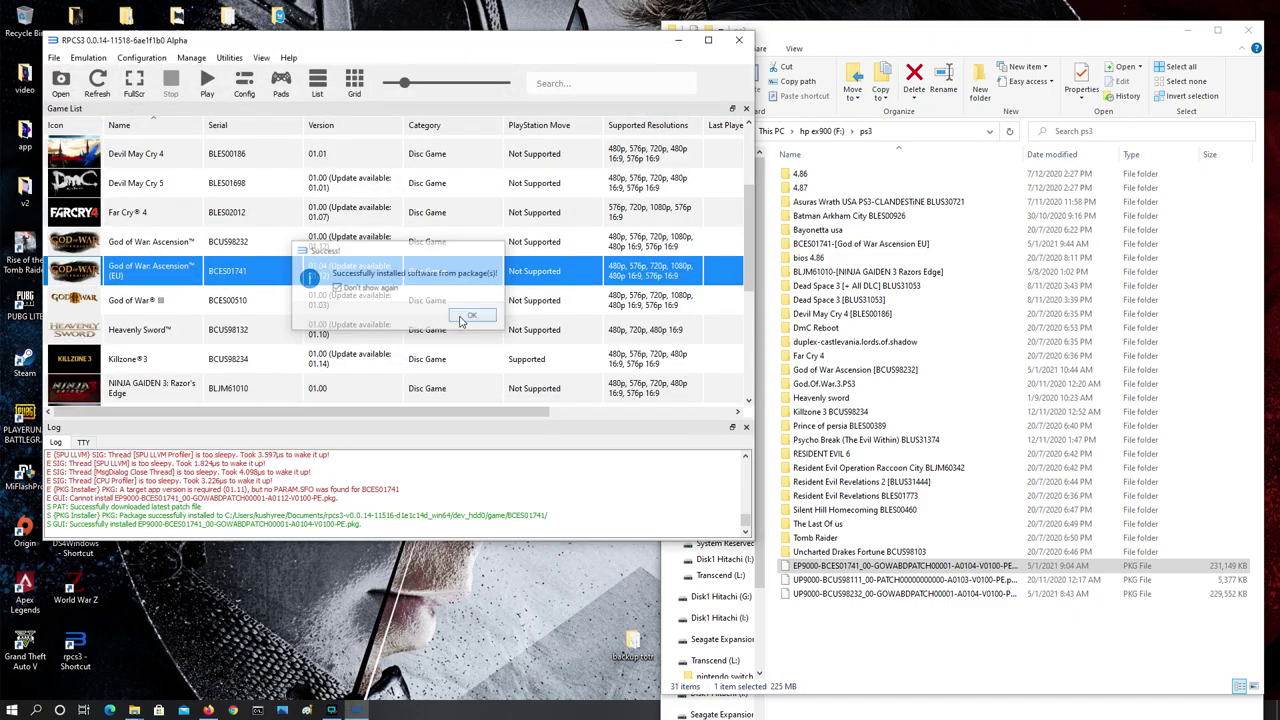
- Install the UP9000-BCUS98232_00-GOWABDPATCH00001-A0104-V0100-PE.pkg update from the ps3 folder
left_click(54, 57)
mouse_move(73, 108)
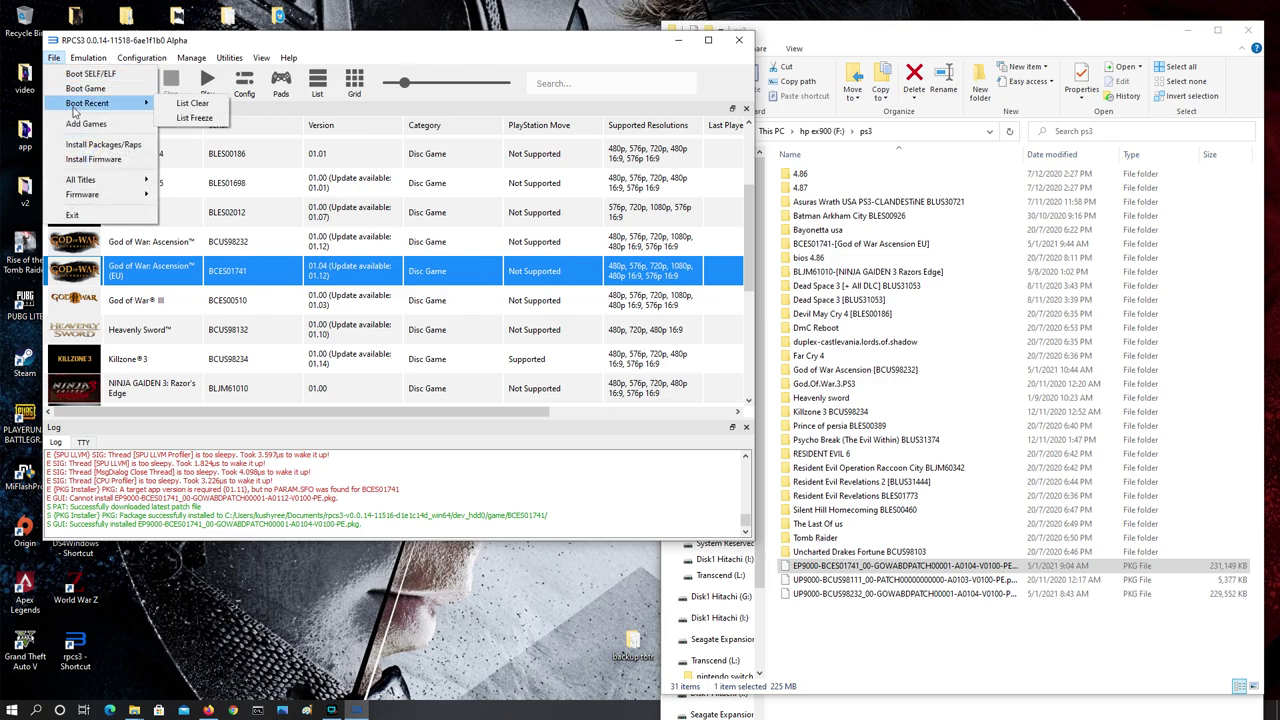
left_click(85, 147)
scroll(337, 290, "down", 5)
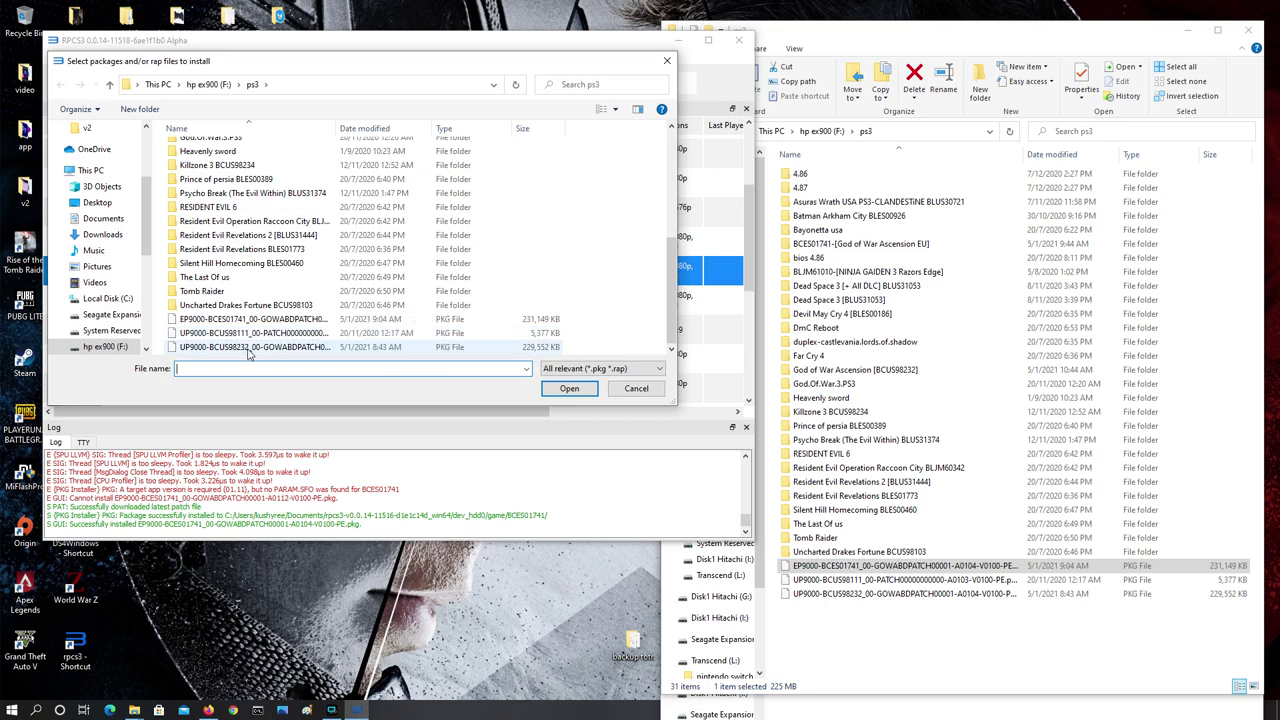
left_click(255, 347)
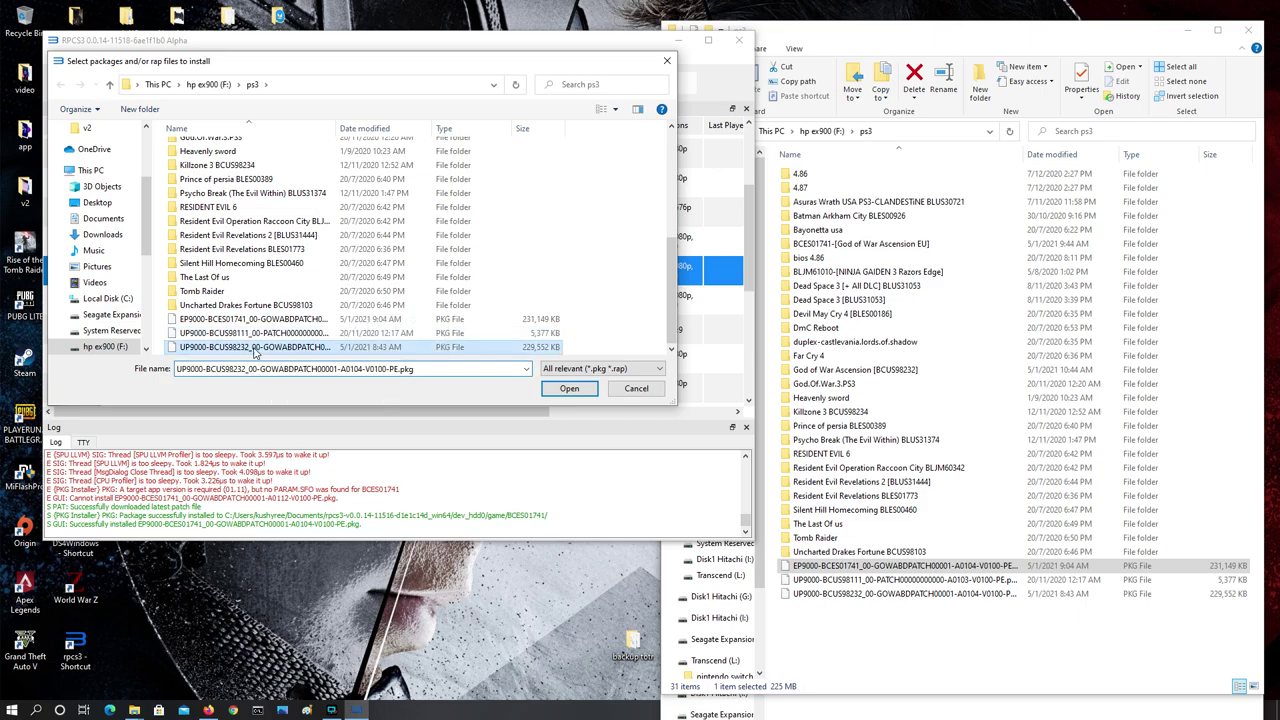
left_click(568, 388)
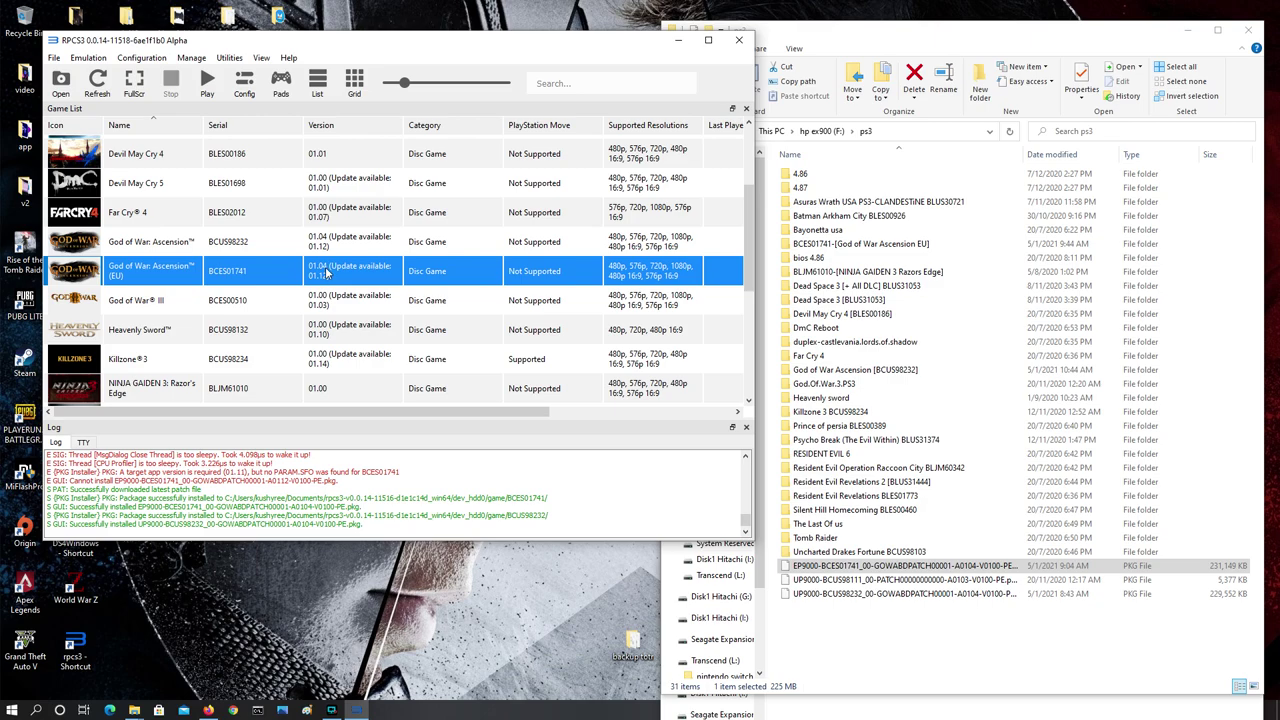
- Restrict God of War: Ascension (EU) patches to owned games, examine the BCES01741 v.01.04 options and close the Patch Manager
right_click(193, 270)
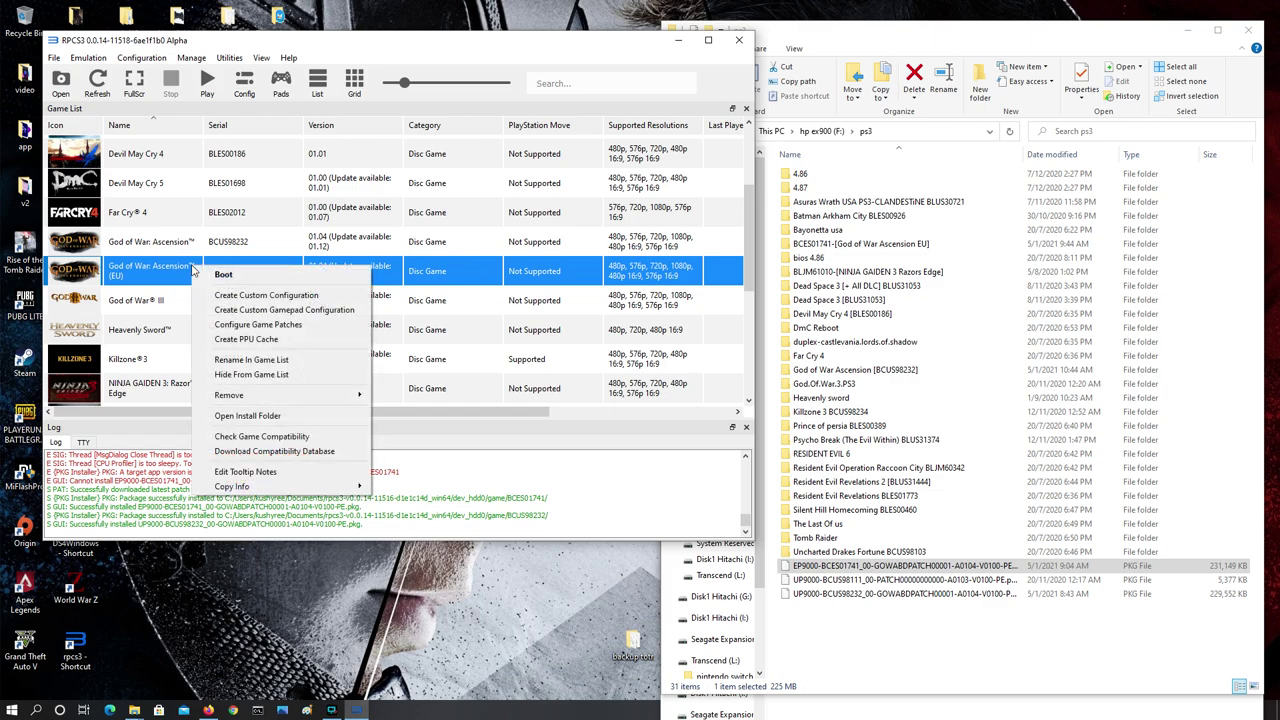
left_click(265, 326)
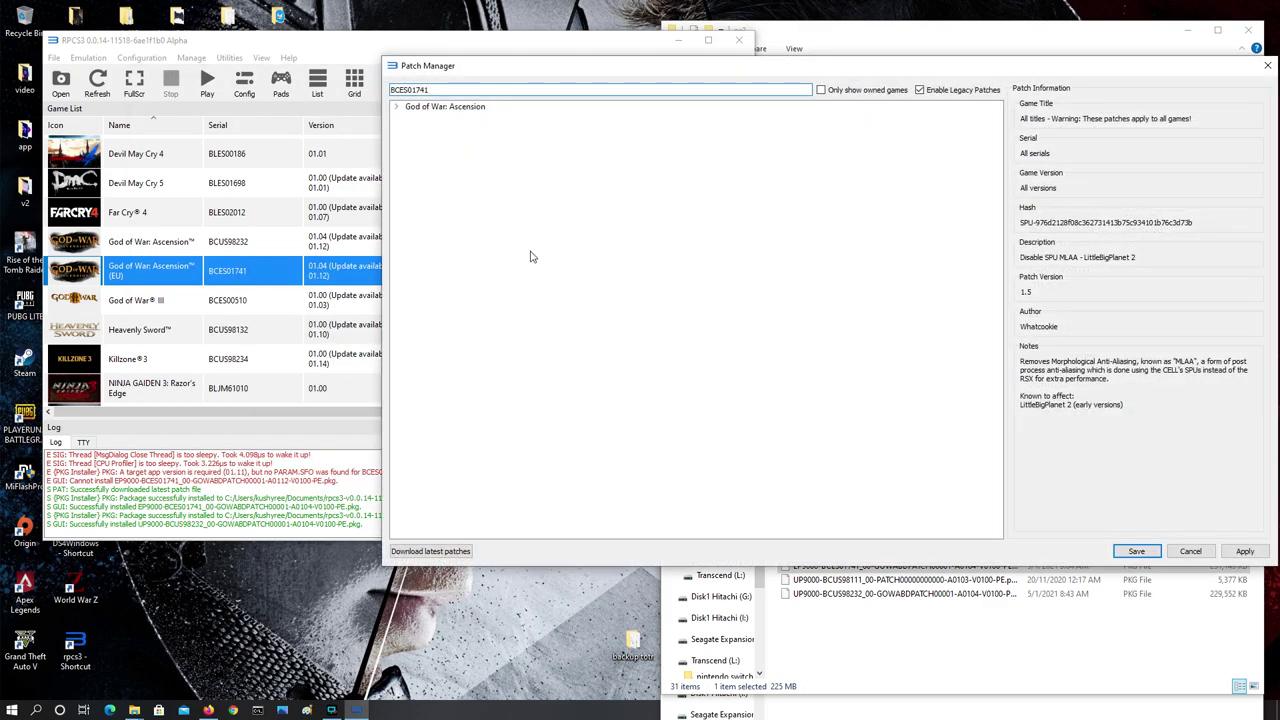
left_click(821, 90)
left_click(397, 108)
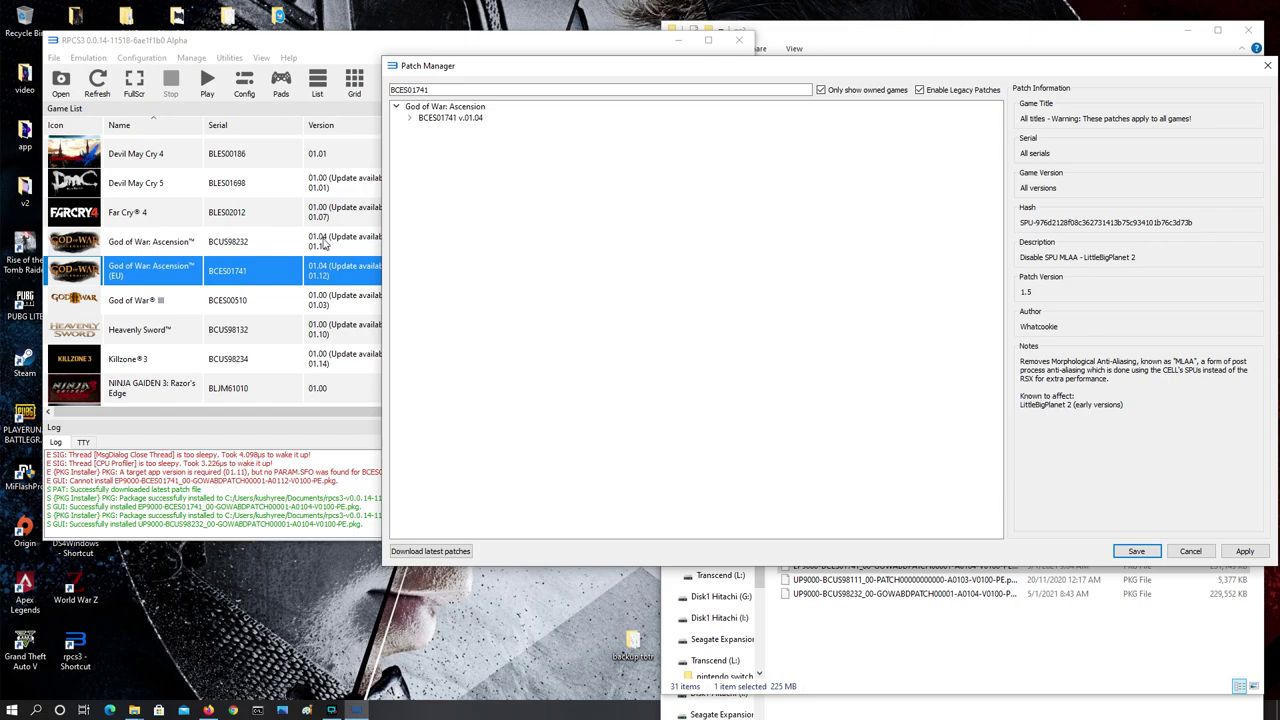
left_click(410, 118)
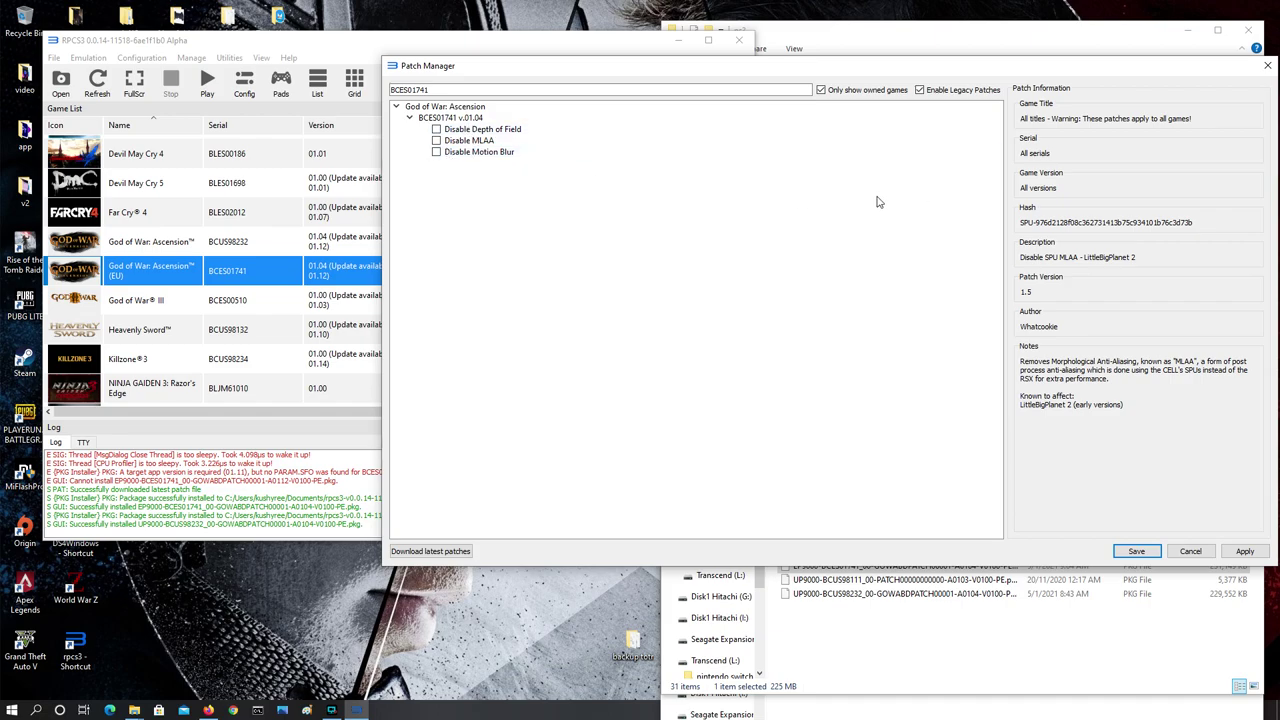
left_click_drag(1184, 70, 948, 133)
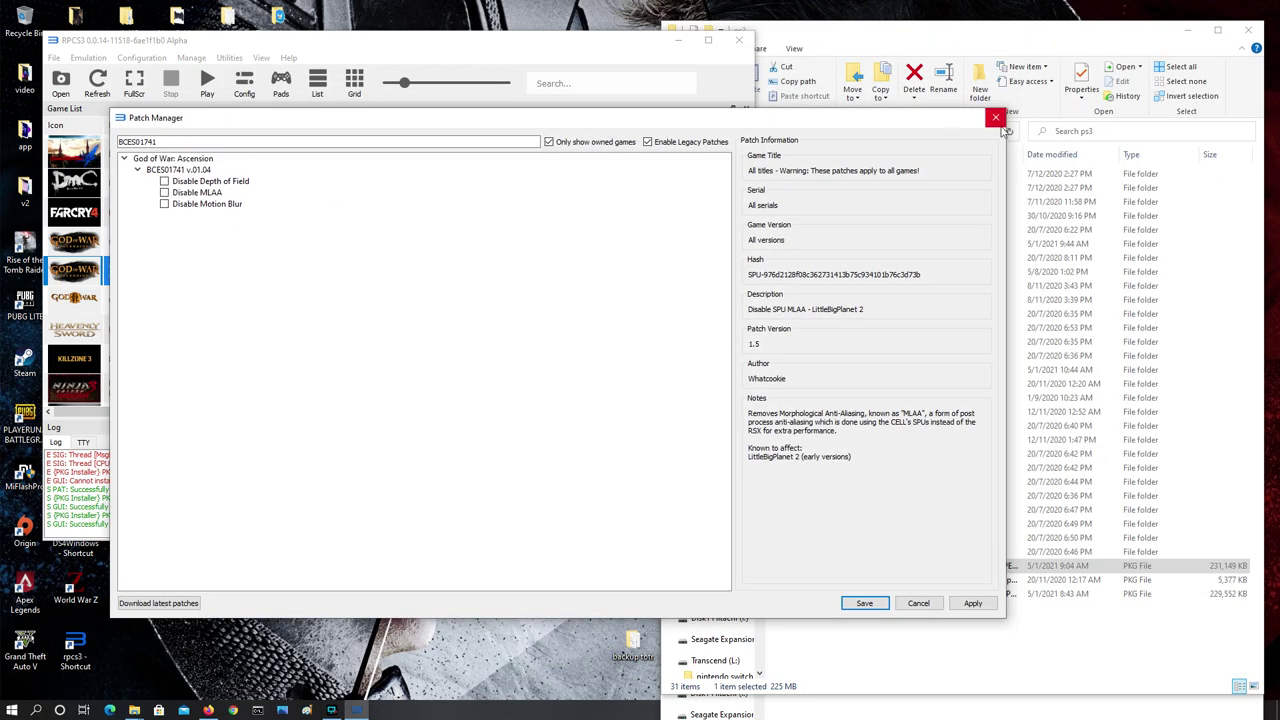
left_click(995, 117)
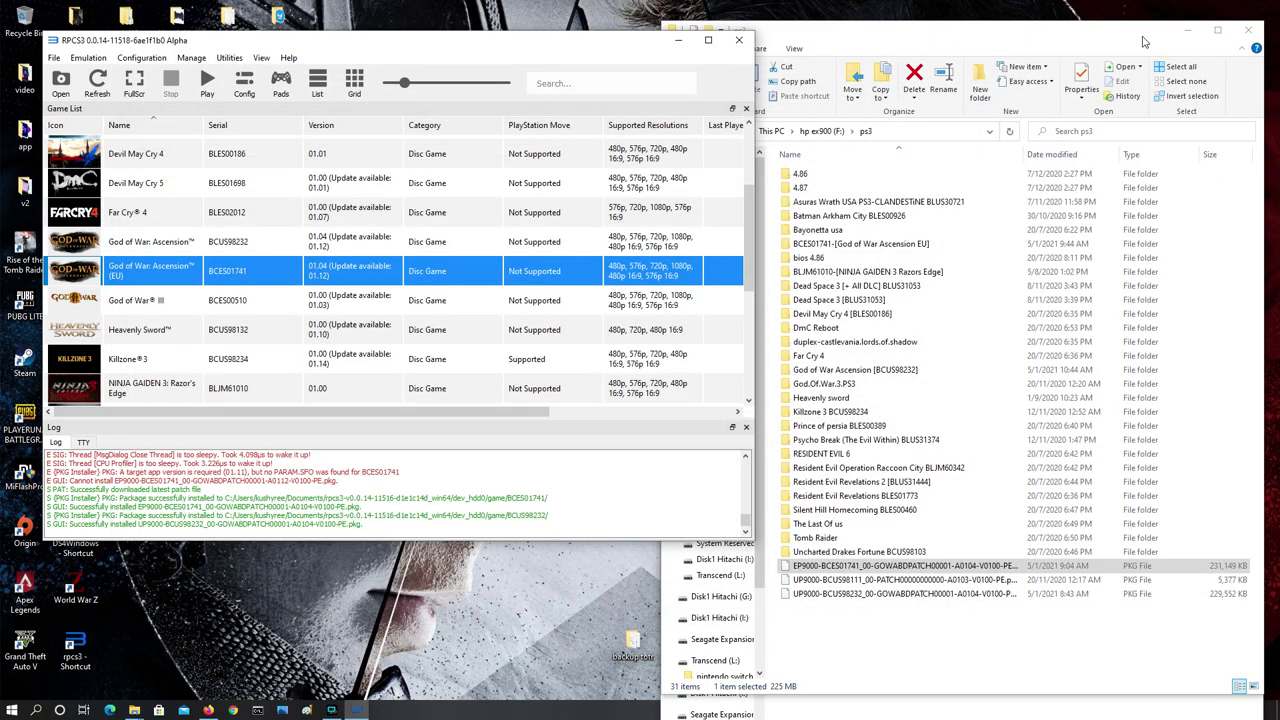
- Move the ps3 folder window aside and return the patches window to the rpcs3-v0.0.14-11516-d1e1c14d_win64 folder
left_click_drag(1105, 40, 1022, 55)
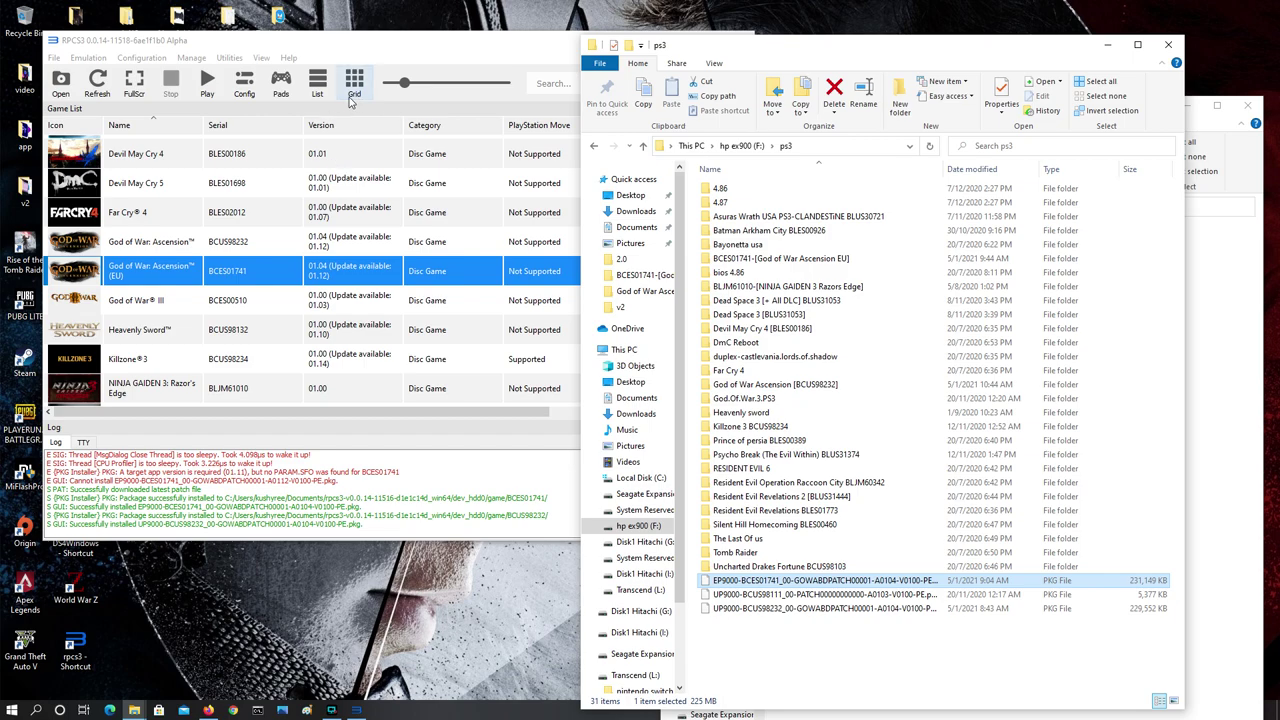
left_click(745, 204)
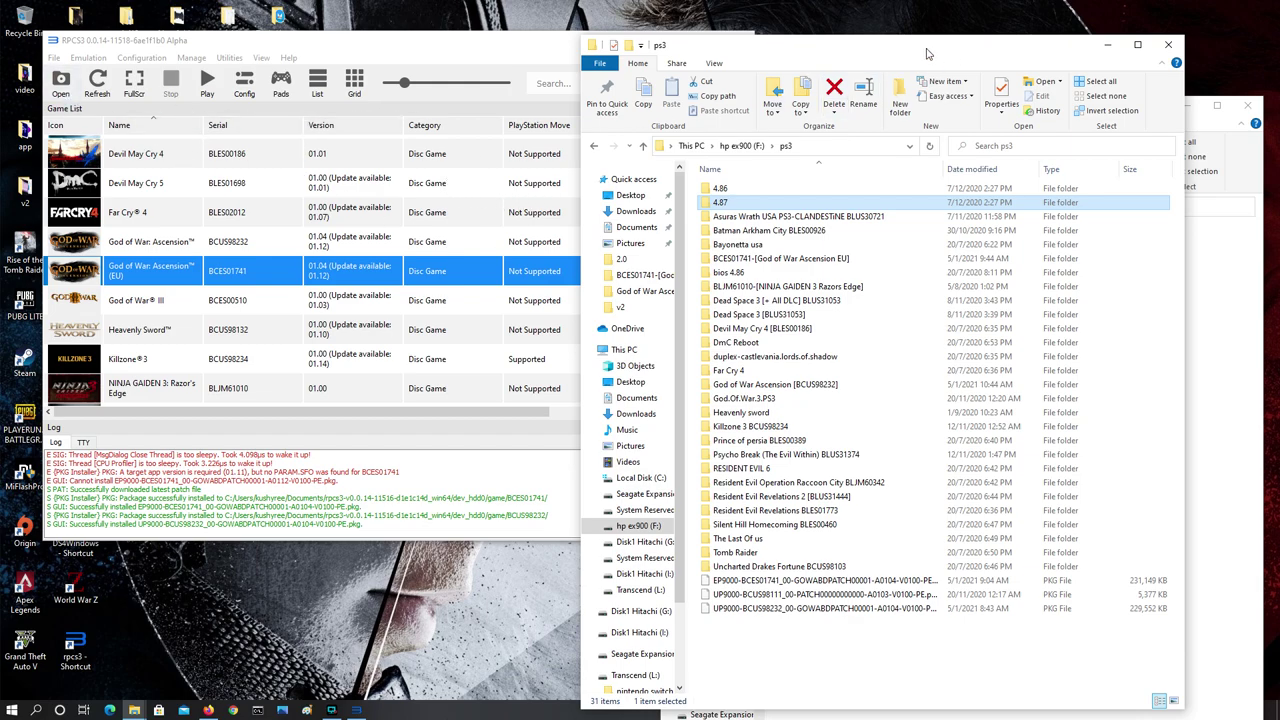
left_click_drag(928, 52, 513, 162)
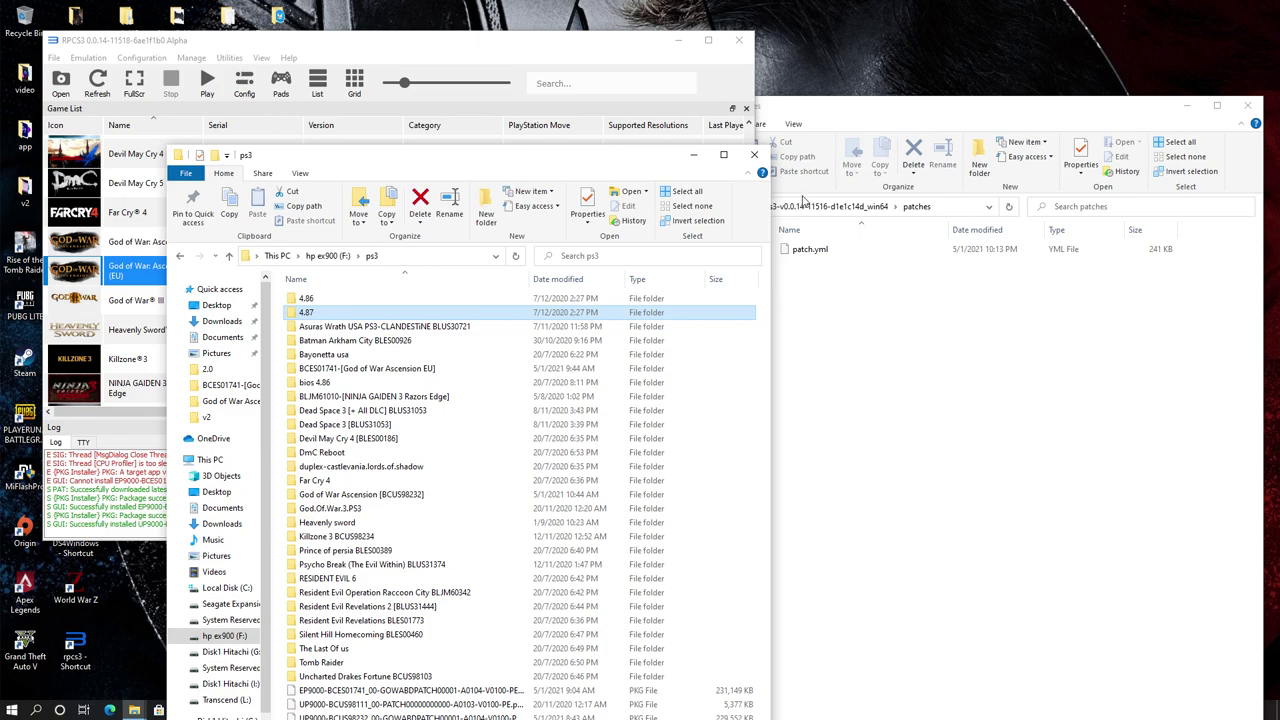
left_click(917, 312)
left_click(673, 208)
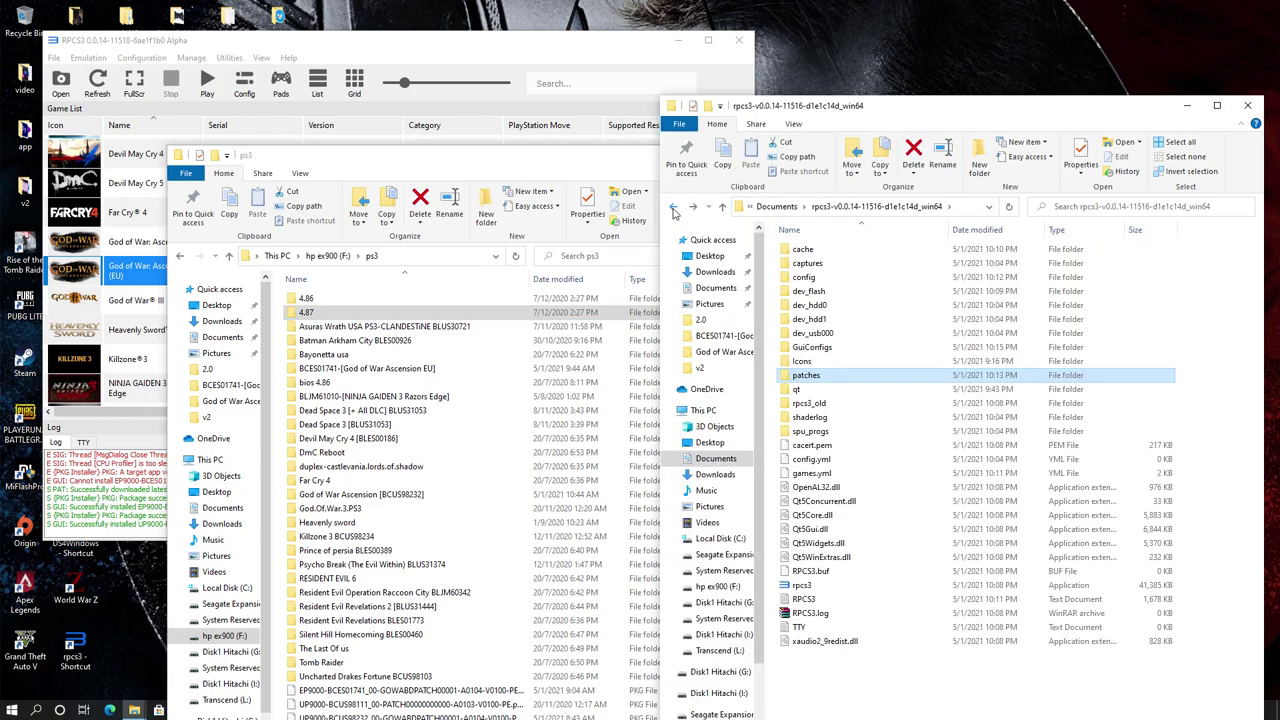
- Open the emulator's global settings and check the GuiConfigs folder before returning to the main RPCS3 folder
left_click(470, 46)
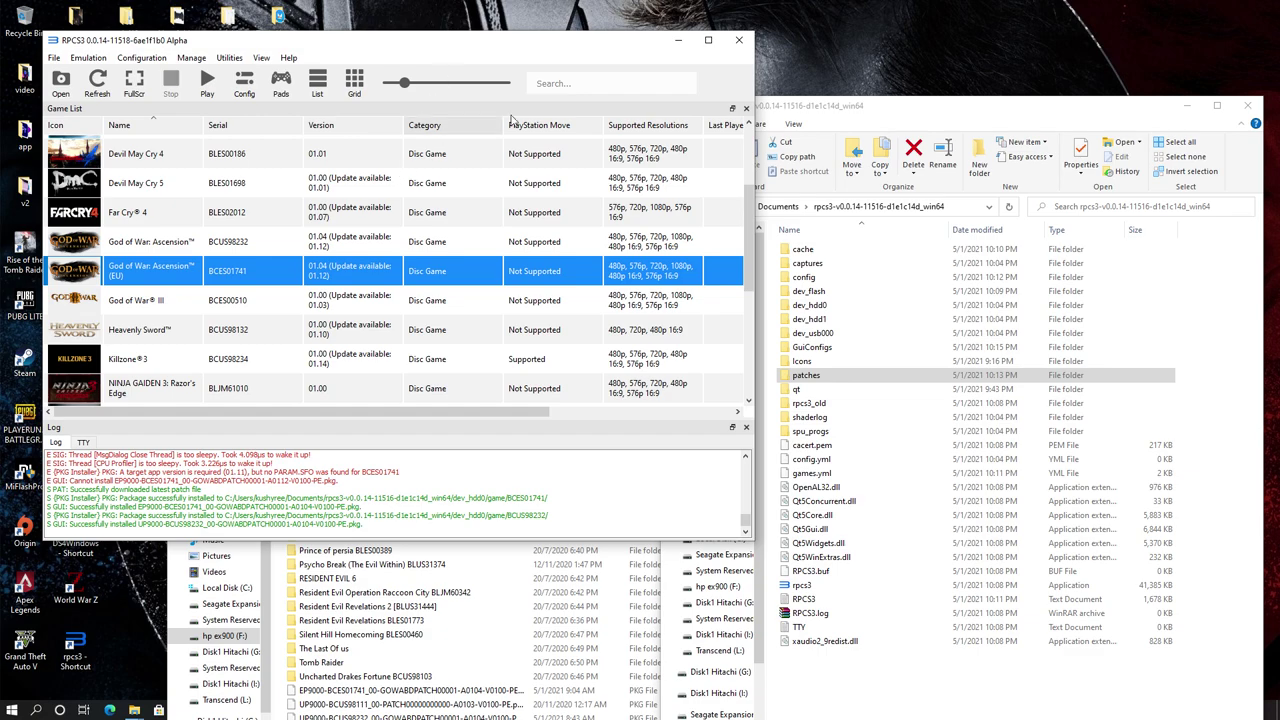
left_click(244, 85)
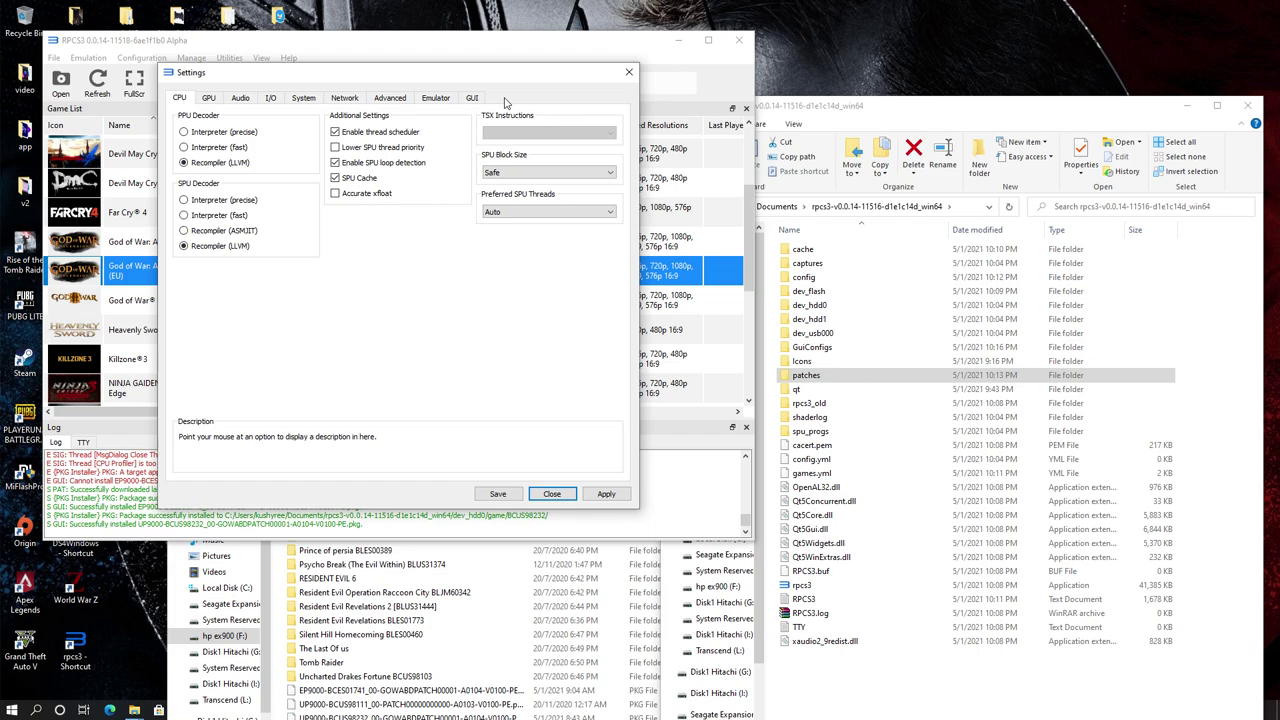
double_click(812, 347)
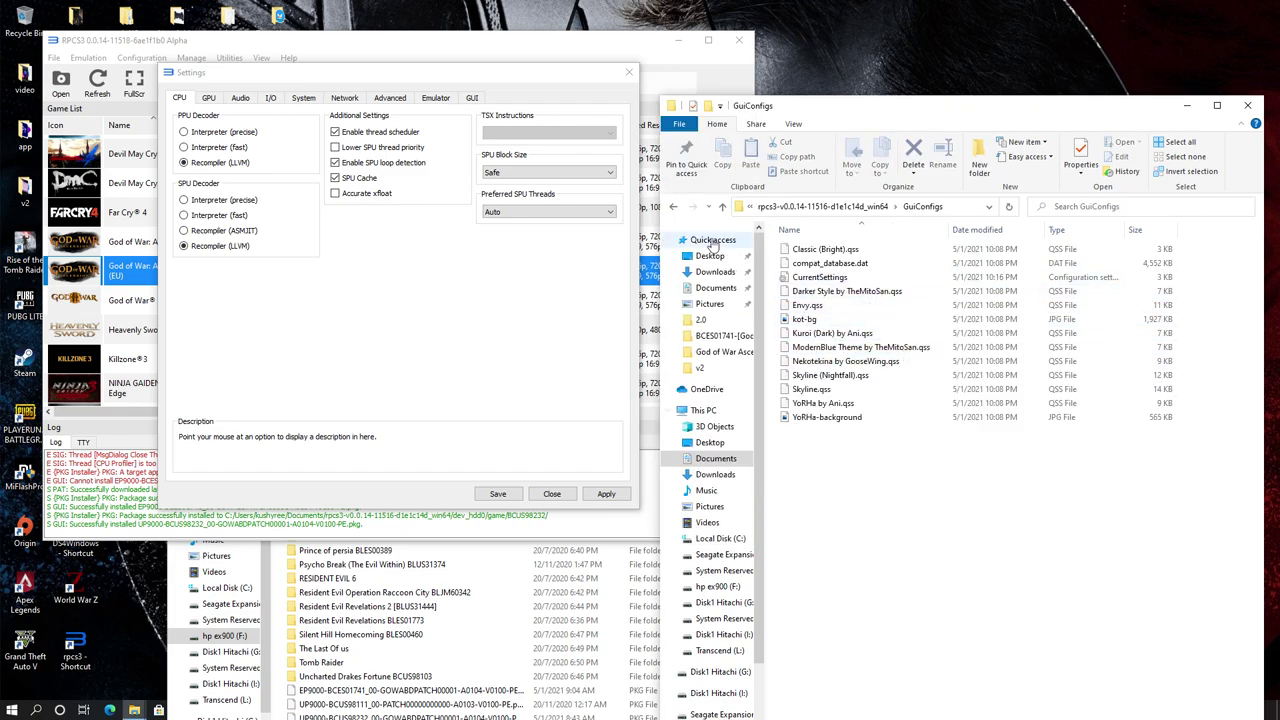
left_click(674, 207)
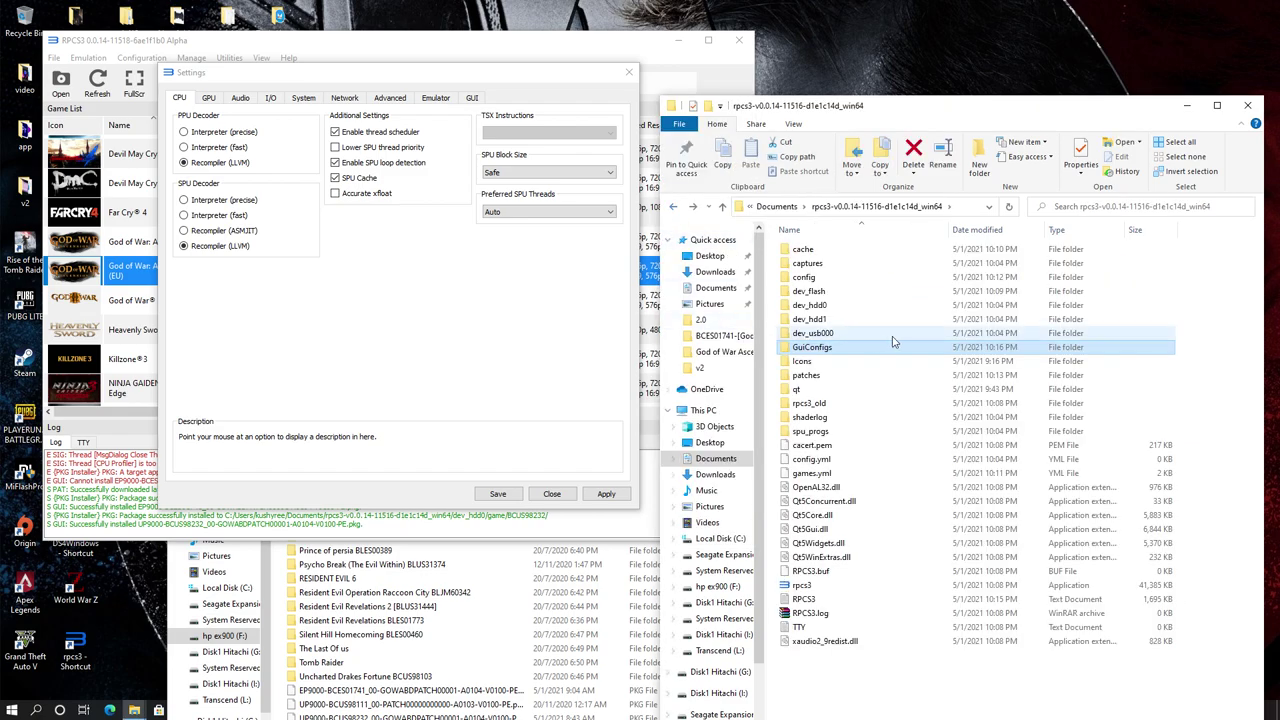
- Open CurrentSettings from the GuiConfigs folder in Notepad++ and look through its sections down to the Meta entries
double_click(831, 350)
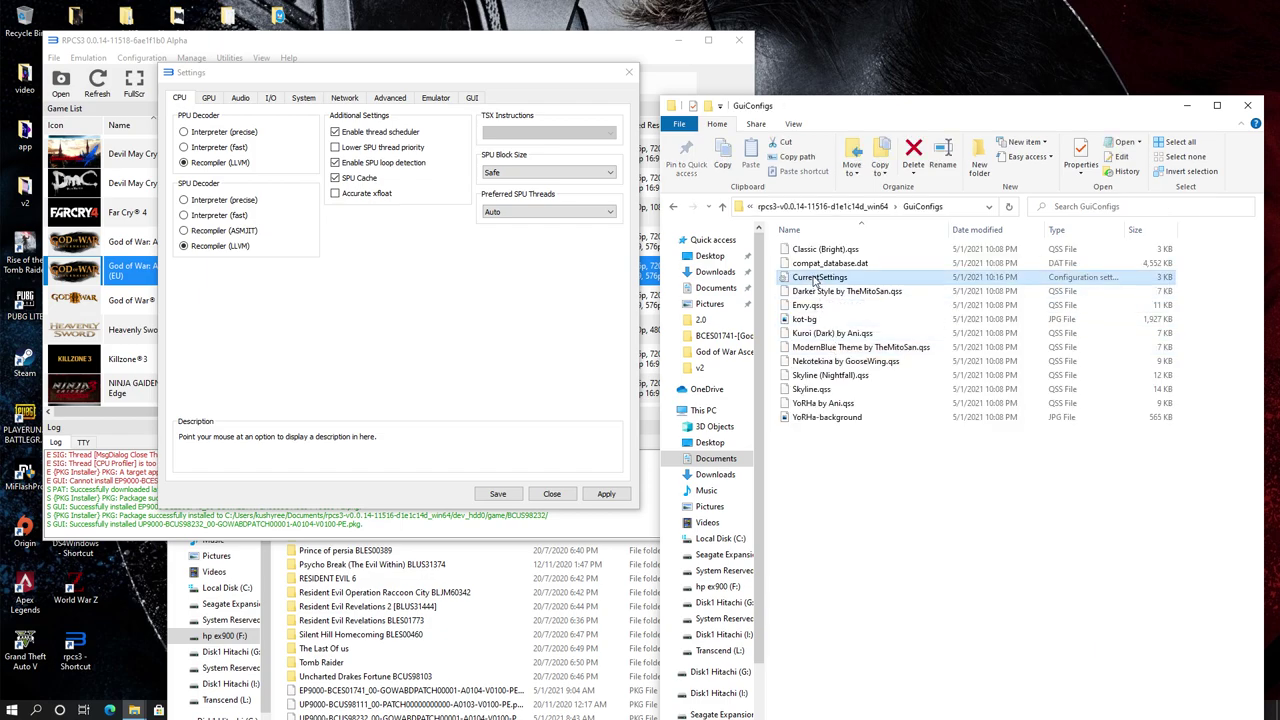
right_click(815, 281)
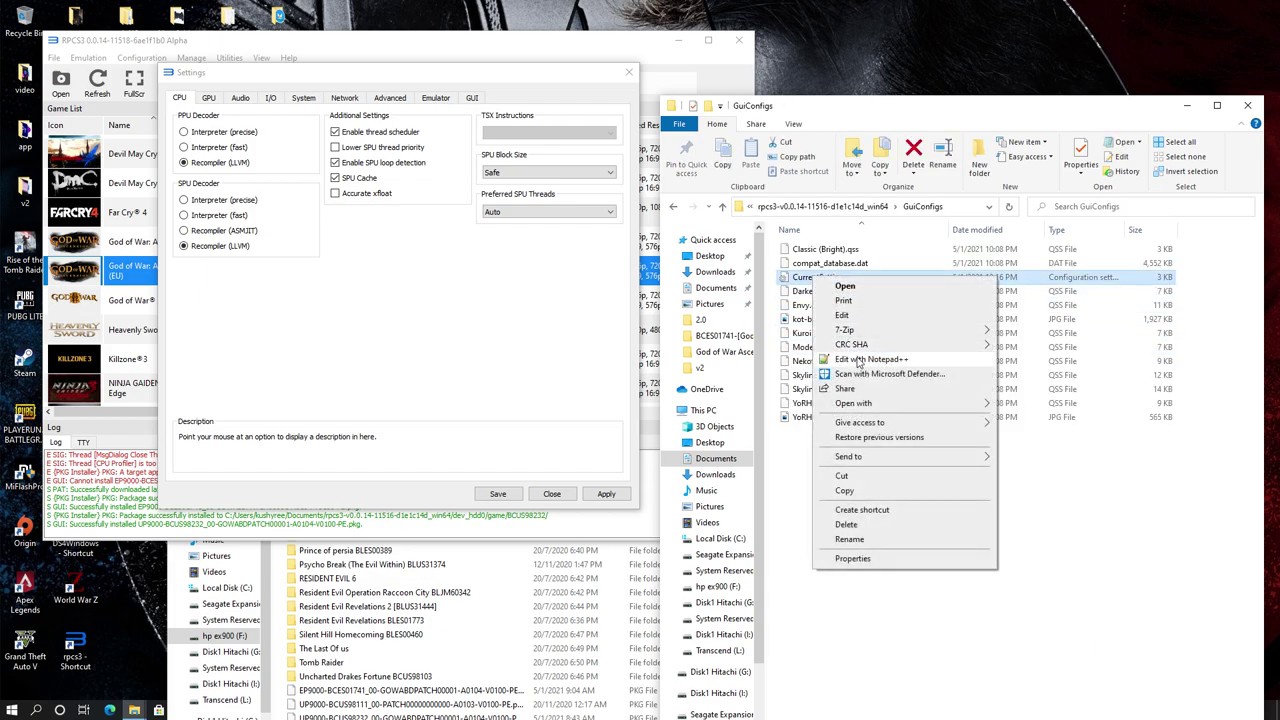
left_click(970, 359)
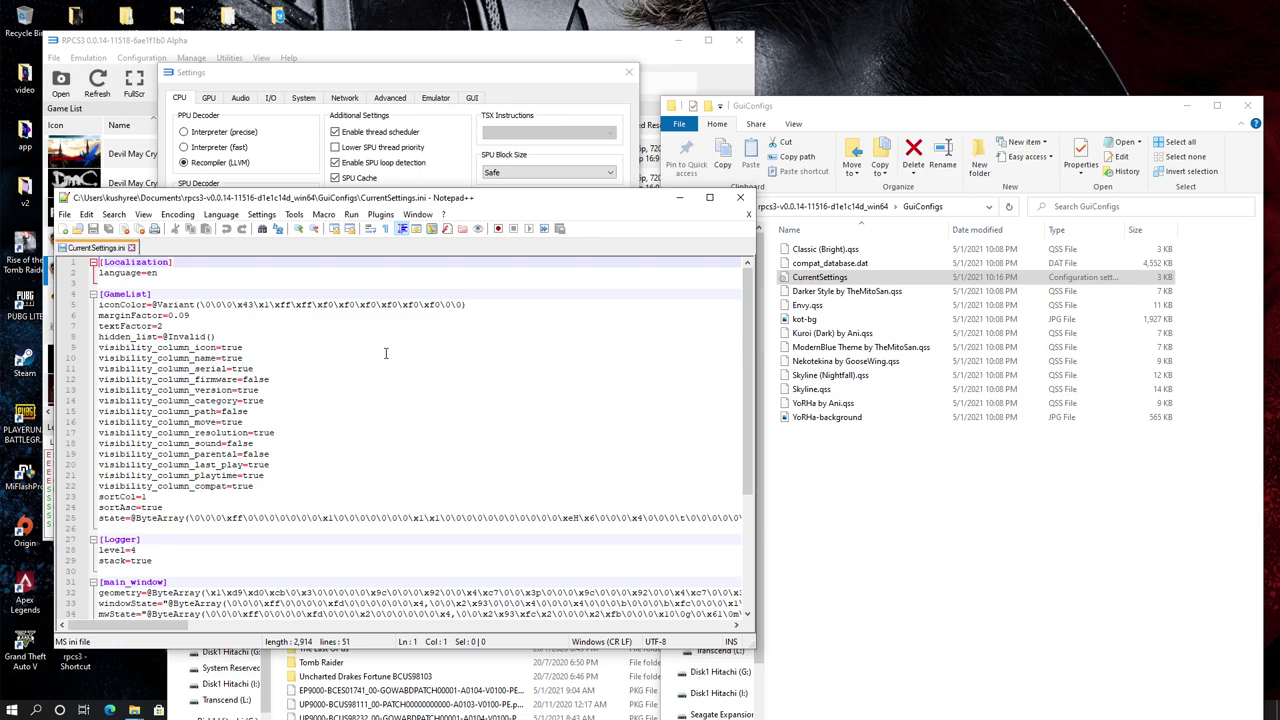
scroll(318, 378, "down", 6)
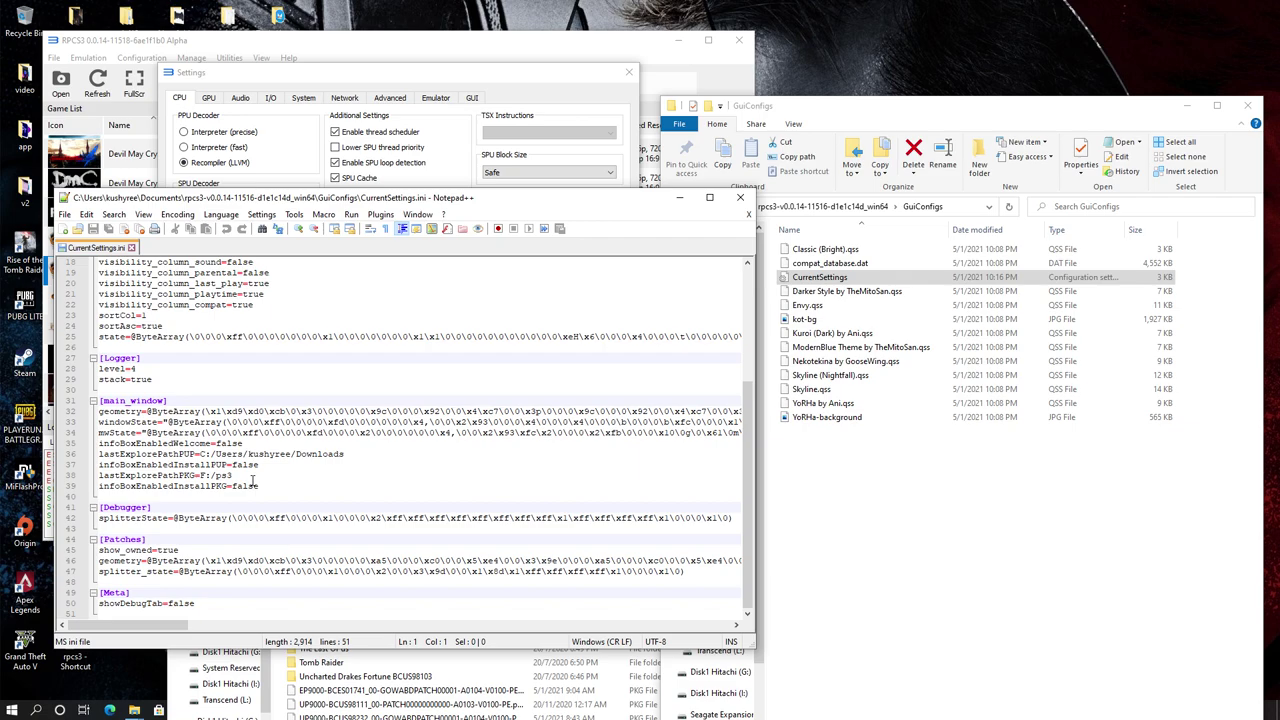
scroll(257, 483, "up", 6)
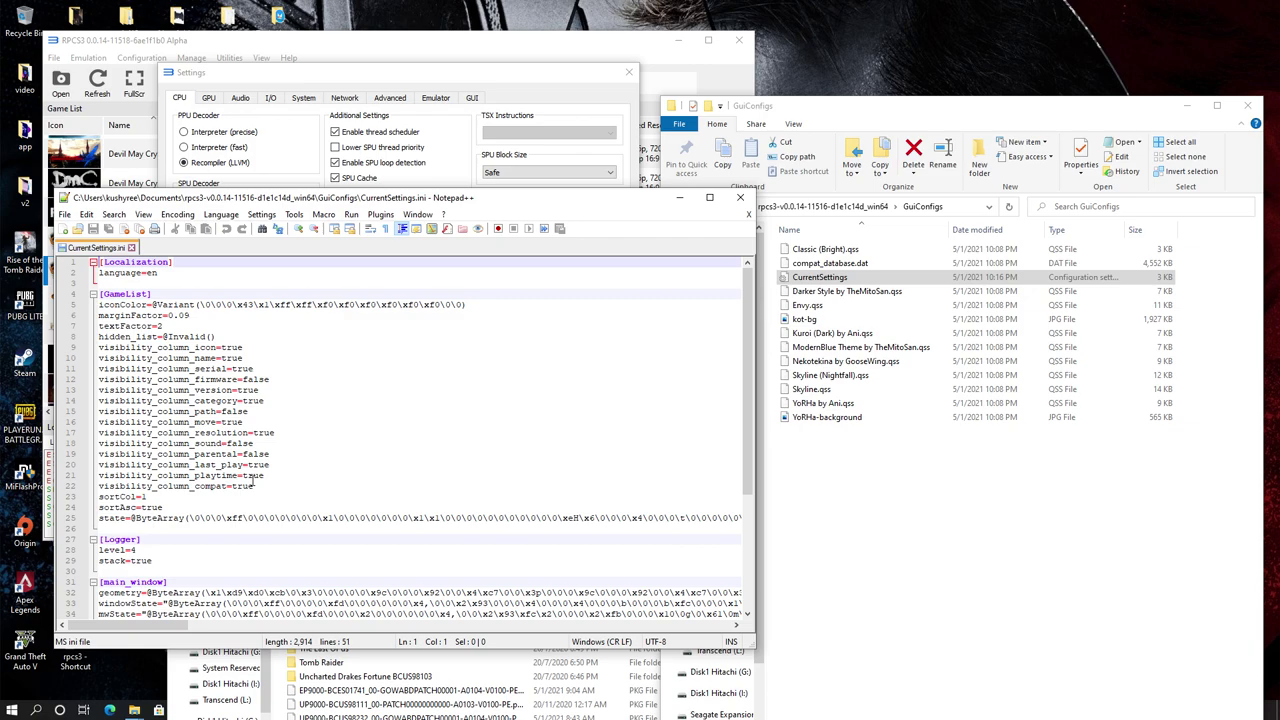
scroll(252, 481, "down", 3)
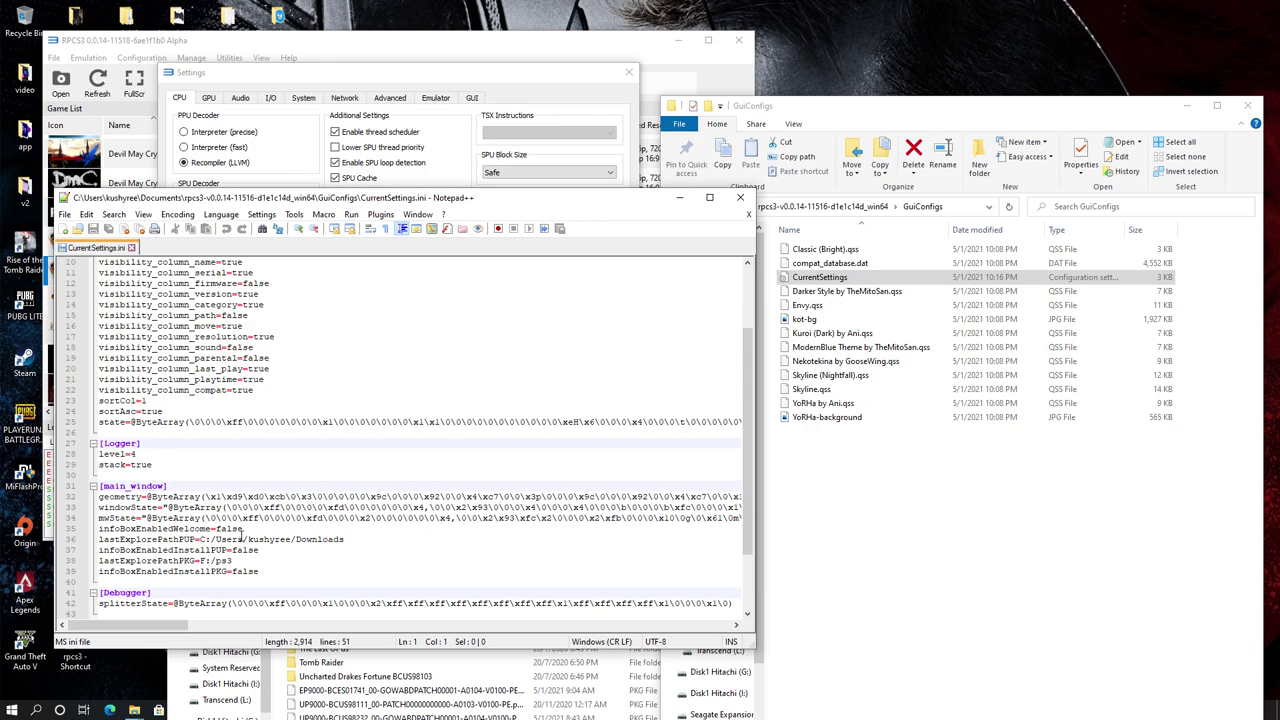
scroll(241, 539, "down", 3)
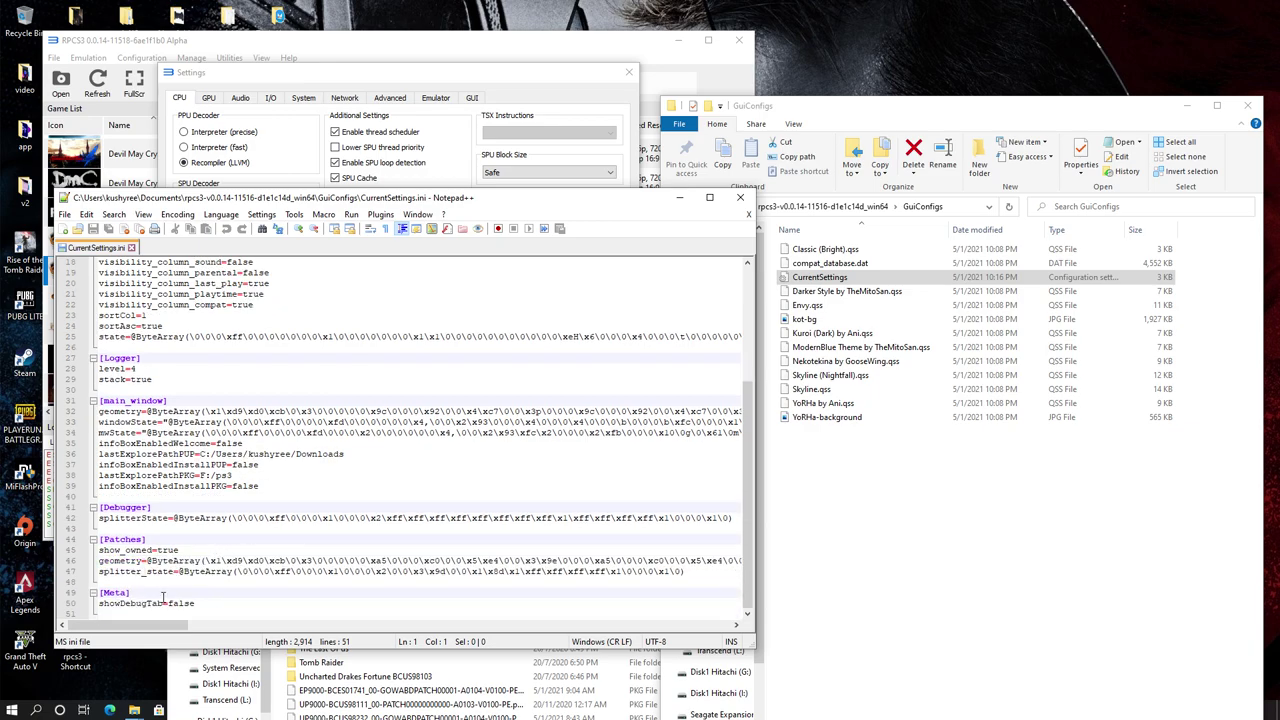
- Set showDebugTab to true in the Meta section of CurrentSettings.ini, save the file and close Notepad++
left_click(169, 603)
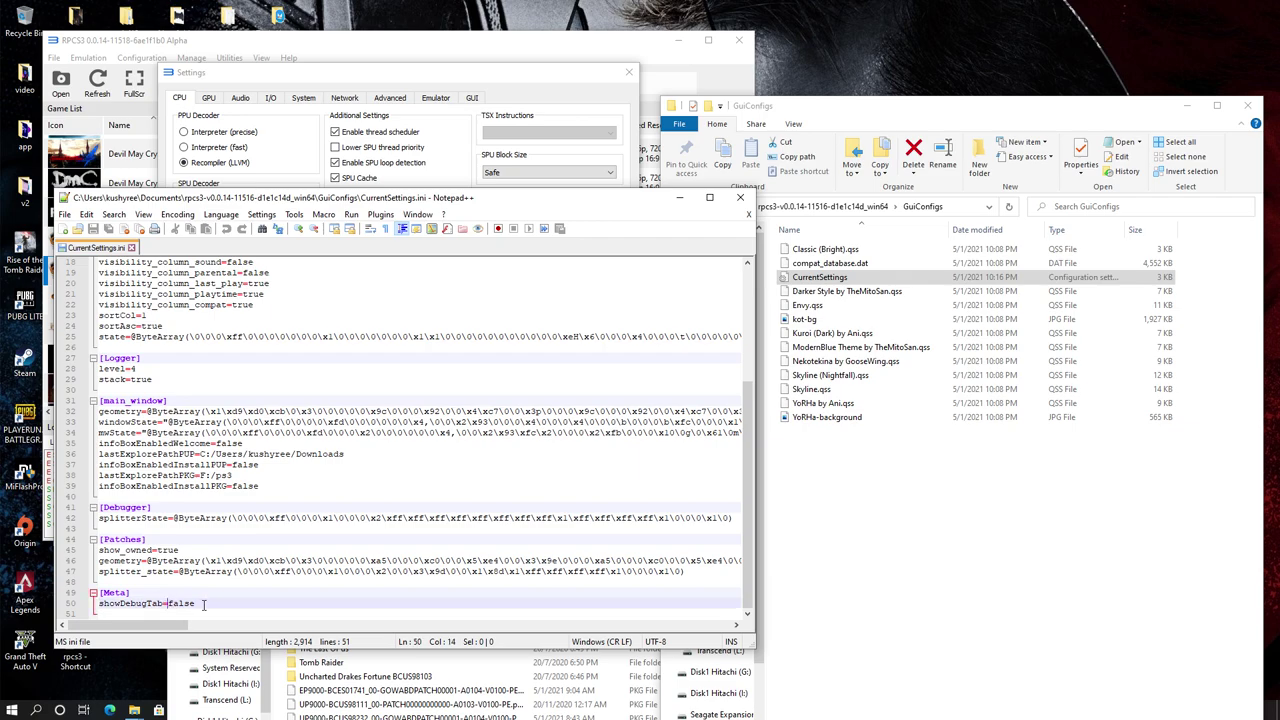
key("Delete")
key("Delete")
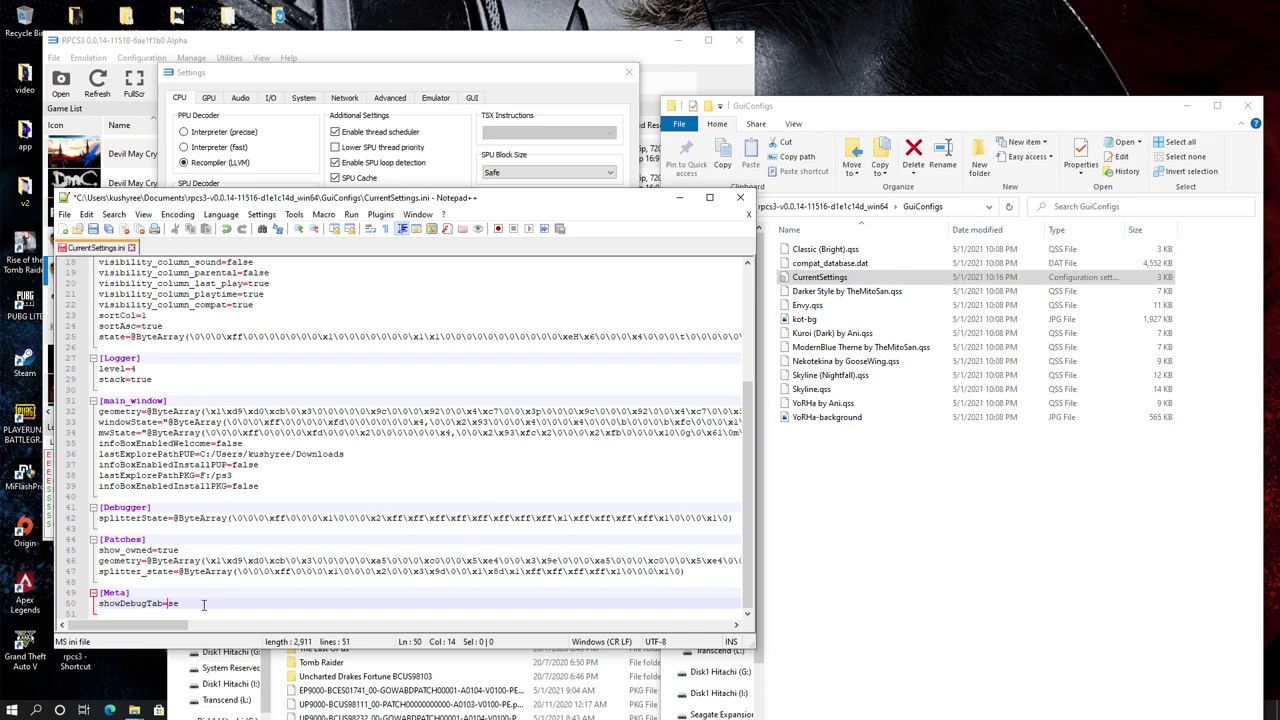
type("tru")
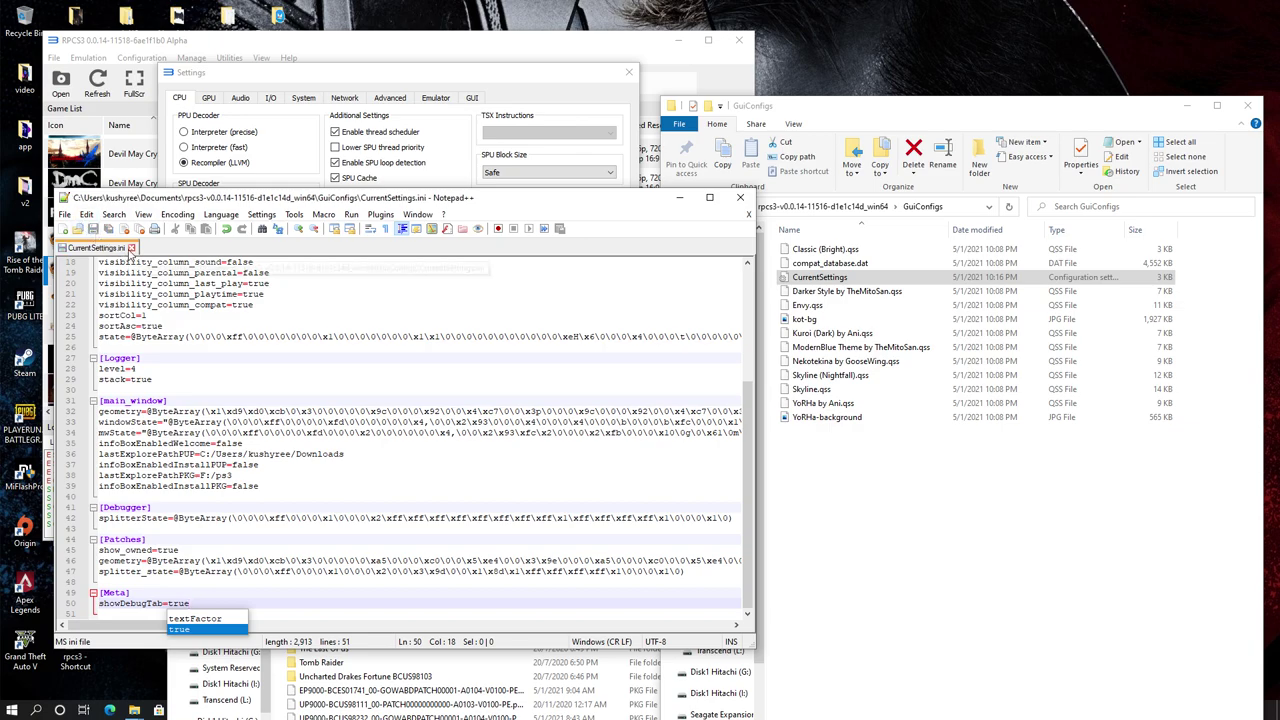
left_click(130, 247)
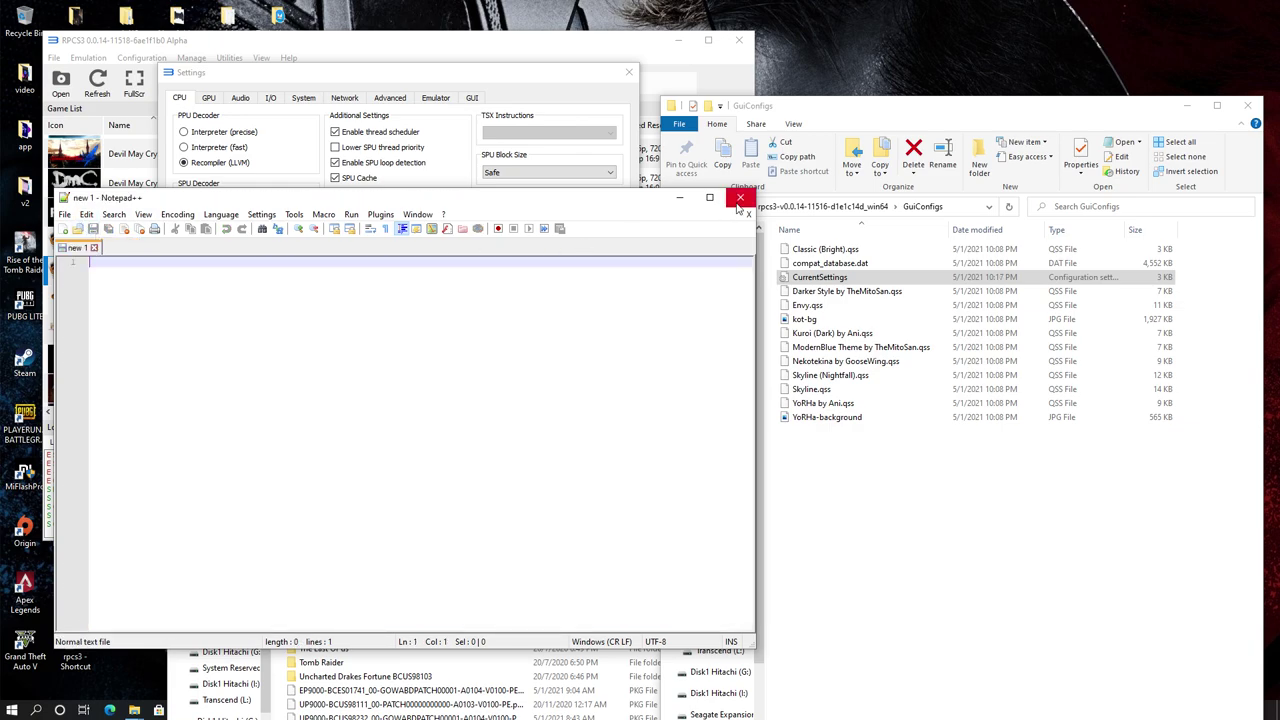
left_click(740, 197)
- Reload the RPCS3 settings window to check for a debug tab and close it again
left_click(628, 74)
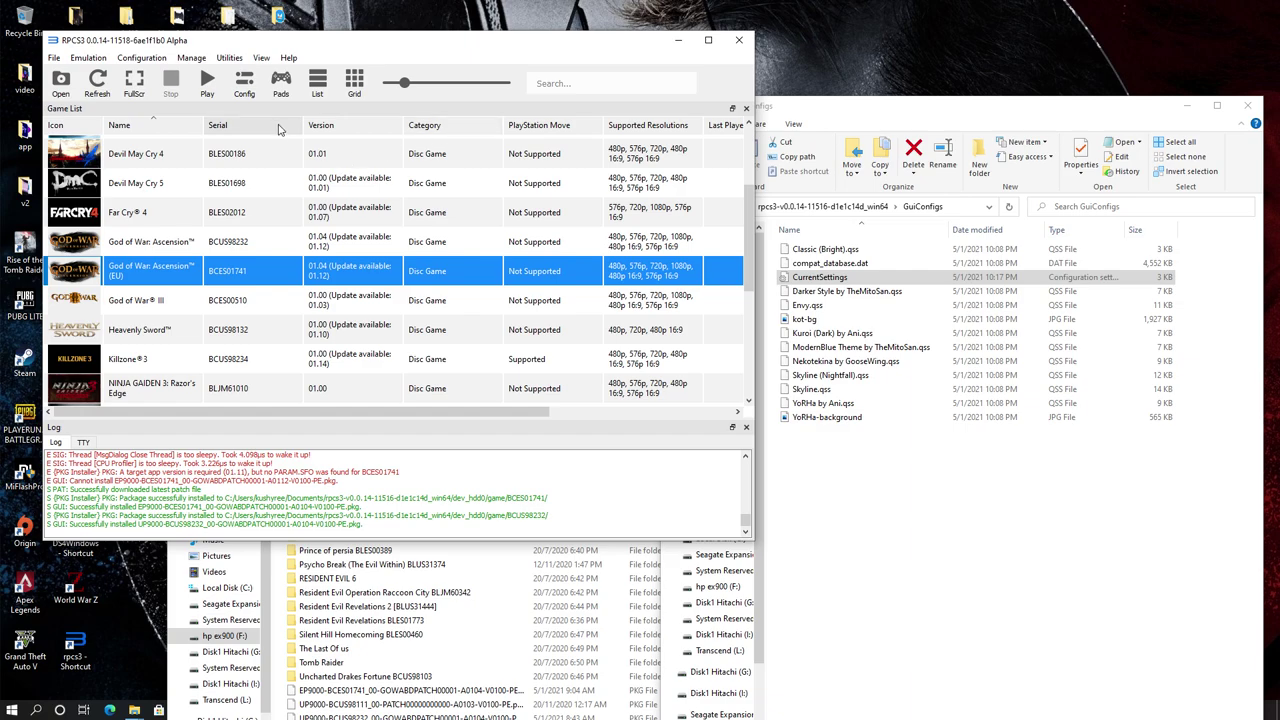
left_click(244, 80)
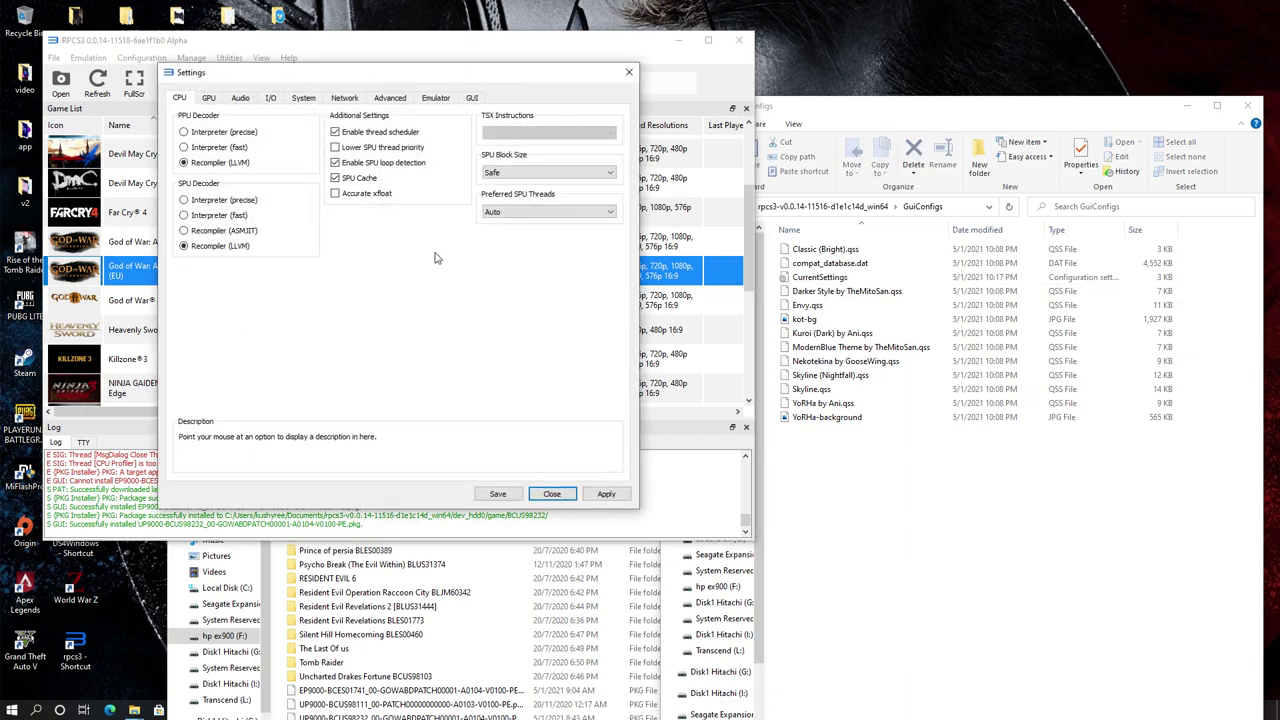
left_click(563, 496)
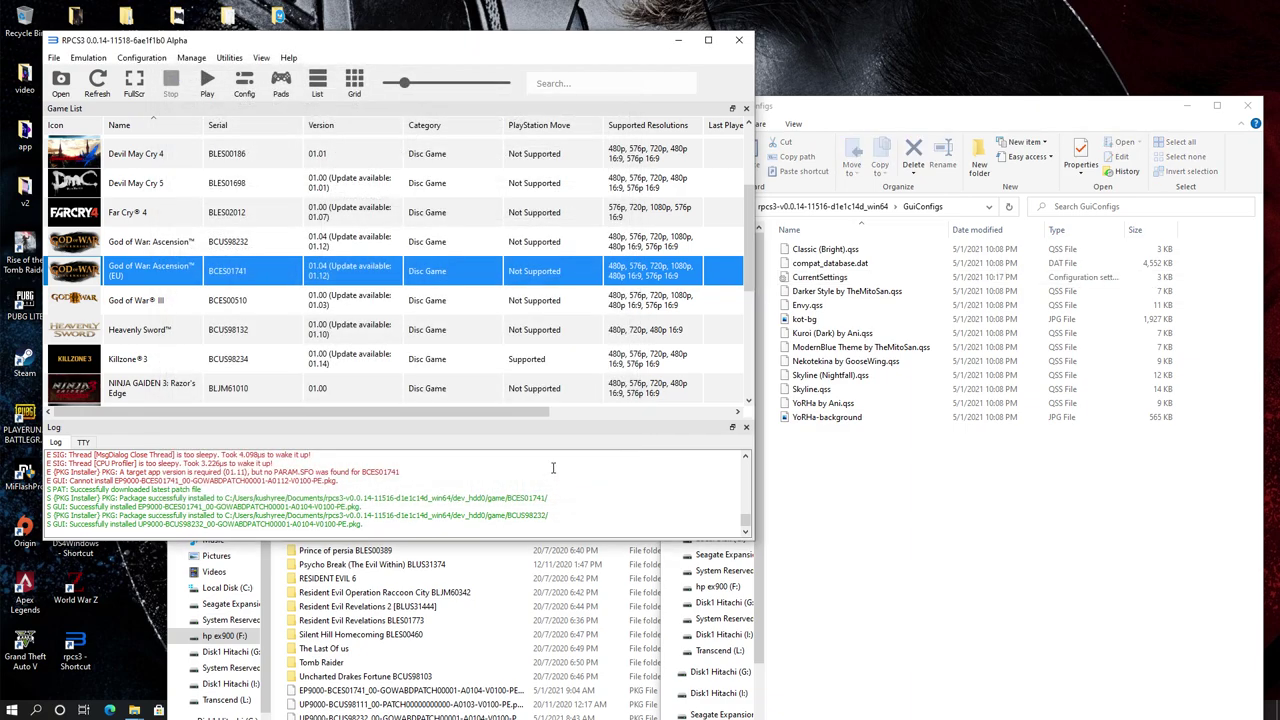
- Restart the RPCS3 emulator from its desktop shortcut and open the global settings
left_click(739, 40)
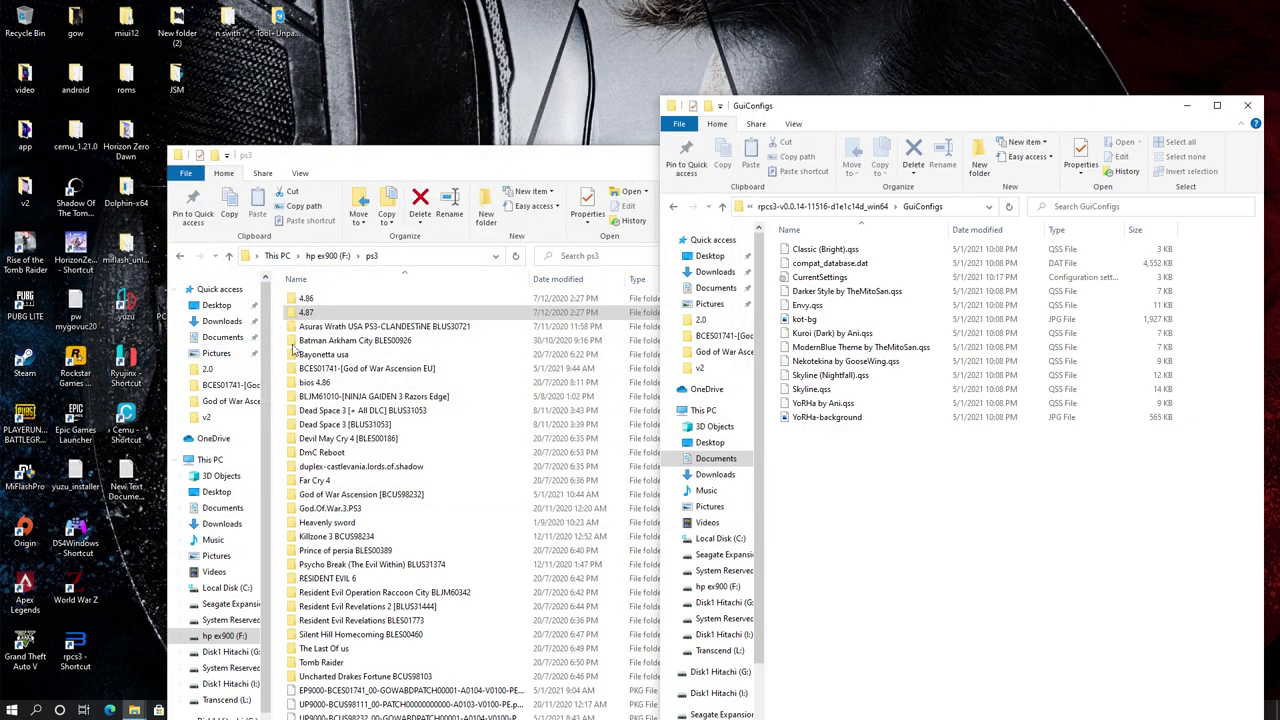
double_click(75, 648)
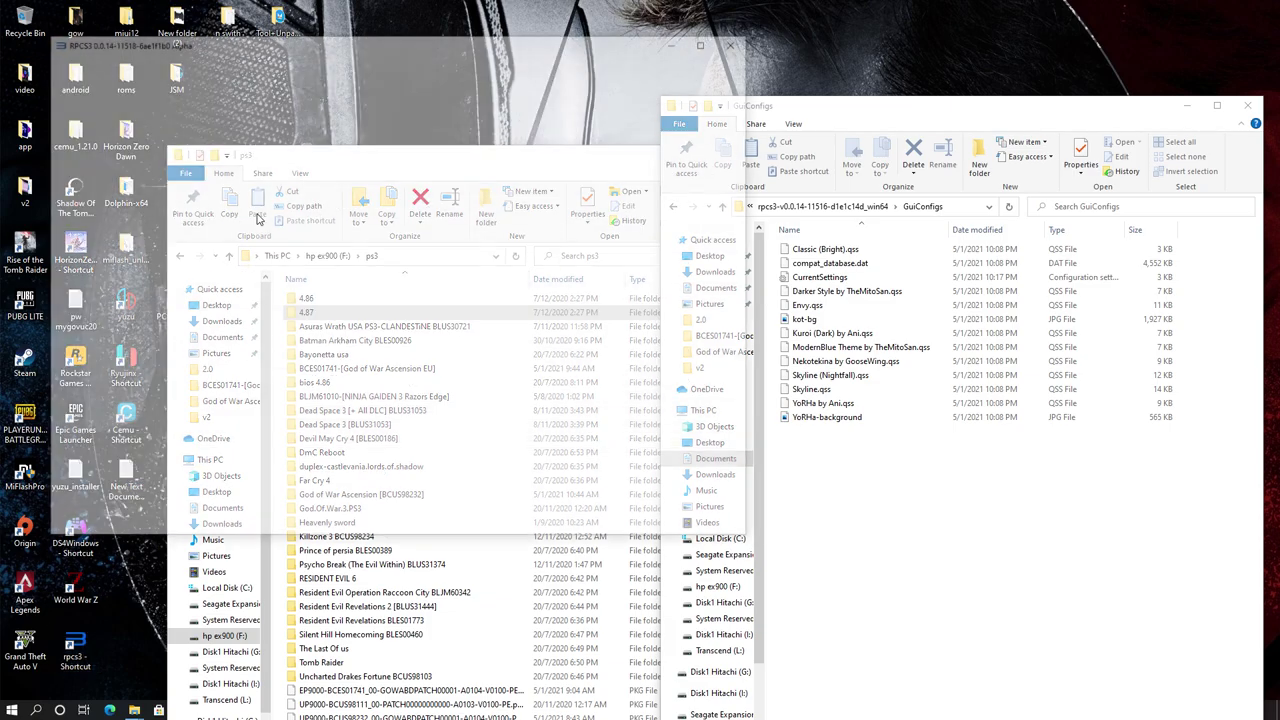
left_click(245, 82)
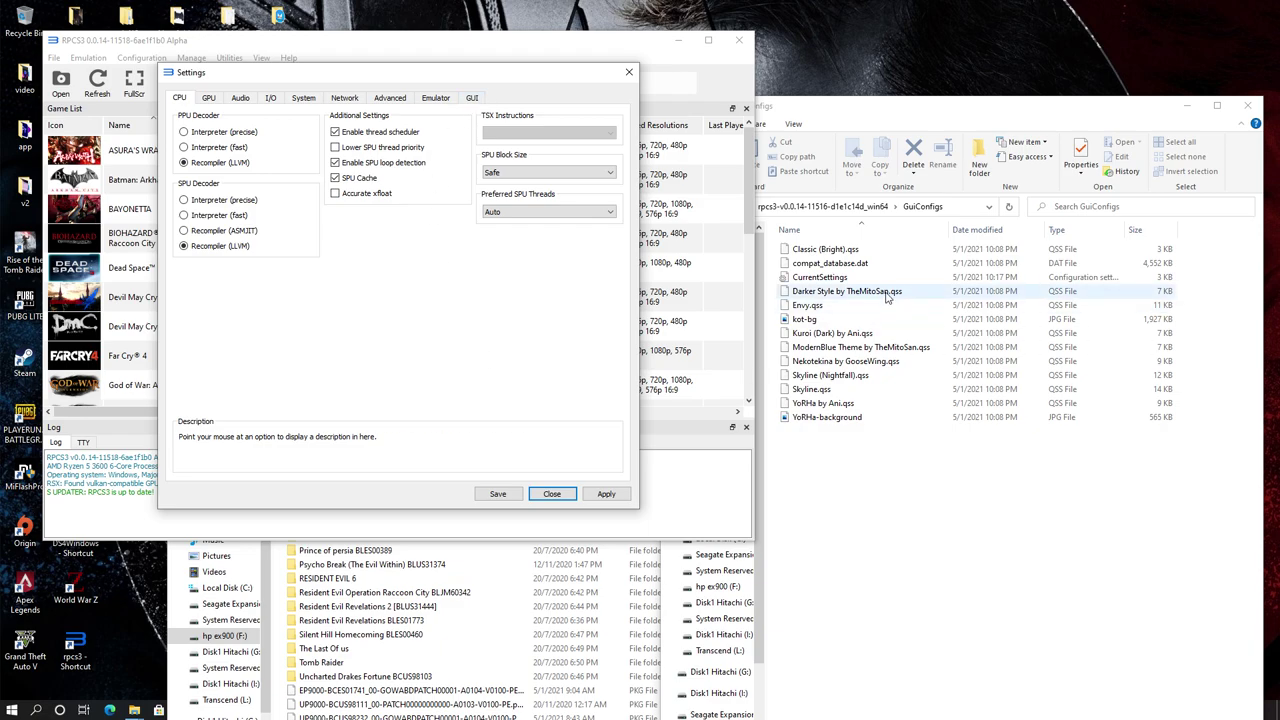
- Reopen CurrentSettings in Notepad++, change showDebugTab under Meta to true, save the file and close the editor
right_click(820, 279)
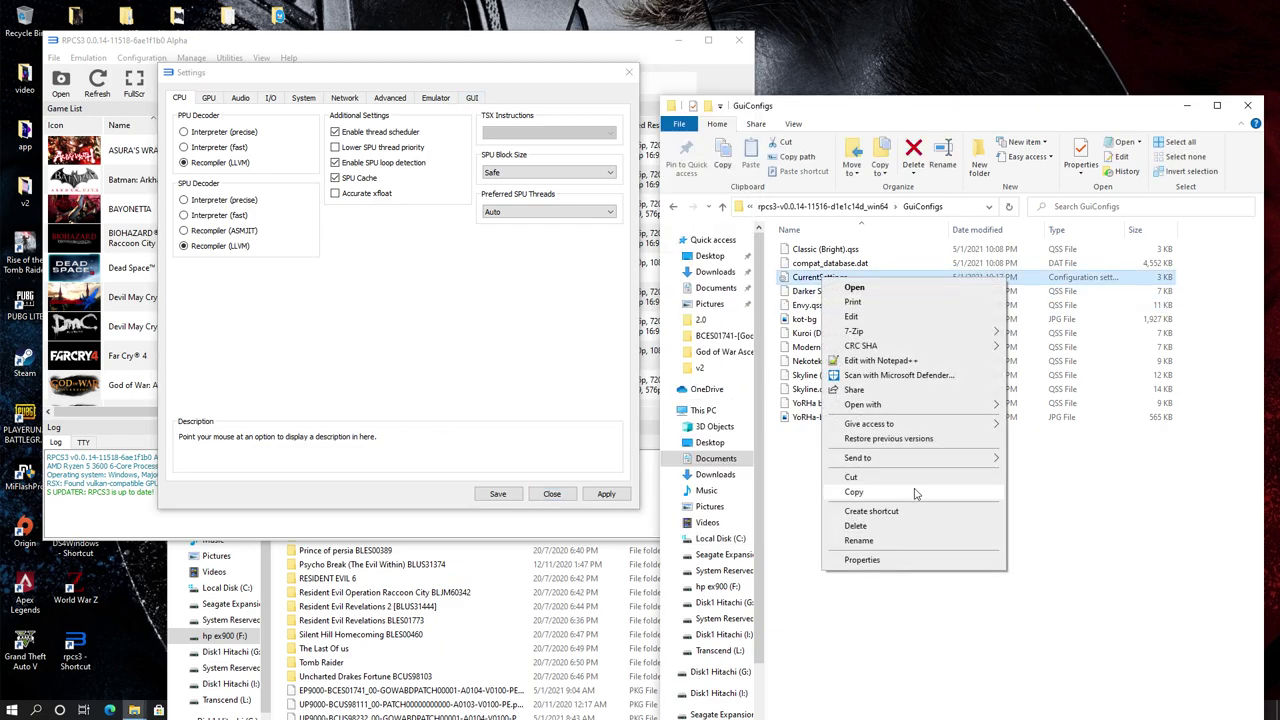
left_click(868, 361)
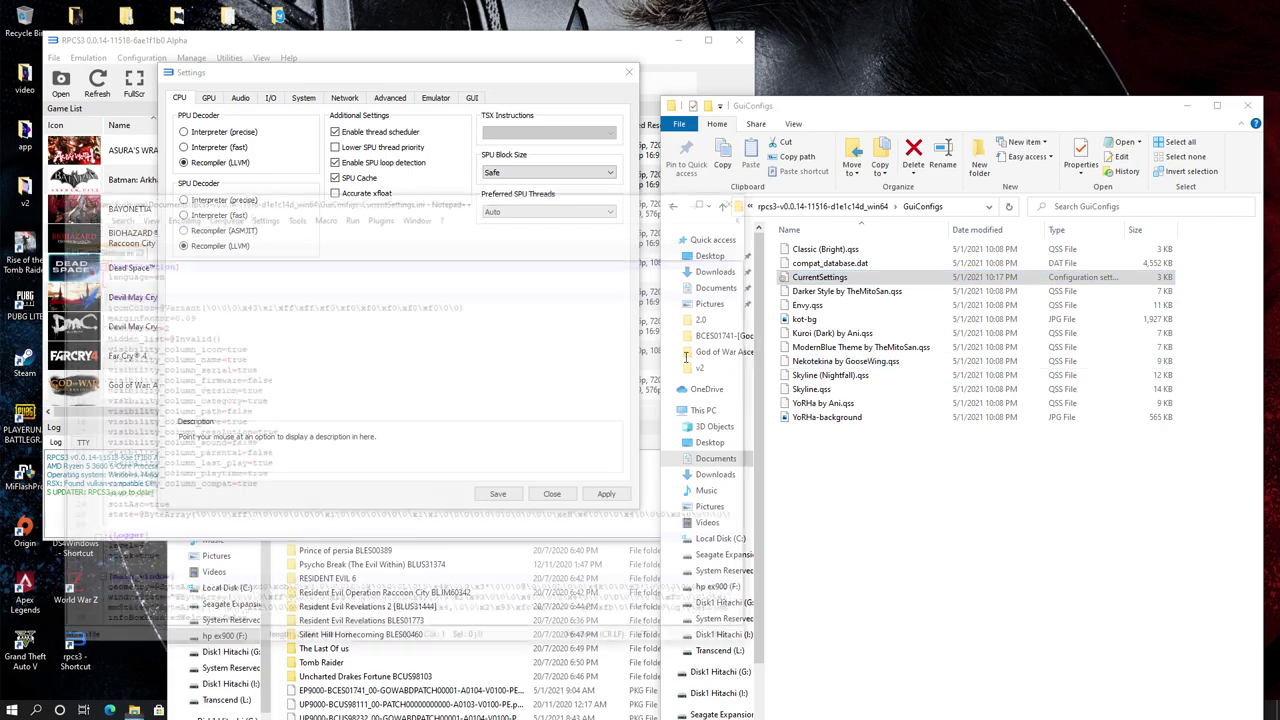
scroll(333, 411, "down", 6)
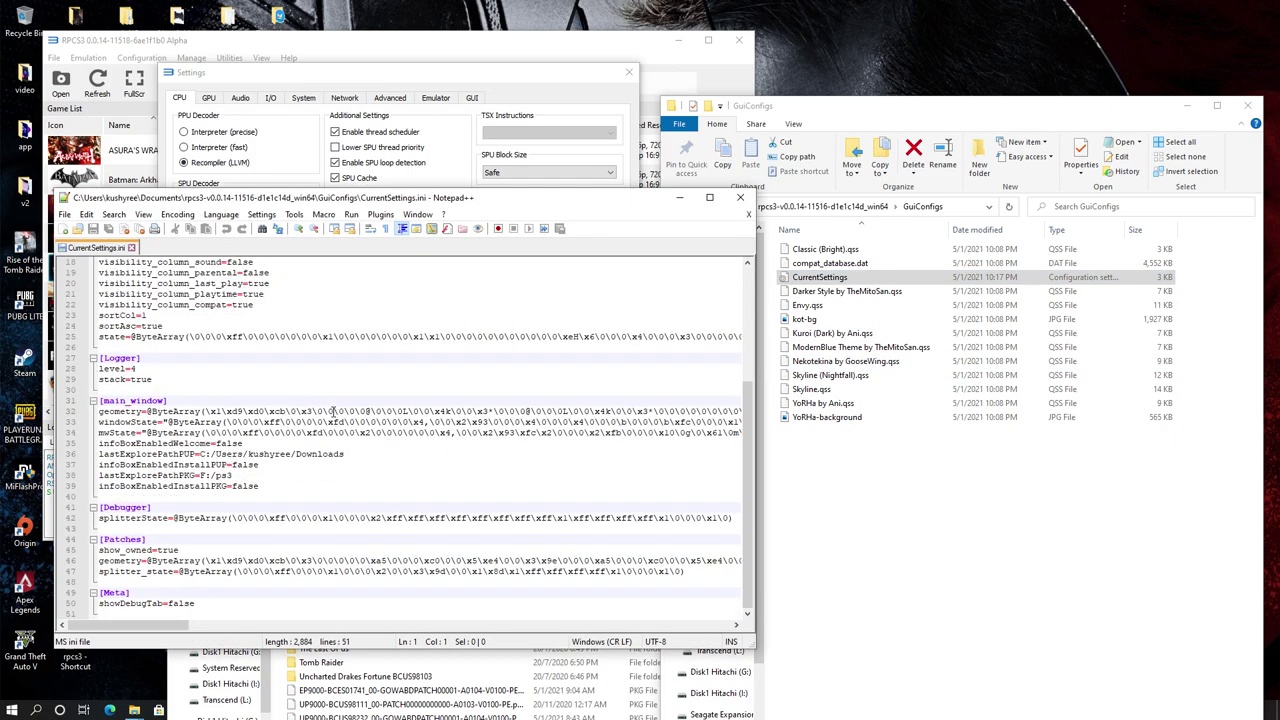
left_click(201, 603)
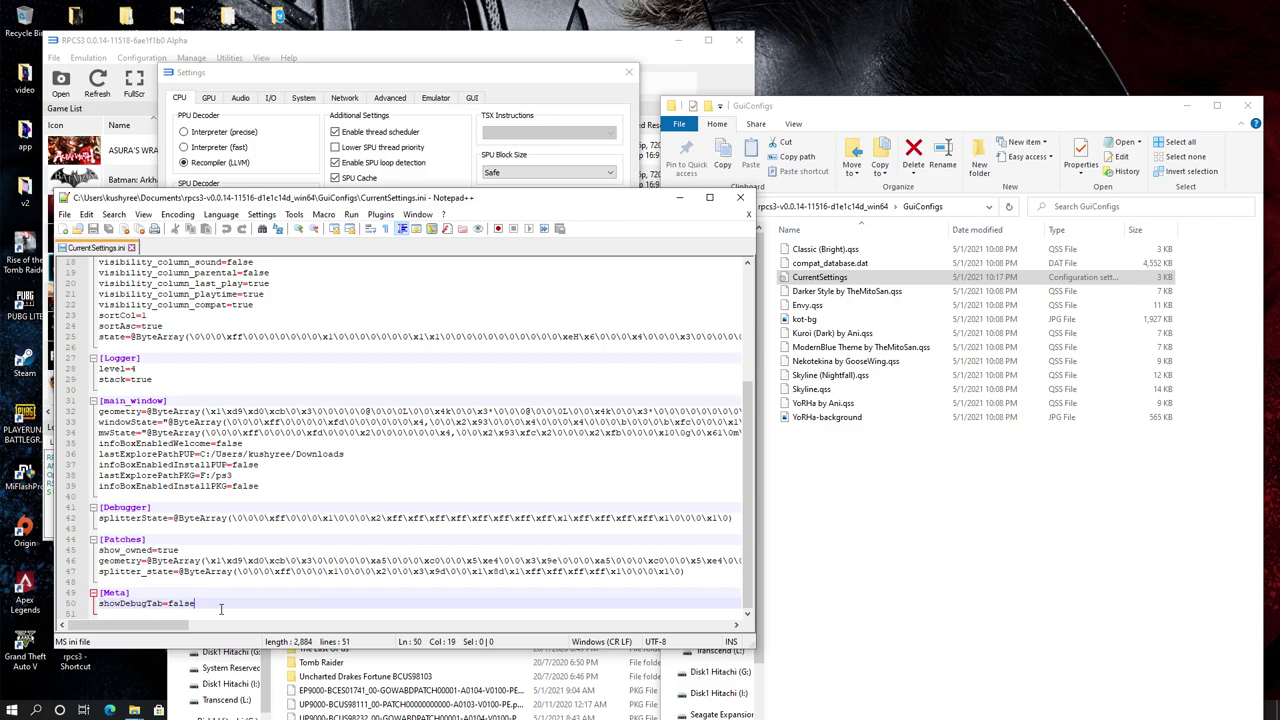
key("BackSpace")
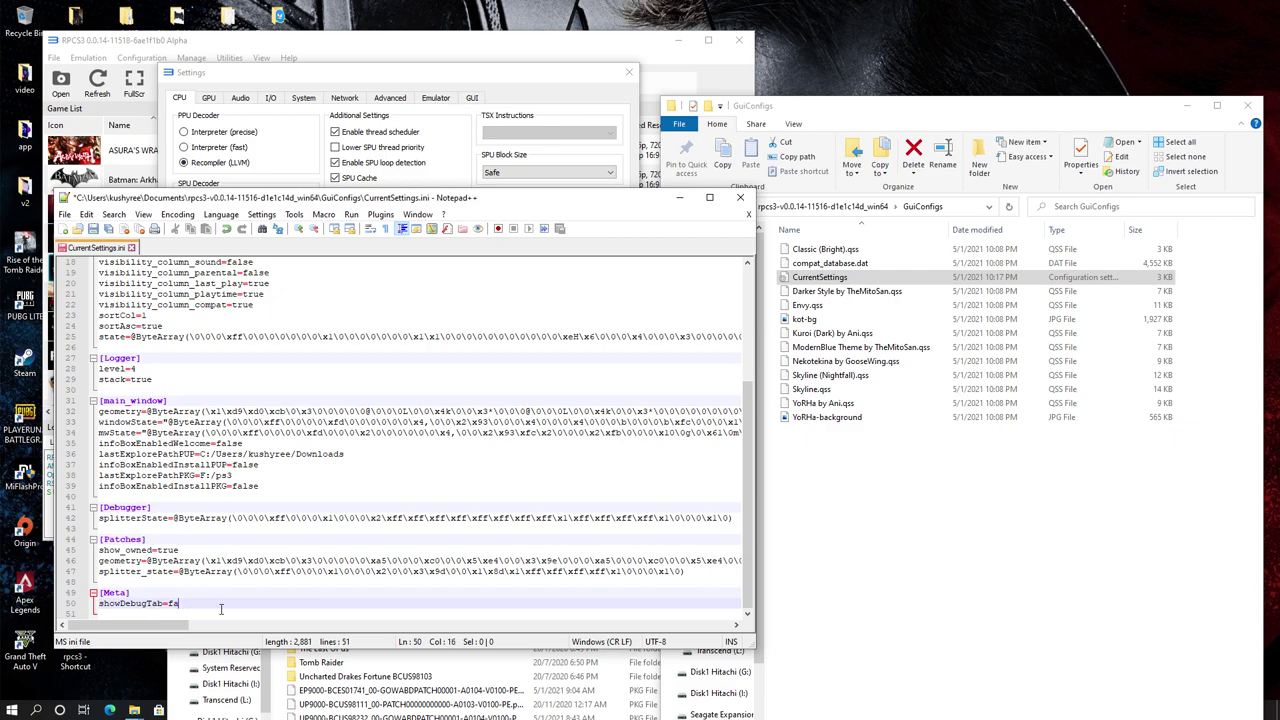
type("true")
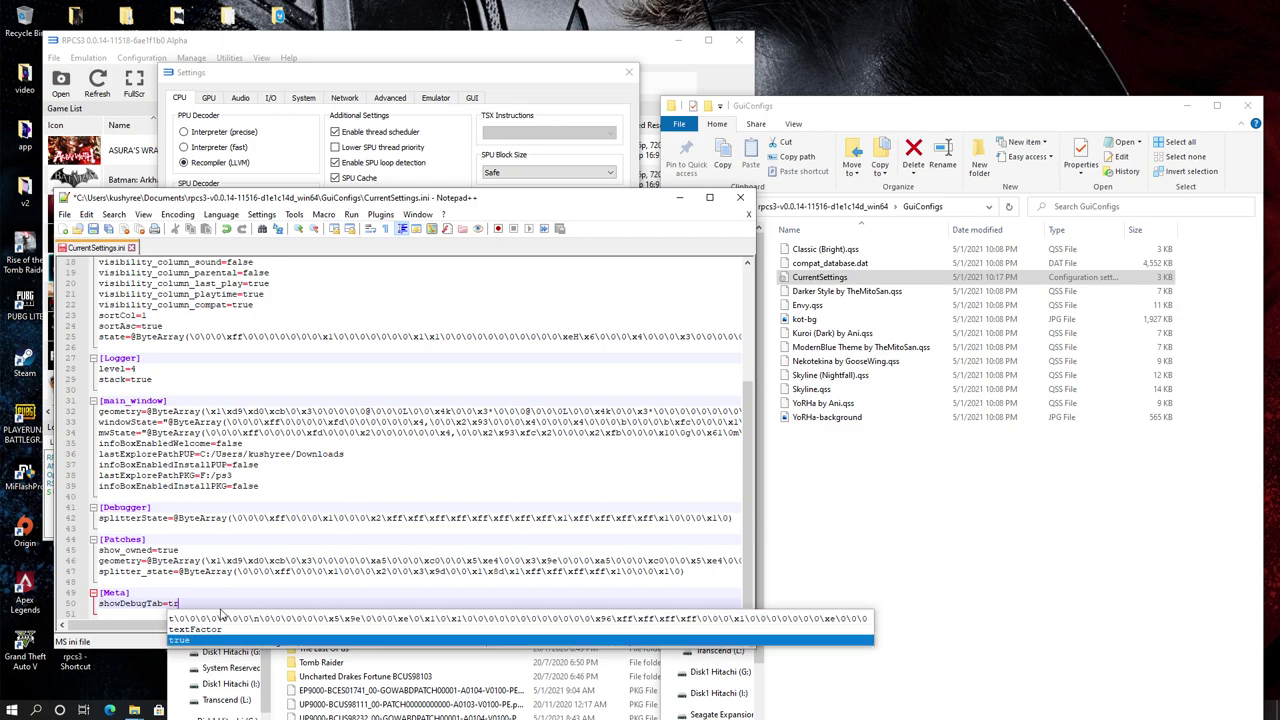
left_click(94, 229)
left_click(205, 506)
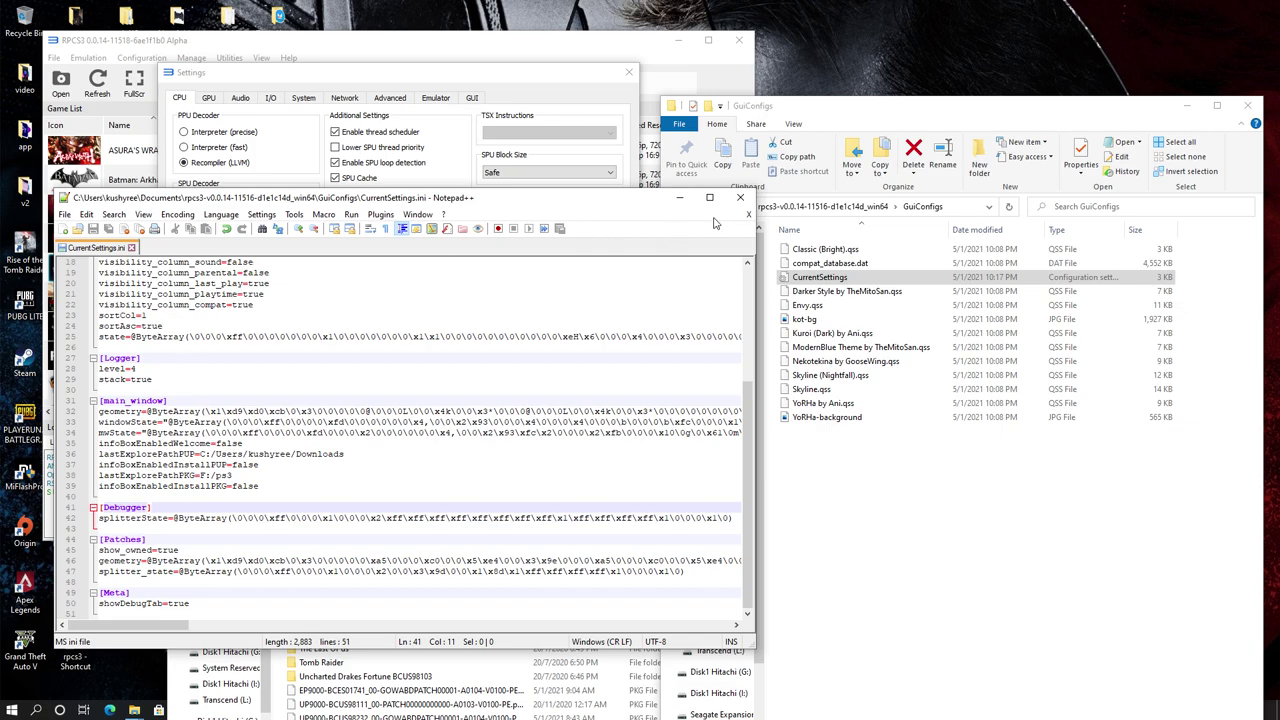
left_click(740, 197)
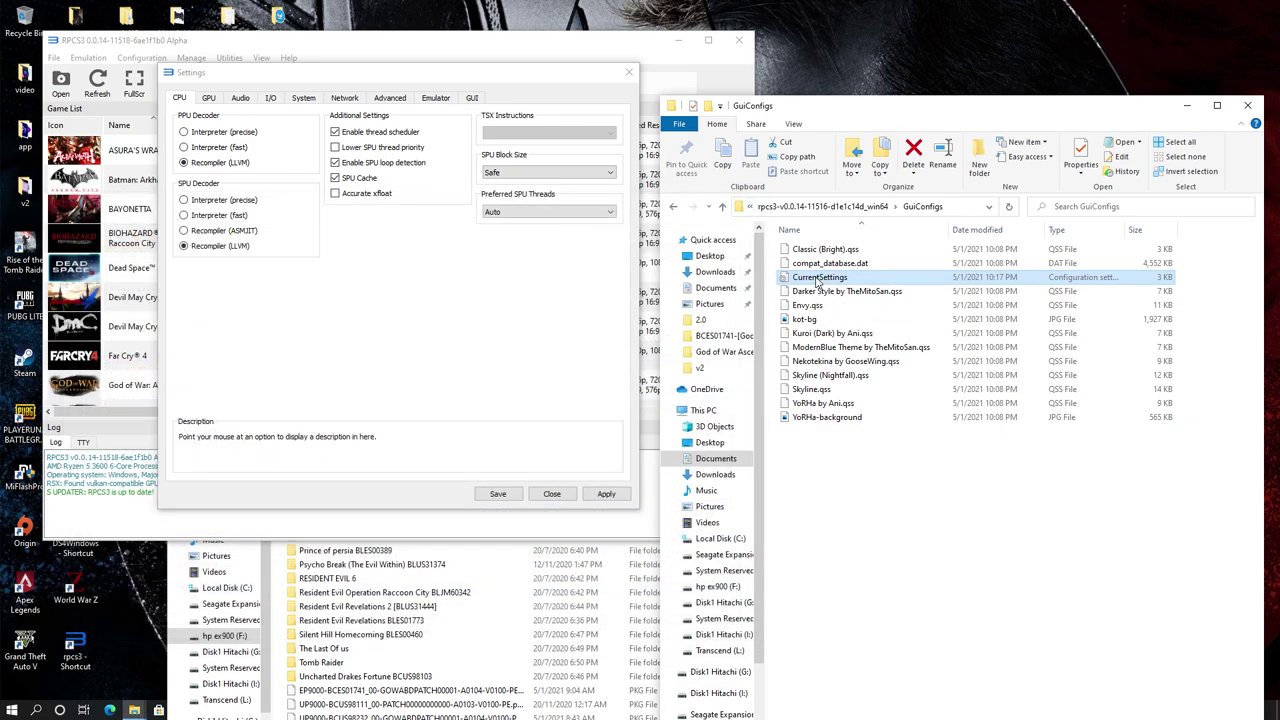
- Check the saved showDebugTab value in CurrentSettings with Notepad++ and close the editor
right_click(818, 280)
left_click(843, 360)
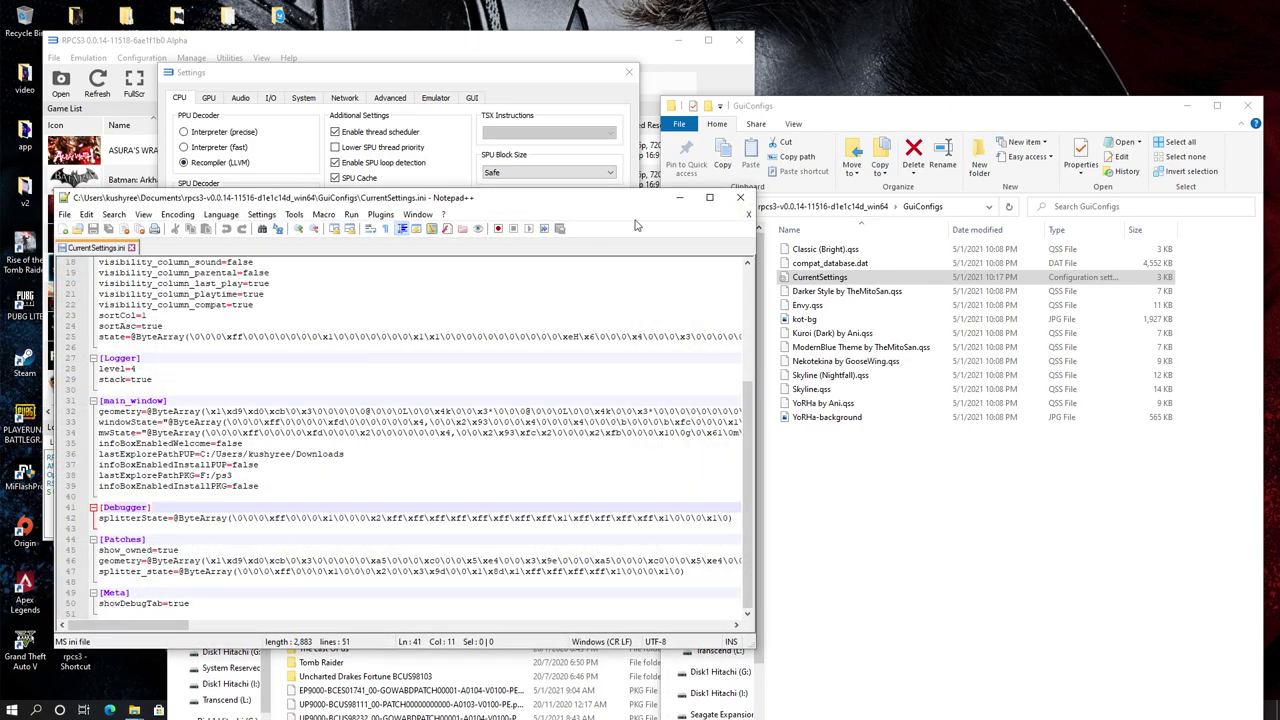
left_click(740, 197)
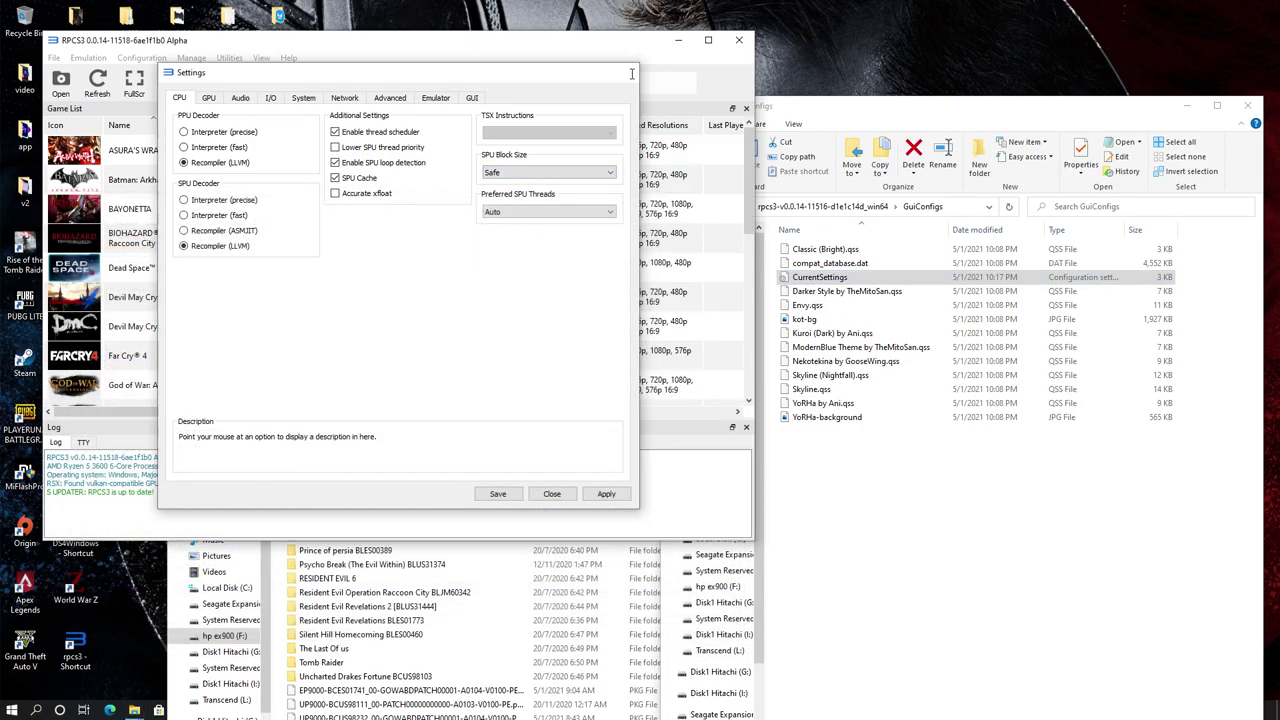
- Close and reopen the emulator's settings window to look for the debug tab, and leave it closed
left_click(628, 72)
left_click(244, 85)
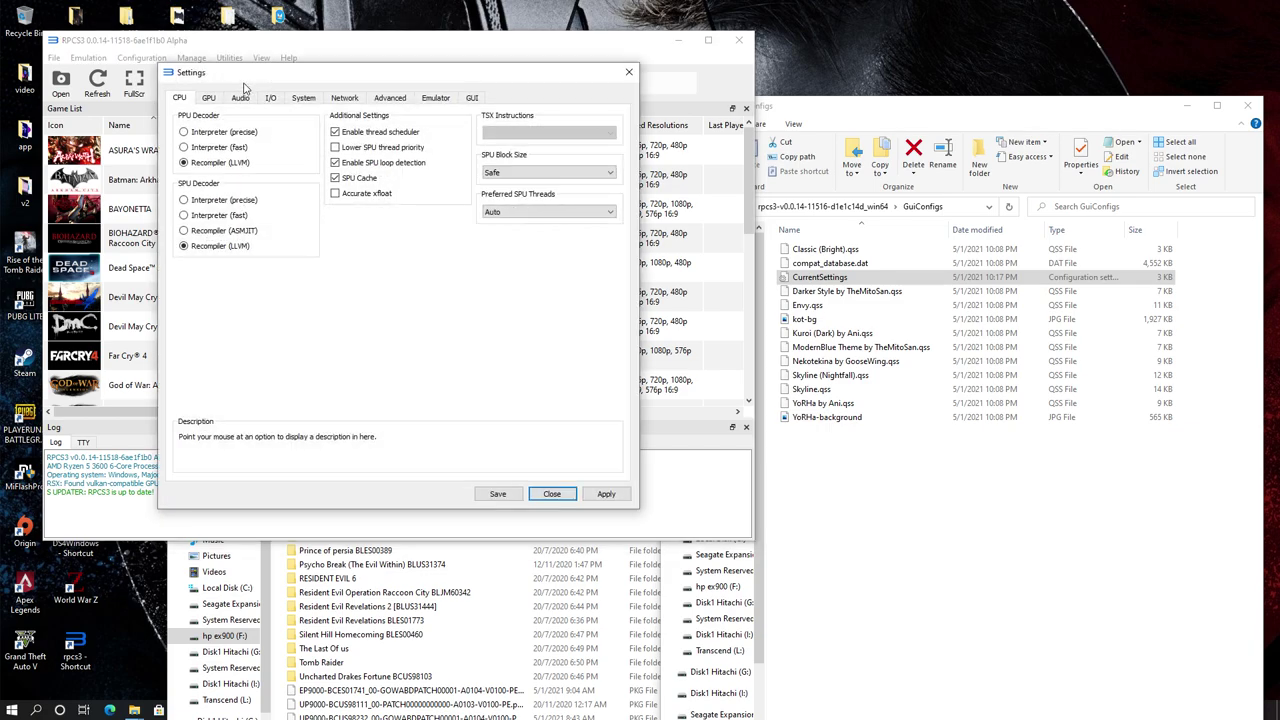
left_click(629, 75)
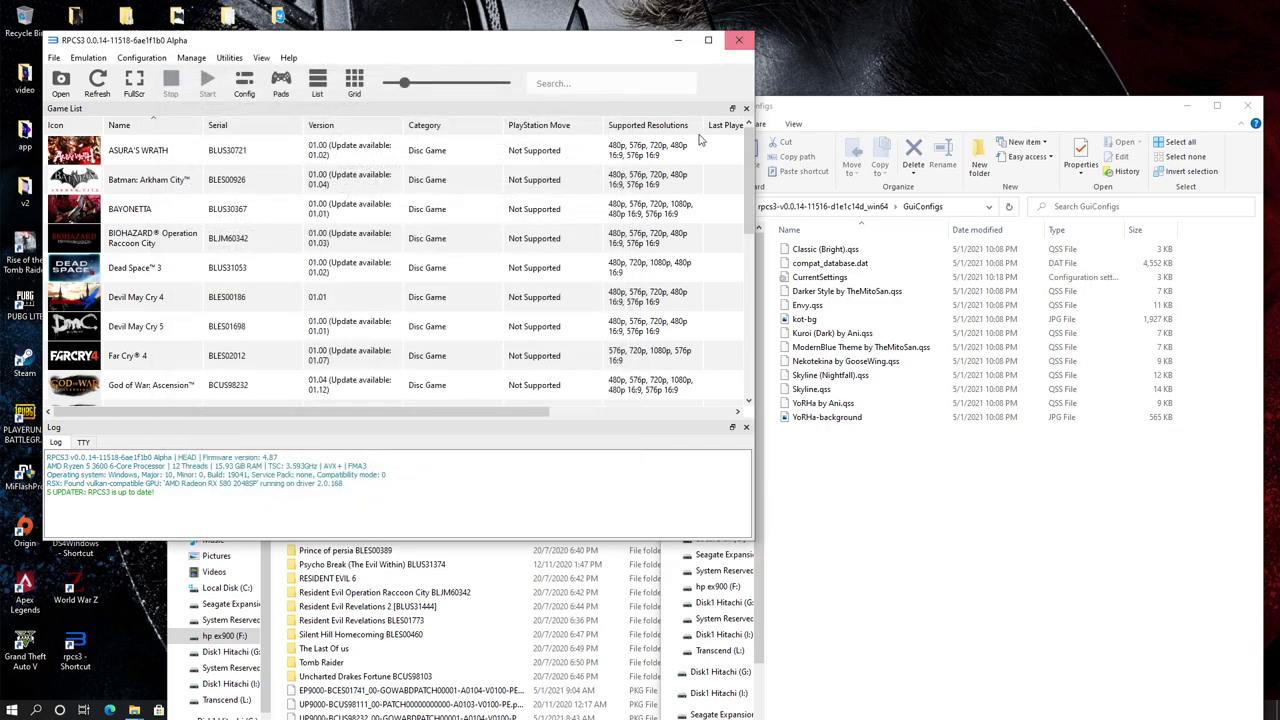
- Bring up the editing options for the CurrentSettings file in the GuiConfigs folder
left_click(818, 277)
right_click(813, 277)
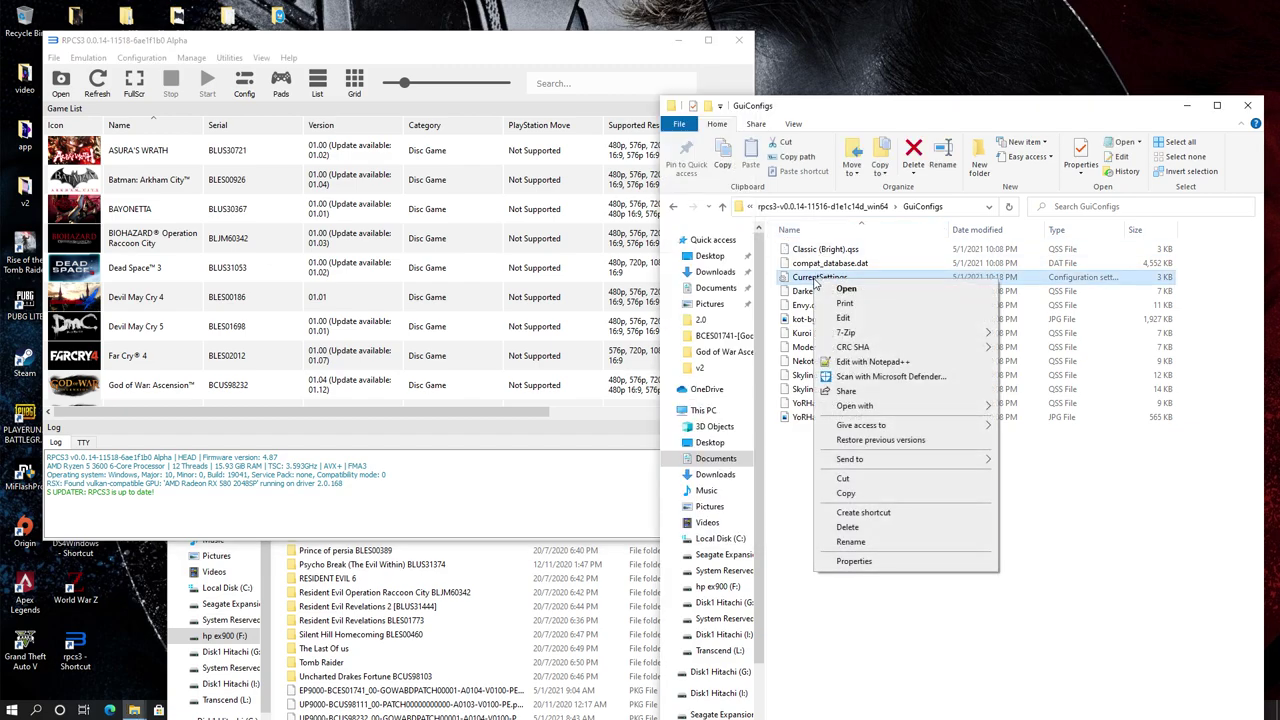
- Open the CurrentSettings file in Notepad++ to check its showDebugTab setting, and close all open windows
left_click(845, 361)
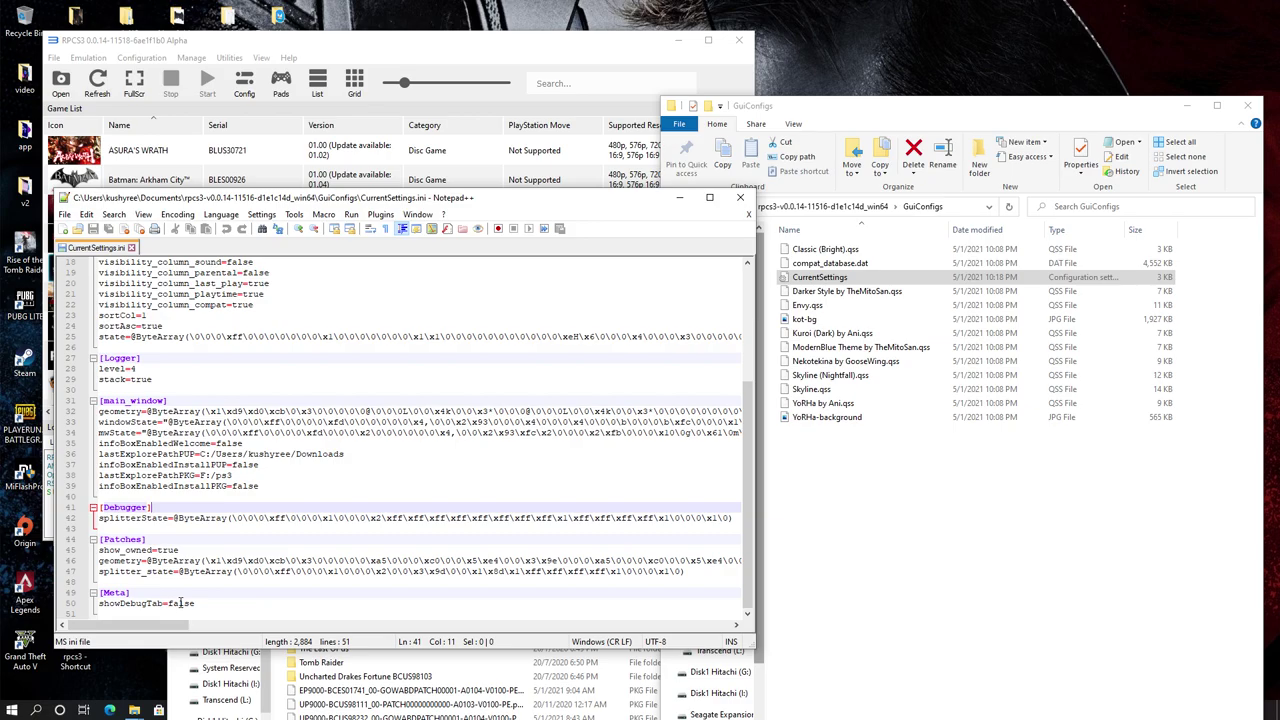
left_click(740, 197)
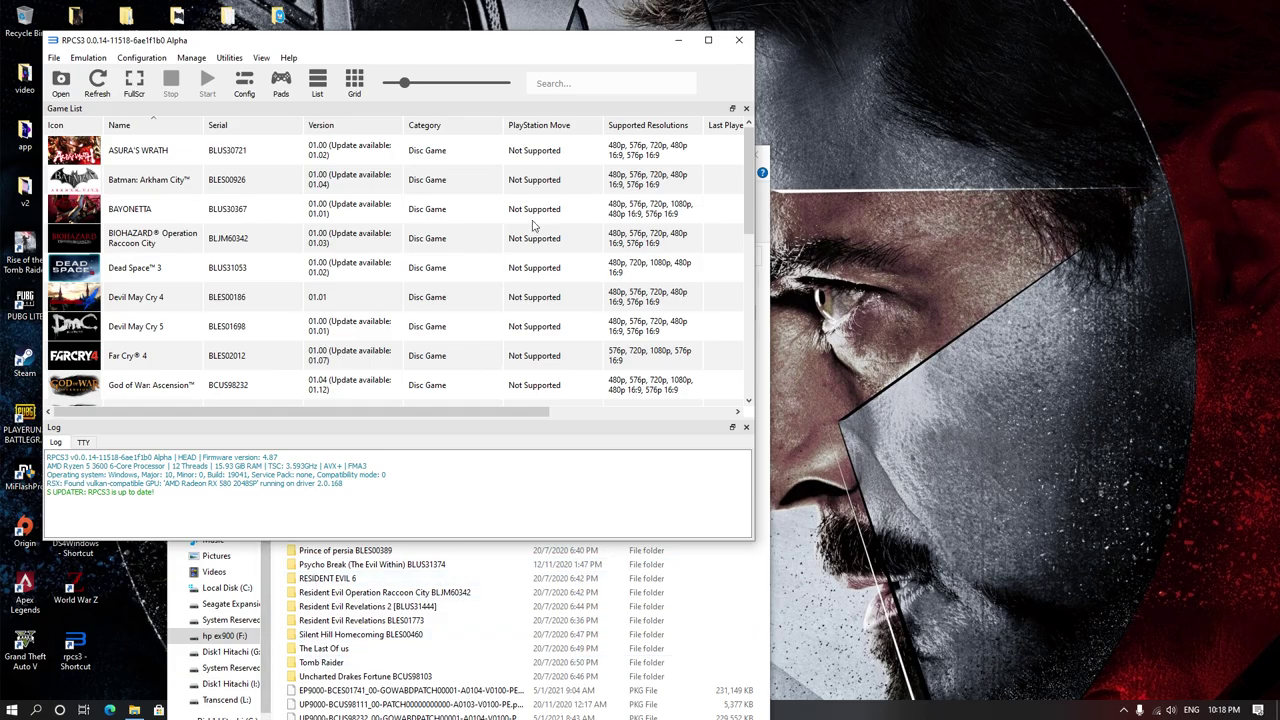
left_click(739, 40)
left_click(755, 157)
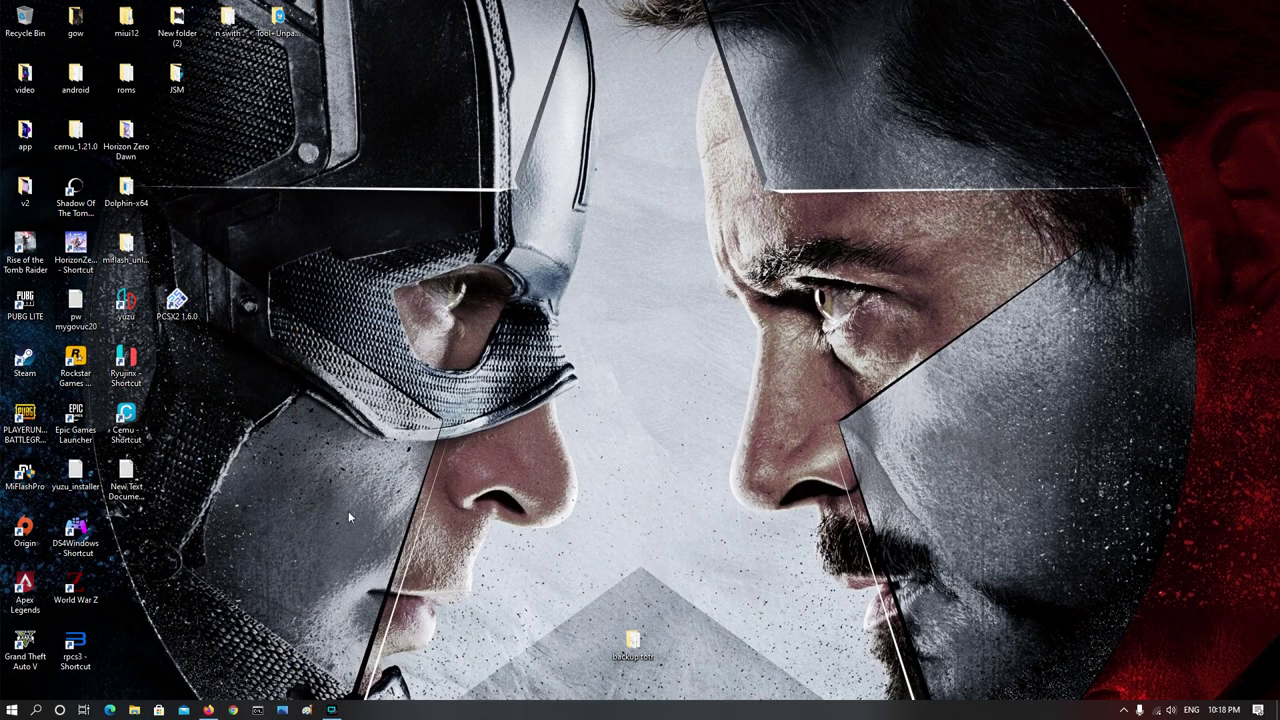
- Switch to Firefox, open the bookmarked List All Game PS3 page and browse its game list
left_click(208, 710)
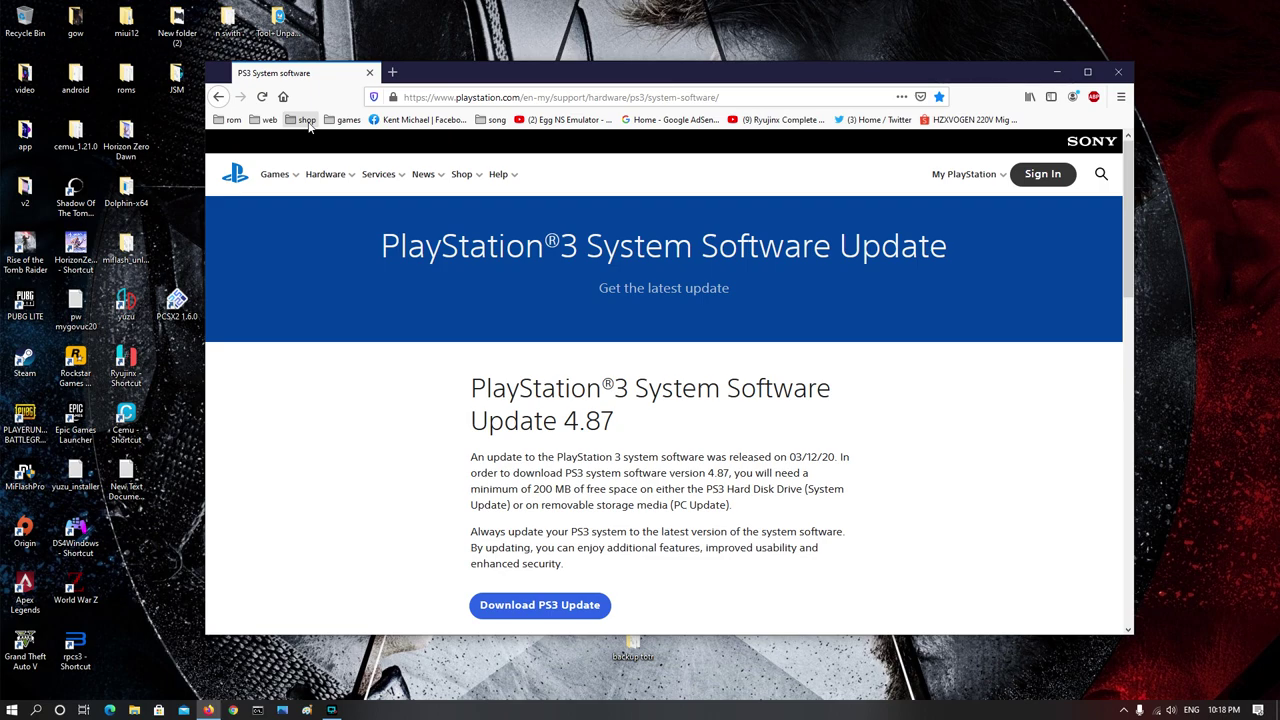
left_click(345, 120)
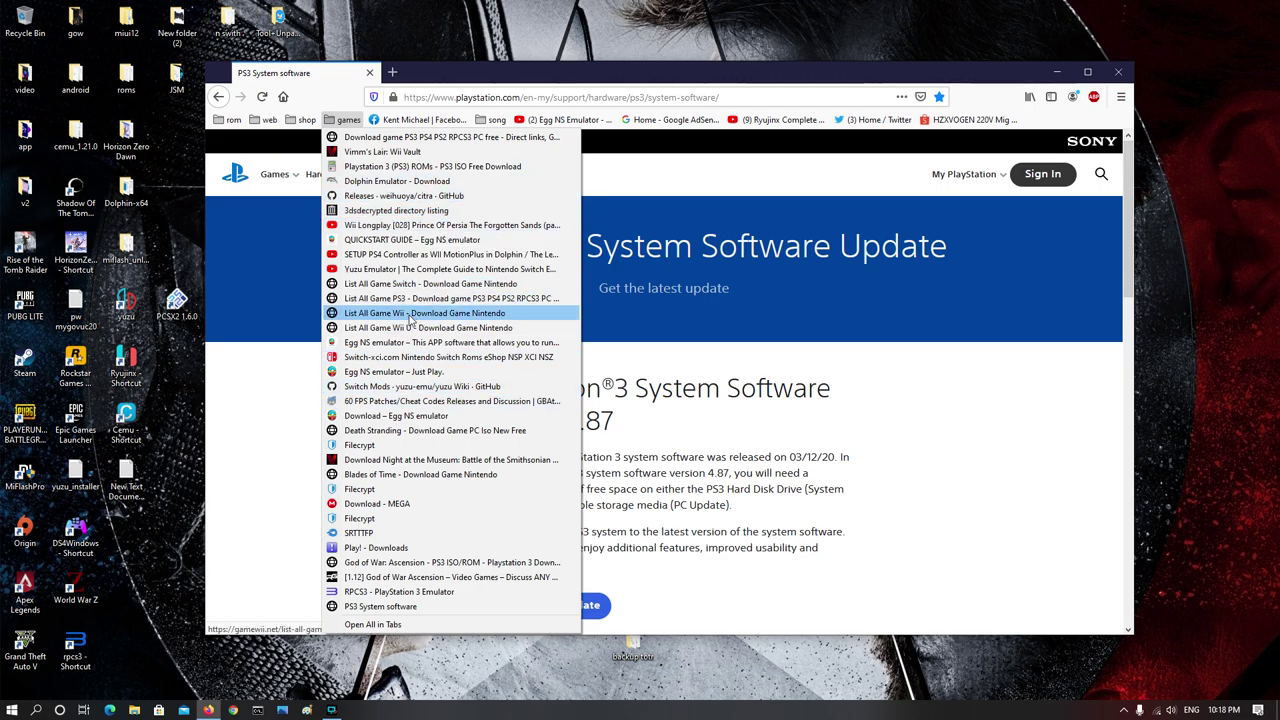
left_click(440, 298)
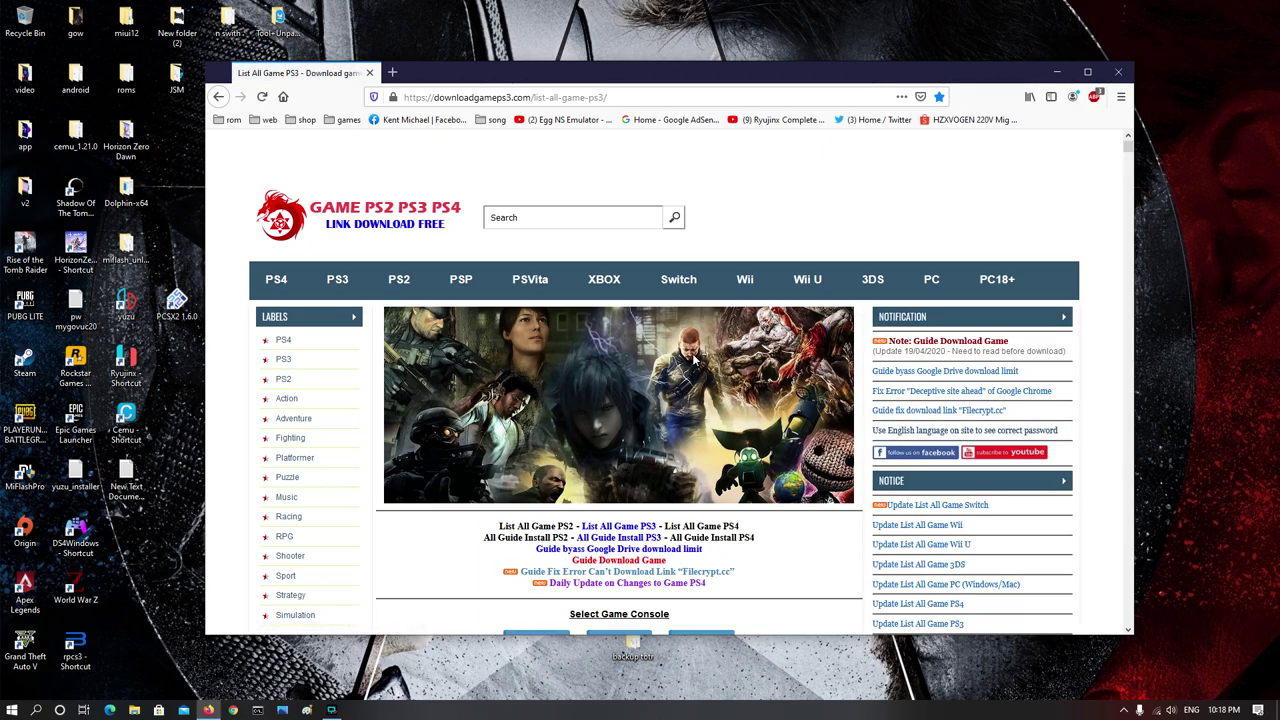
scroll(693, 357, "down", 5)
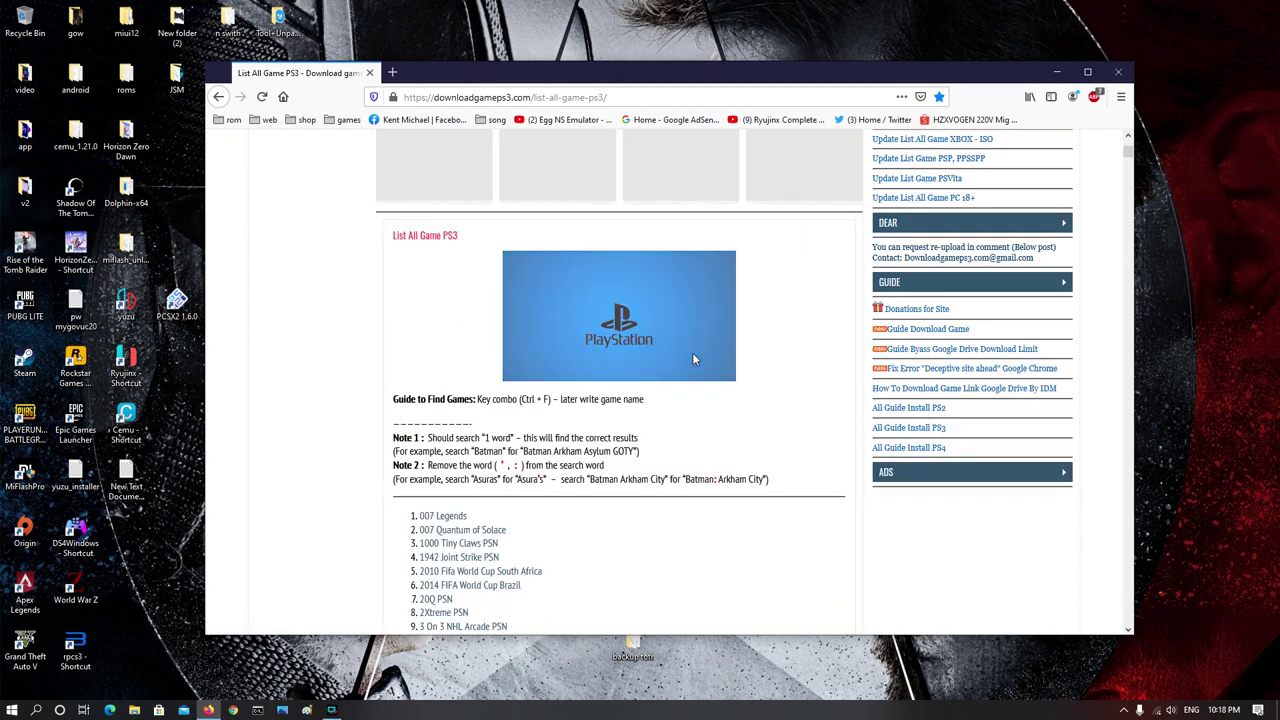
scroll(693, 359, "down", 6)
scroll(695, 359, "down", 8)
scroll(695, 359, "down", 12)
scroll(695, 359, "down", 10)
scroll(695, 359, "down", 8)
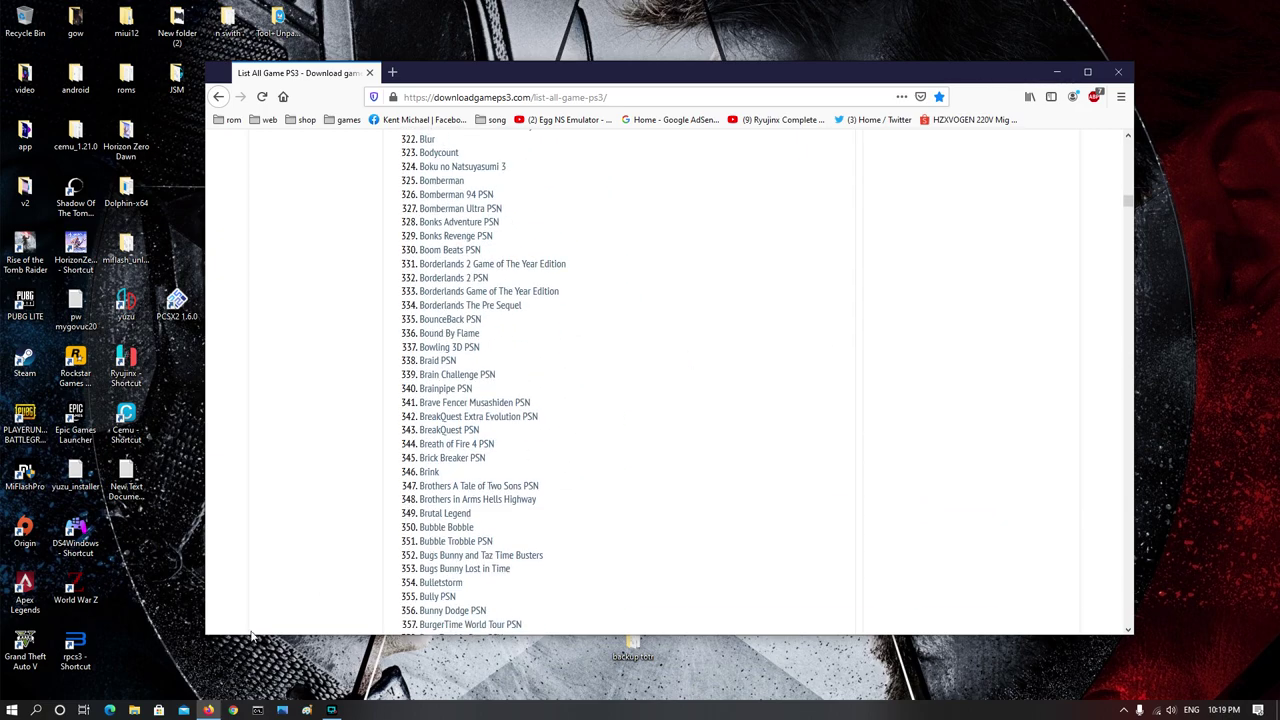
- Switch to File Explorer and view the properties of the God of War Ascension [BCUS98232] folder in F:\ps3
left_click(134, 710)
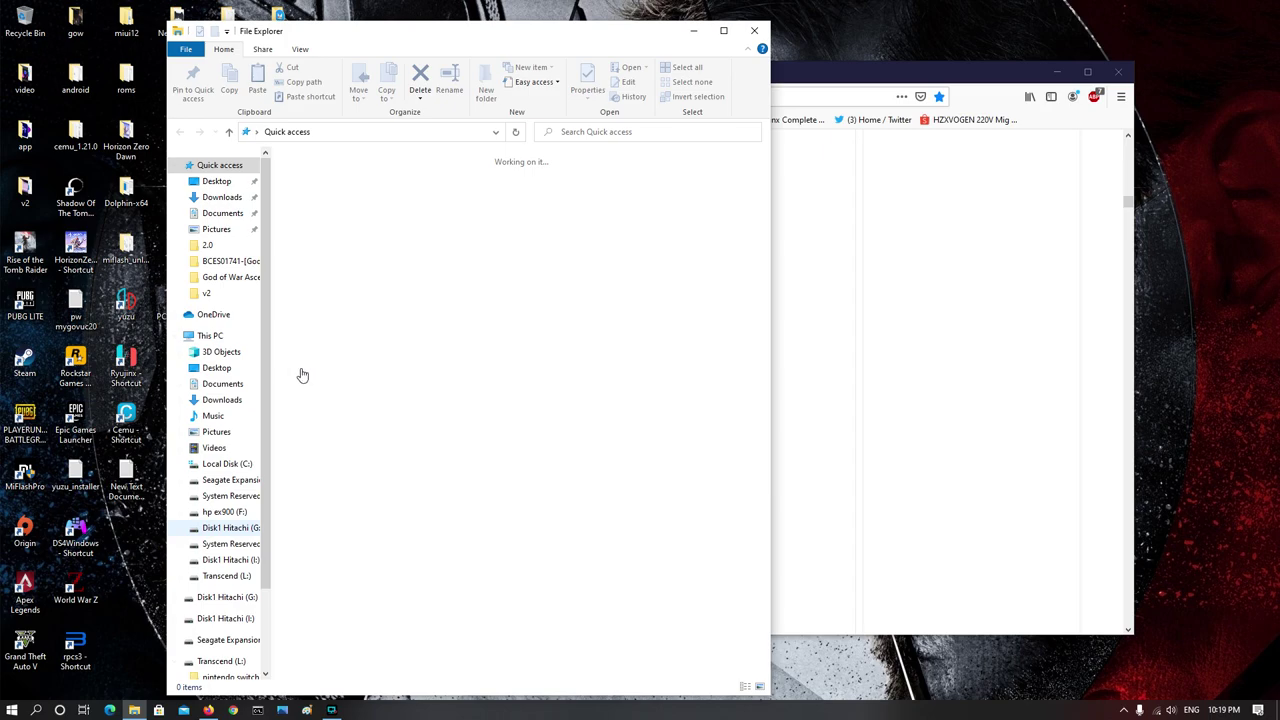
left_click(222, 512)
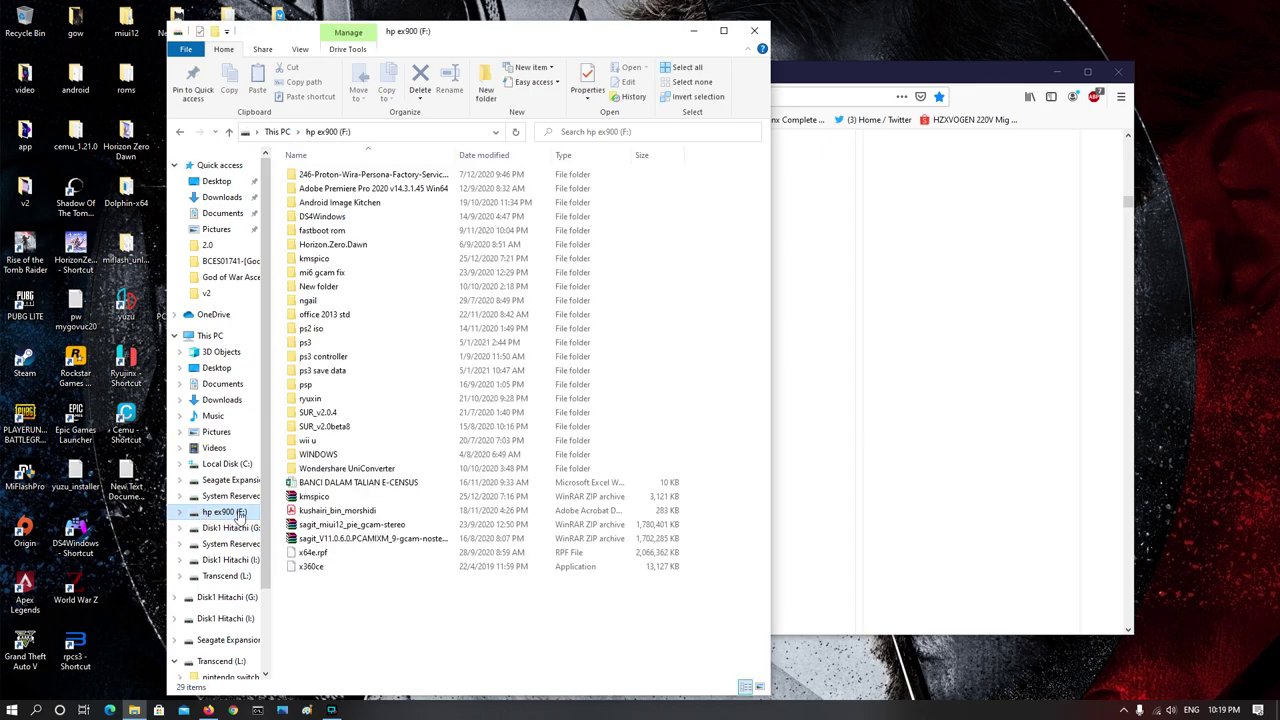
double_click(310, 342)
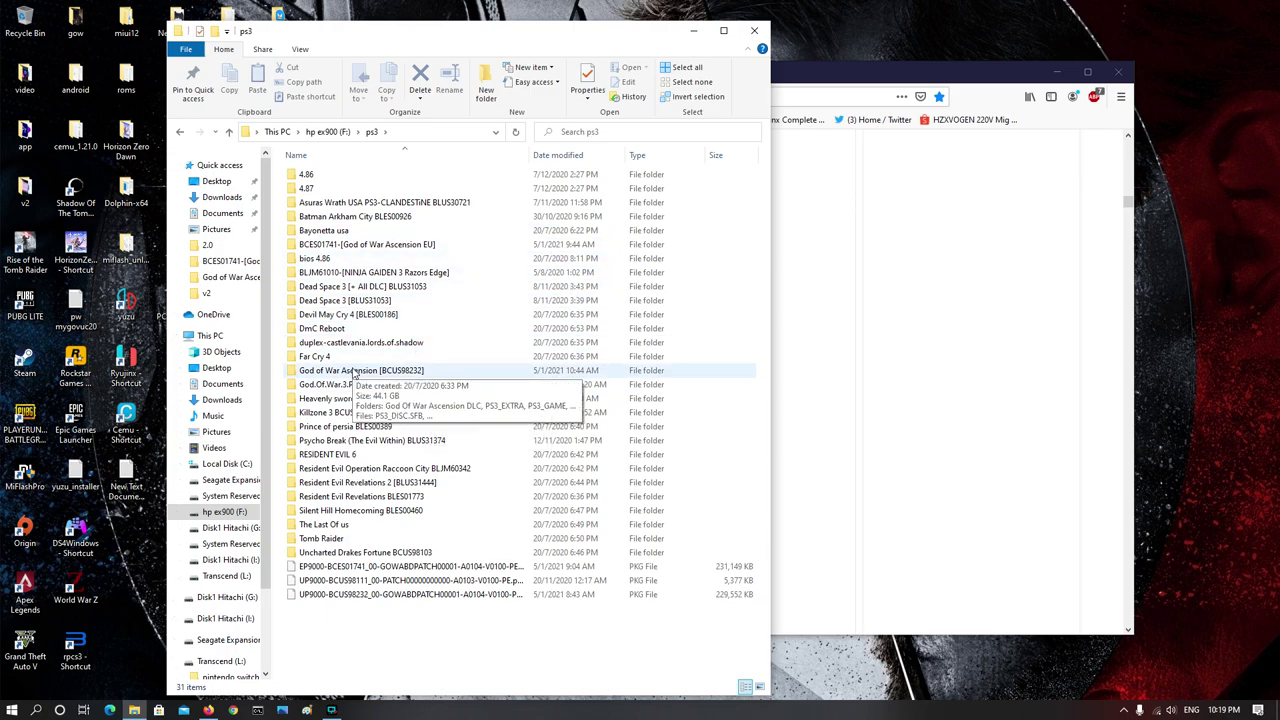
right_click(352, 373)
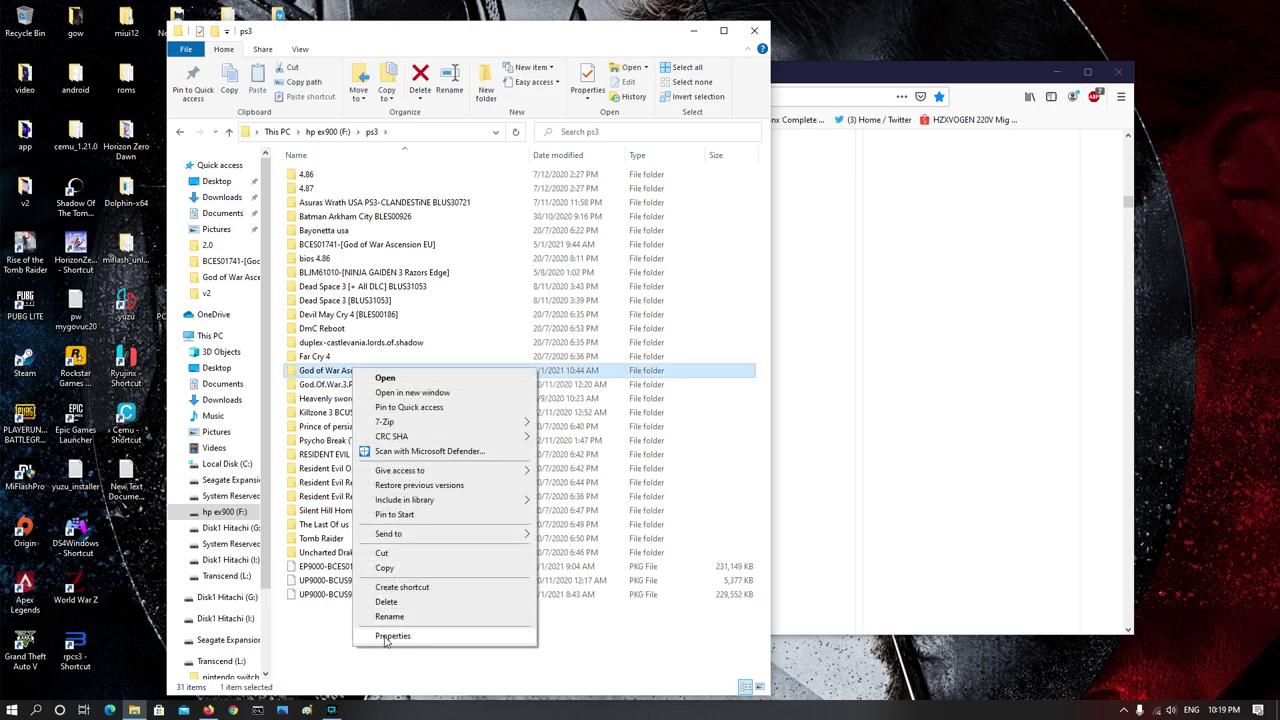
left_click(392, 636)
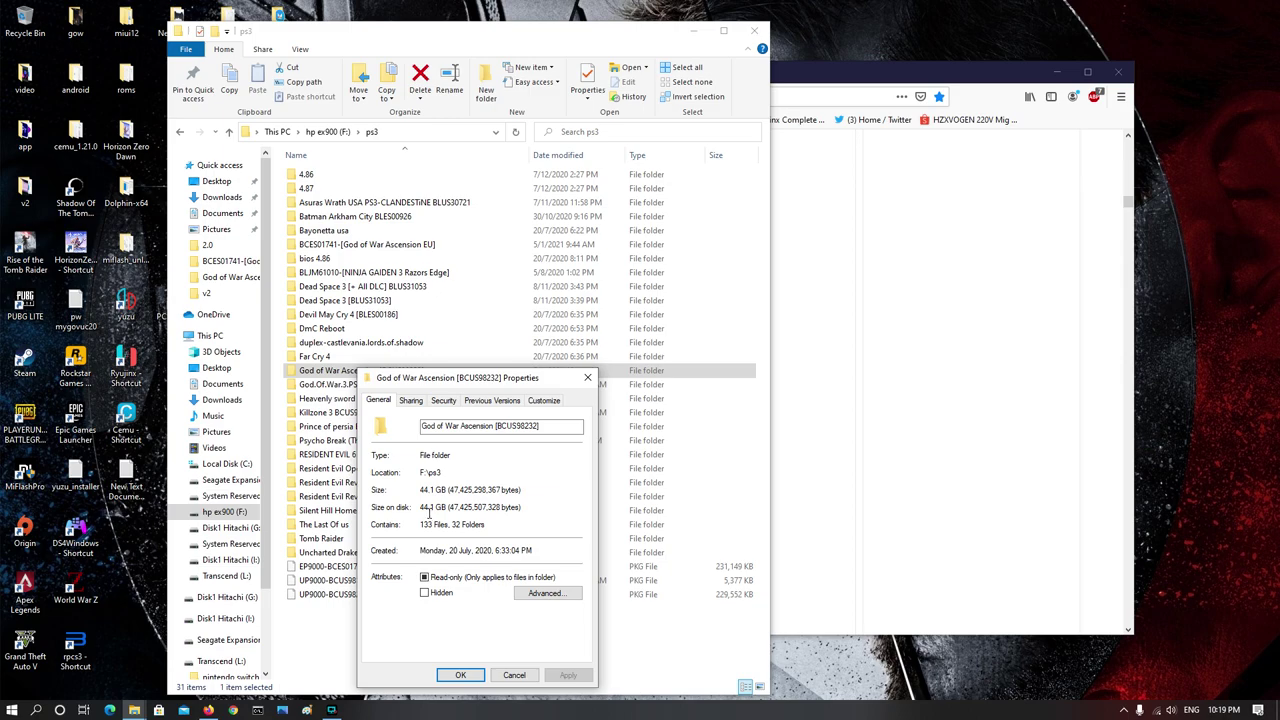
left_click_drag(465, 378, 722, 291)
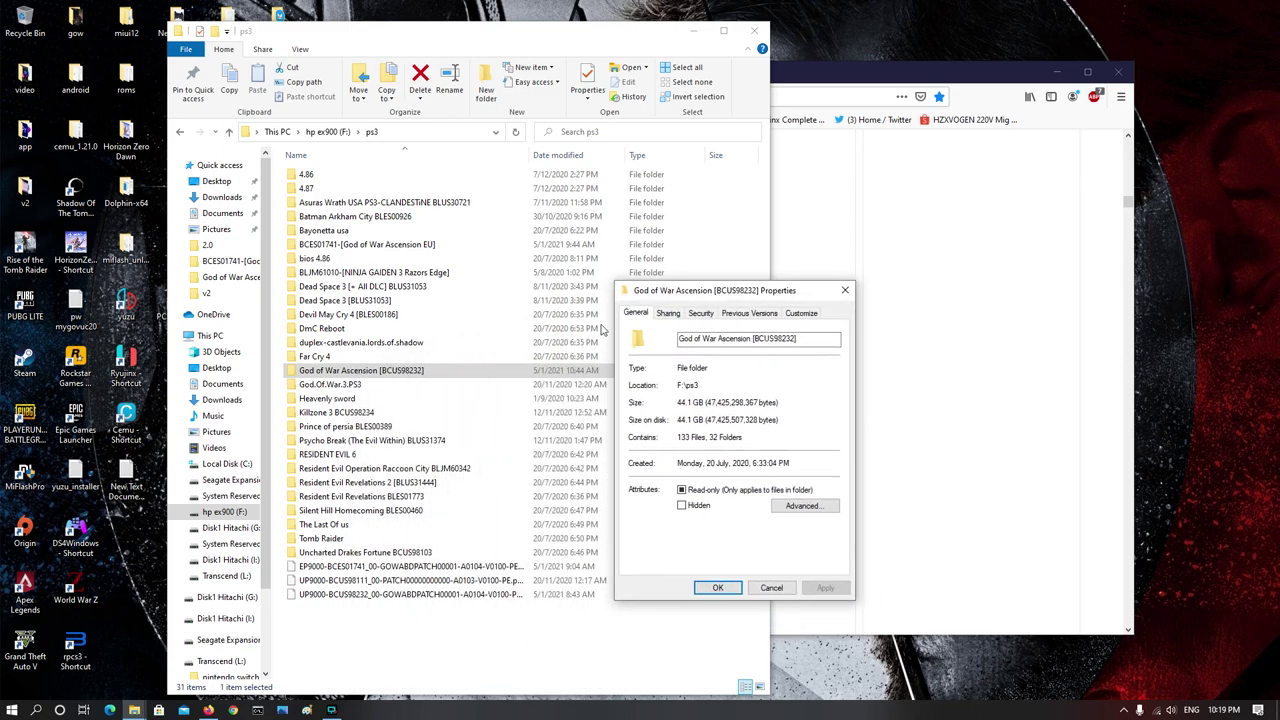
- View the properties of the God.Of.War.3.PS3 folder to check its size, and close both folders' properties
right_click(331, 387)
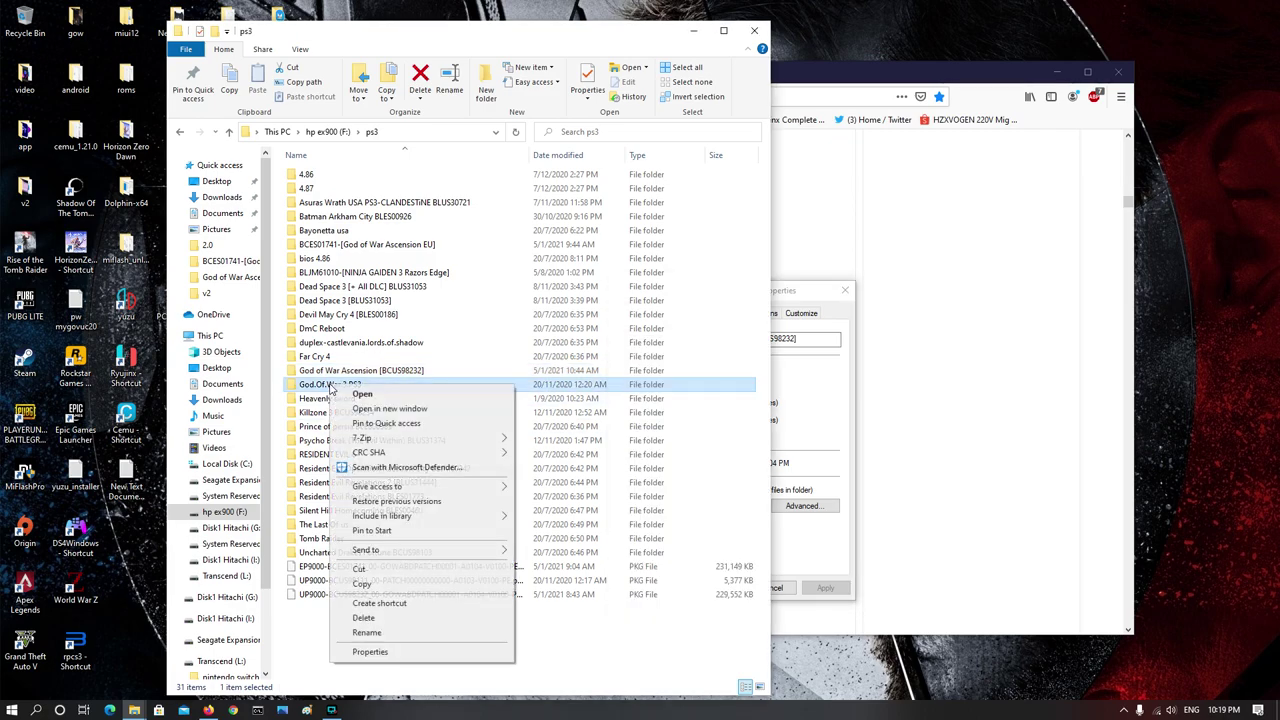
left_click(370, 652)
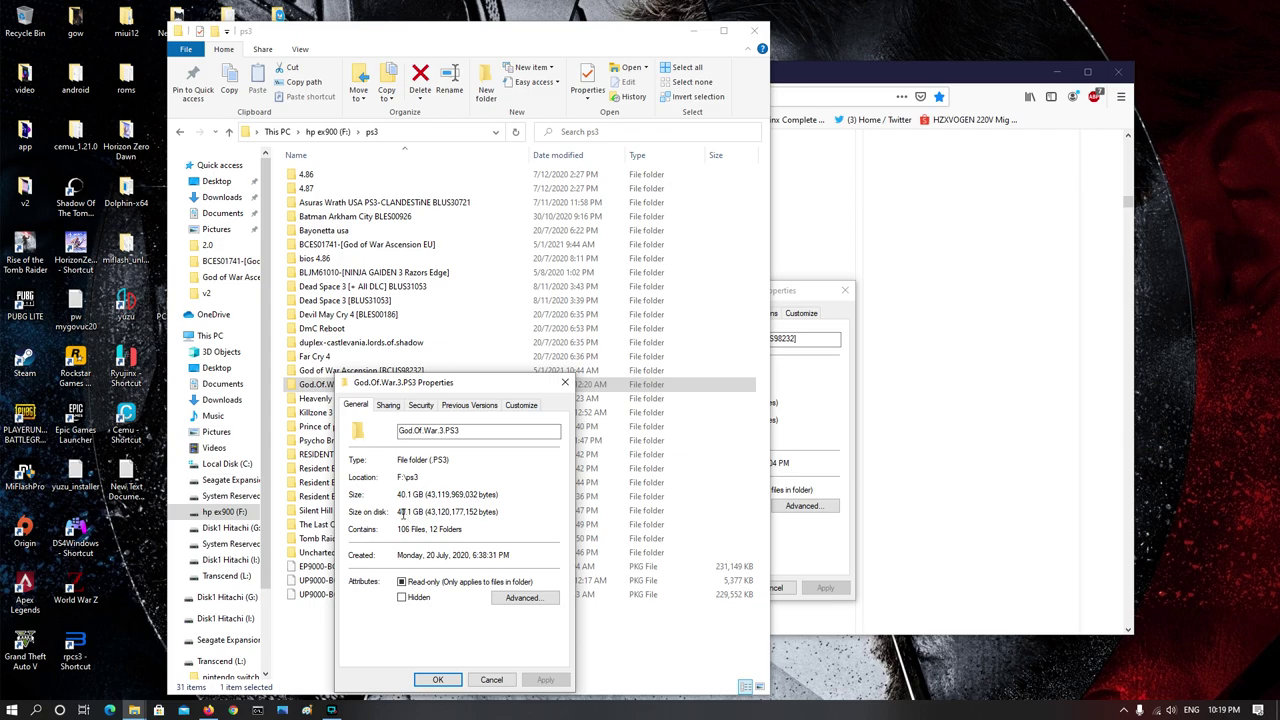
left_click(565, 383)
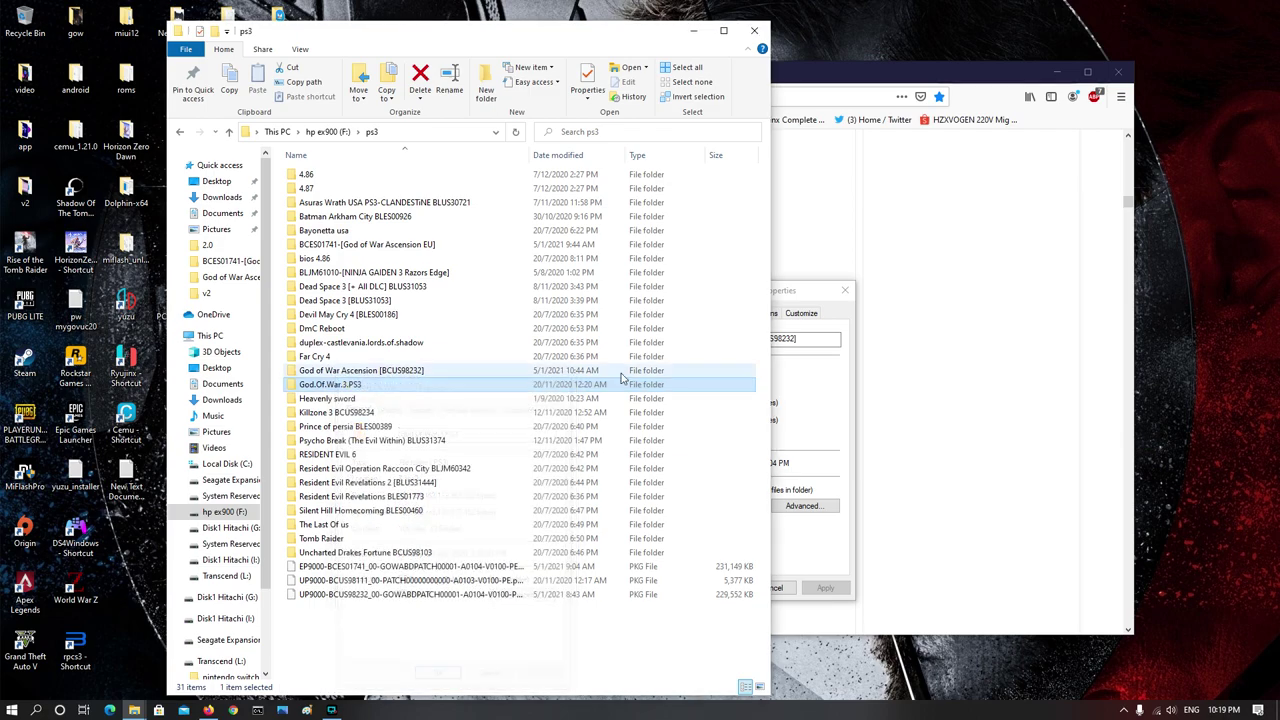
left_click(844, 291)
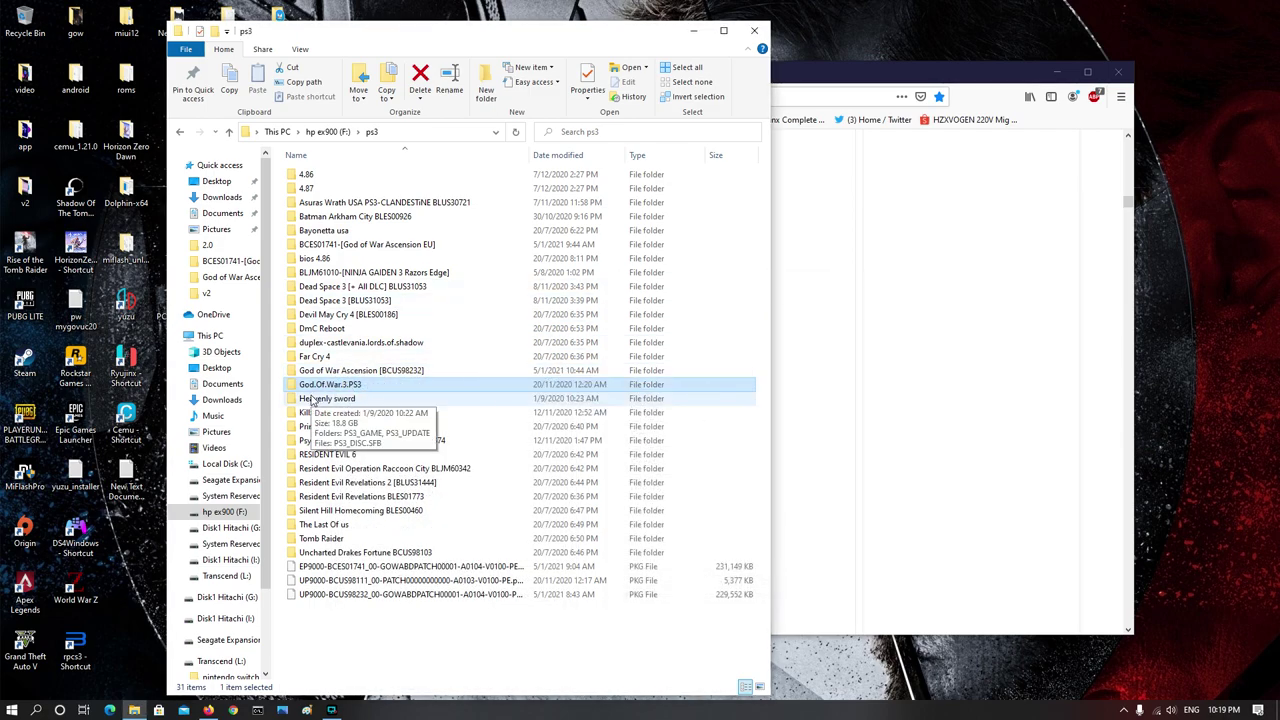
- Switch back to Firefox, find God of War 2 HD PSN in the PS3 game list and open its page
key("alt+Tab")
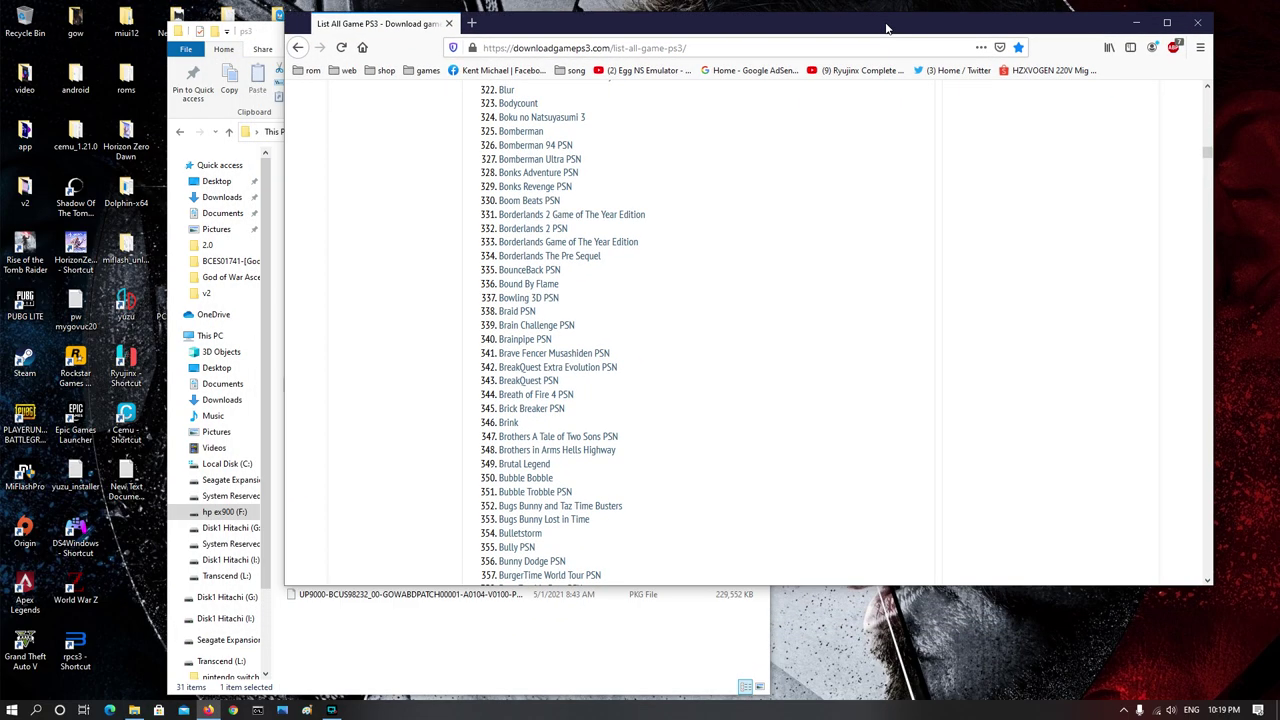
left_click_drag(1207, 162, 1165, 269)
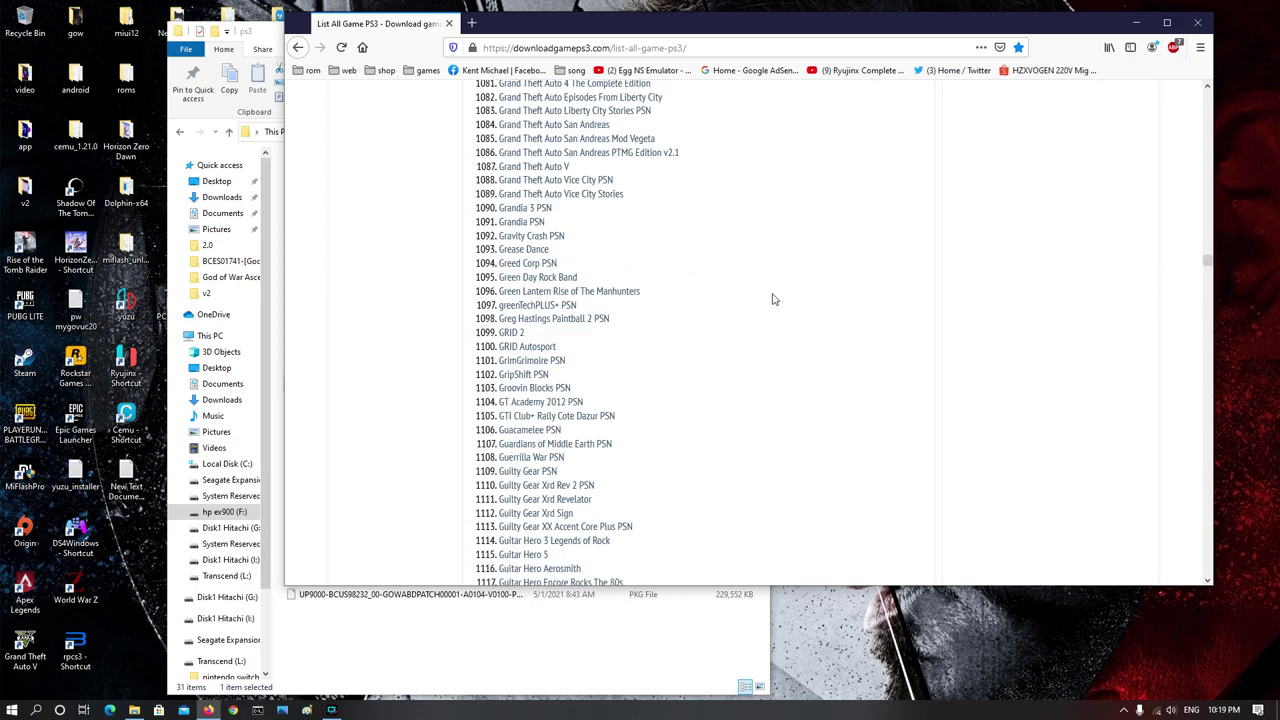
scroll(808, 291, "up", 10)
scroll(675, 265, "up", 2)
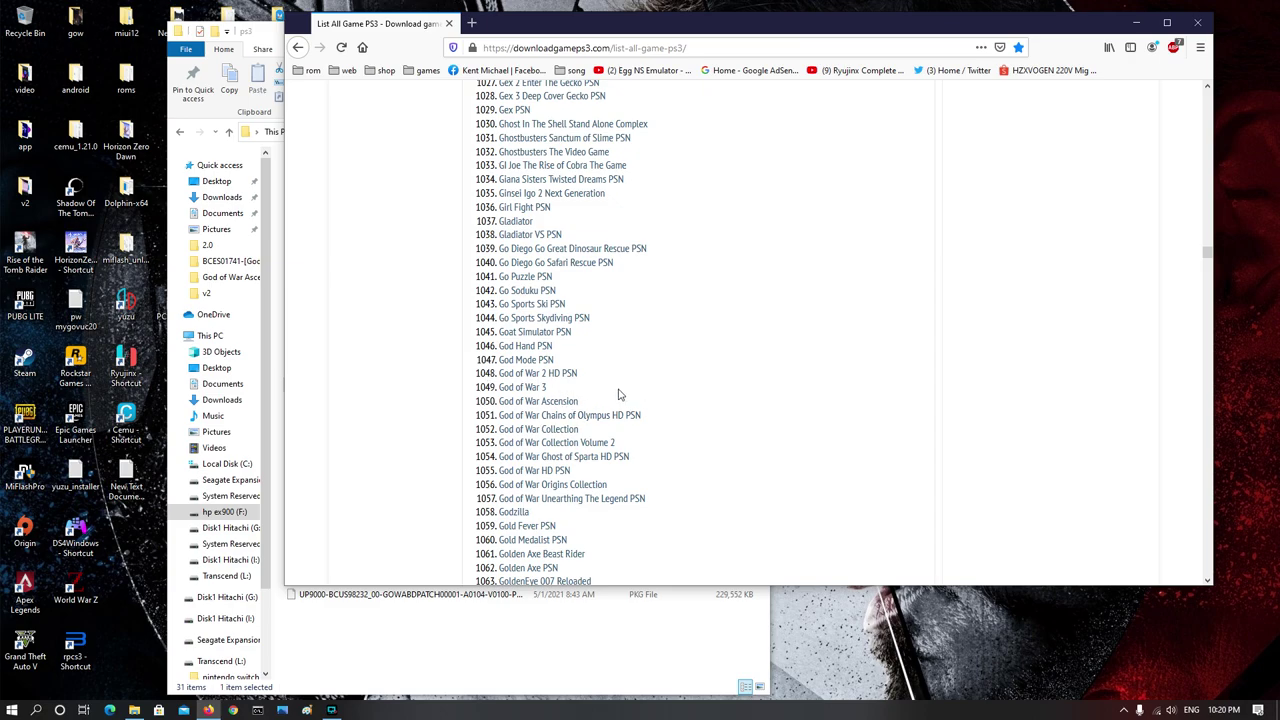
left_click(518, 376)
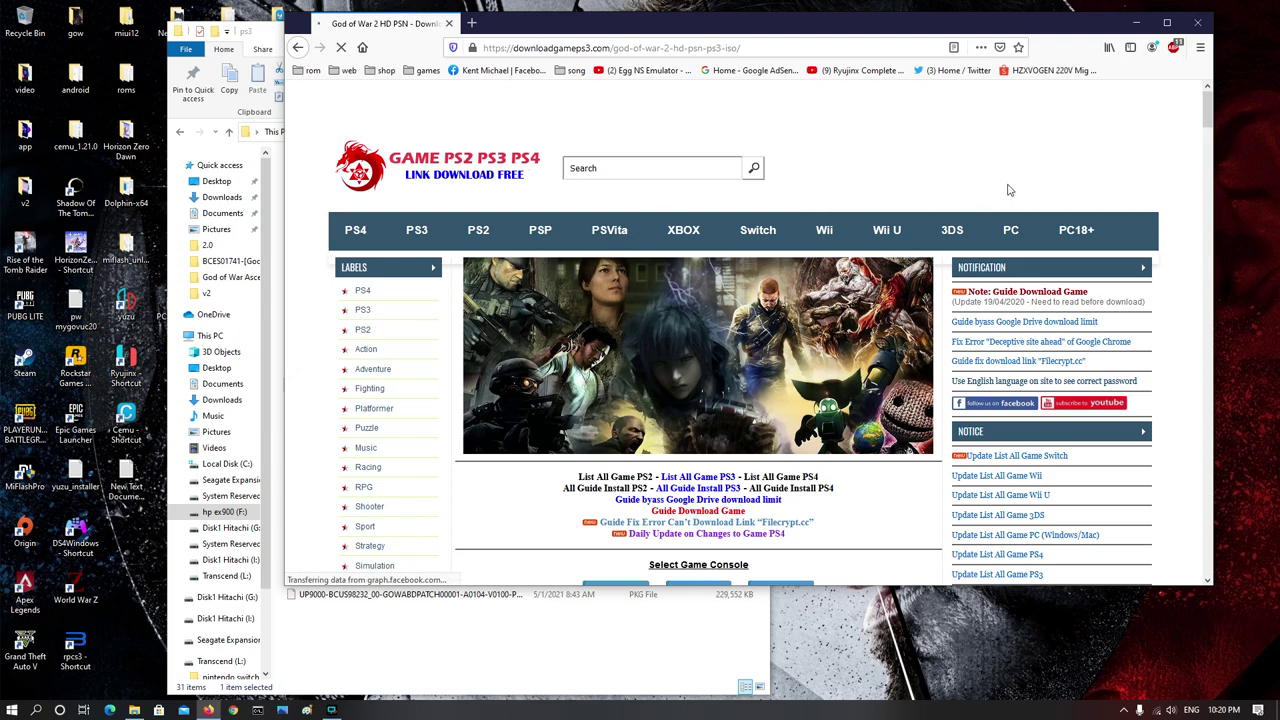
- Check the Adblock Plus blocking options for the God of War 2 HD PSN page
left_click_drag(890, 25, 738, 26)
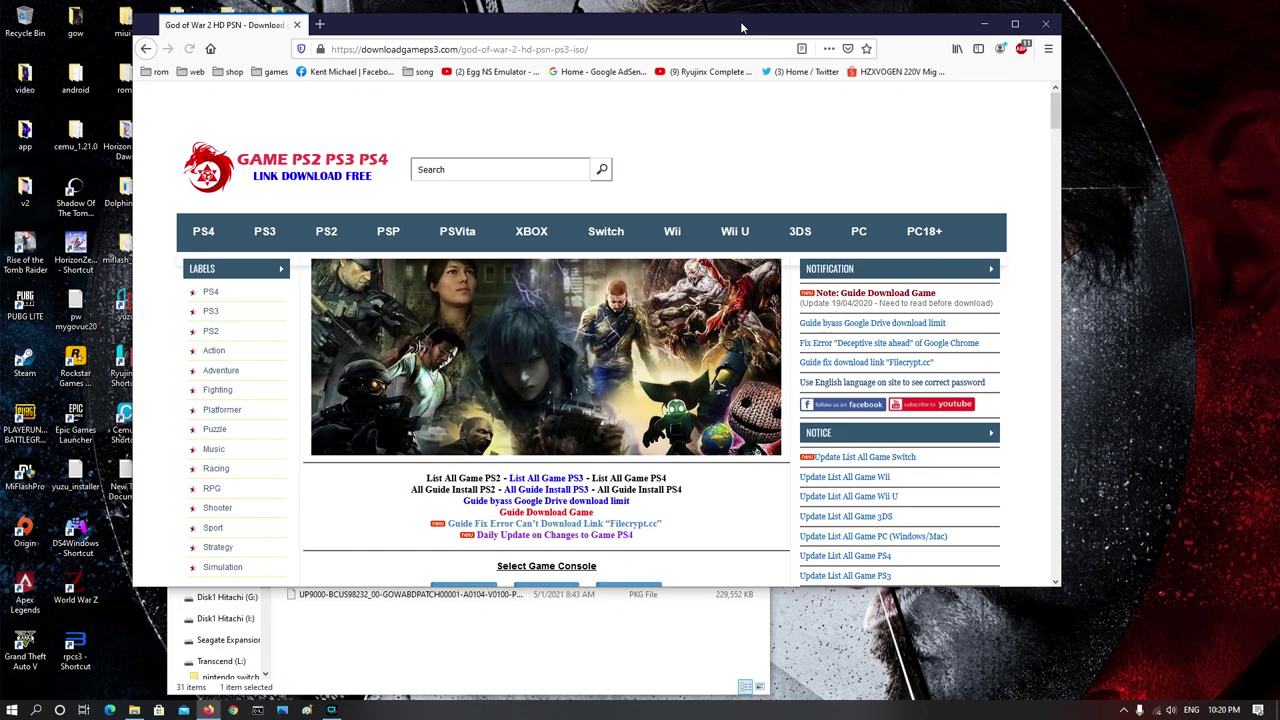
left_click(1020, 50)
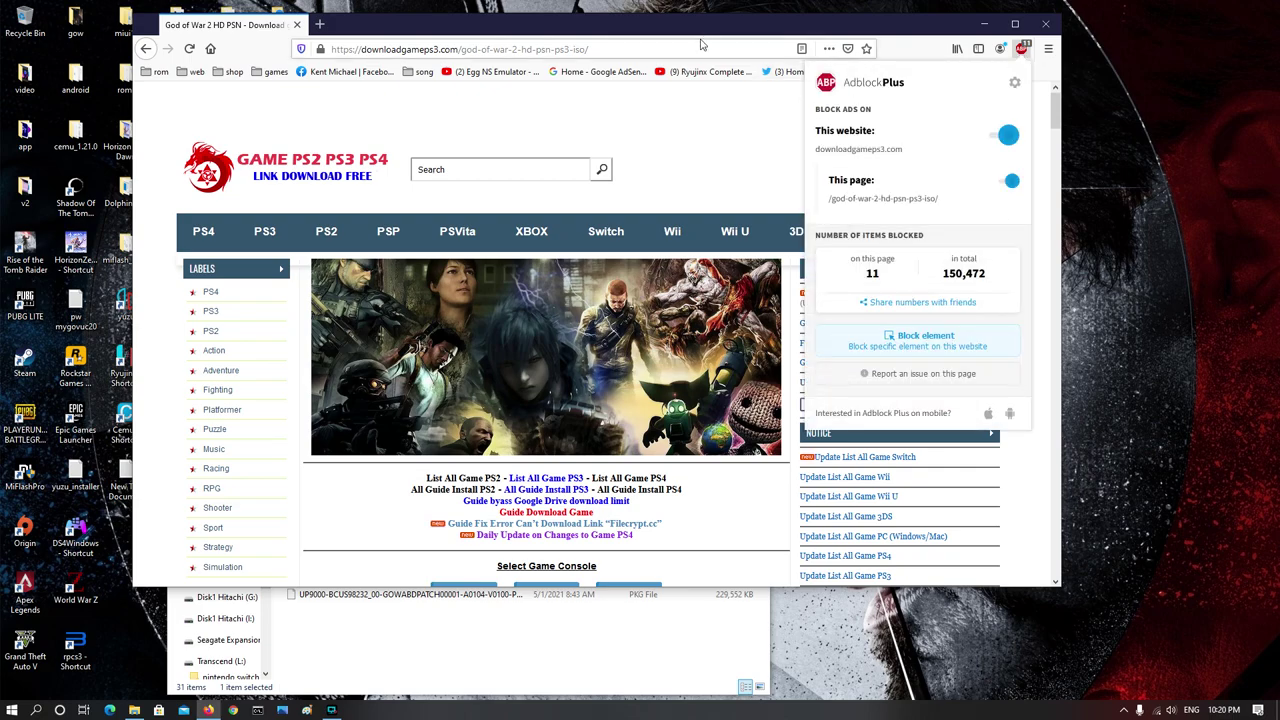
left_click(562, 340)
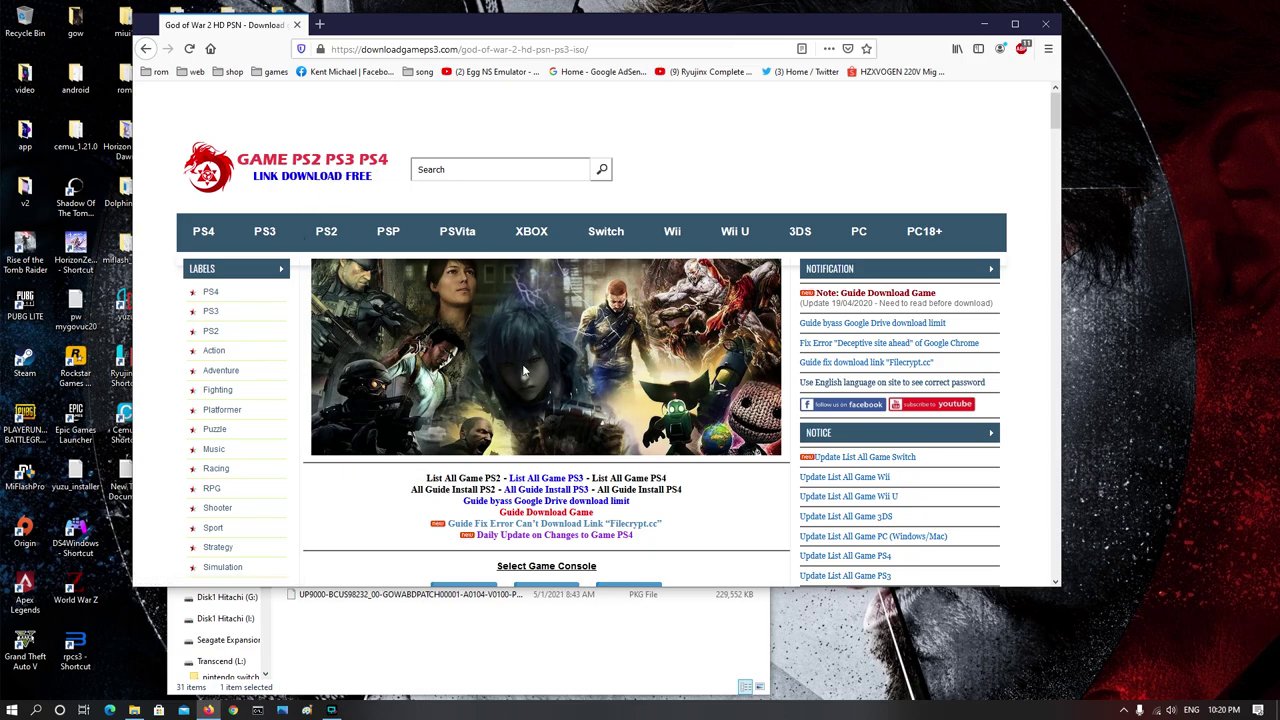
- Open the 1File fix link for the direct PSN NPUA80491 USA version of God of War 2 HD
scroll(556, 420, "down", 5)
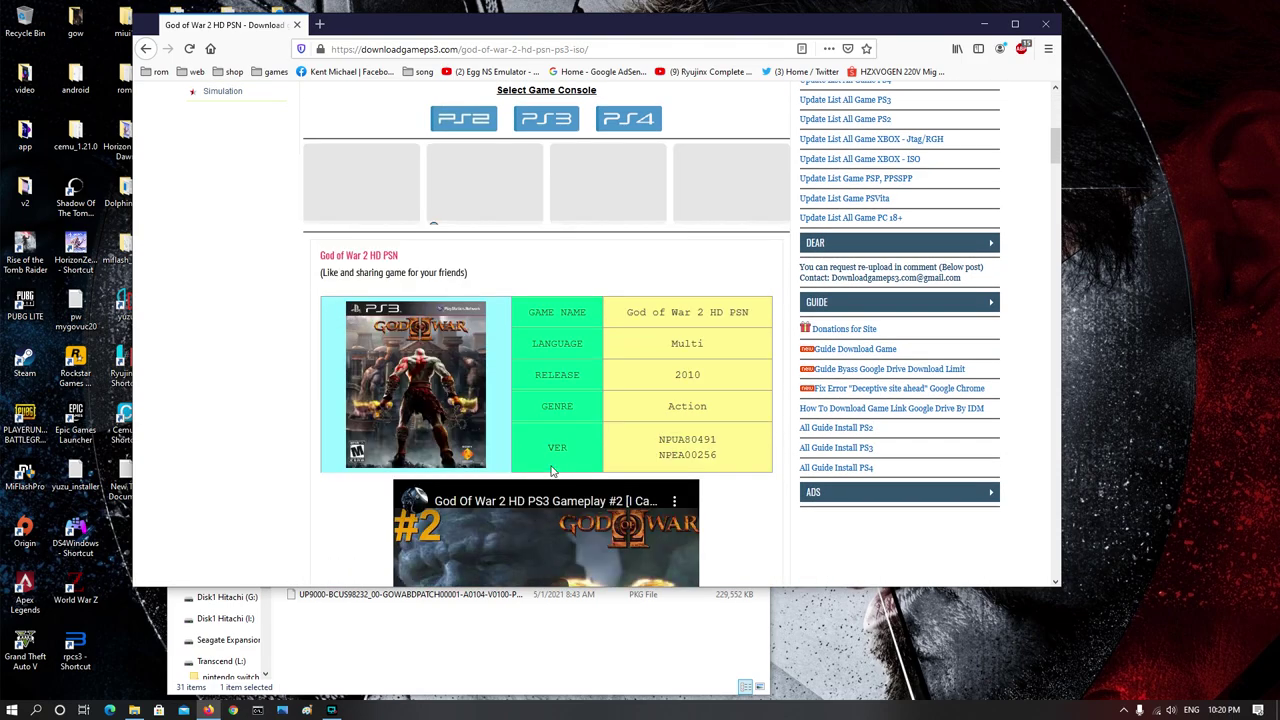
scroll(580, 363, "down", 5)
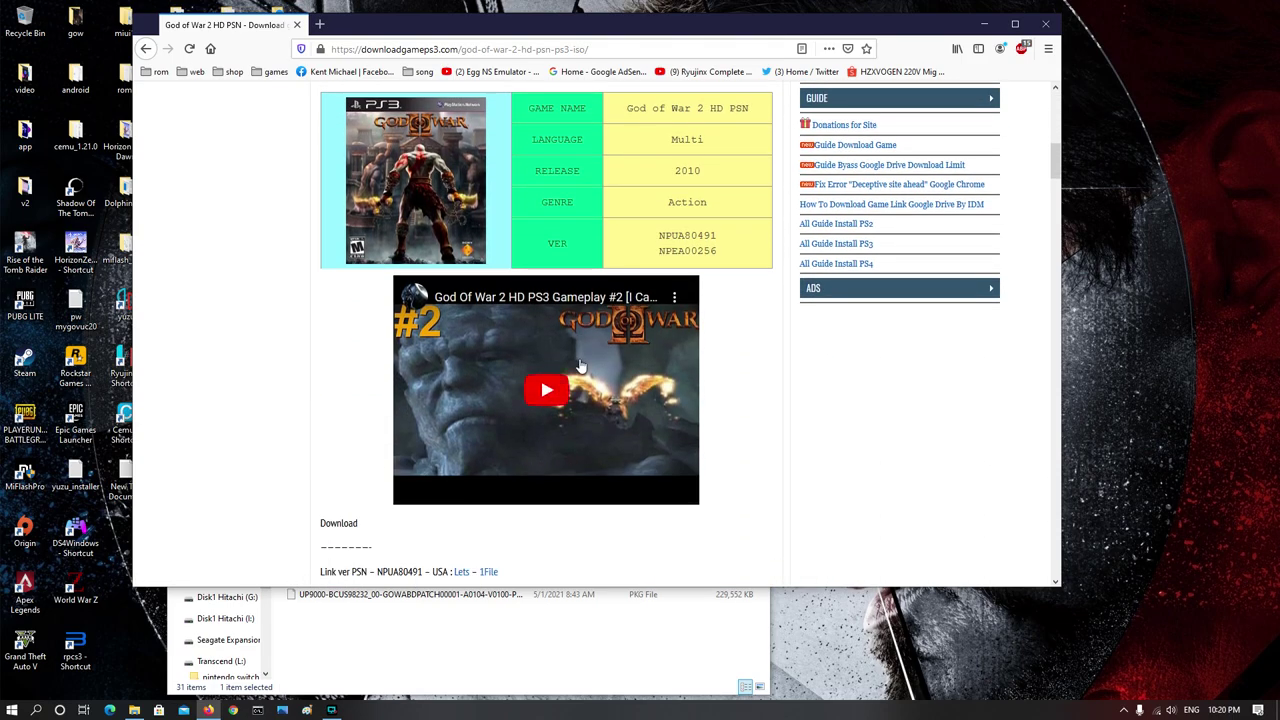
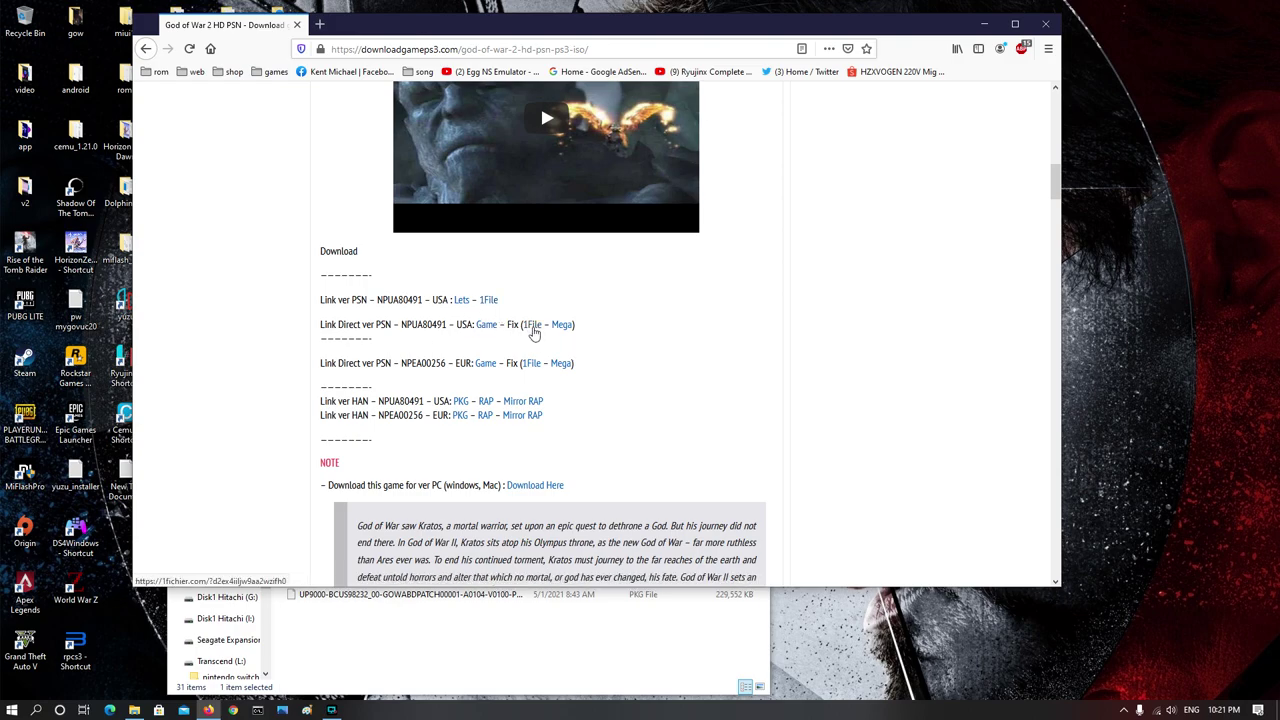
left_click(531, 328)
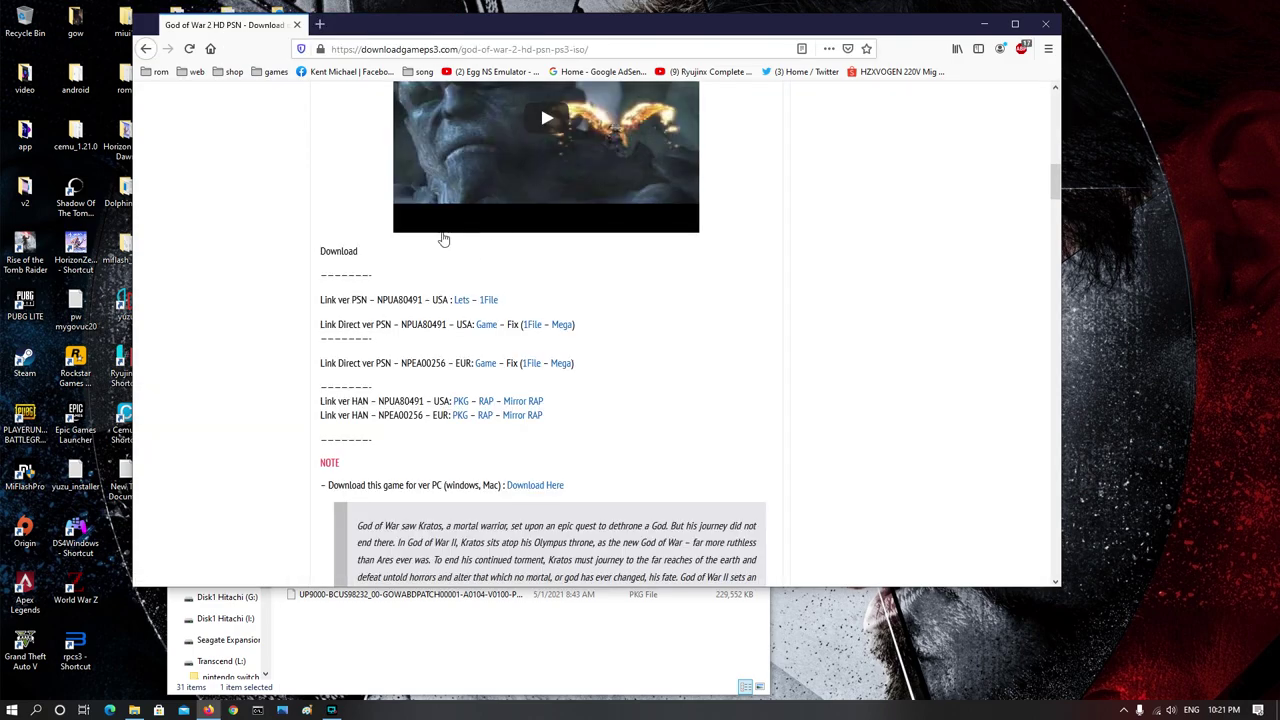
left_click(531, 326)
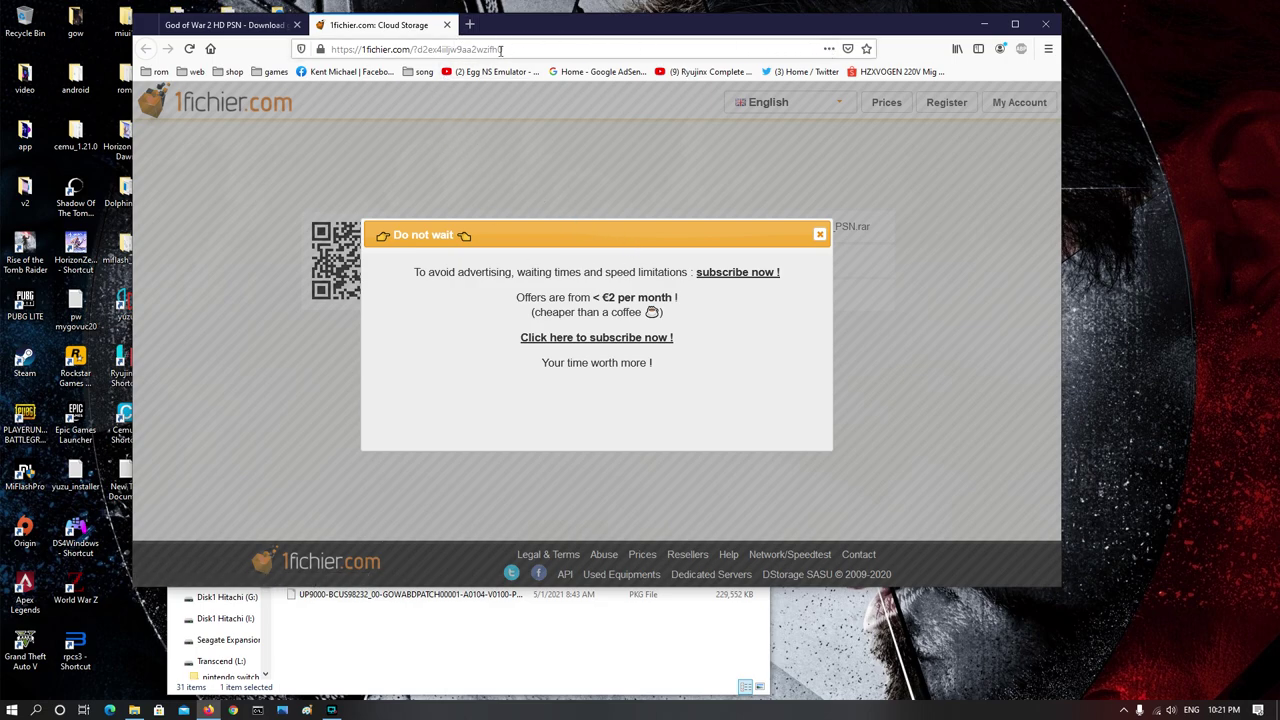
- Dismiss the subscription offer, download [Downloadgameps3.com]GodOfWarII-HD_P101-FXD_US_PS3_PSN.rar as a saved file and check its progress
left_click(820, 234)
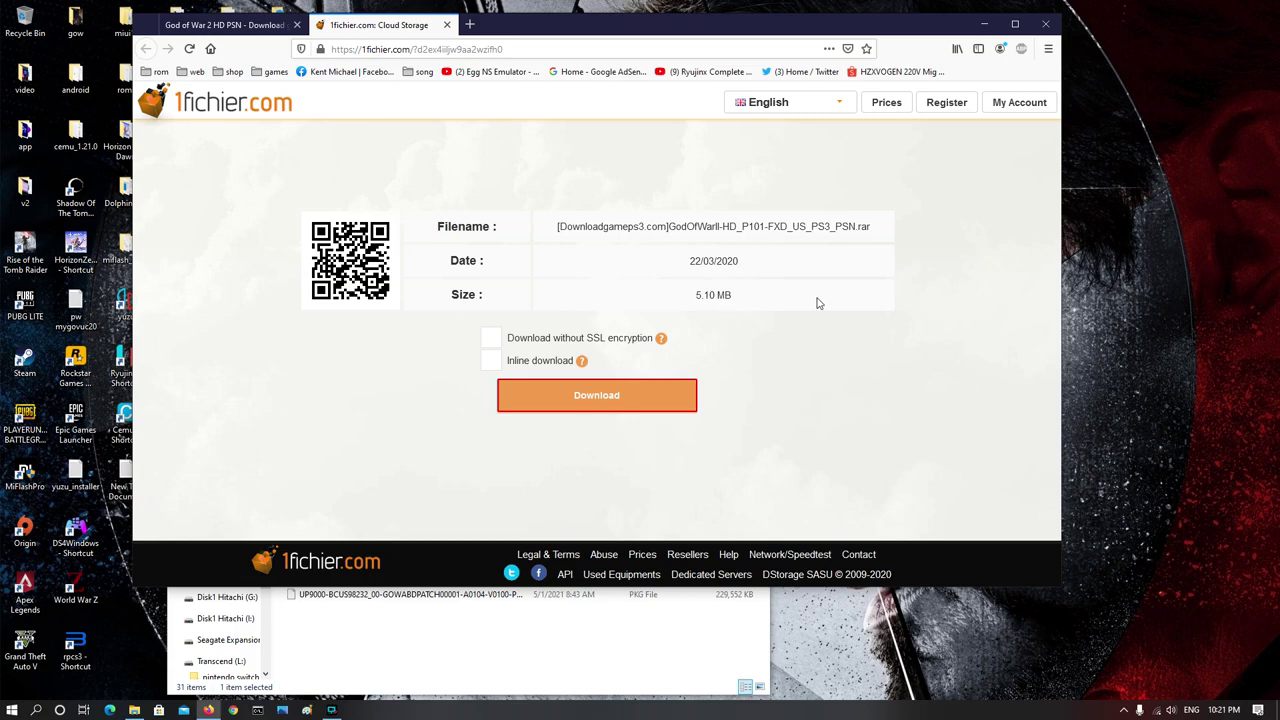
left_click(592, 400)
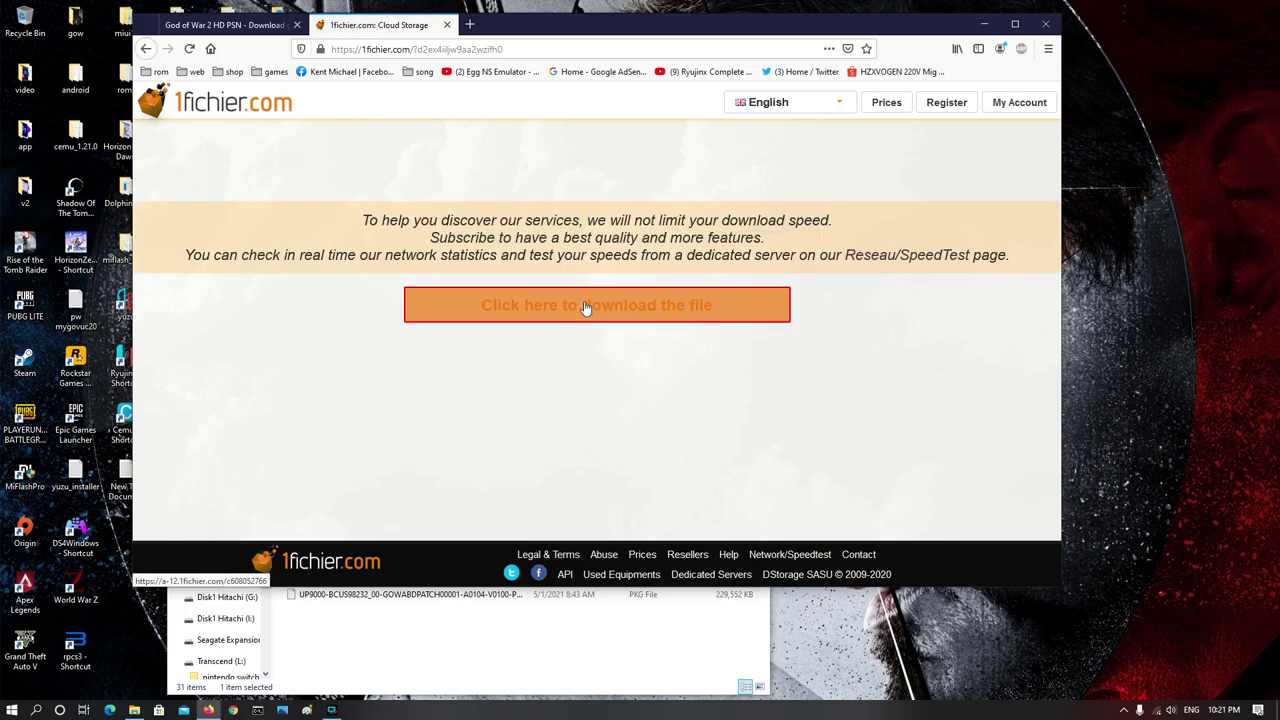
left_click(552, 306)
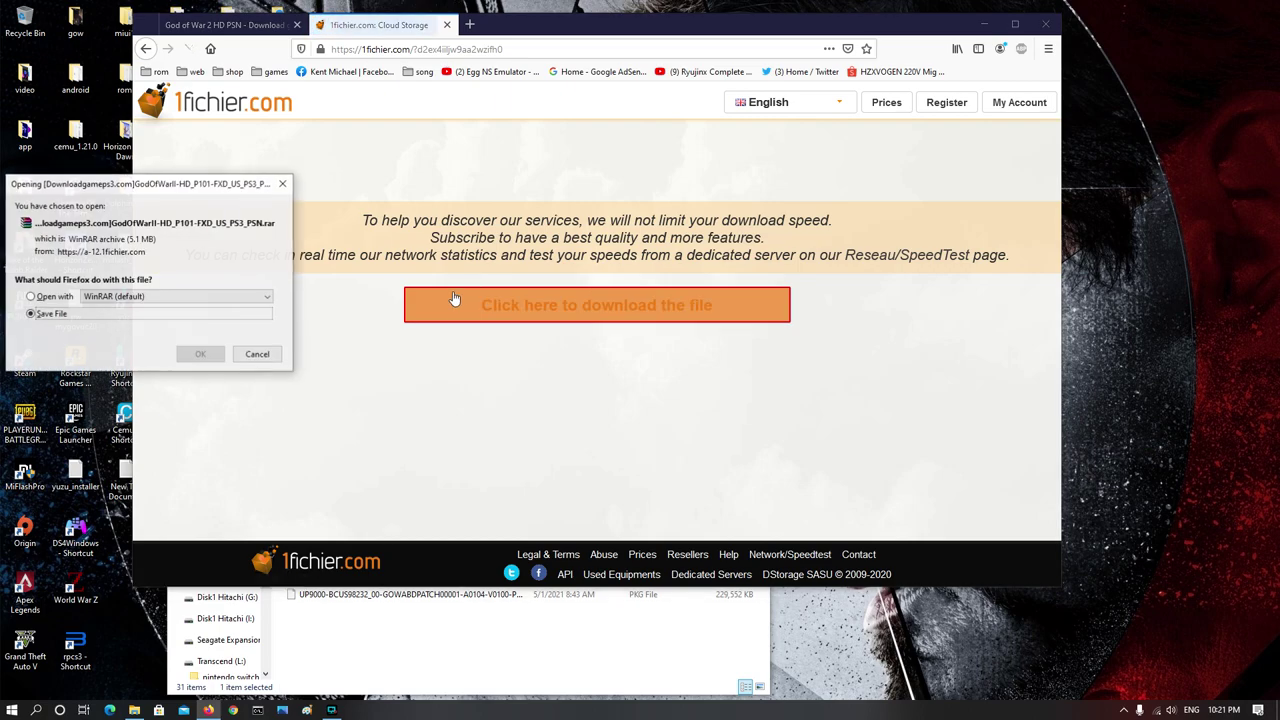
left_click(198, 353)
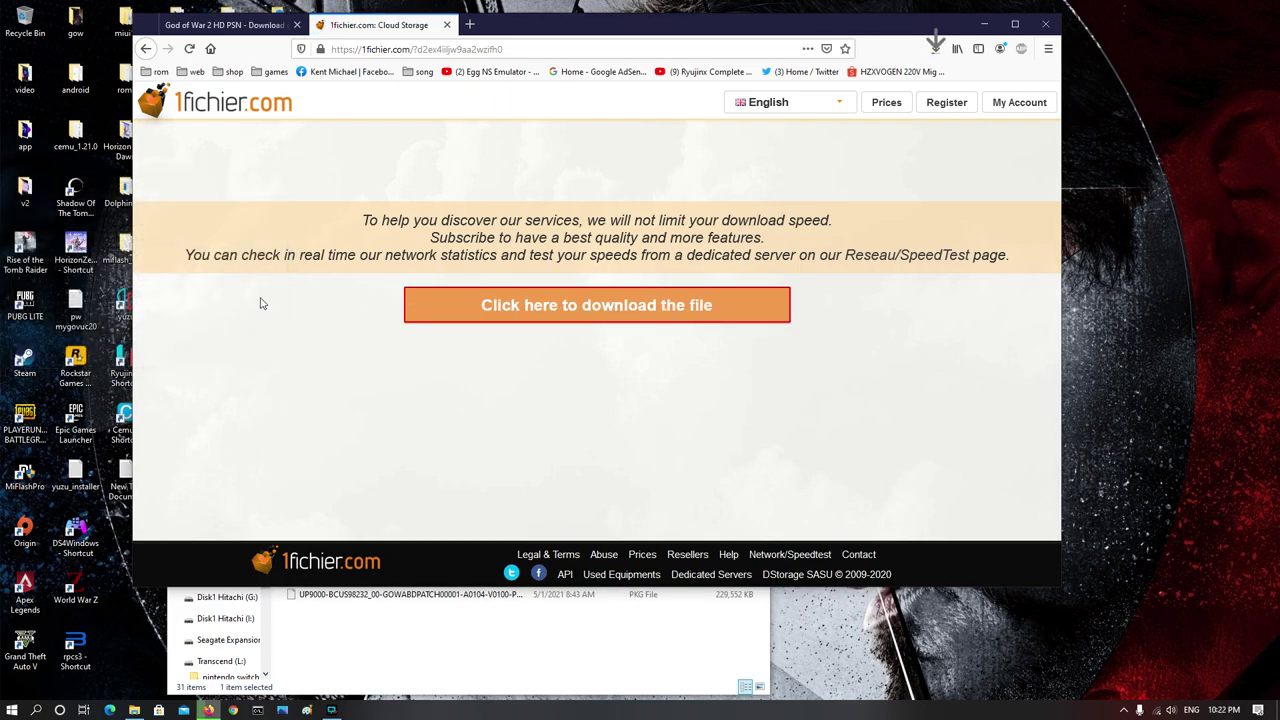
left_click(935, 48)
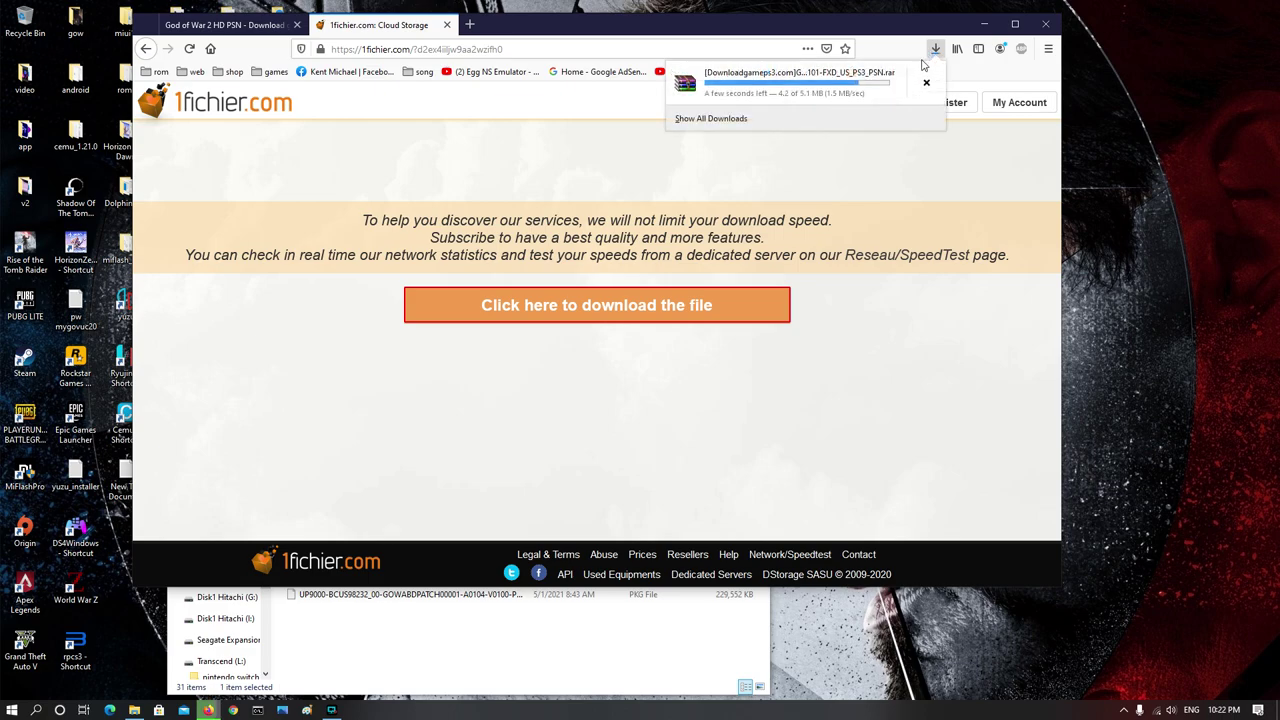
- Show all downloads and start saving the Game file of the direct PSN NPUA80491 USA version of God of War 2 HD
left_click(728, 118)
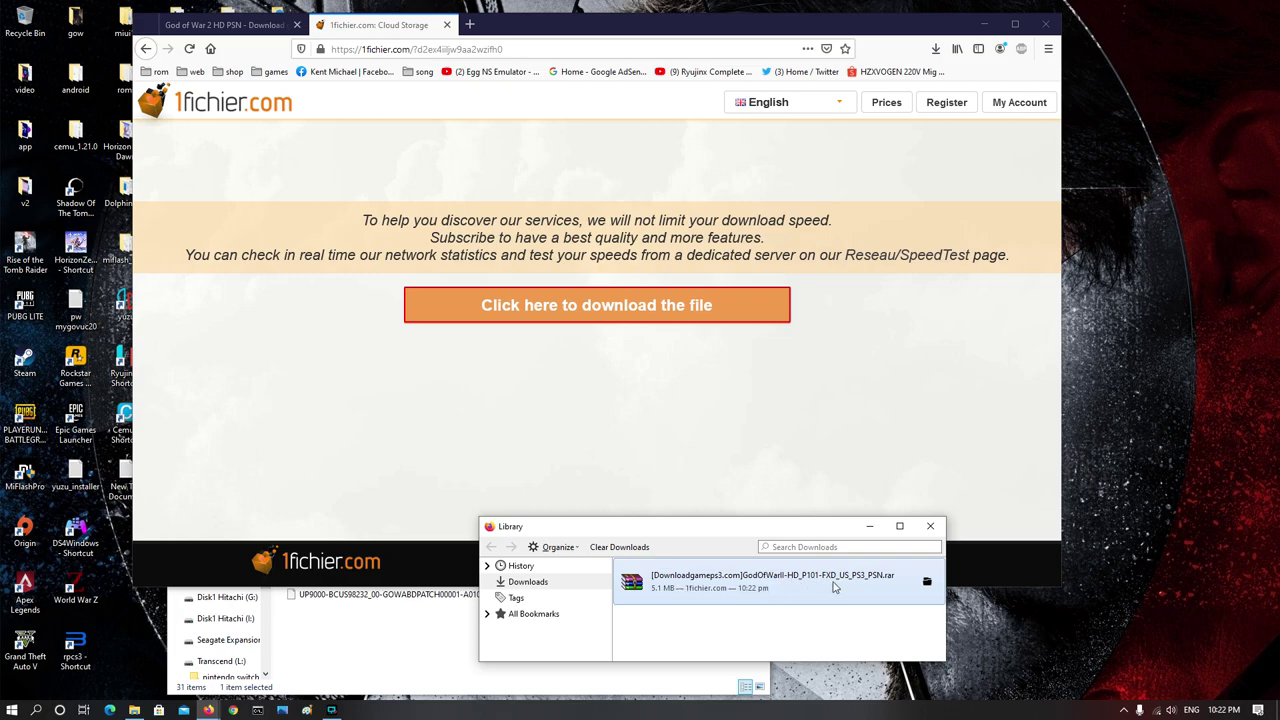
left_click(228, 27)
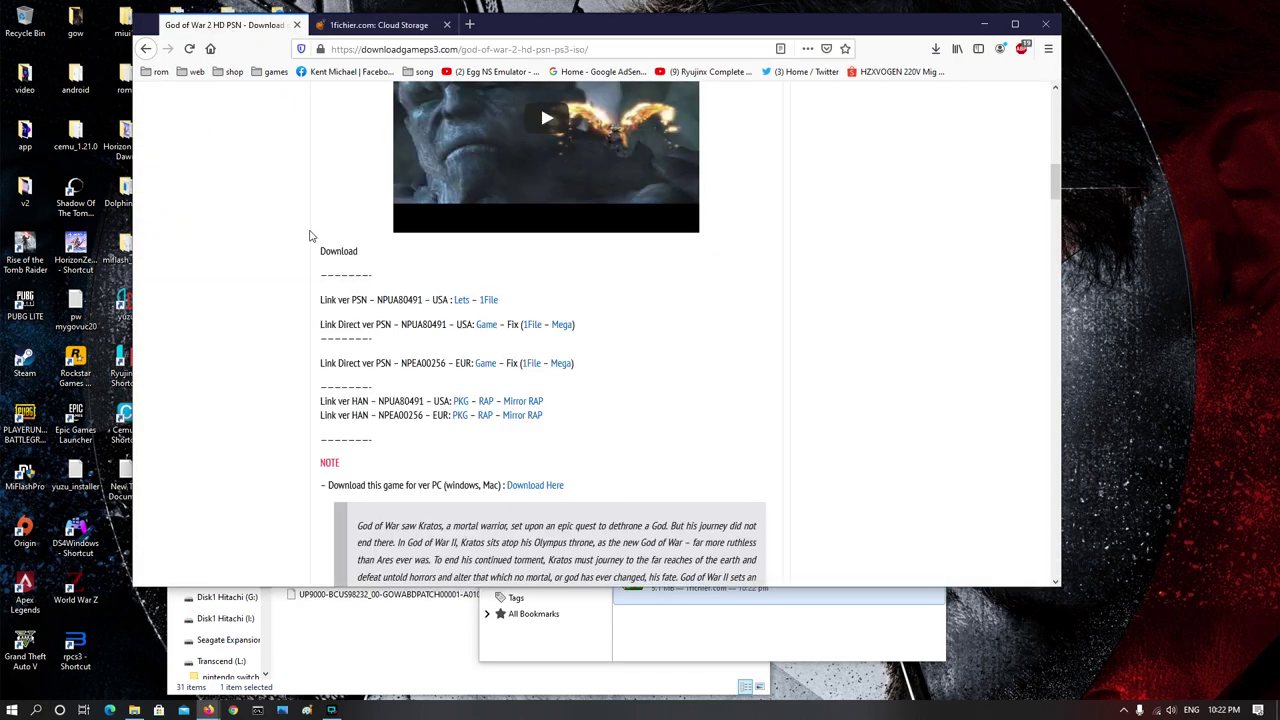
left_click(486, 331)
left_click(486, 331)
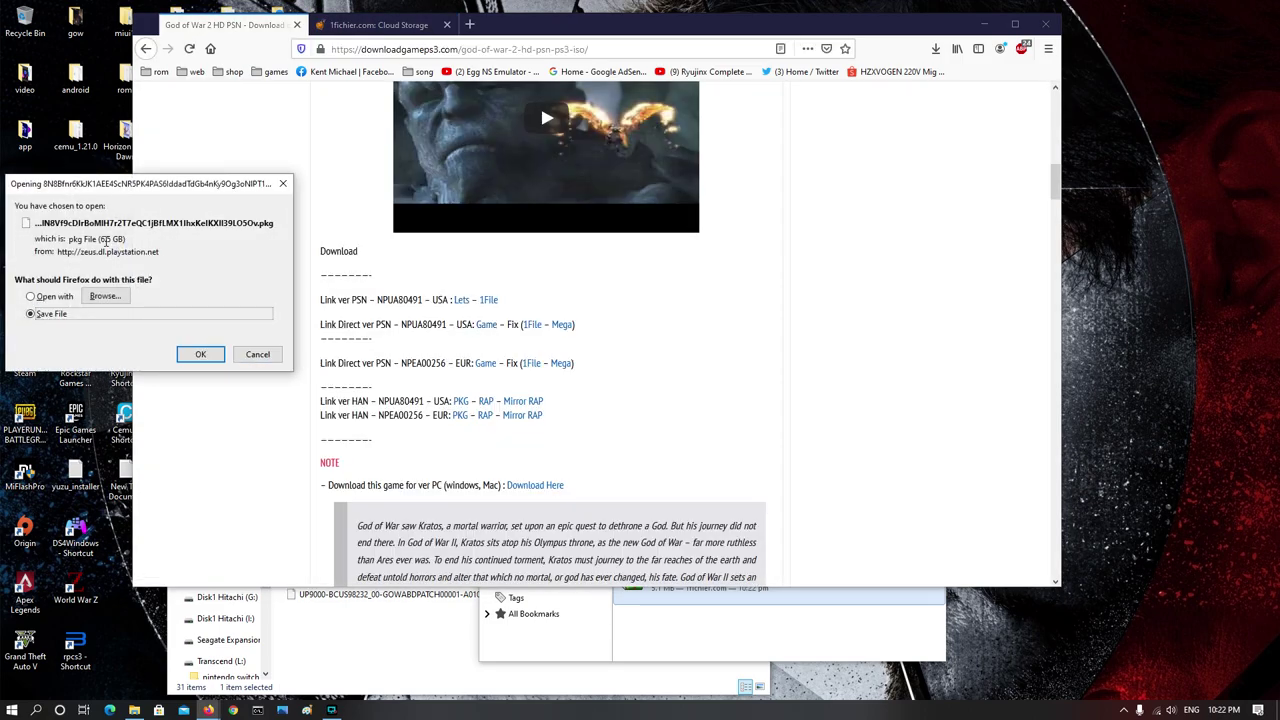
left_click(198, 356)
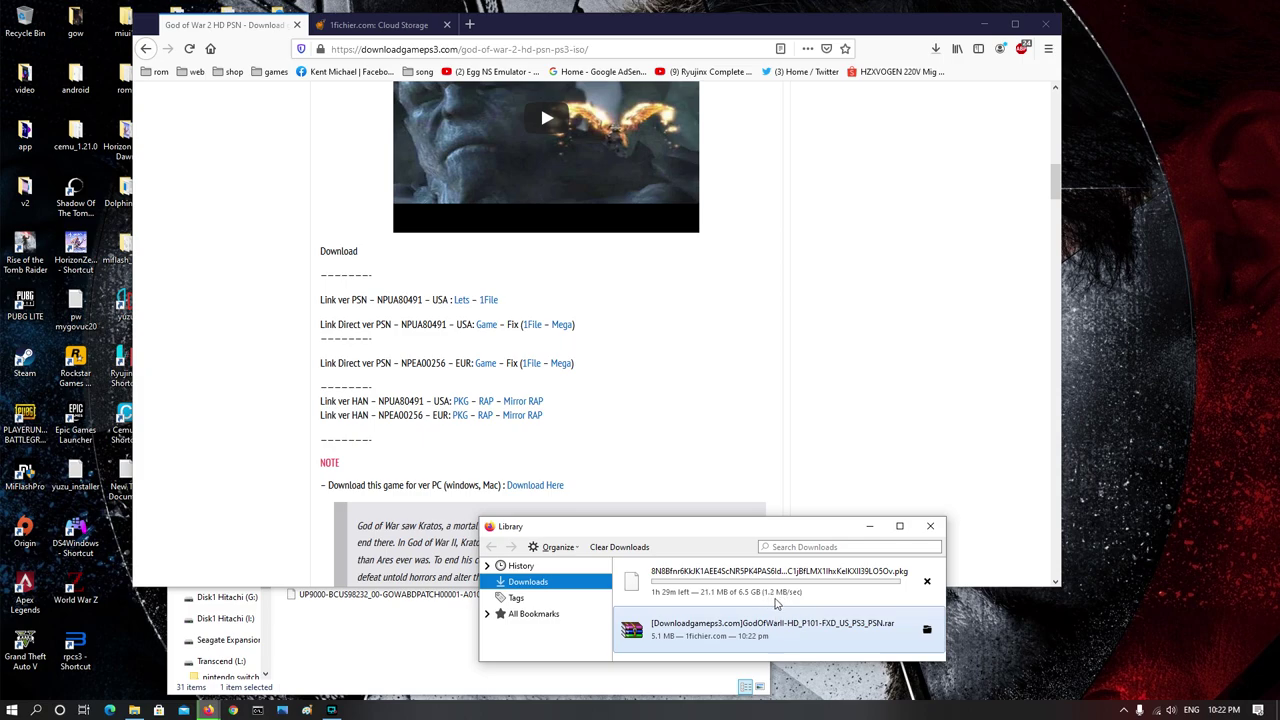
- Cancel the .pkg game download, clear the downloads list and close the Library window
left_click_drag(728, 530, 315, 475)
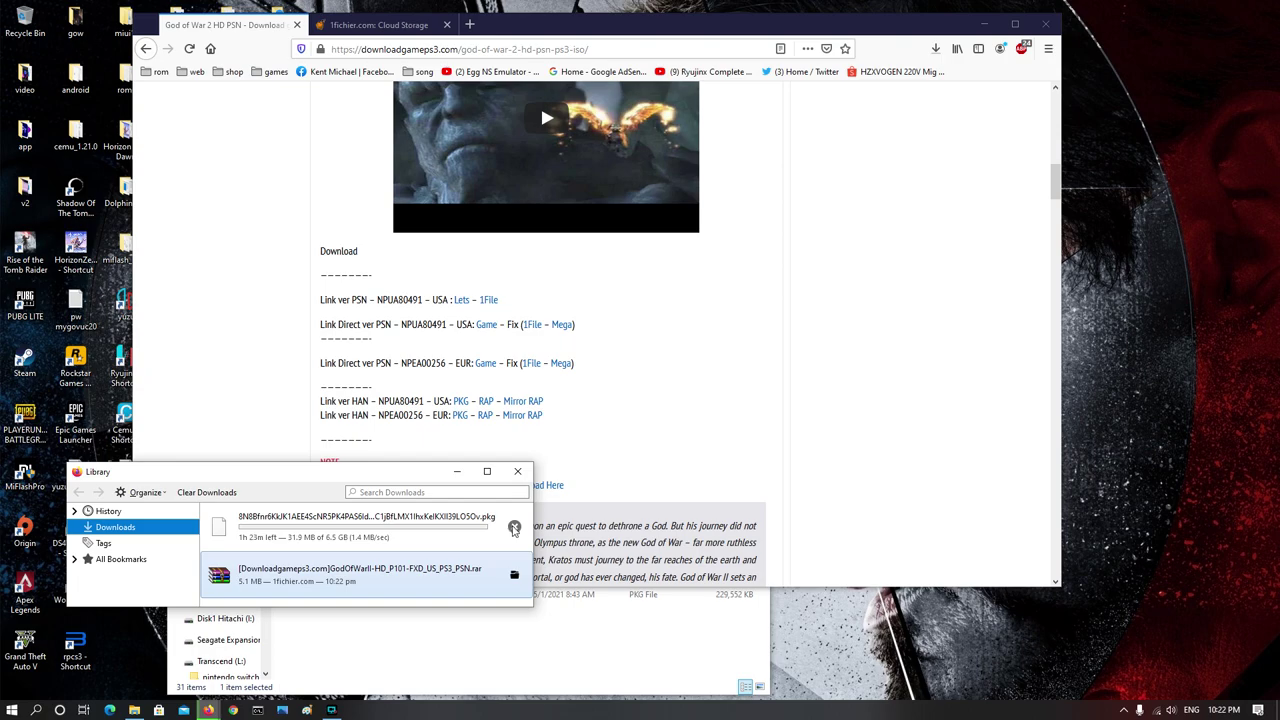
left_click(514, 527)
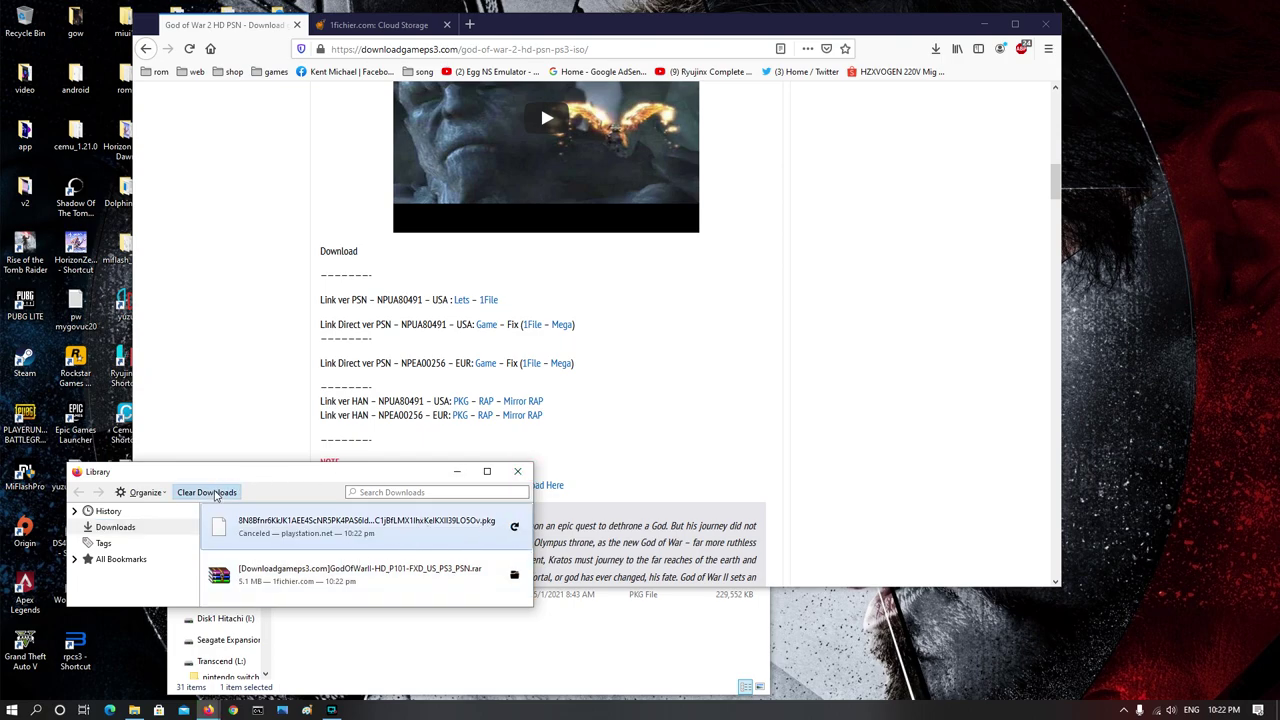
left_click(206, 492)
left_click(517, 471)
- Return to the PS3 game list, open the God of War Ascension page and close the 1fichier tab
left_click(145, 49)
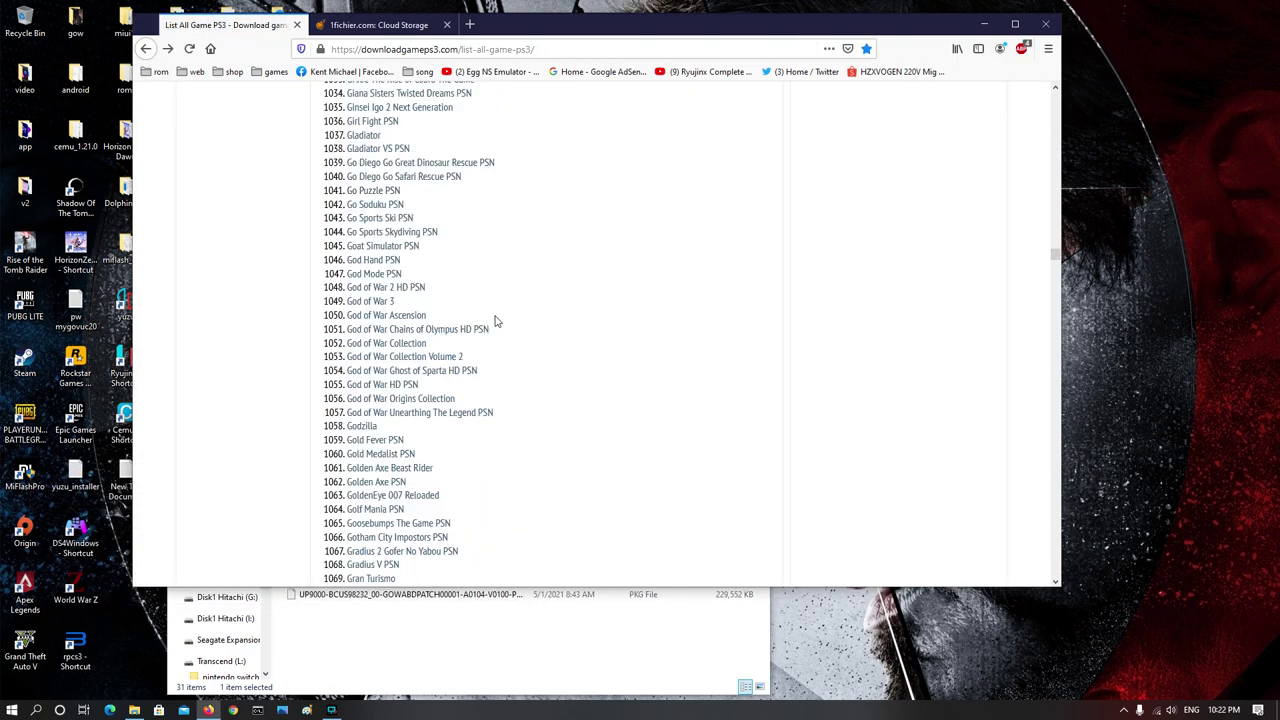
left_click(376, 320)
left_click(376, 320)
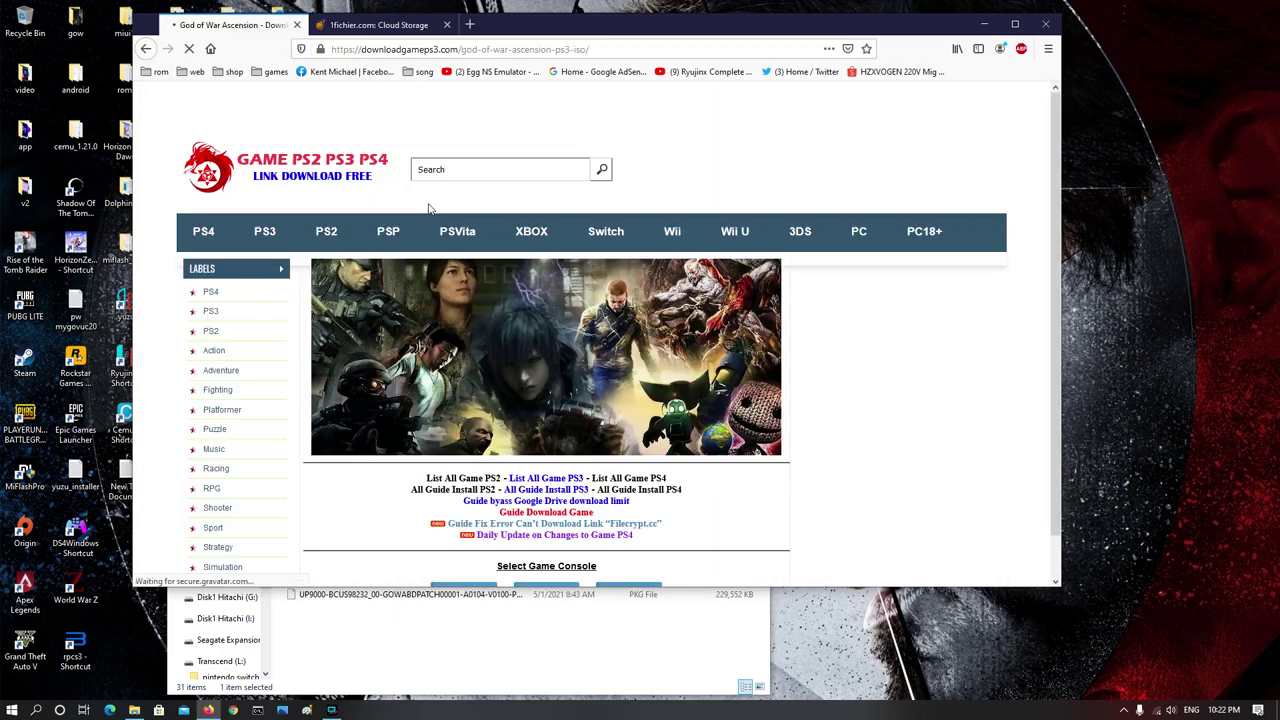
left_click(447, 24)
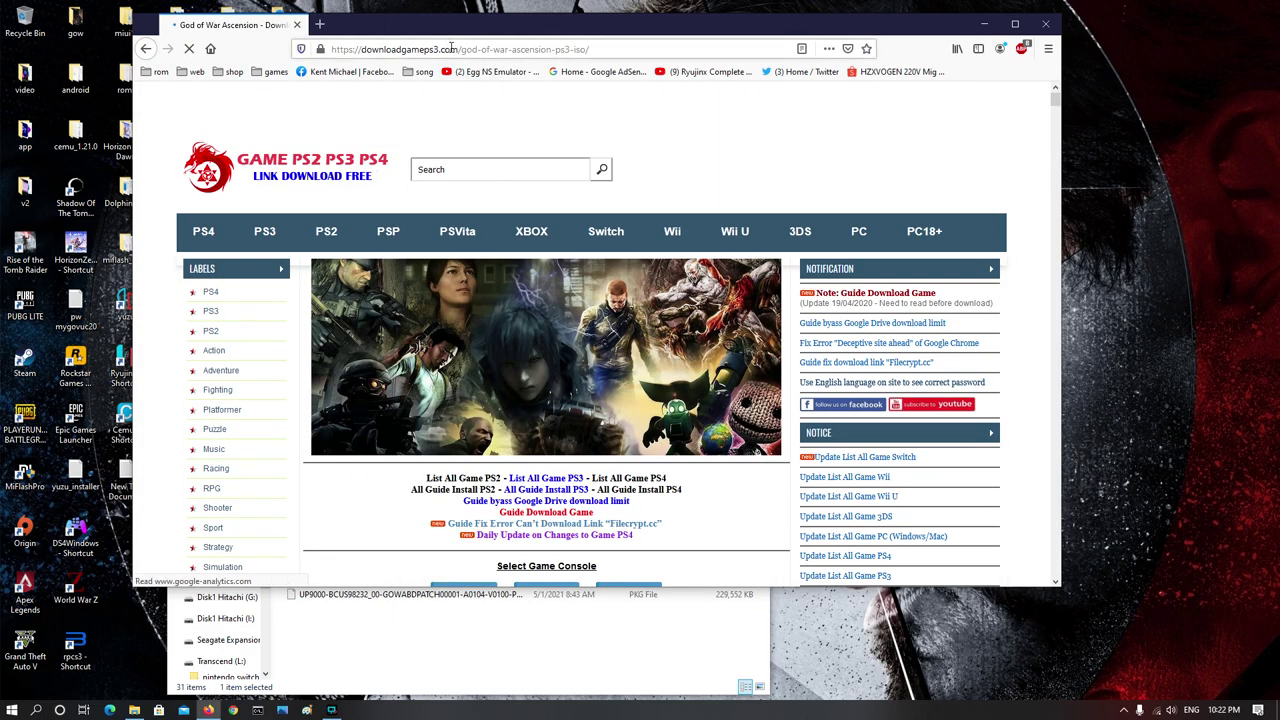
- Go back to the PS3 game list, open the God of War 3 page and find its download links
left_click(146, 49)
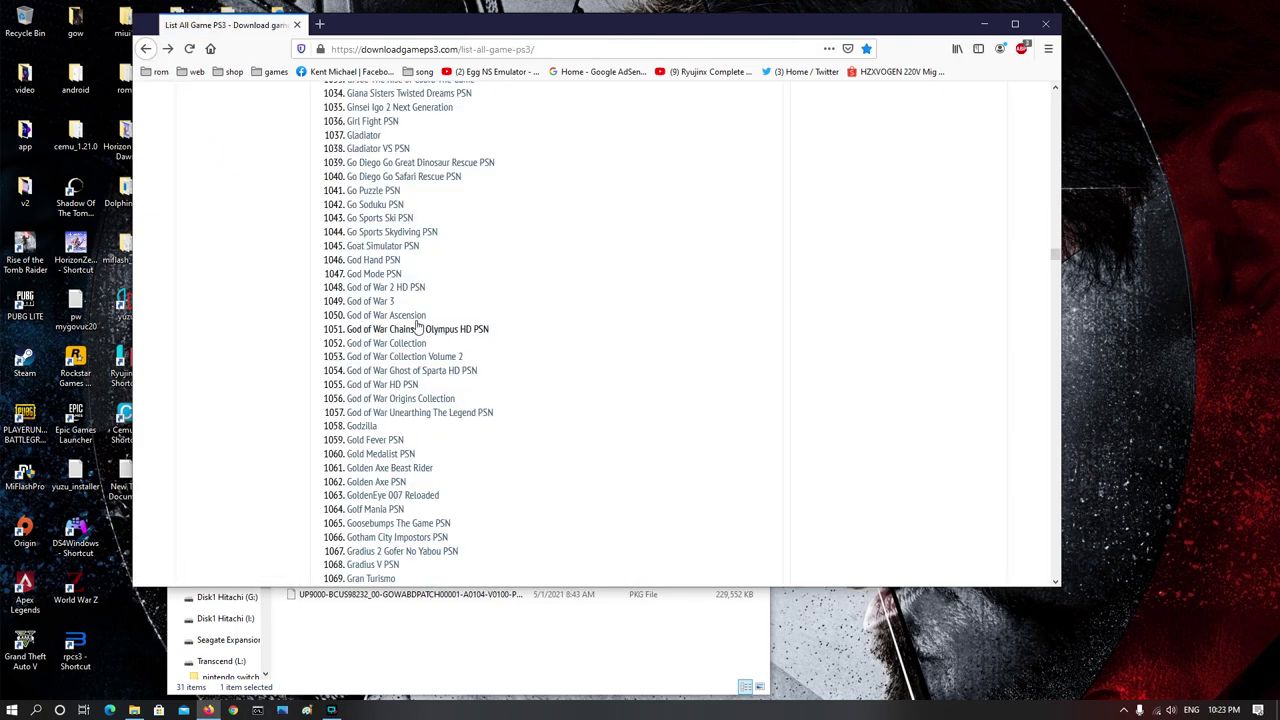
left_click(378, 307)
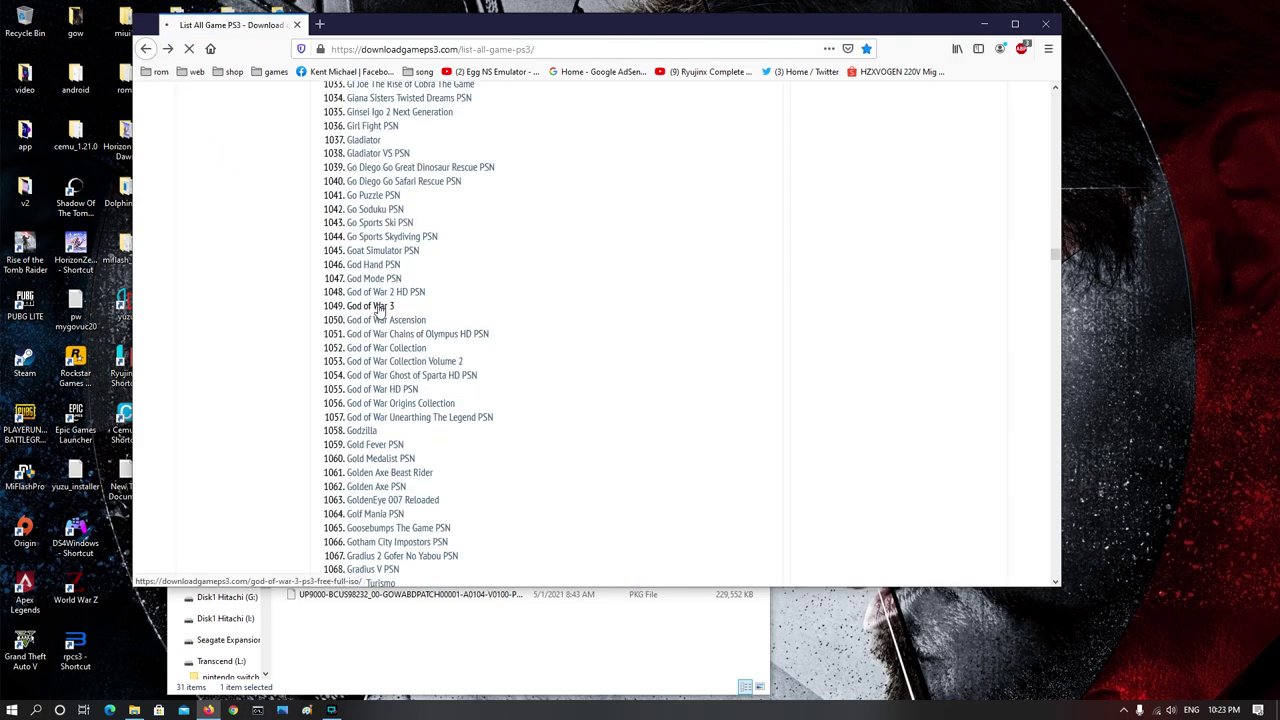
scroll(572, 371, "down", 5)
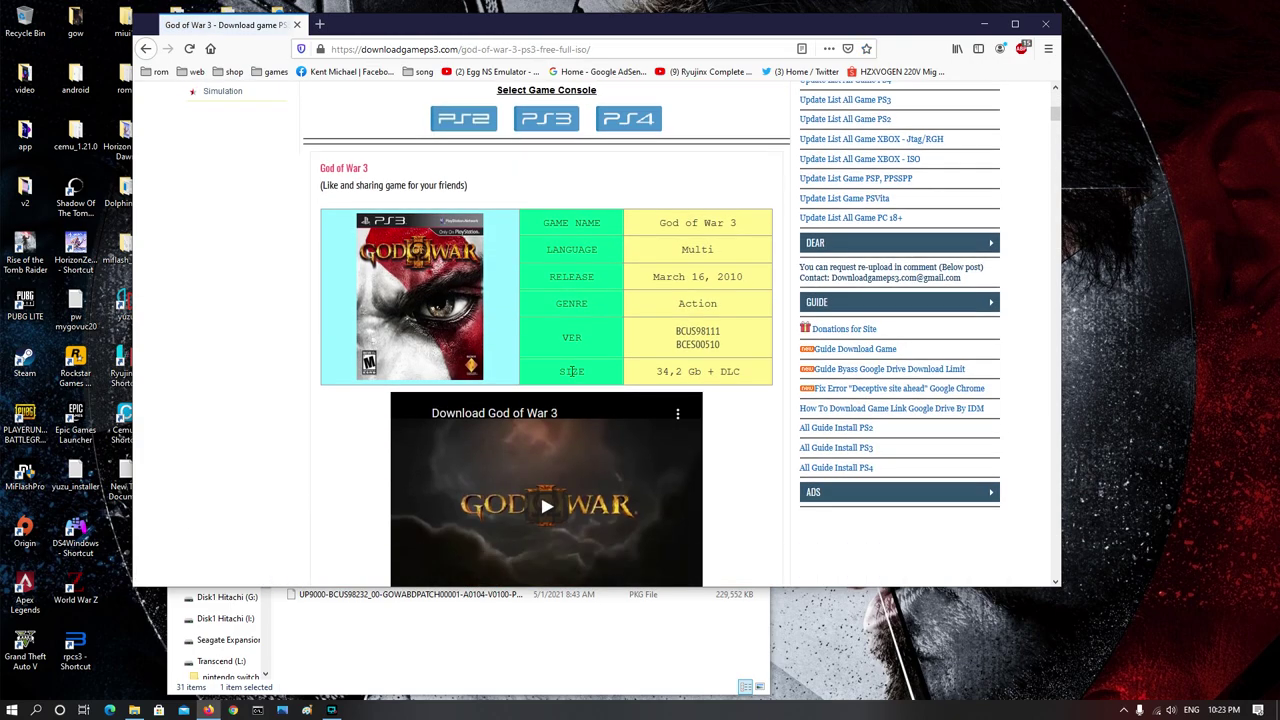
scroll(572, 371, "down", 5)
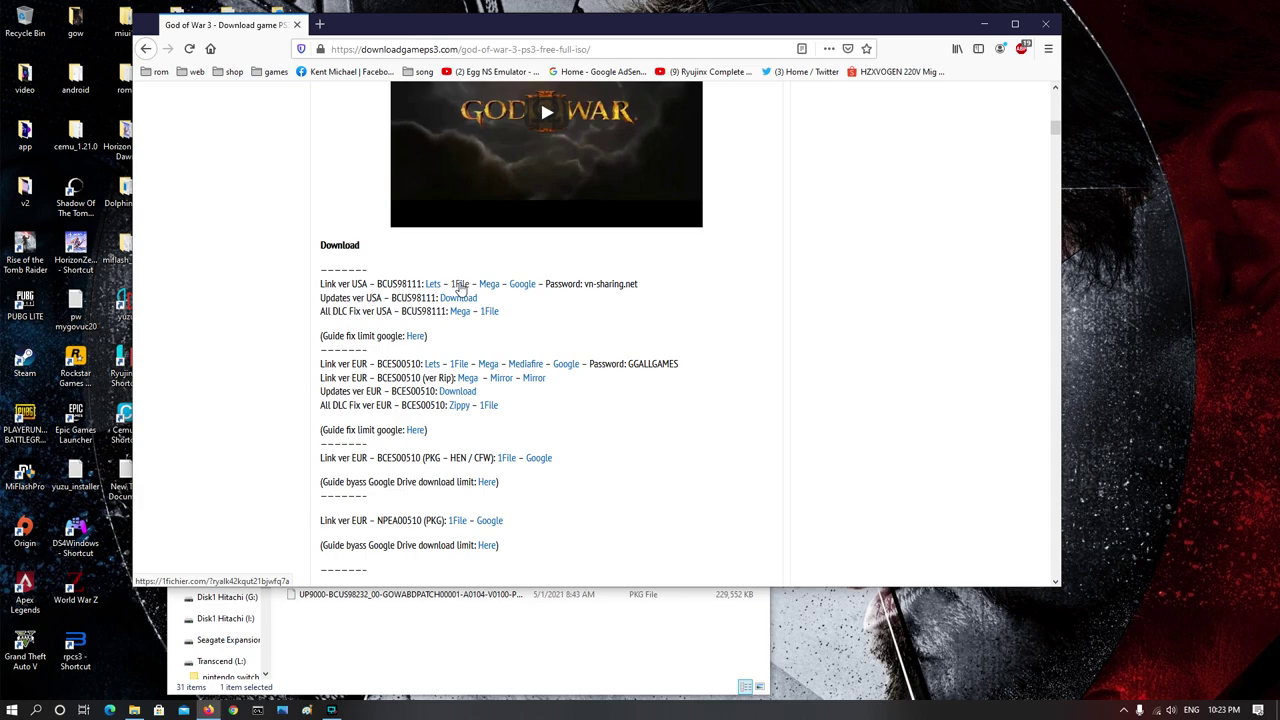
- Check the 1File download page for God of War 3 USA BCUS98111, dismissing the ad and subscription offer, and close it
left_click(459, 288)
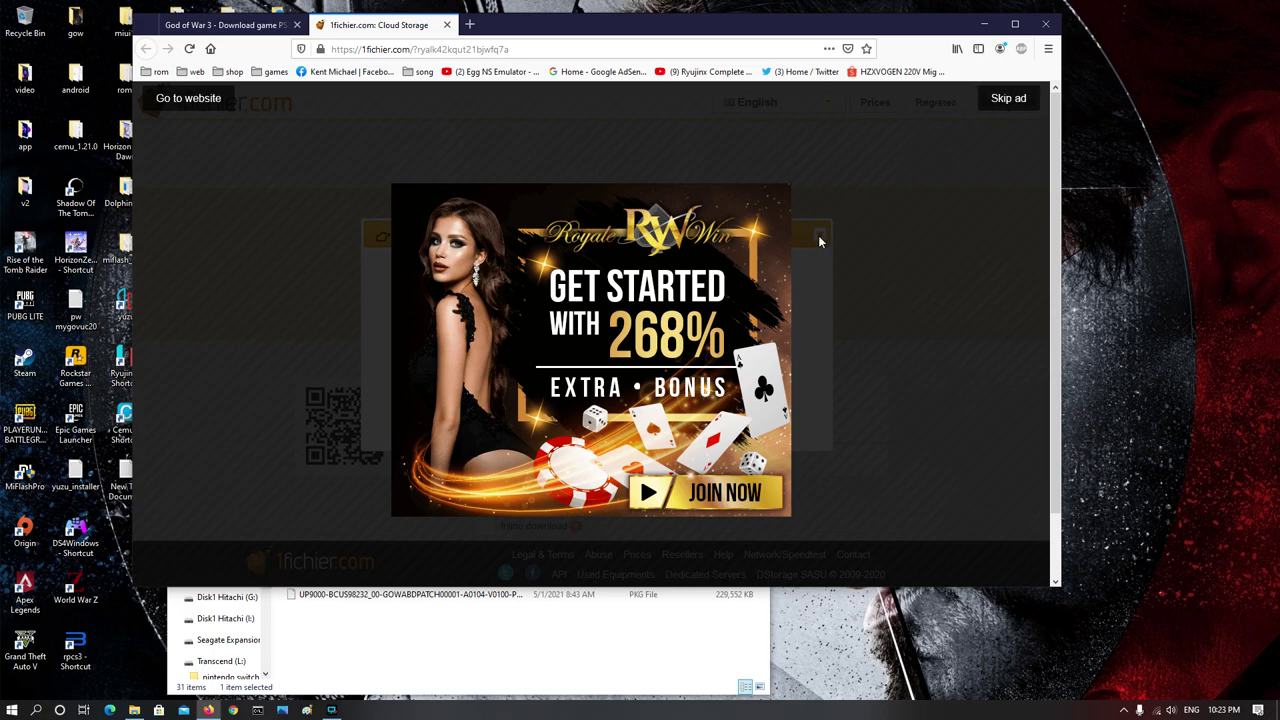
left_click(1005, 101)
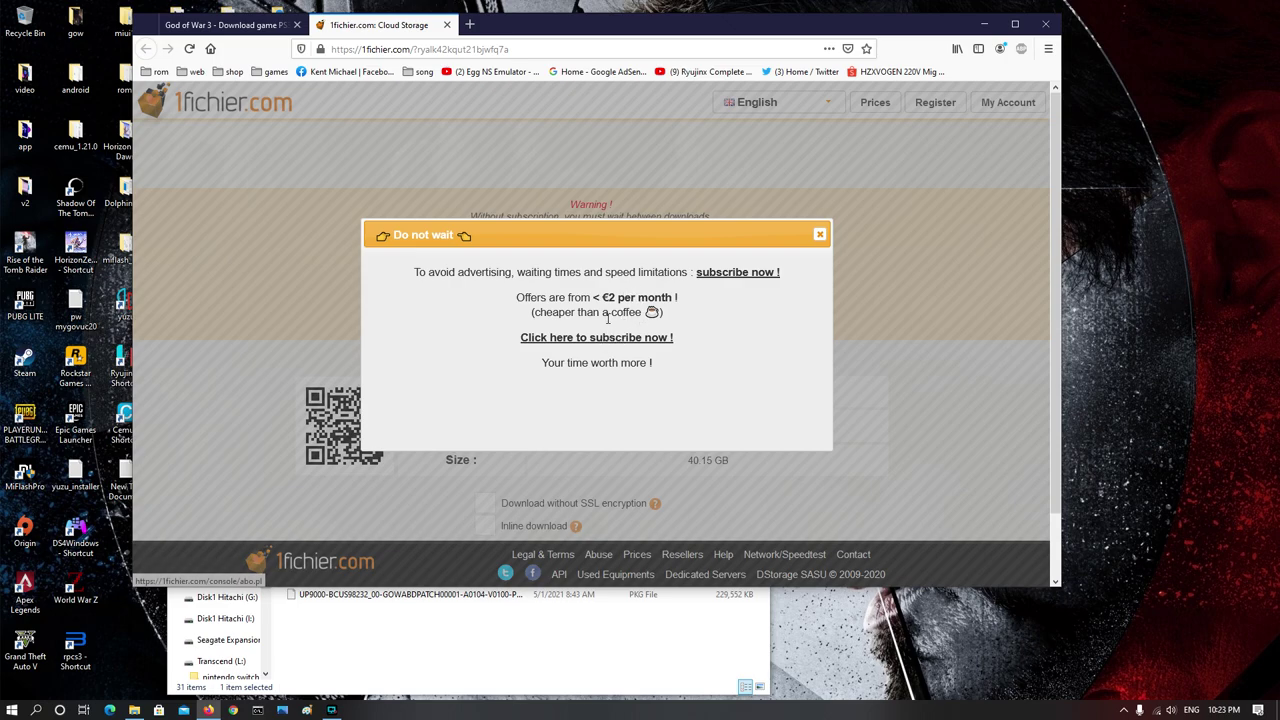
left_click(819, 235)
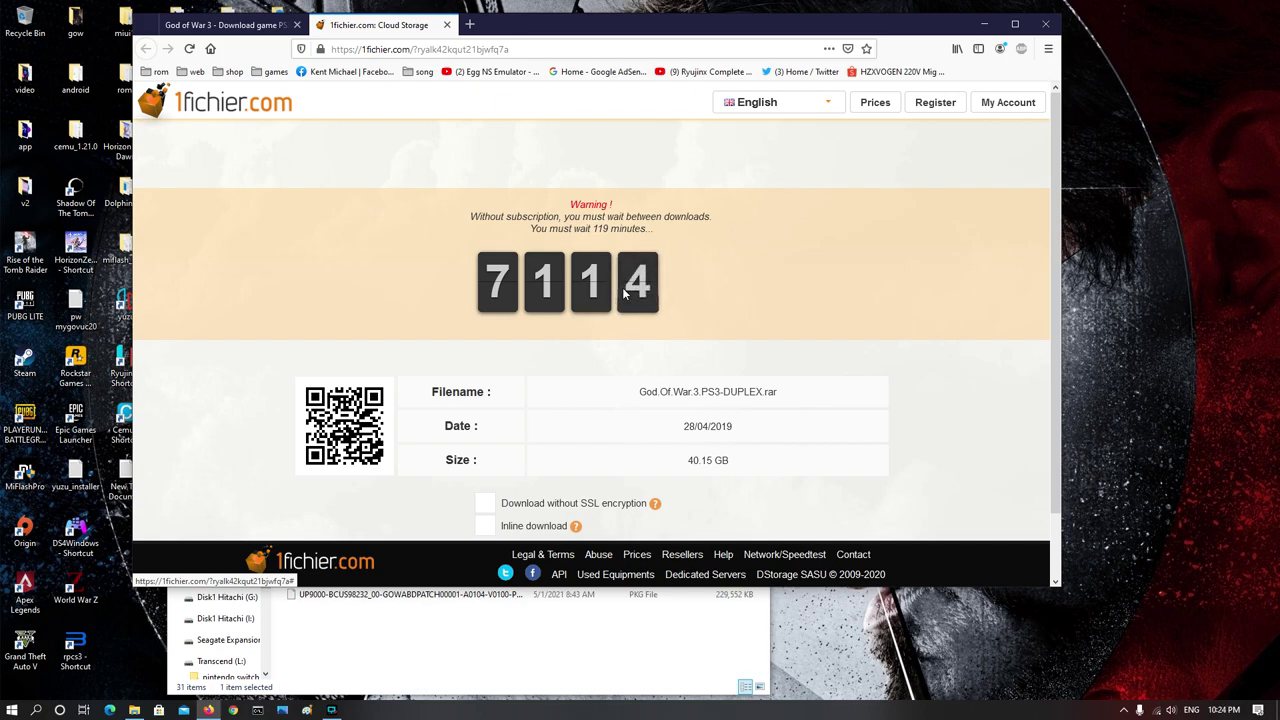
scroll(706, 272, "down", 1)
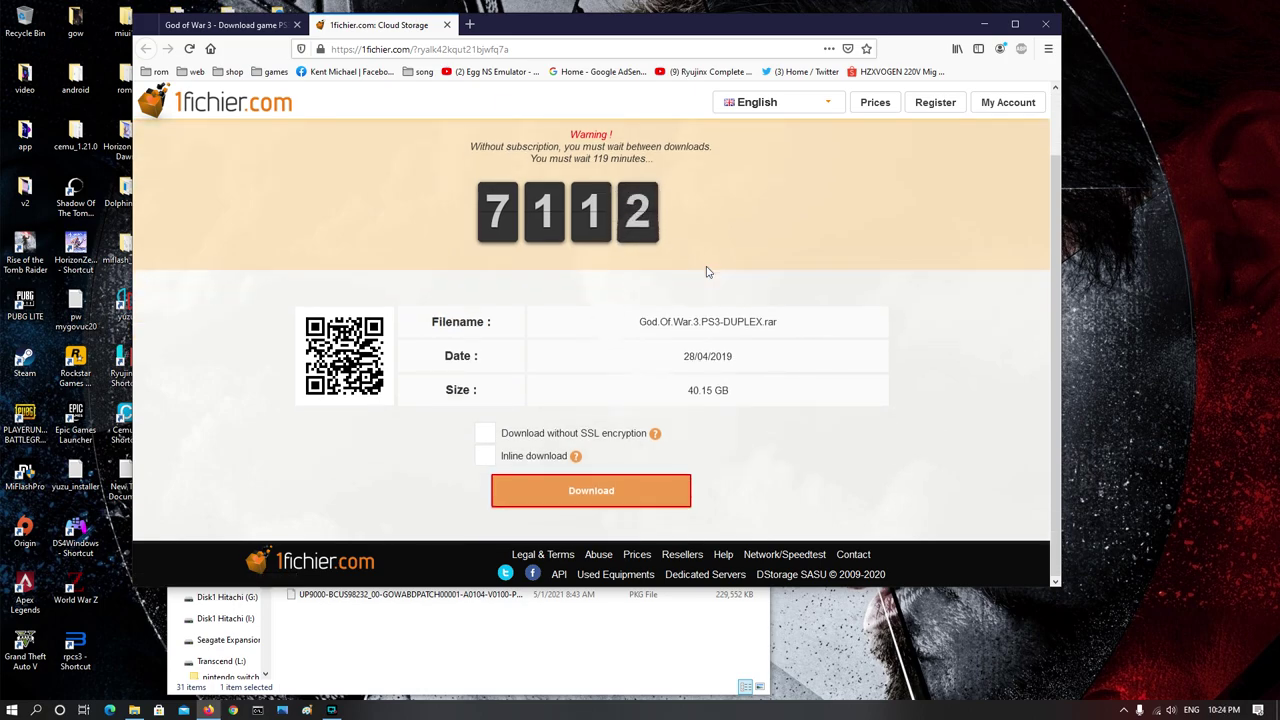
scroll(706, 272, "up", 1)
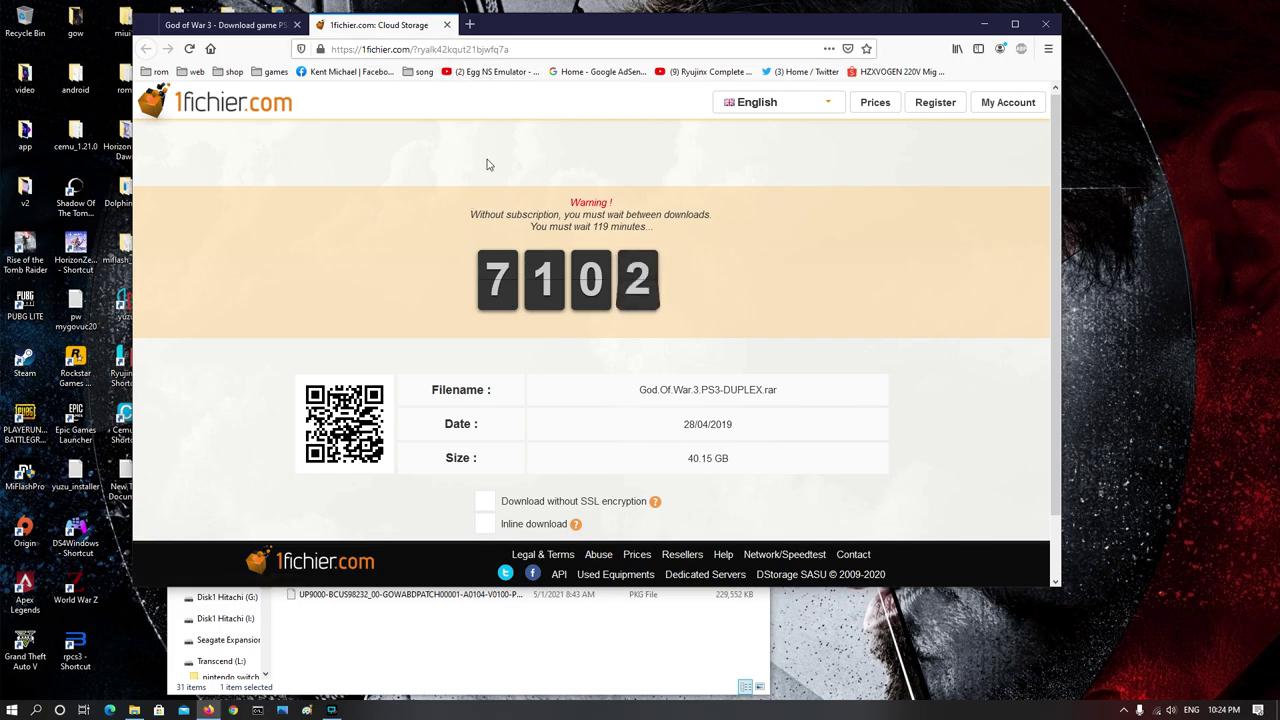
left_click(446, 24)
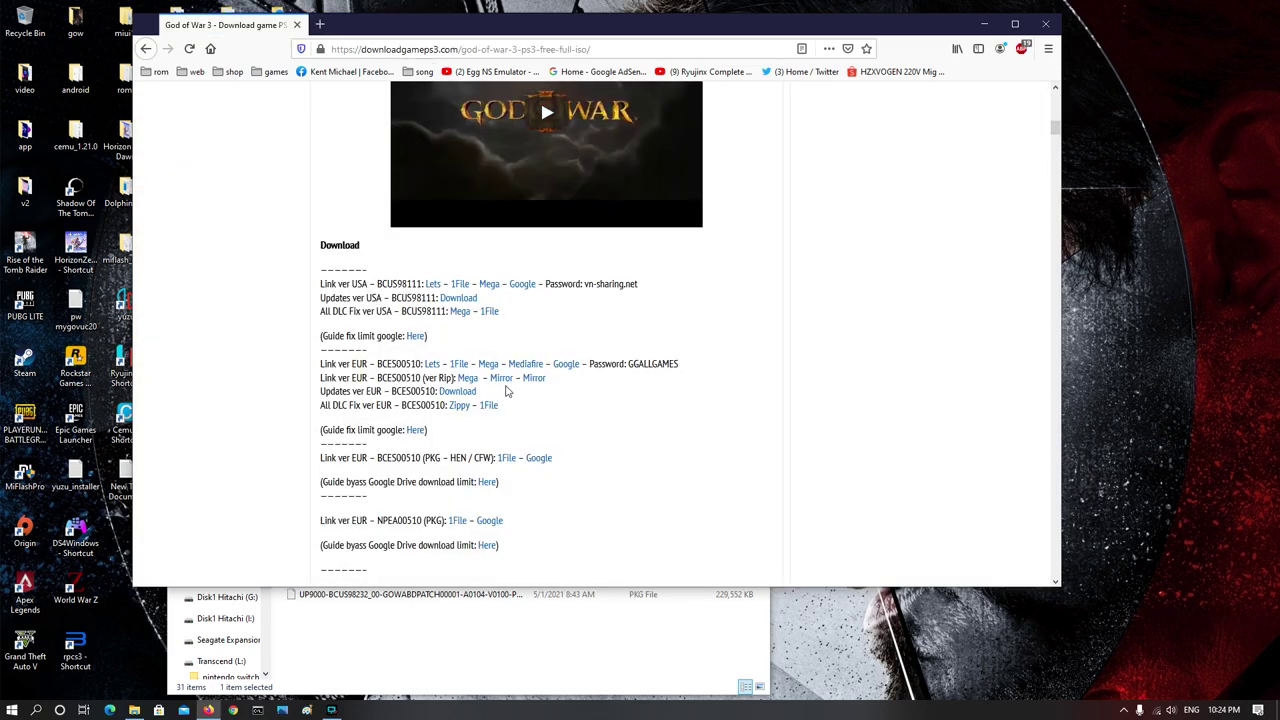
- Open the Mega link list for God of War 3 USA BCUS98111 and view the Part 1-5 folder in a new tab
left_click(489, 284)
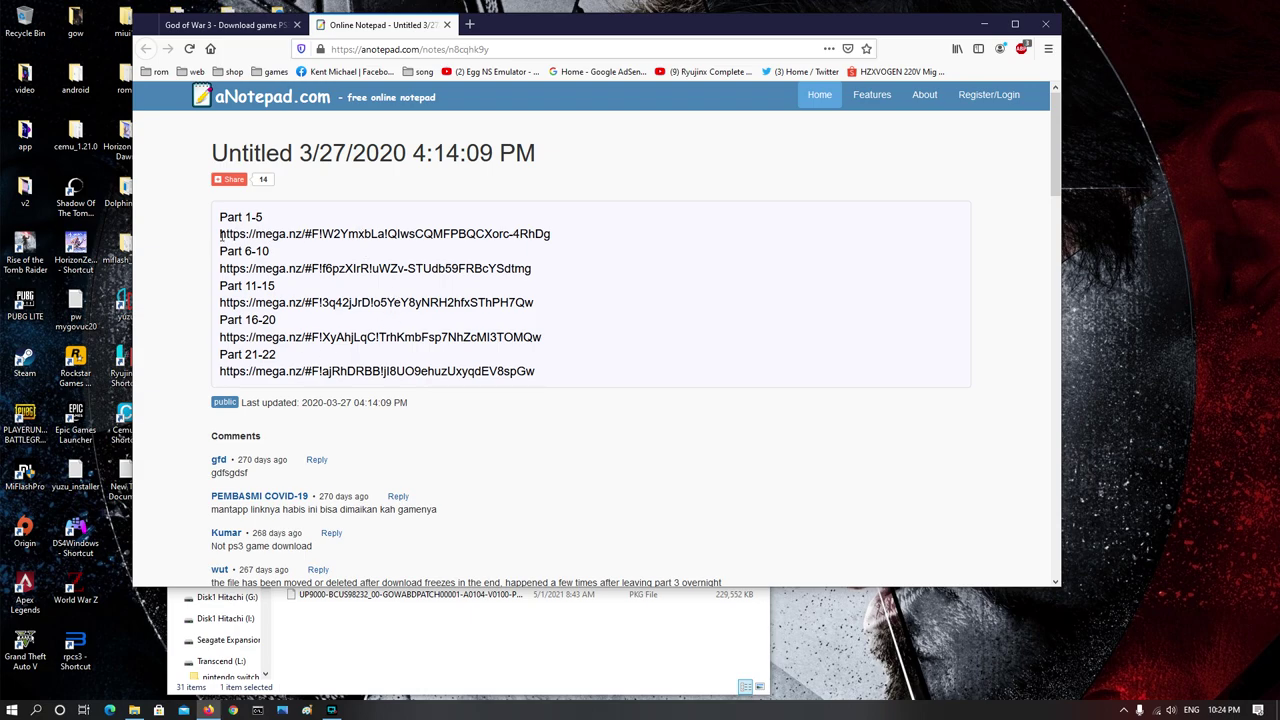
left_click_drag(220, 234, 555, 246)
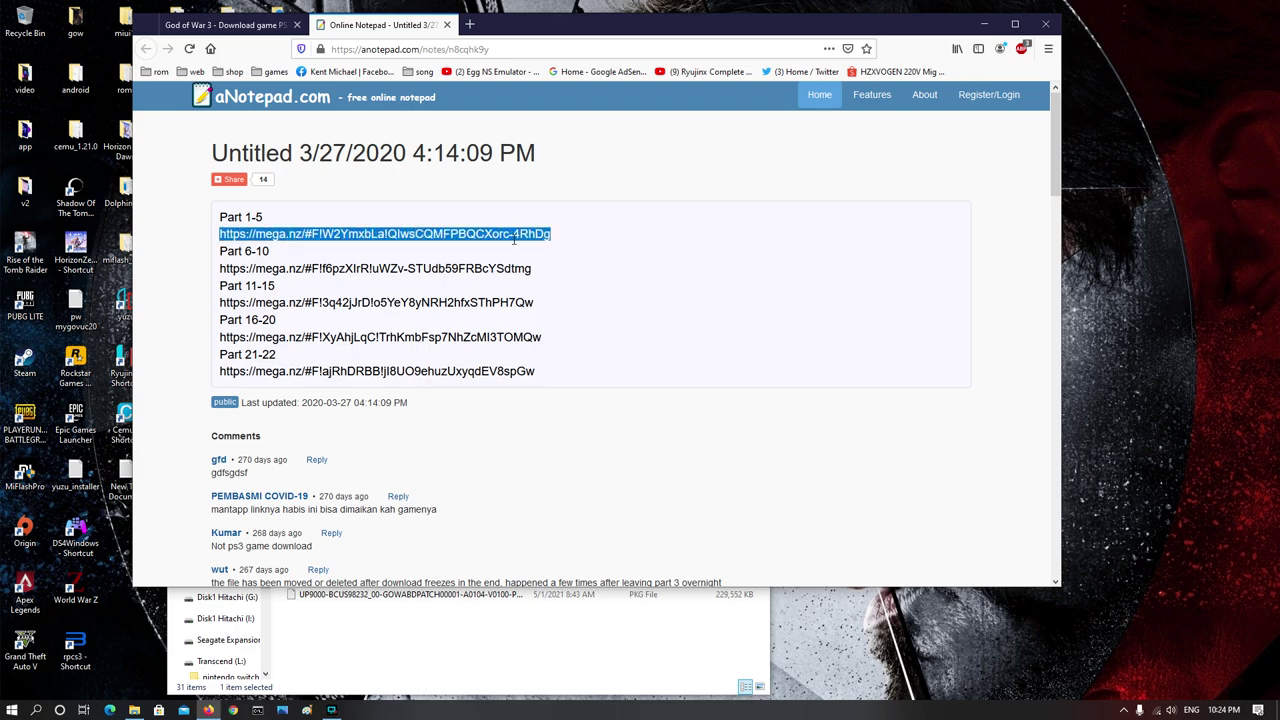
right_click(480, 235)
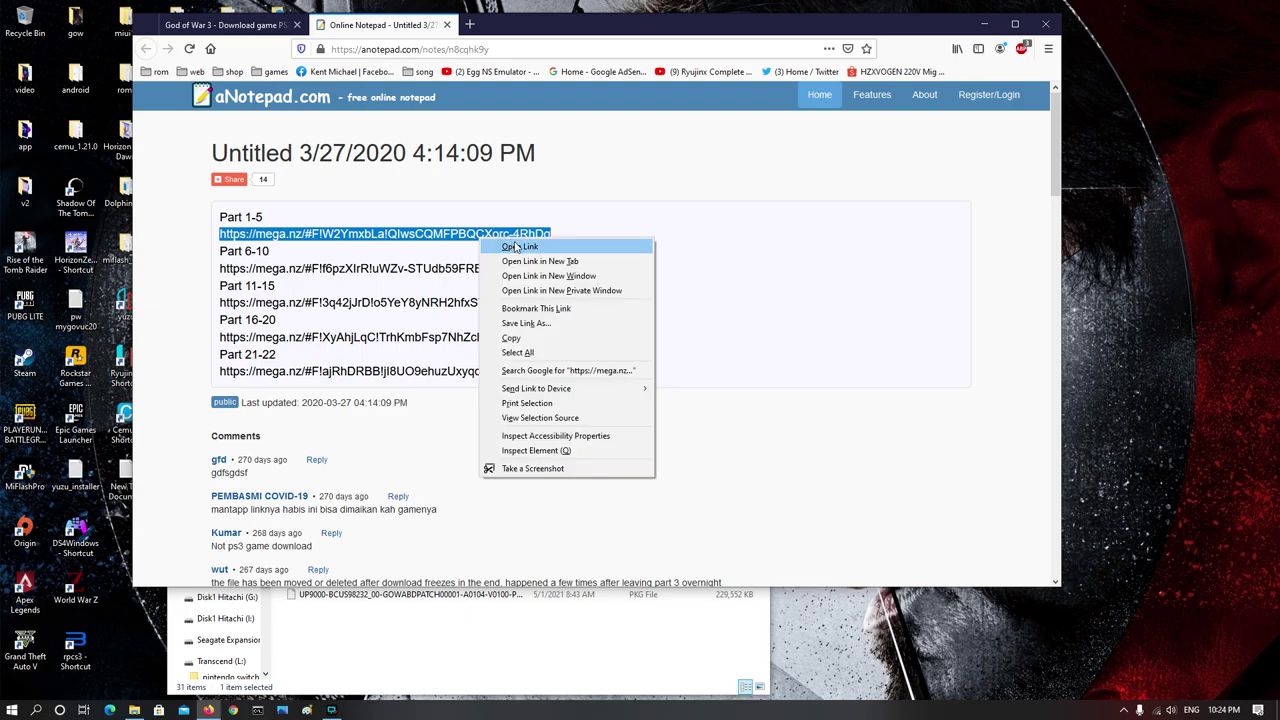
left_click(540, 261)
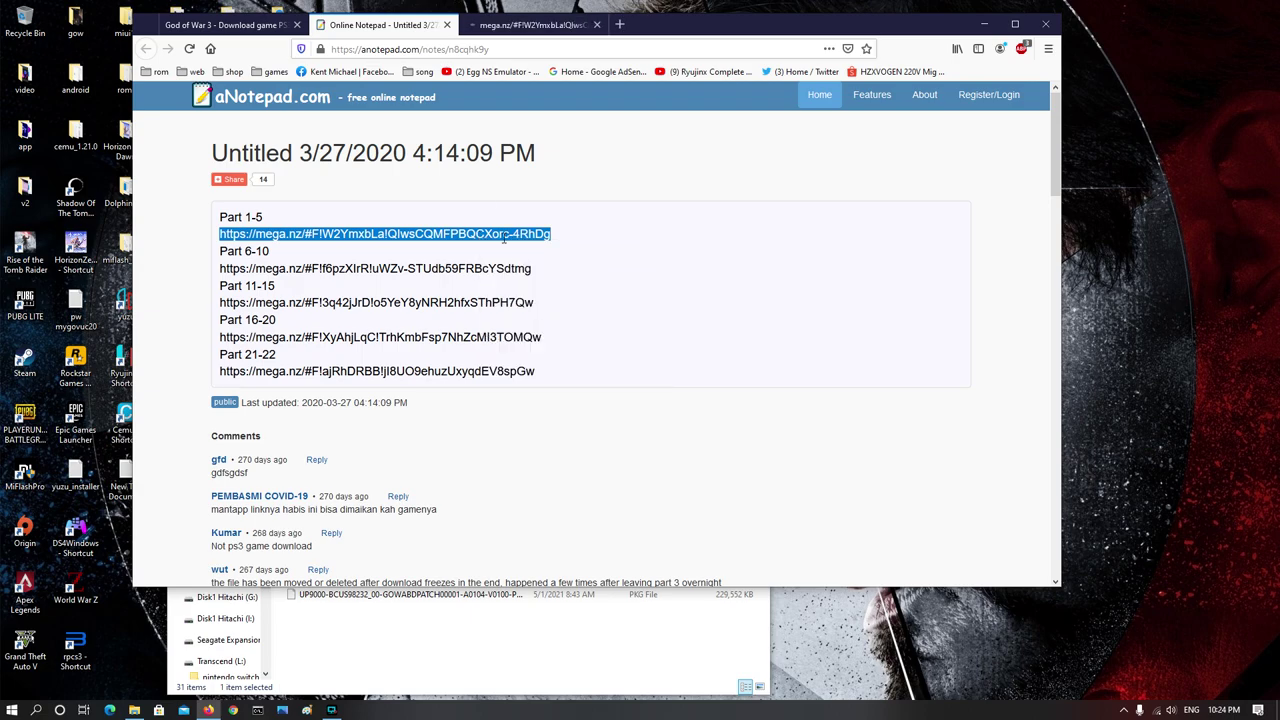
left_click(534, 24)
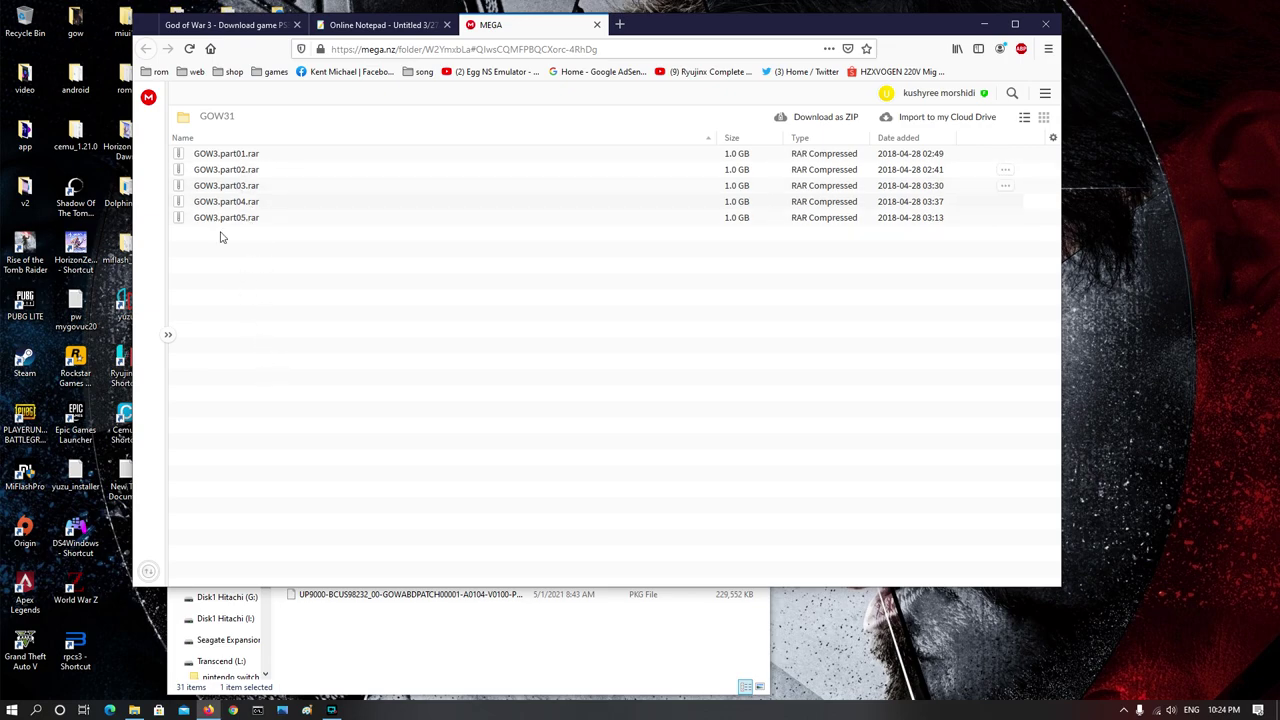
- Try a standard download of GOW3.part01.rar, cancel the transfer and close the MEGA tab
left_click(236, 156)
right_click(236, 157)
mouse_move(289, 212)
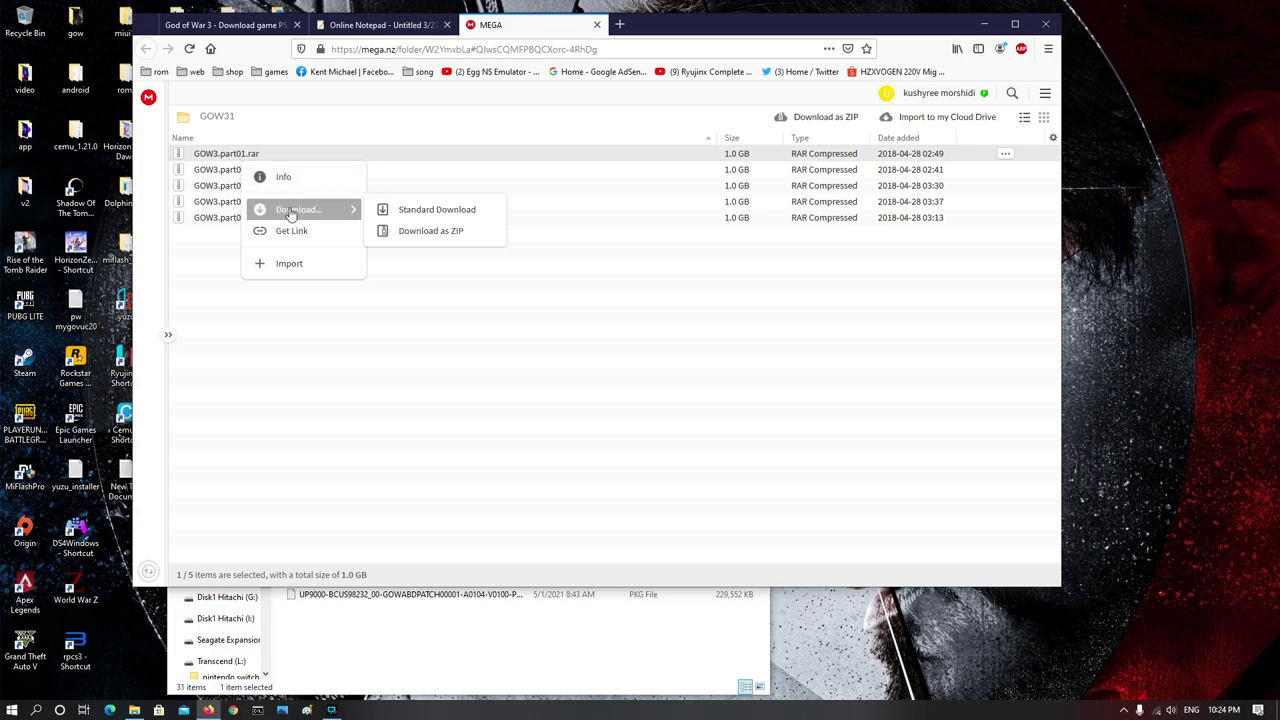
left_click(411, 215)
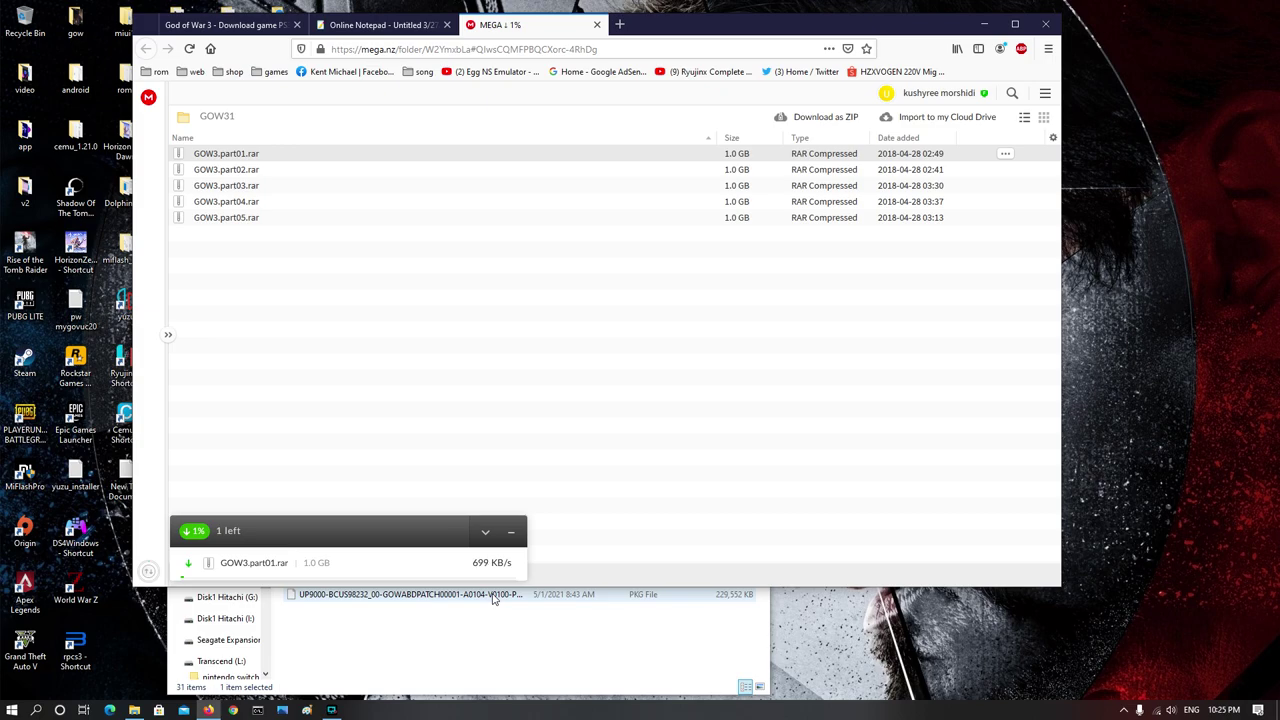
mouse_move(480, 566)
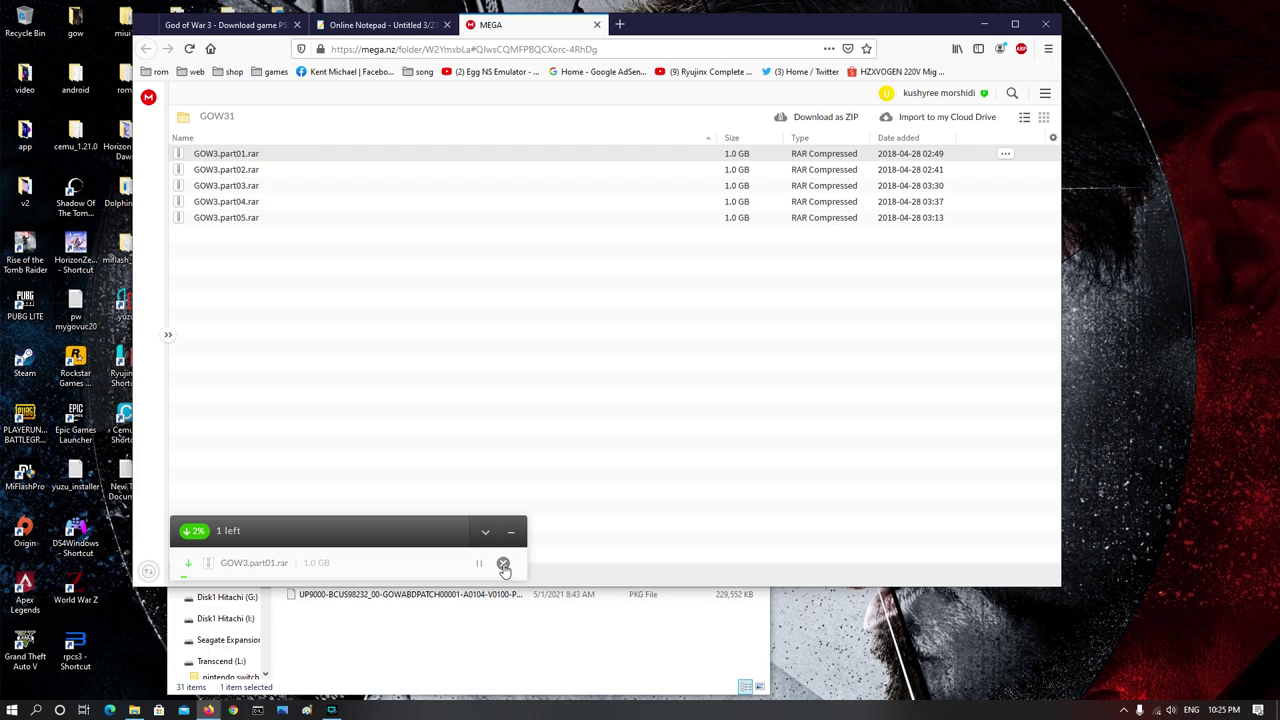
left_click(503, 564)
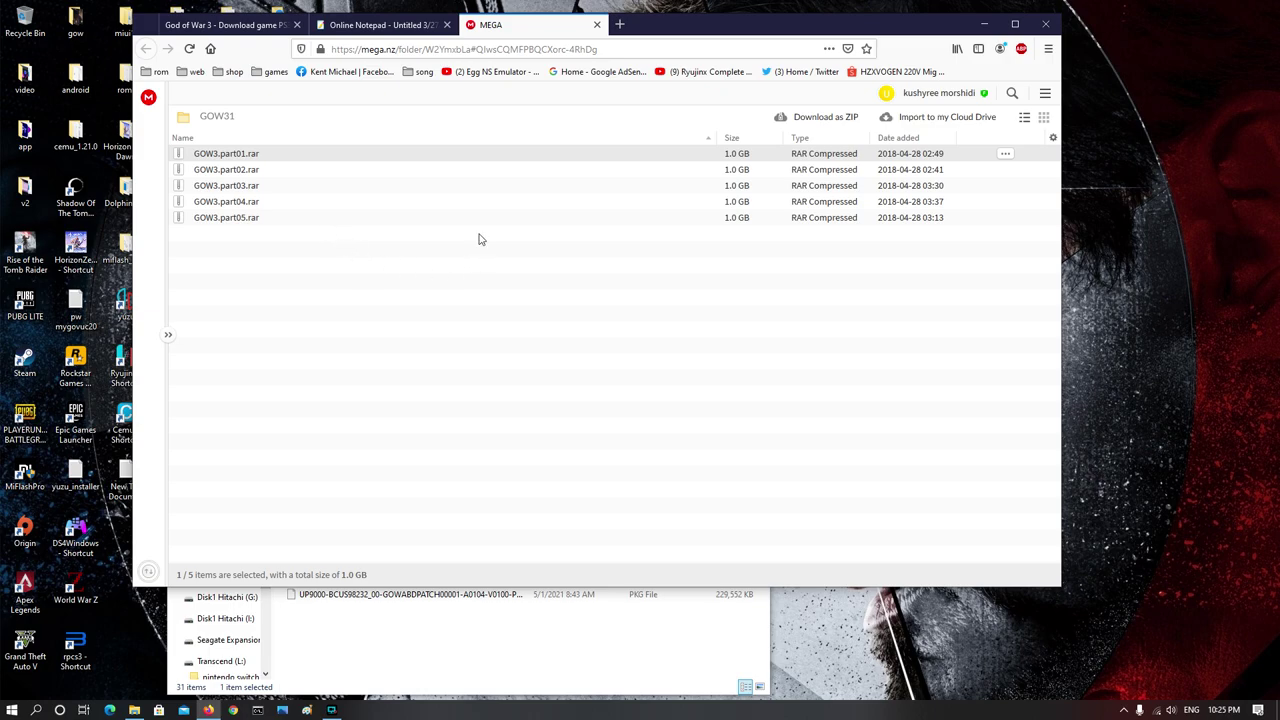
left_click(597, 24)
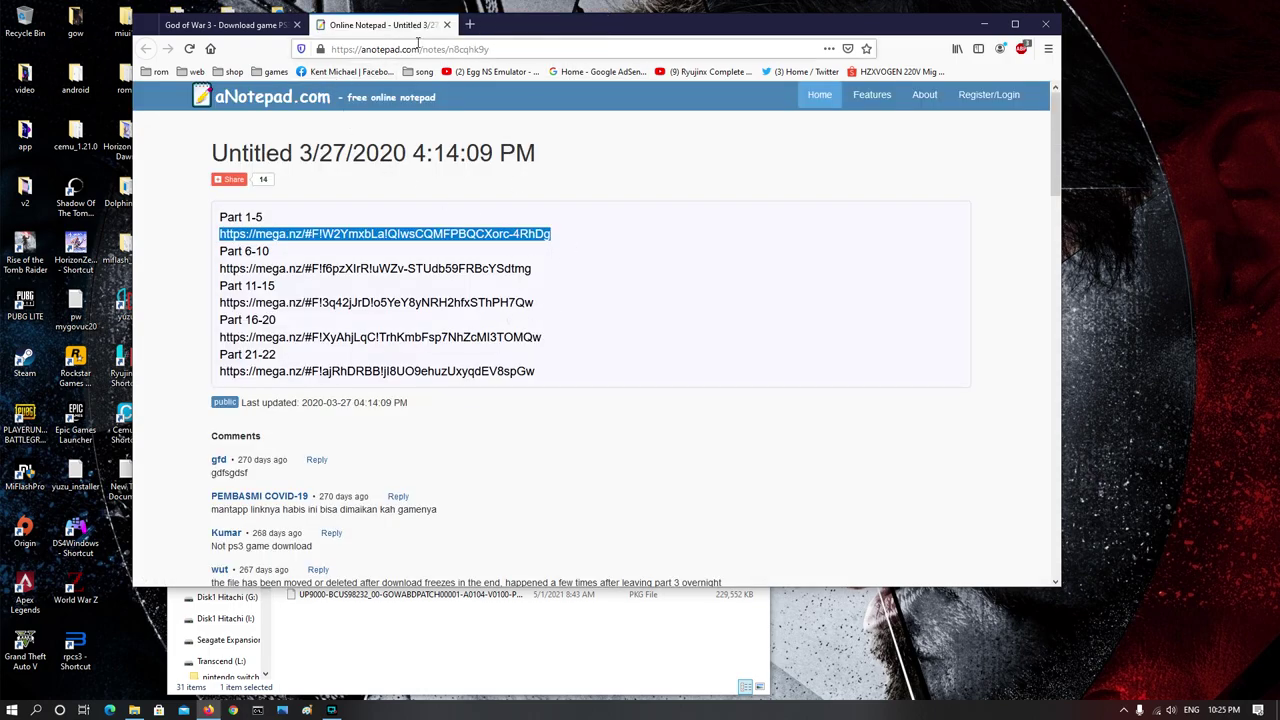
- Run an internet speed test on the bookmarked Speedtest by Ookla site, return to the browser home page and close that tab
left_click(196, 72)
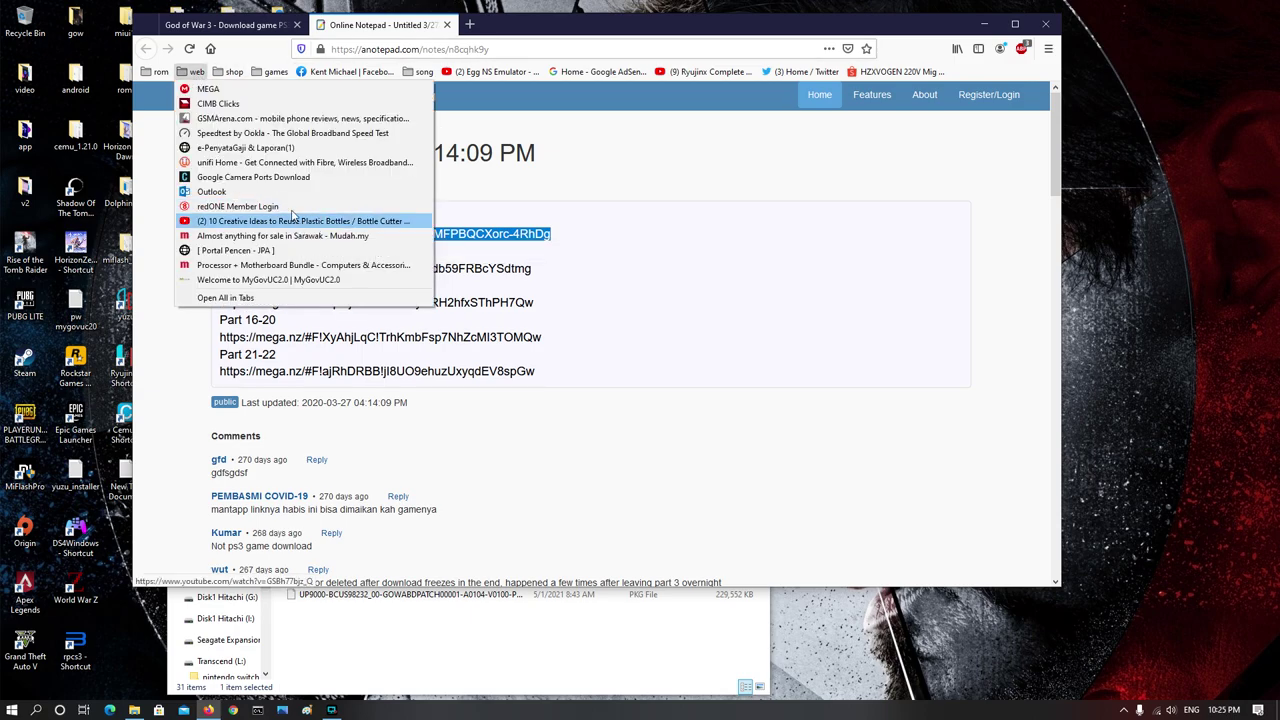
left_click(255, 134)
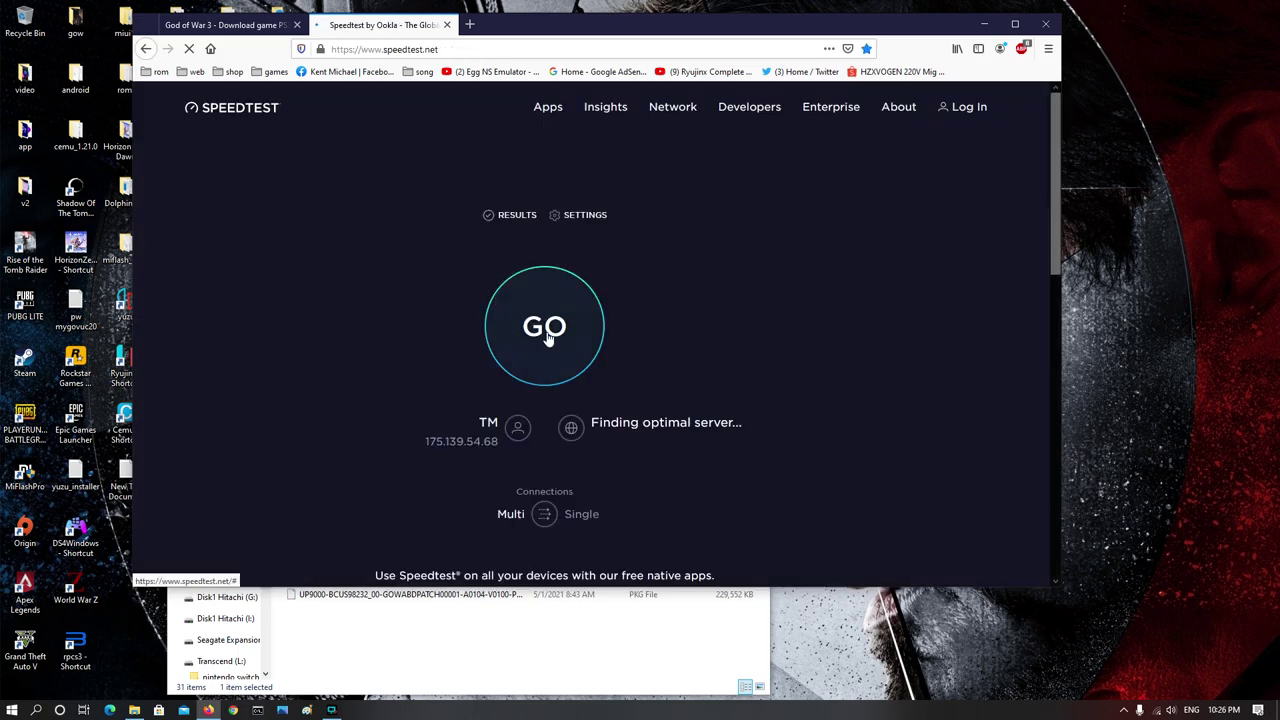
left_click(547, 331)
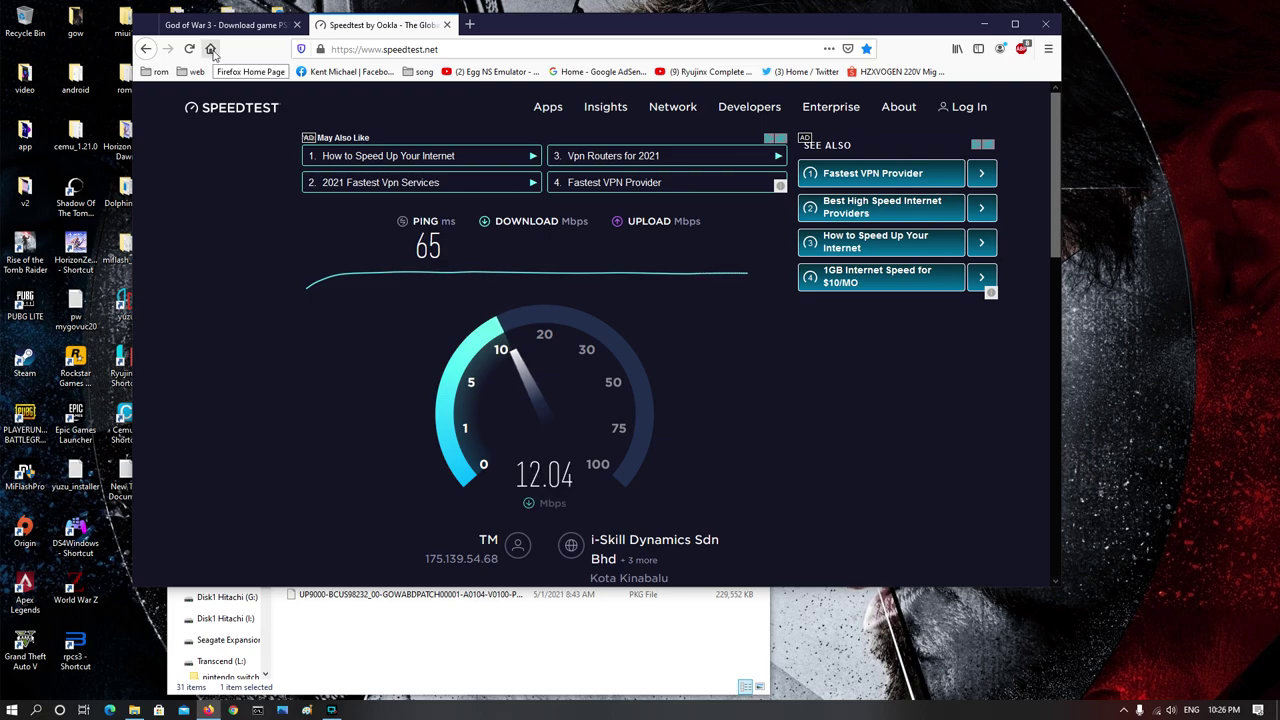
left_click(211, 49)
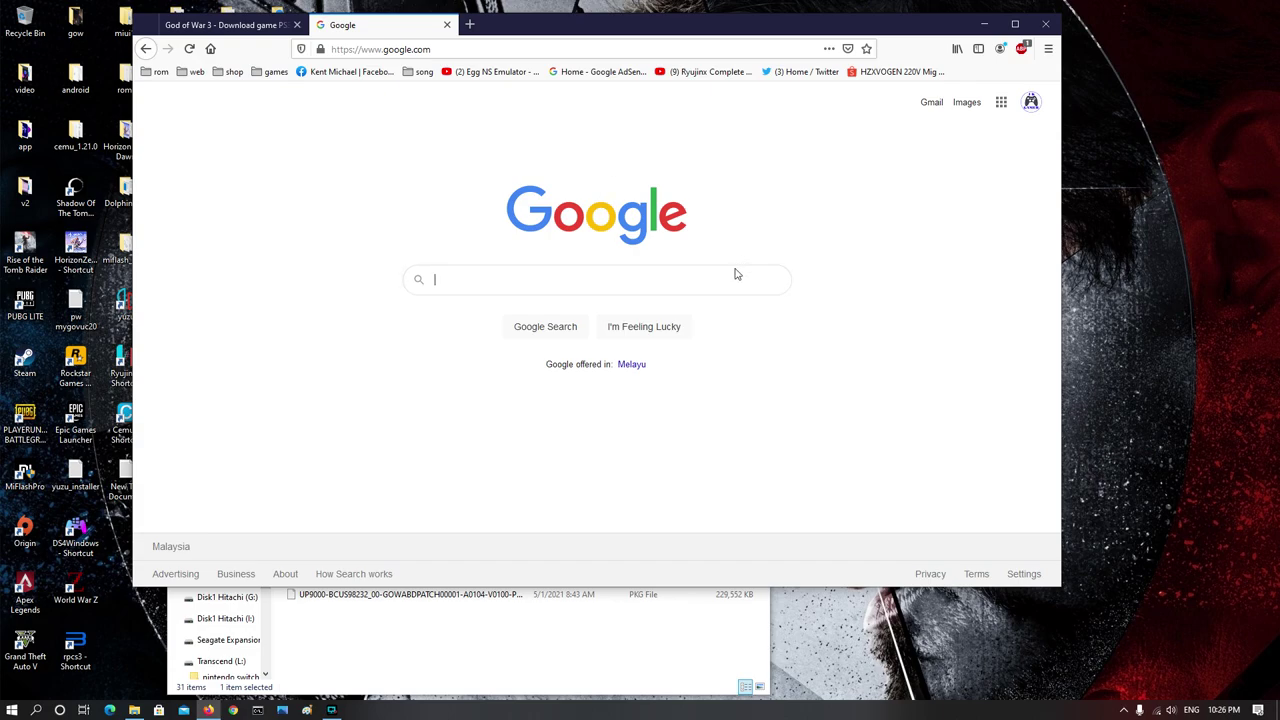
left_click(447, 25)
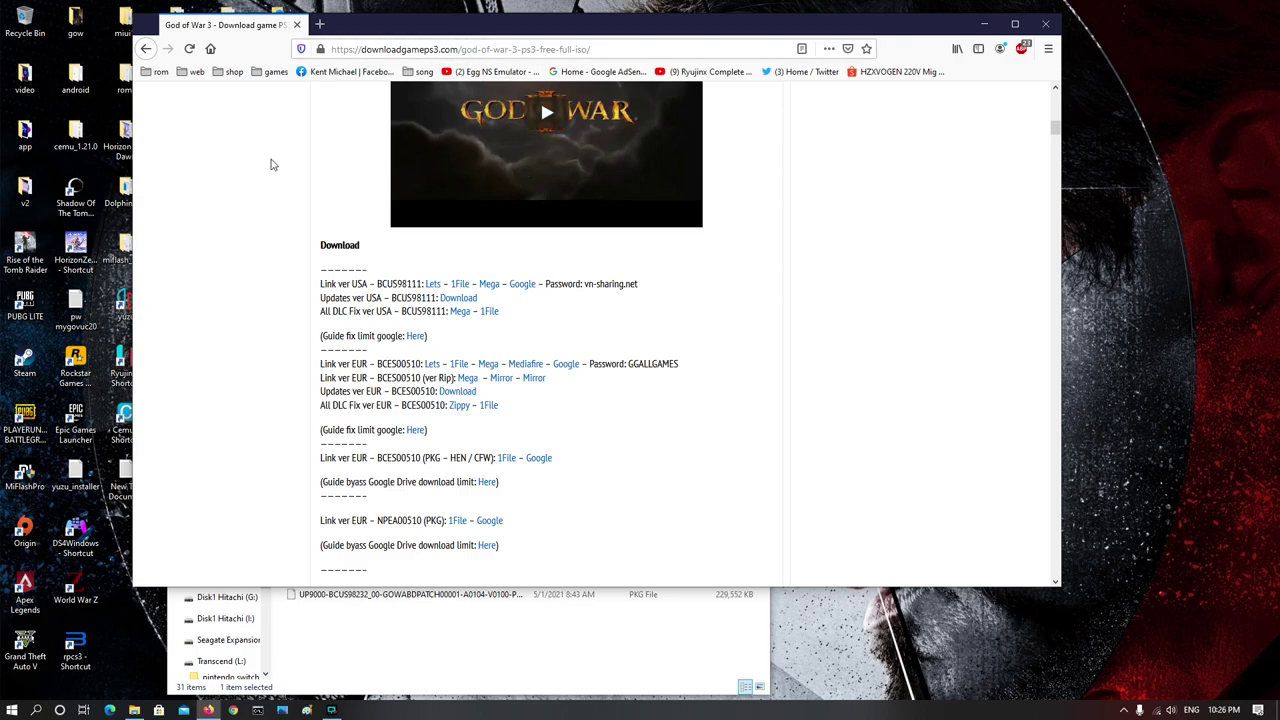
- Open the bookmarked Vimm's Lair vault and switch to its PlayStation 3 section
left_click(276, 76)
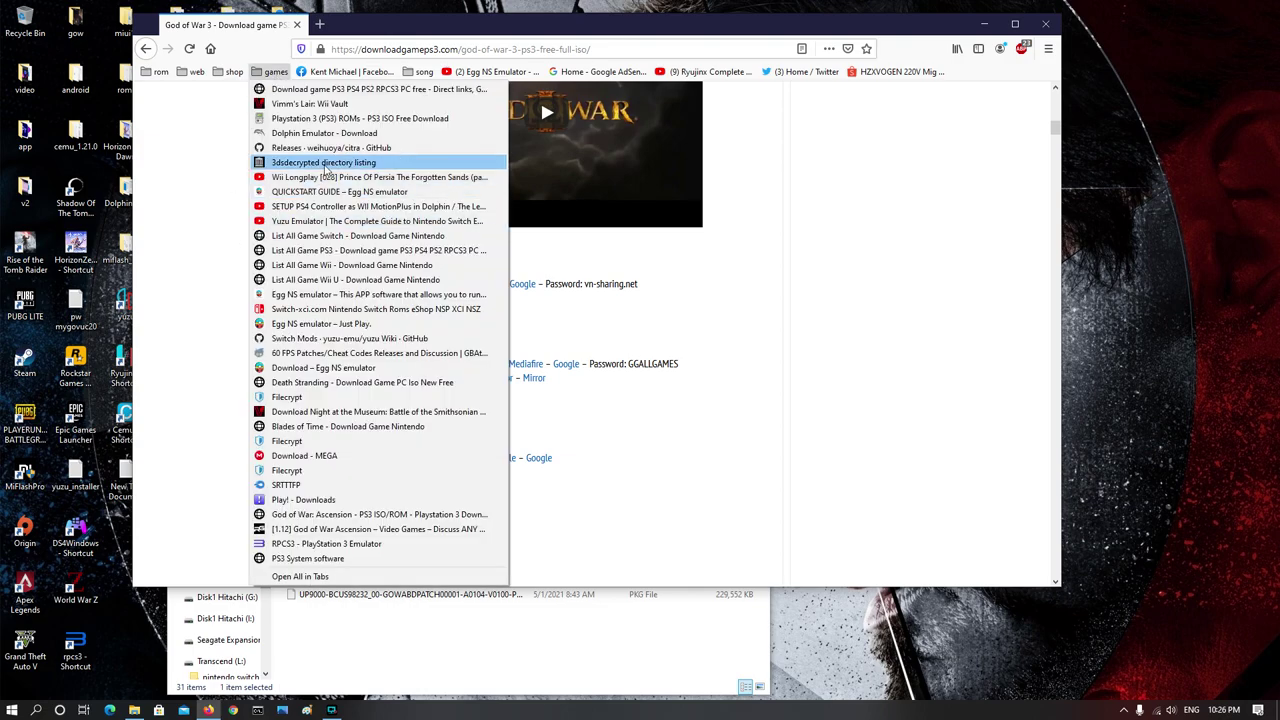
left_click(302, 104)
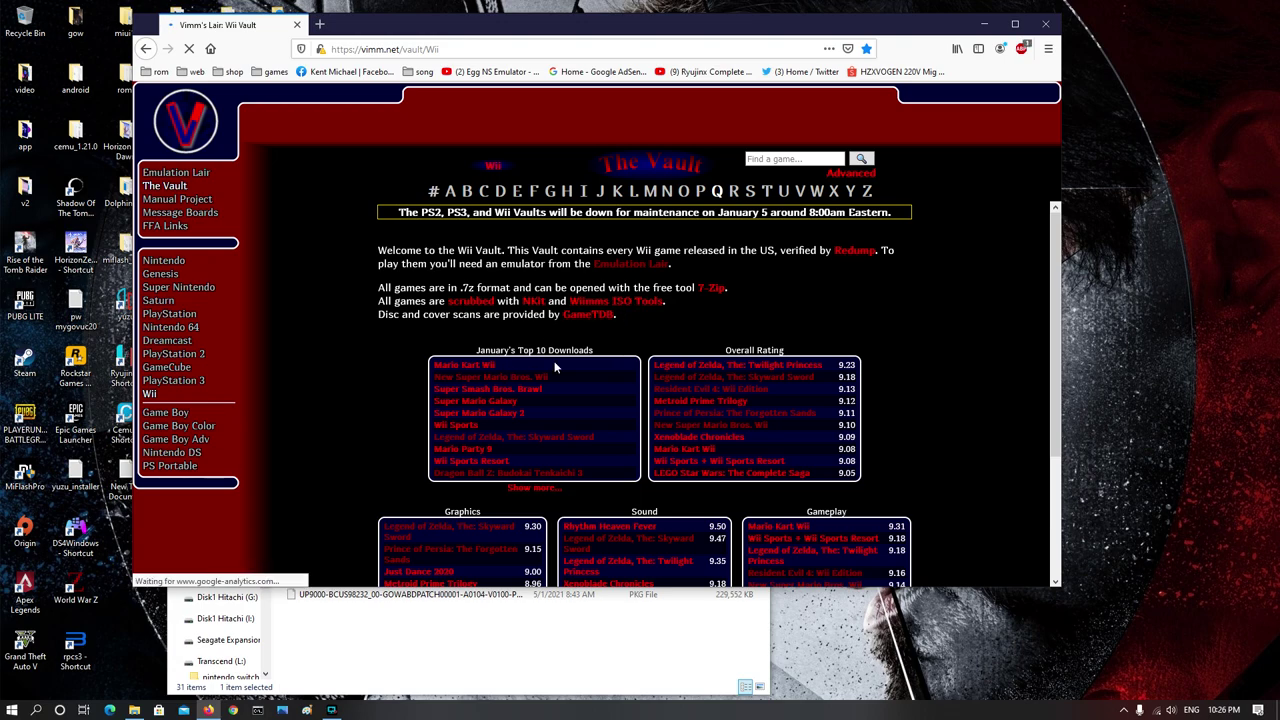
left_click(173, 354)
left_click(174, 381)
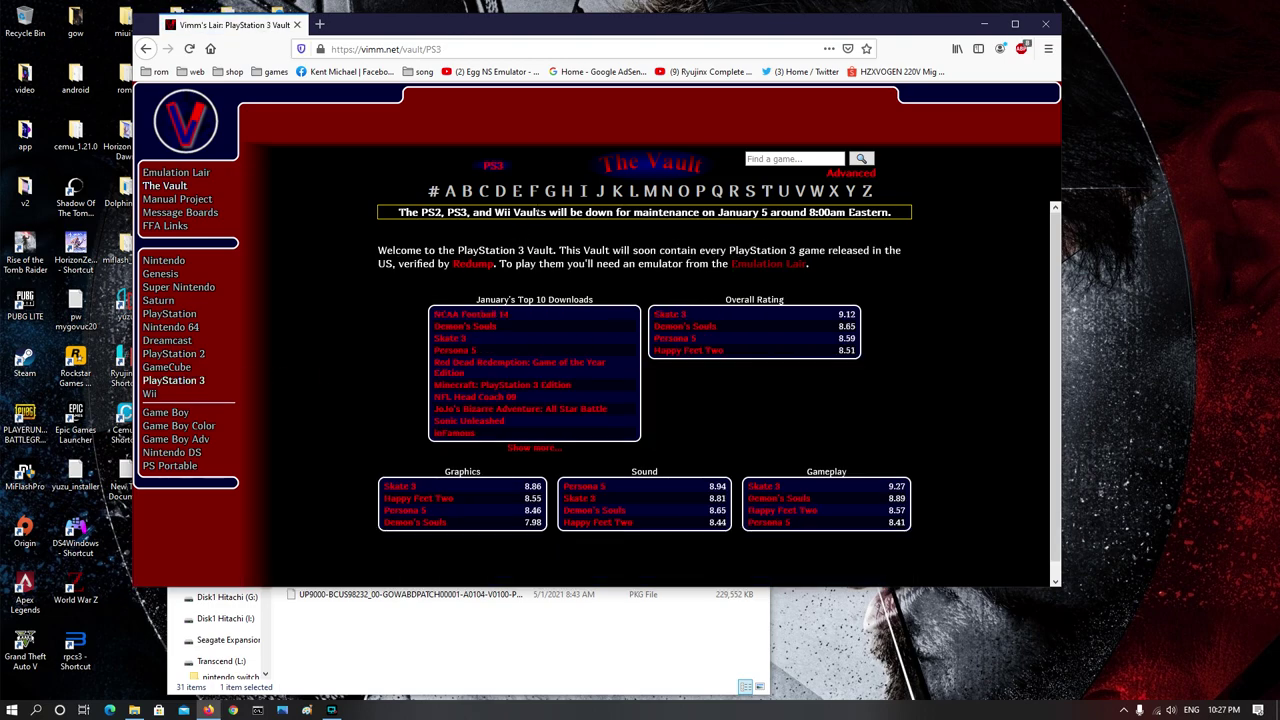
- Find God of War III among the vault's PS3 titles starting with G, open its page and request the download
left_click(549, 191)
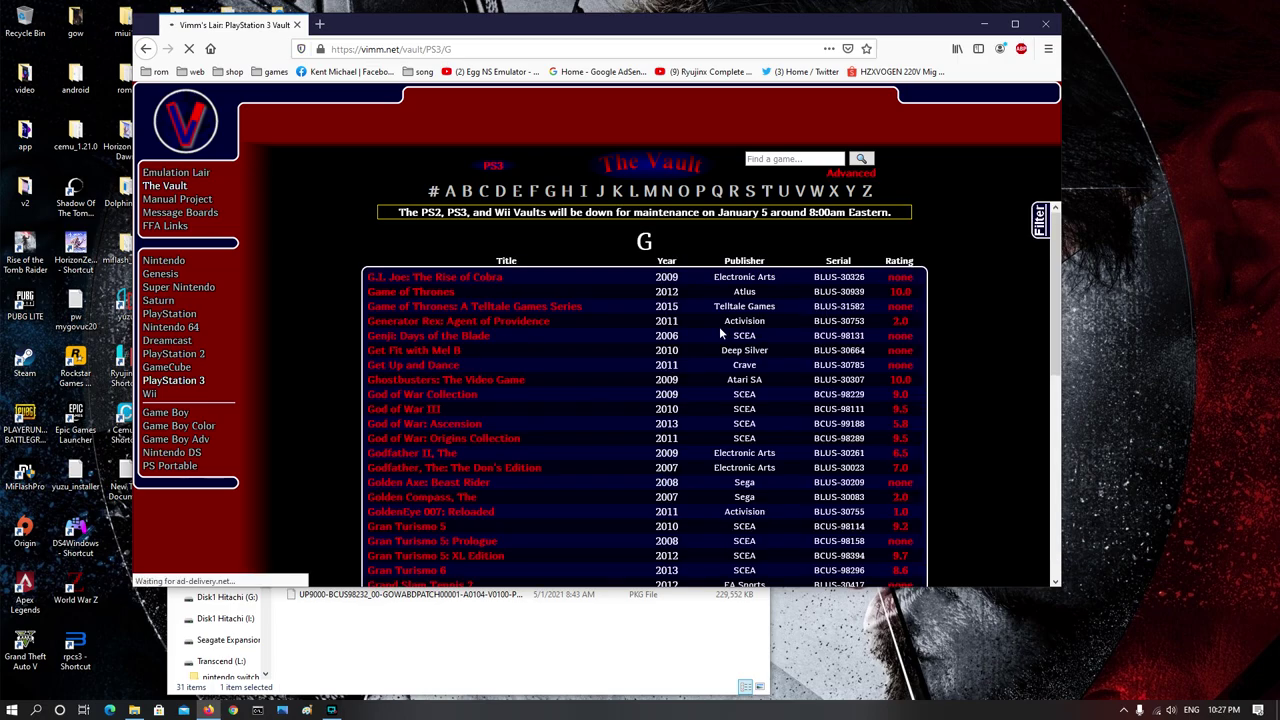
scroll(475, 398, "down", 1)
scroll(475, 398, "down", 2)
scroll(449, 330, "up", 1)
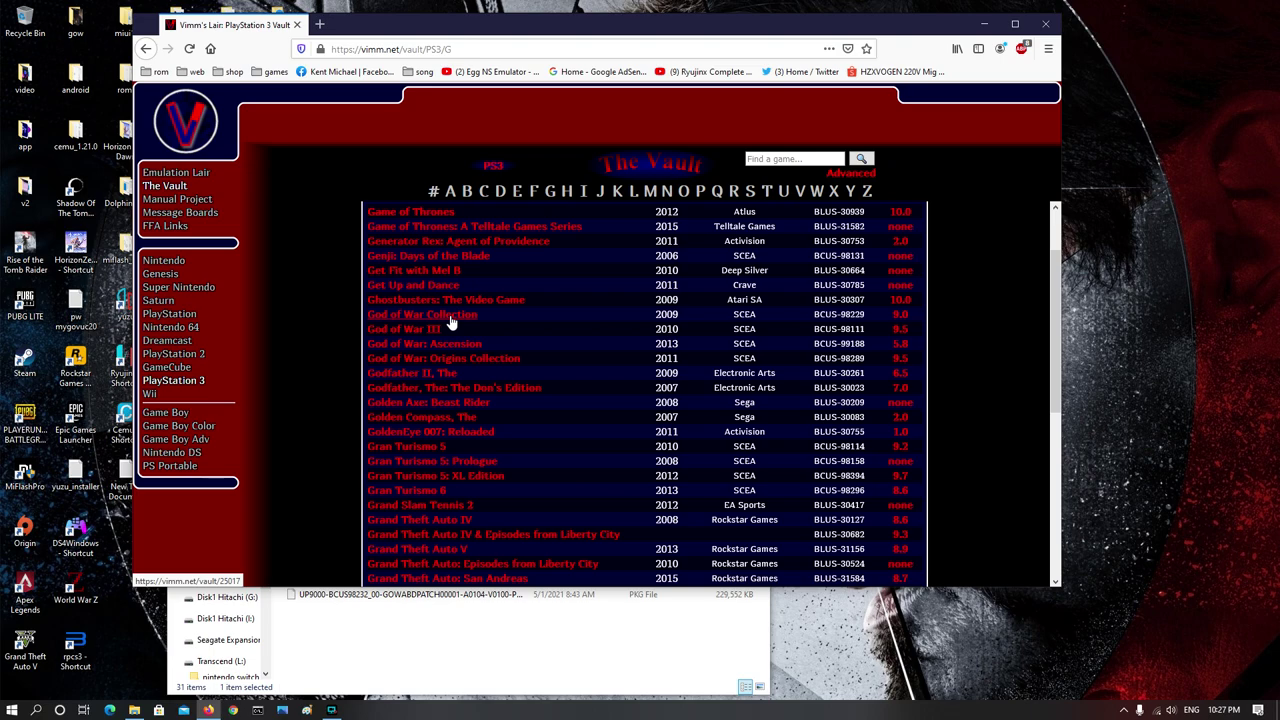
left_click(428, 330)
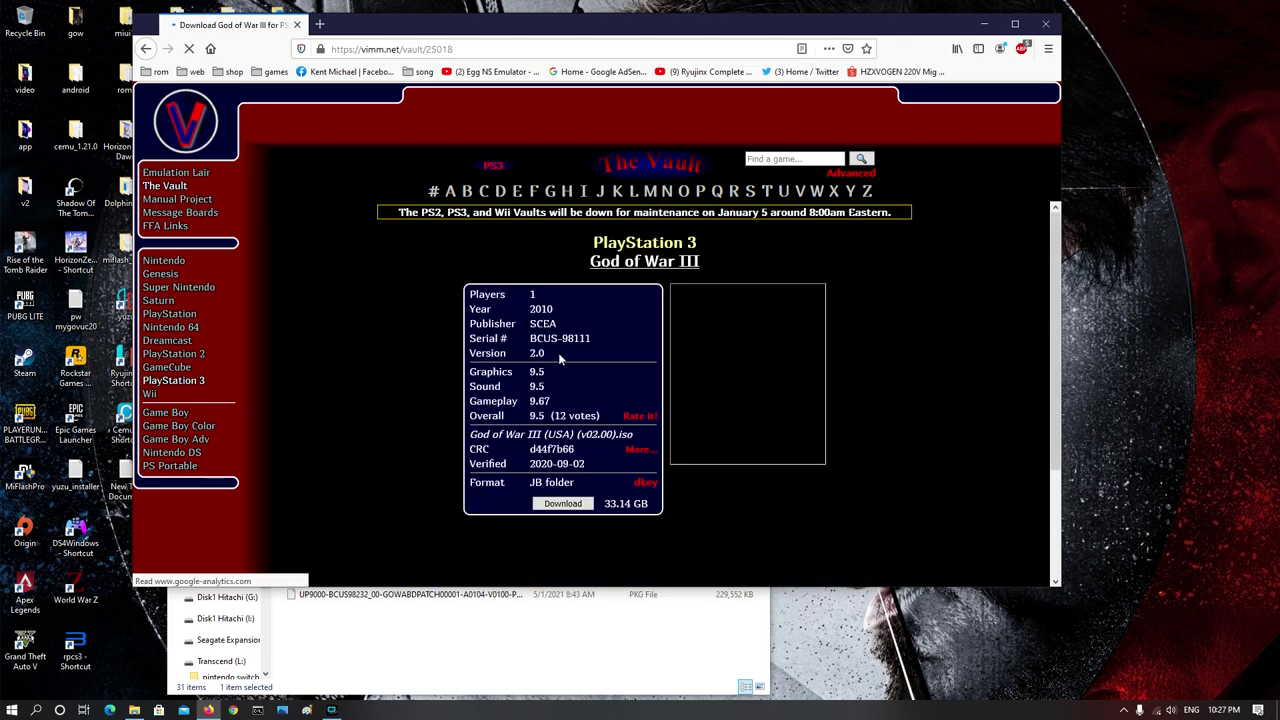
scroll(629, 432, "down", 2)
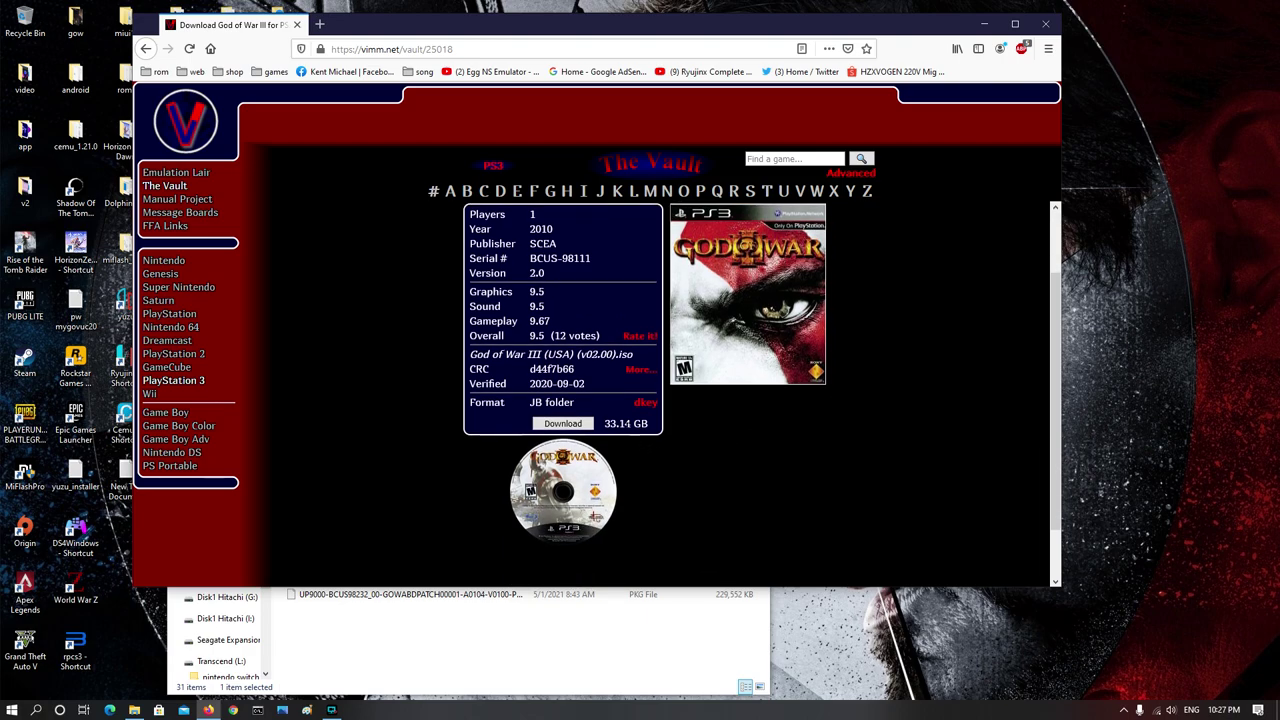
left_click(575, 427)
- Close the browser and the ps3 folder window, and launch RPCS3 from its desktop shortcut
left_click(1046, 27)
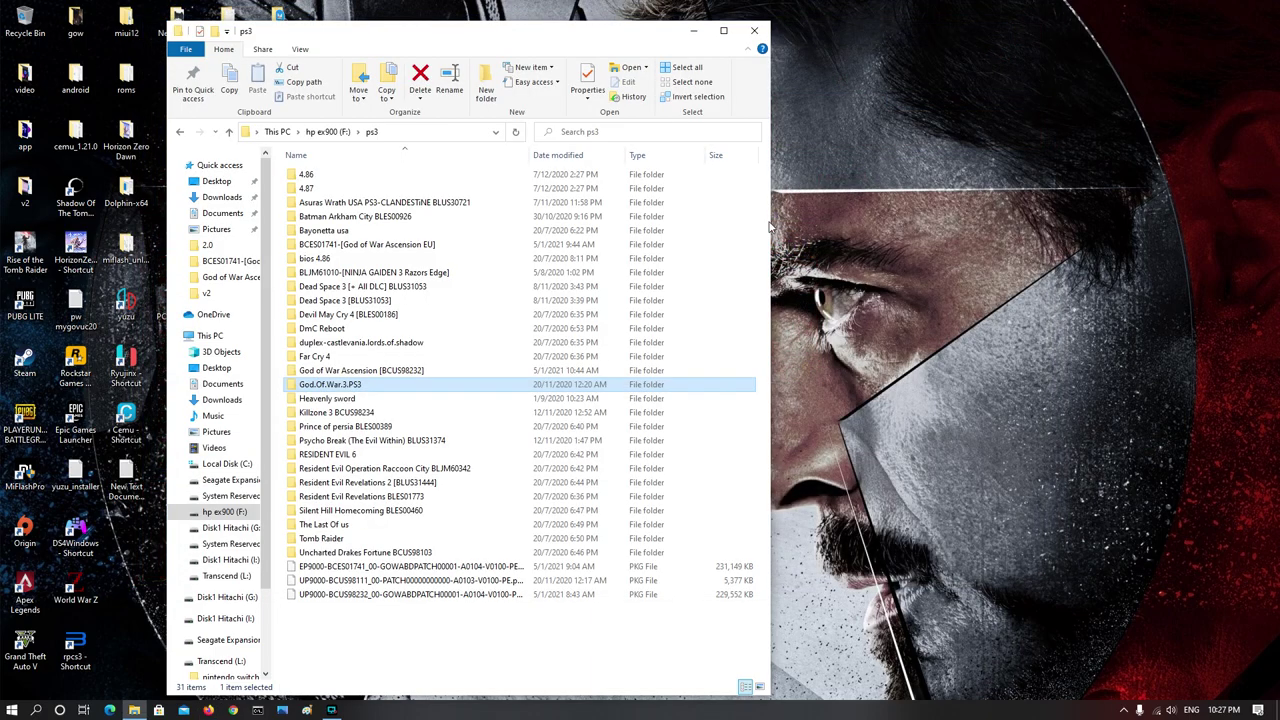
left_click(764, 26)
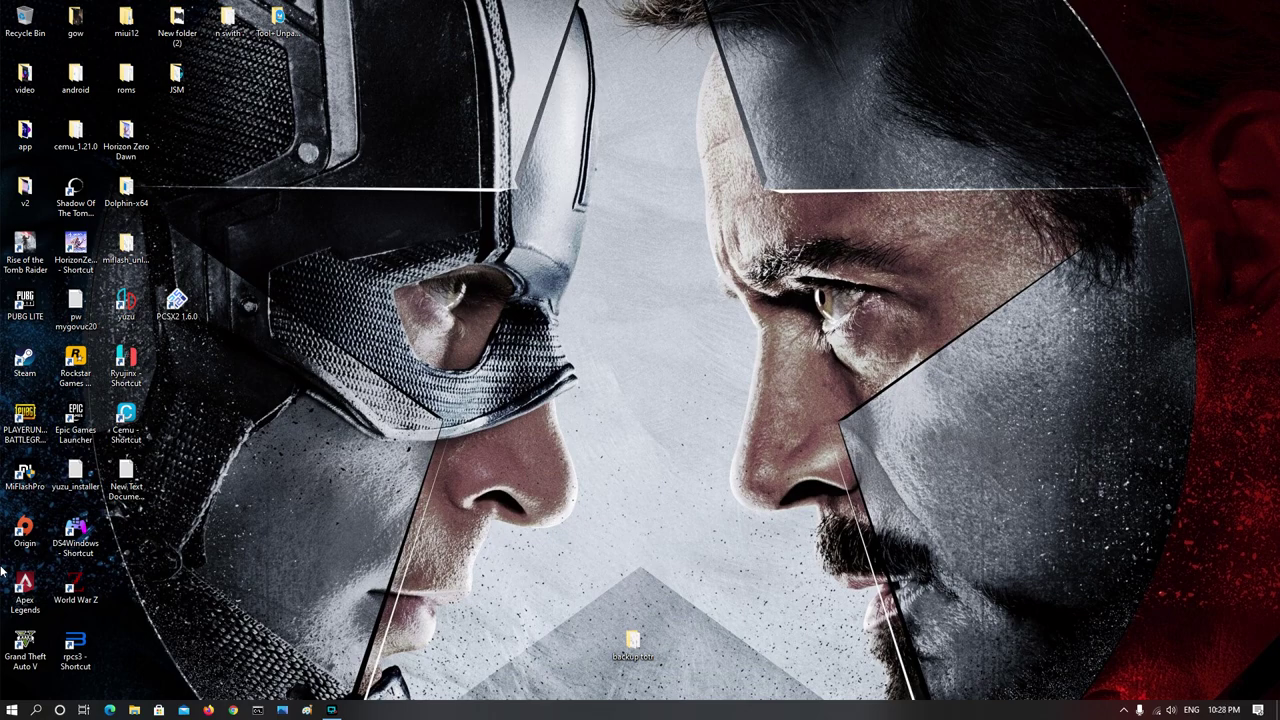
double_click(80, 645)
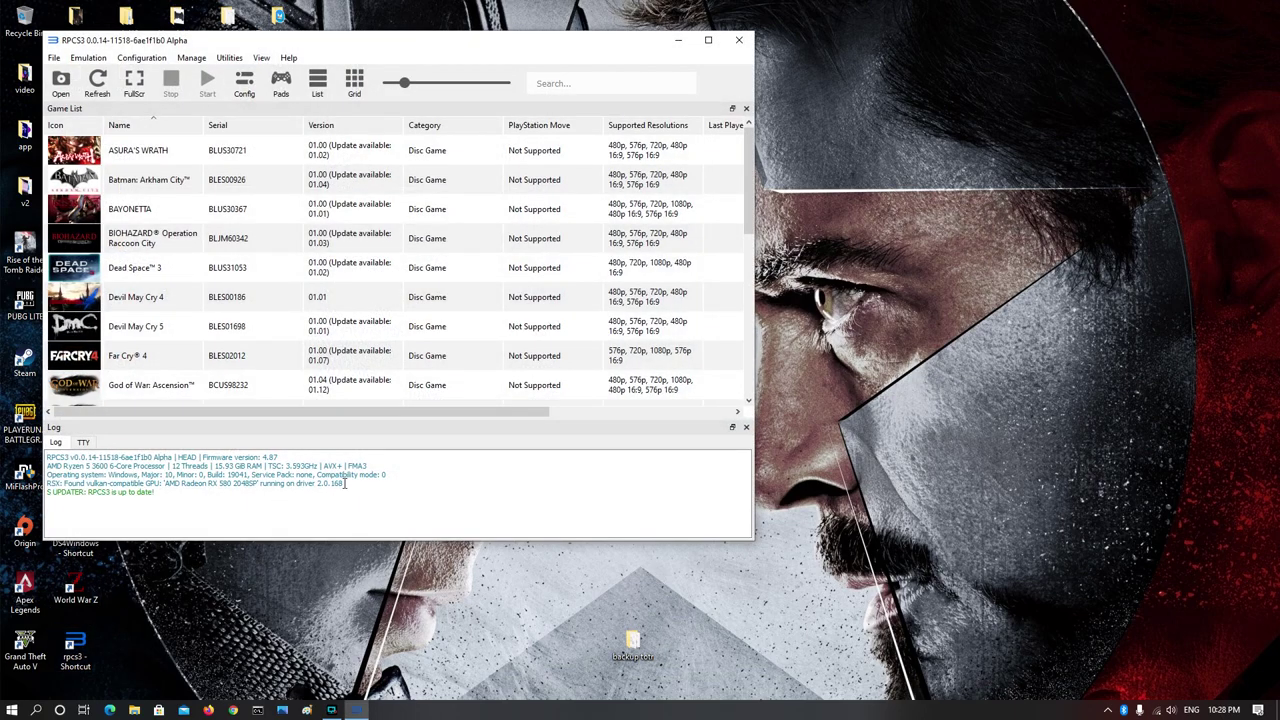
- Accept the Windows request to pair the Wireless Controller over Bluetooth and dismiss the pairing dialog
left_click(1122, 709)
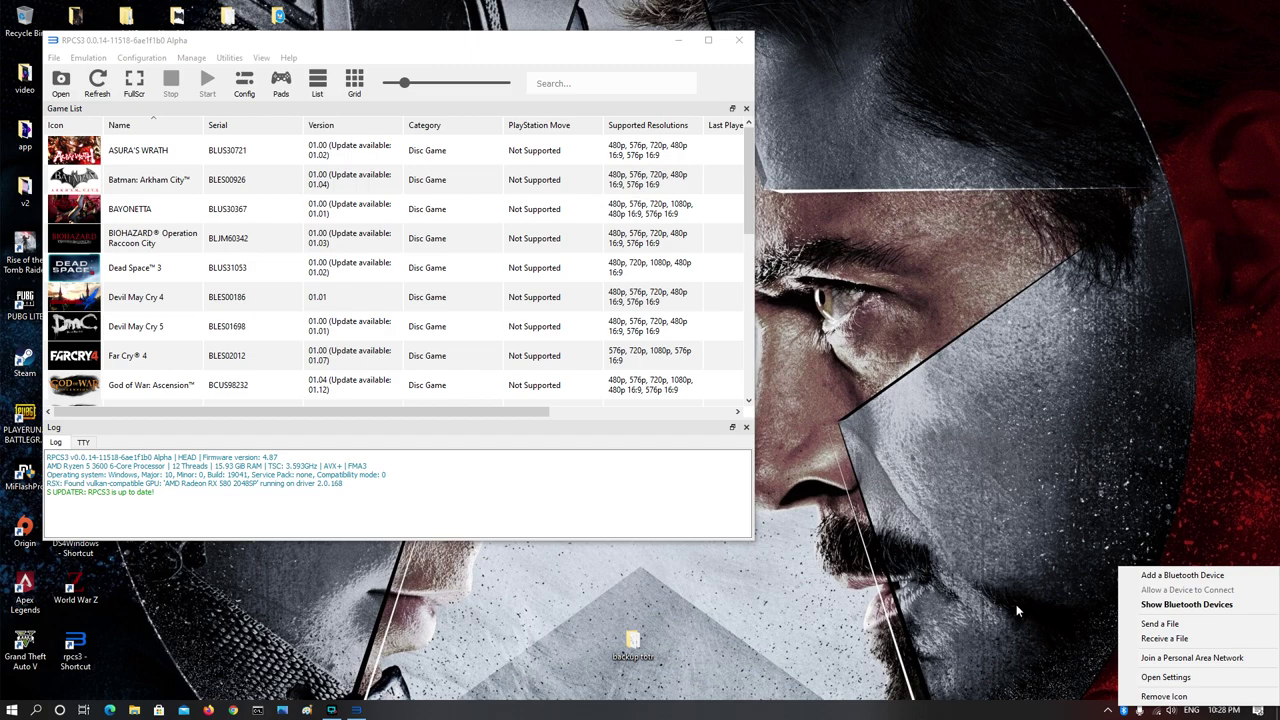
left_click(963, 587)
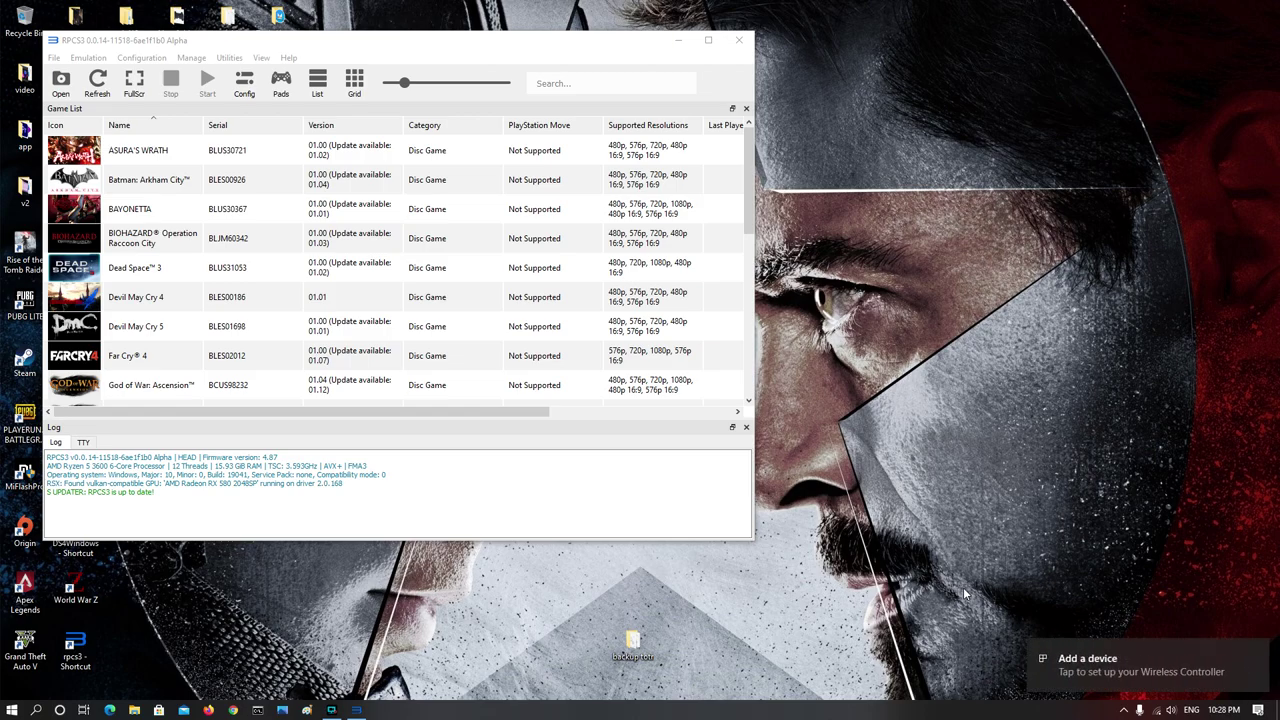
left_click(1100, 665)
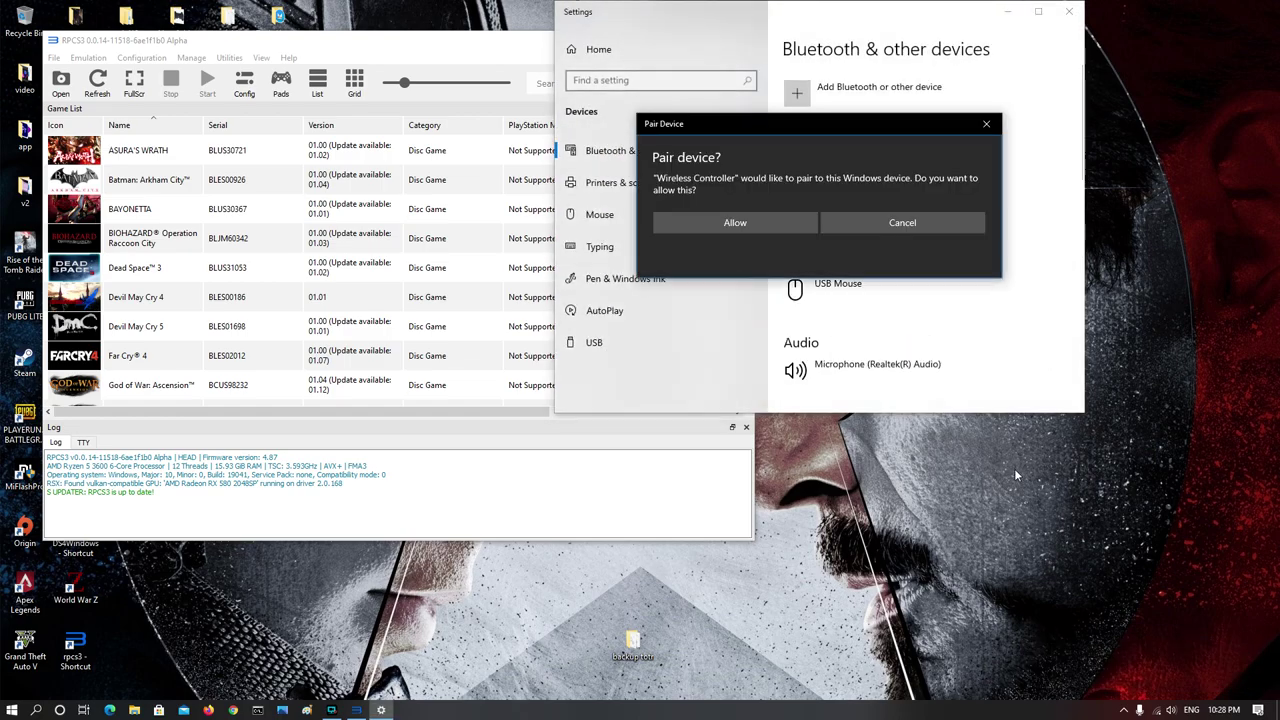
left_click(763, 221)
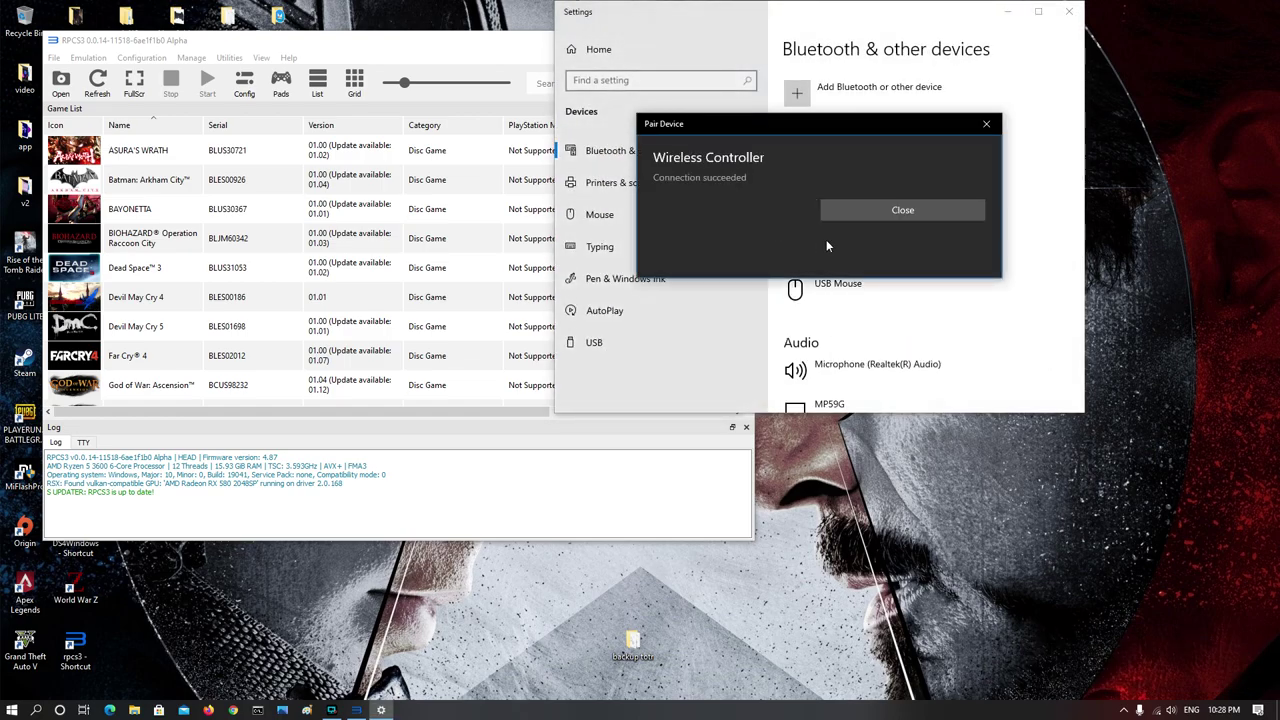
left_click(898, 213)
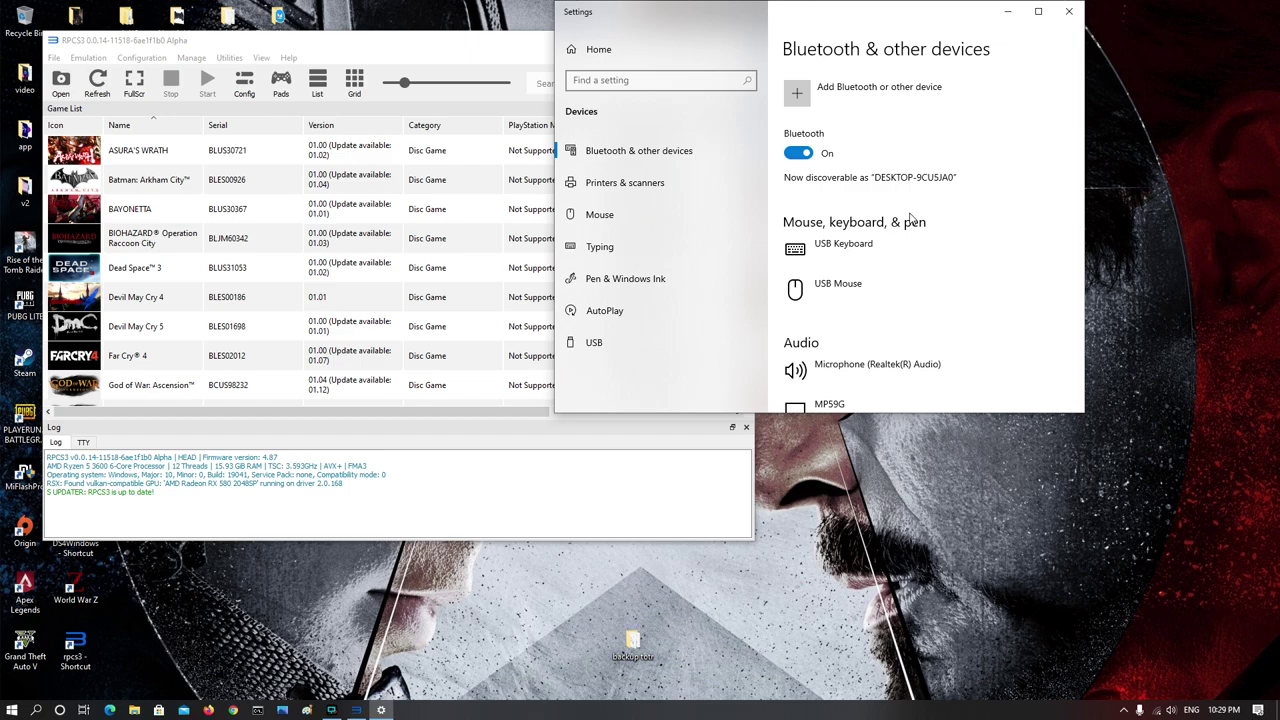
- Add the Wireless Controller as a Bluetooth device in the Windows device settings and close Settings
left_click(835, 91)
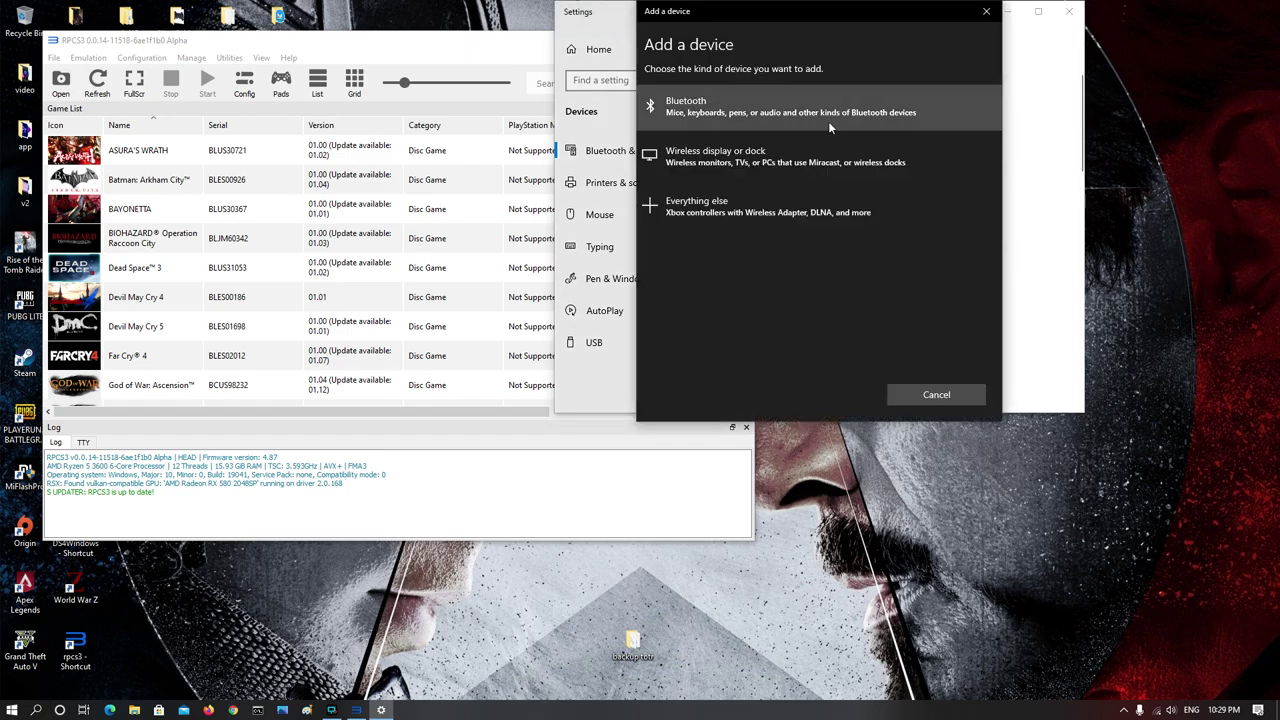
left_click(722, 114)
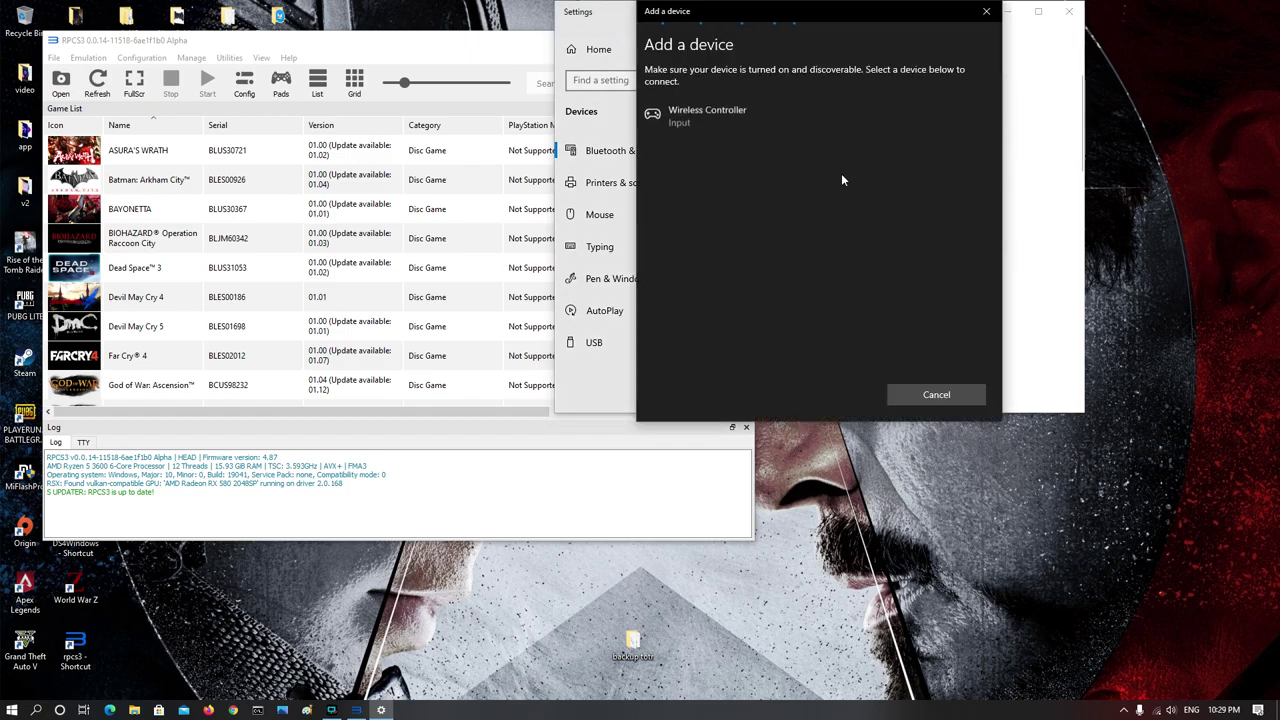
left_click(703, 114)
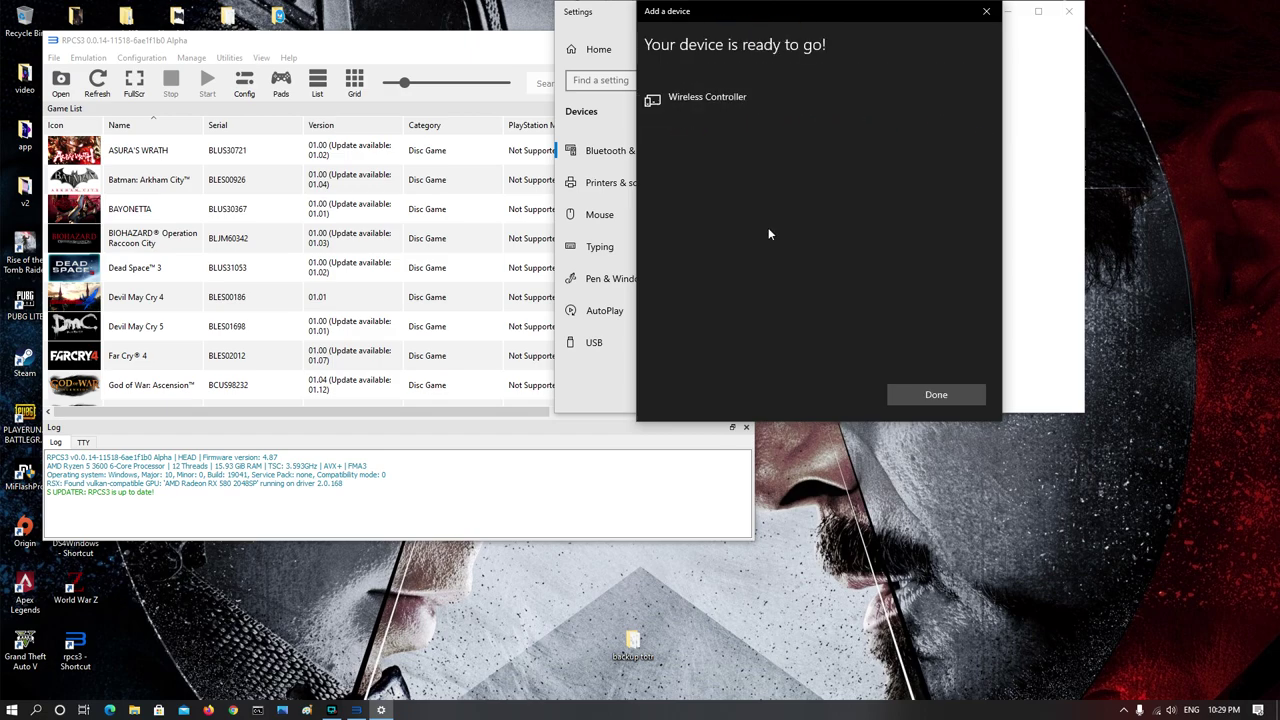
left_click(935, 394)
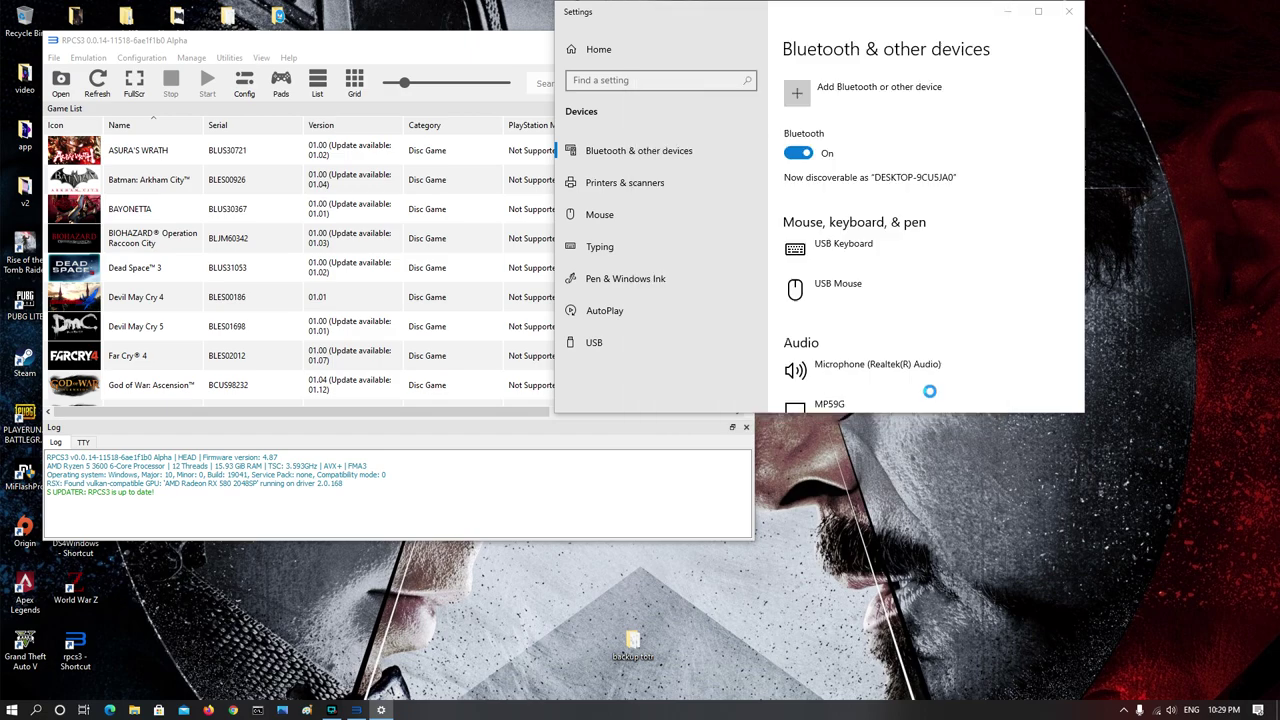
left_click(1068, 12)
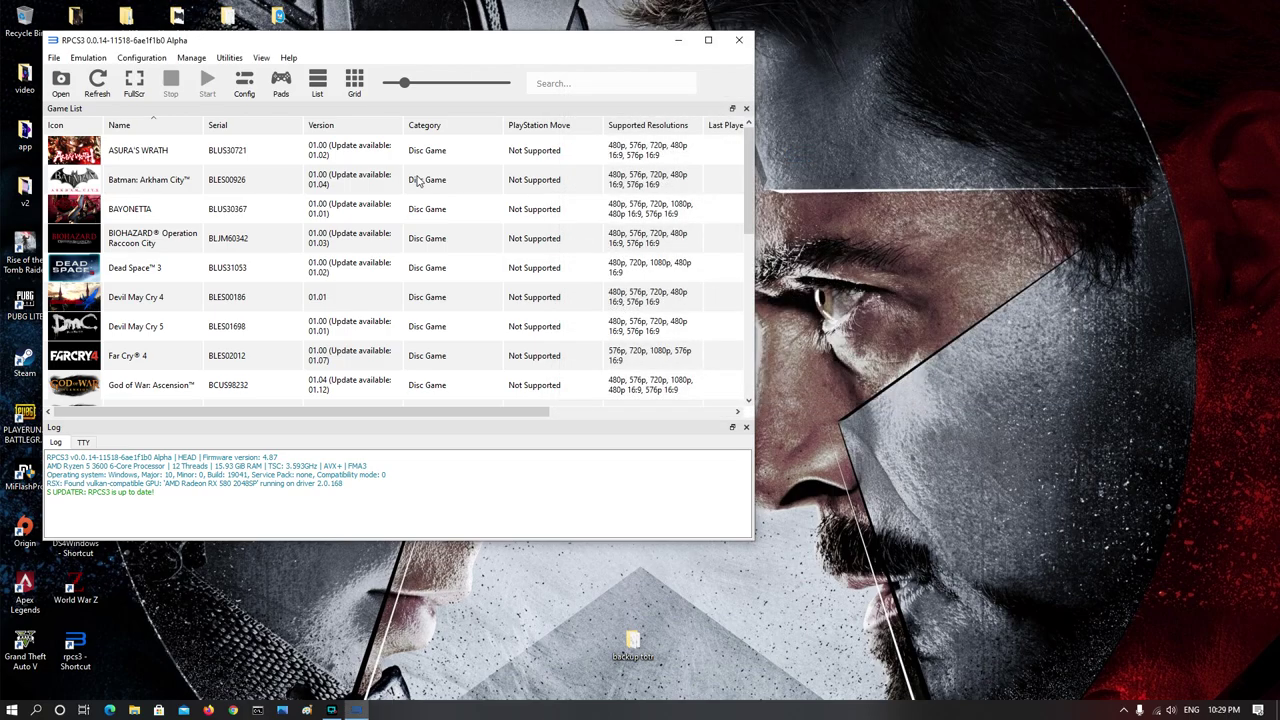
- Set Player 1's gamepad handler to DualShock 4 in RPCS3 and save the gamepad settings
left_click(281, 88)
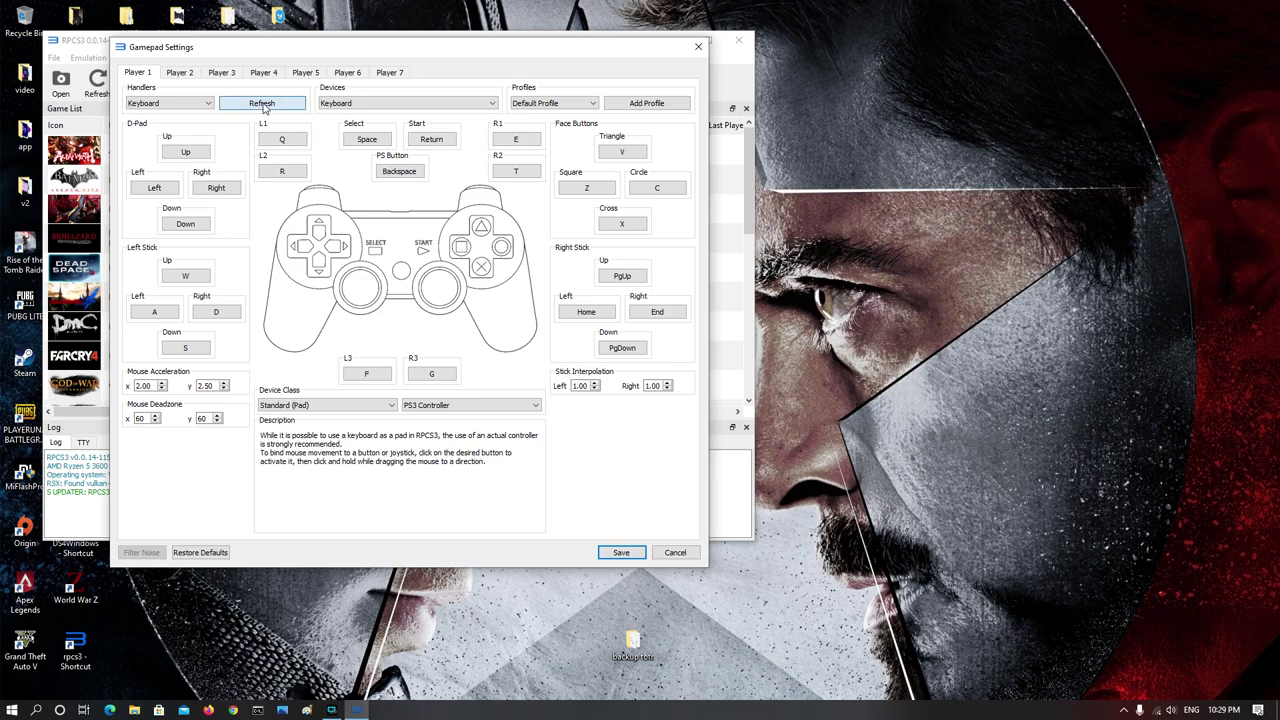
left_click(206, 104)
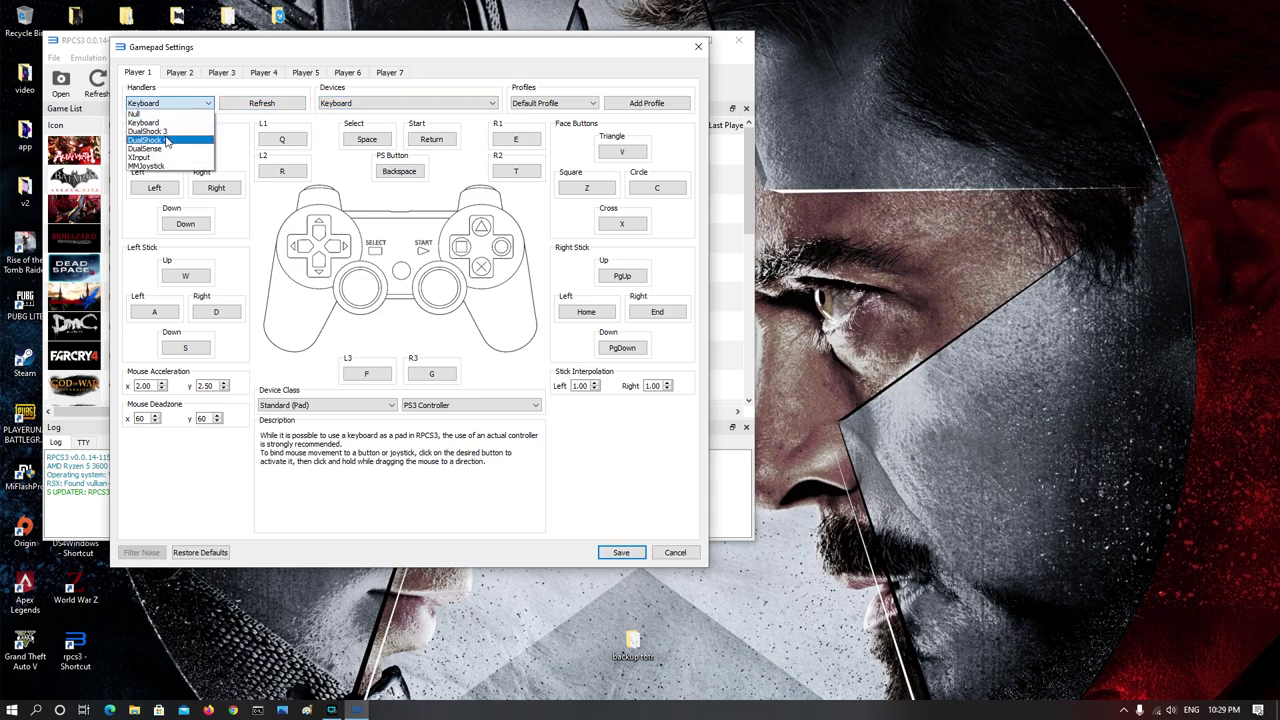
left_click(166, 140)
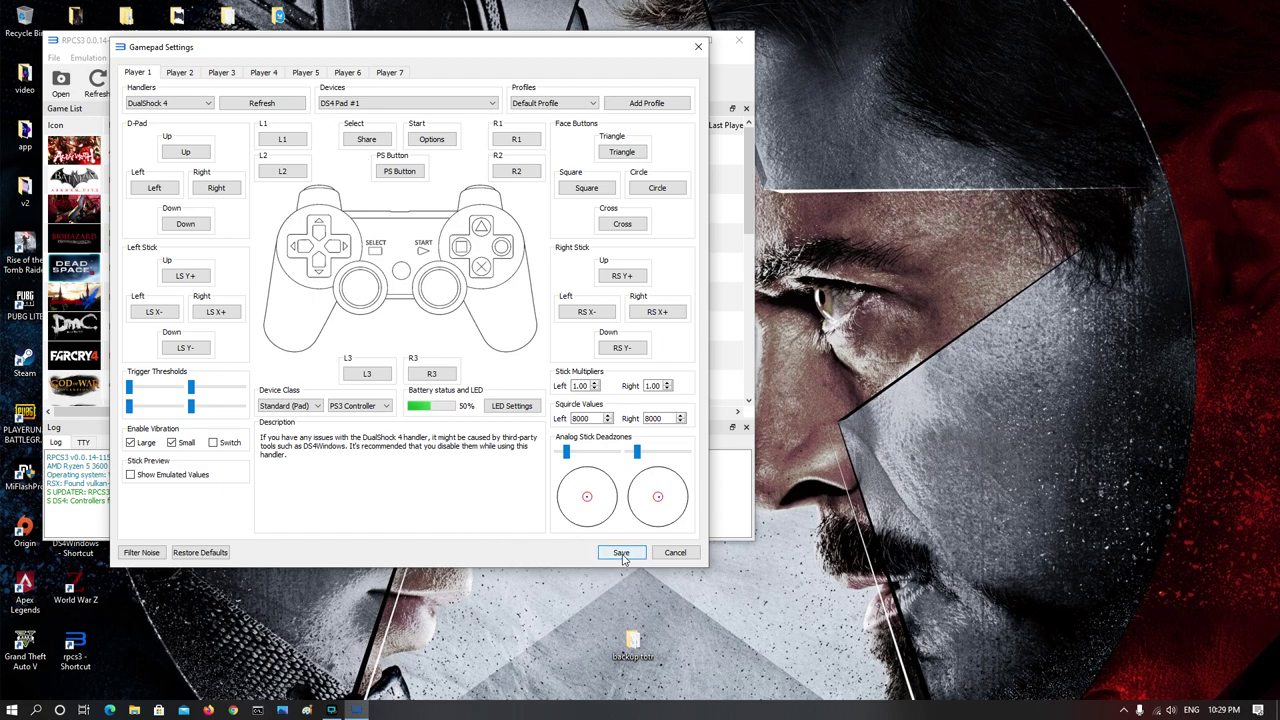
mouse_move(556, 527)
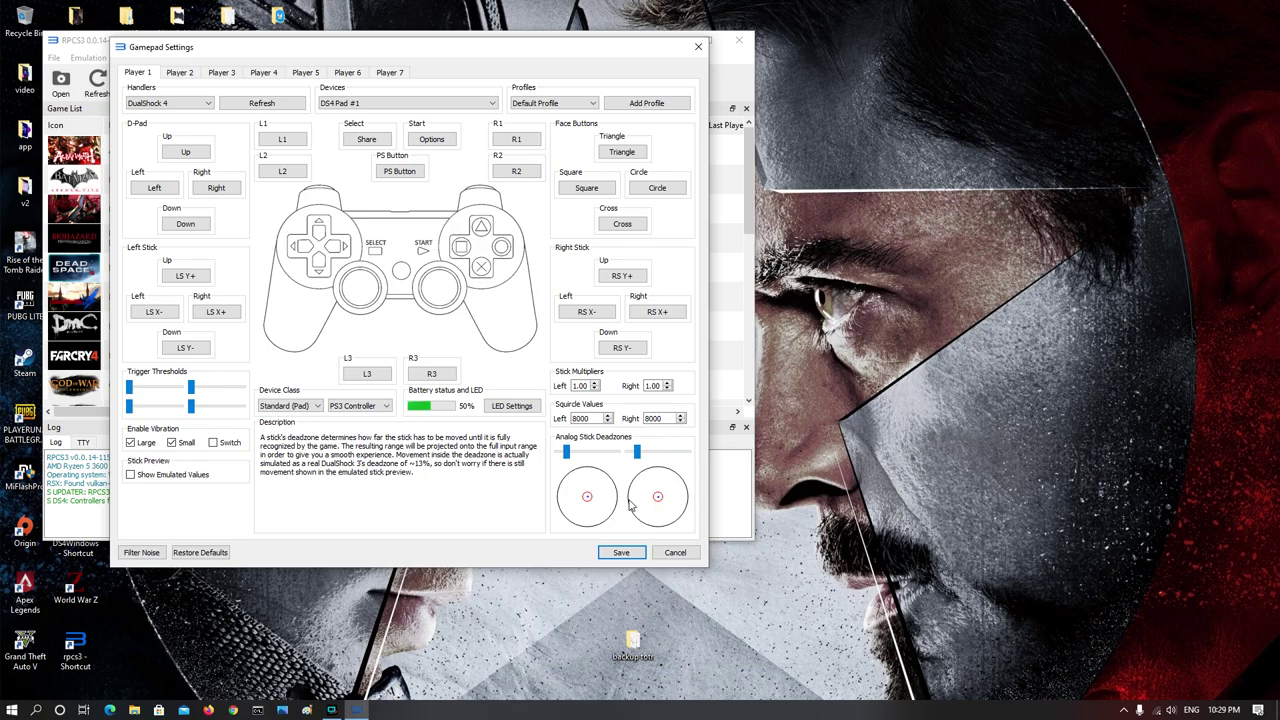
mouse_move(214, 413)
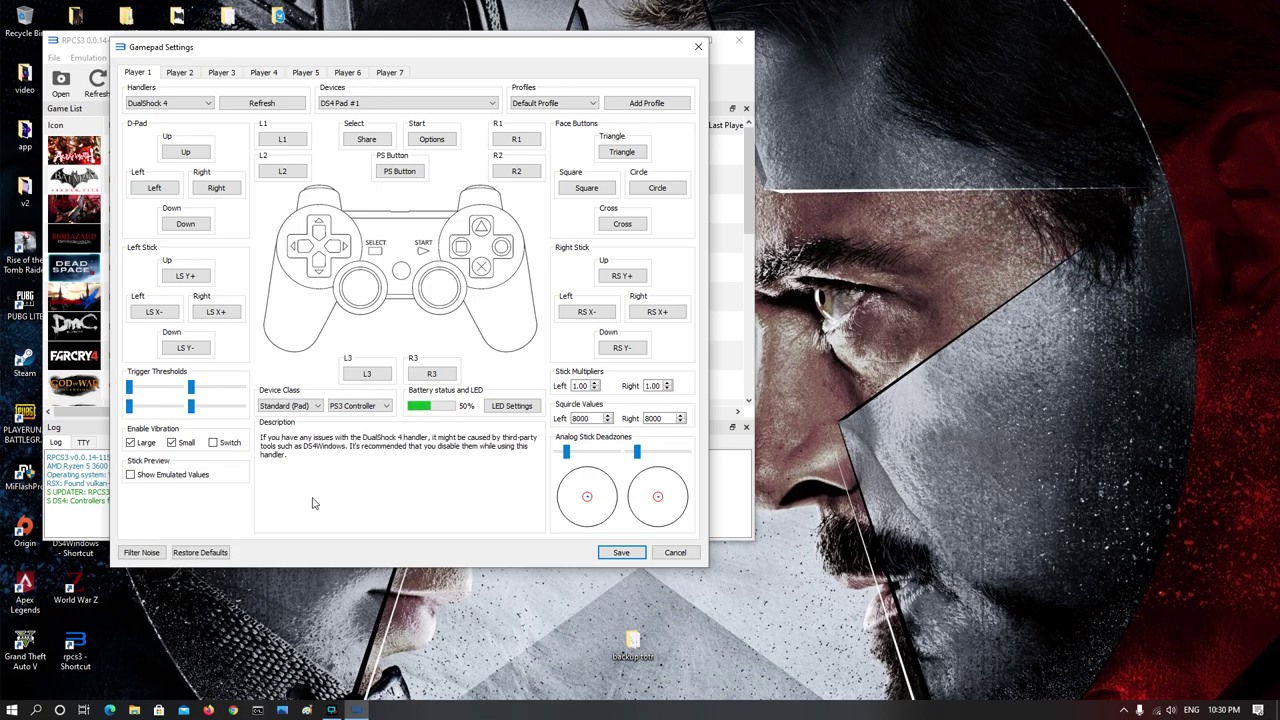
left_click(621, 552)
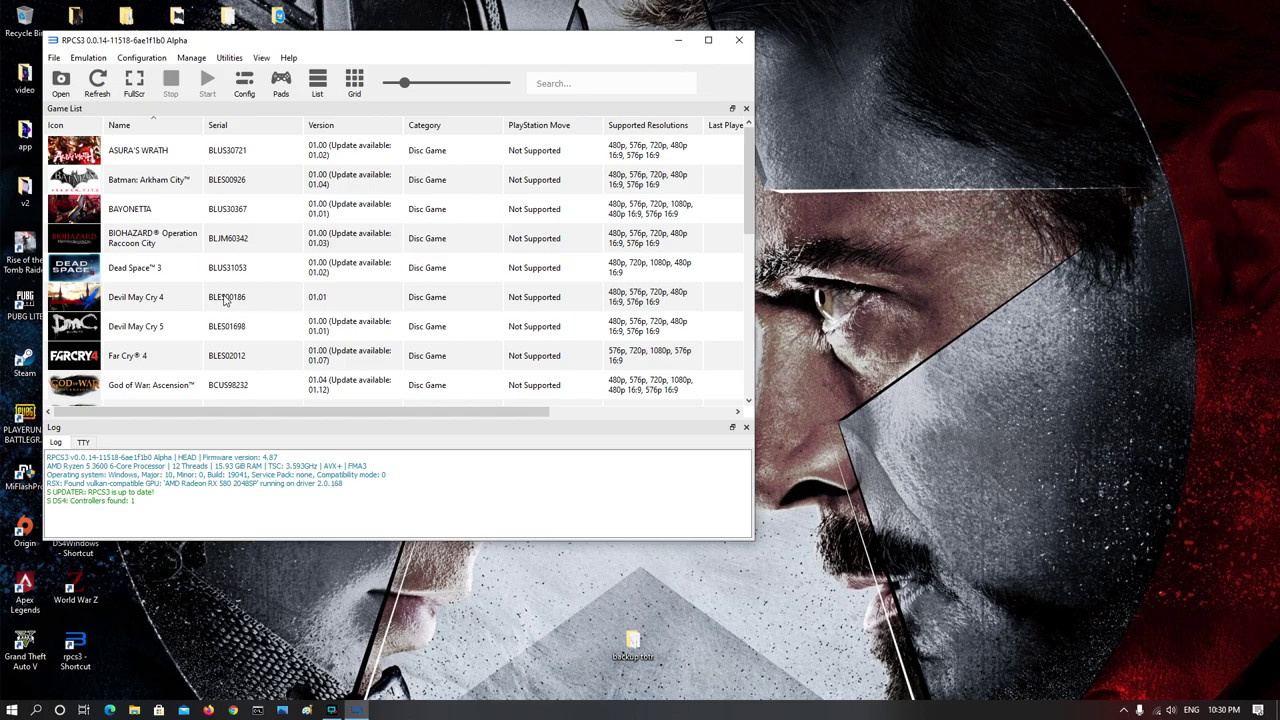
- Open a custom configuration for God of War: Ascension (EU), serial BCES01741
scroll(226, 300, "down", 1)
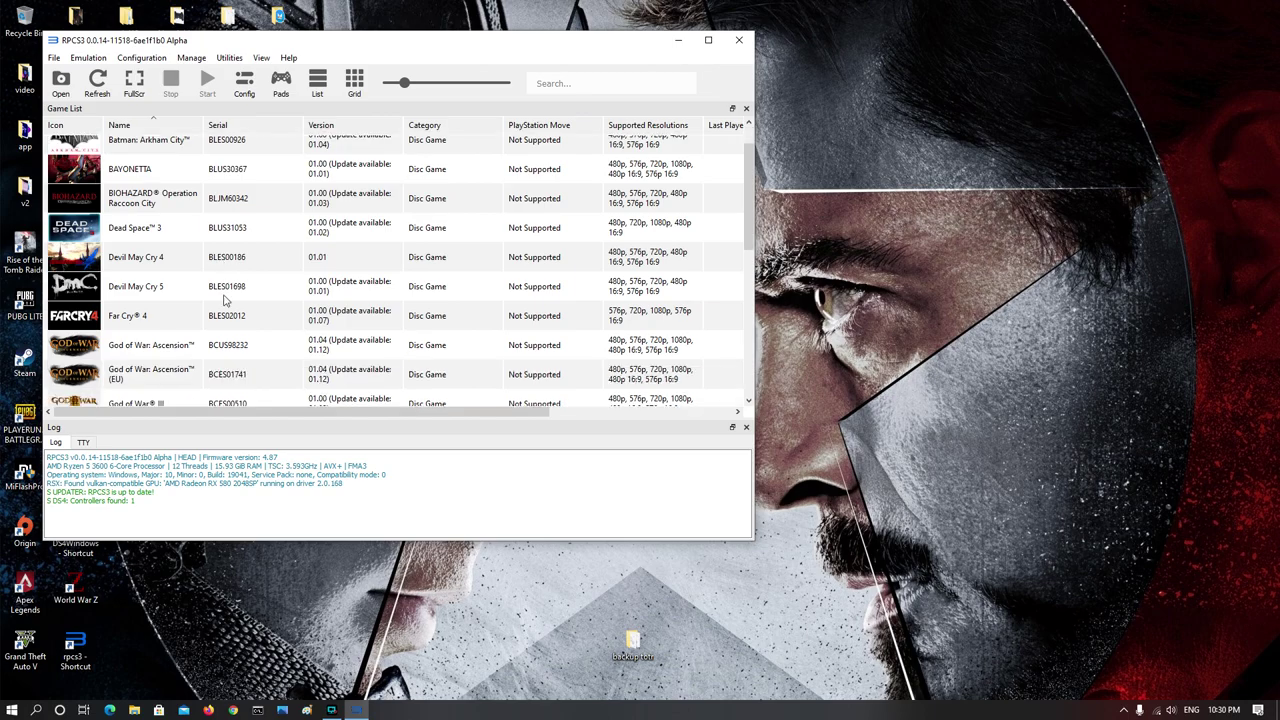
left_click(175, 376)
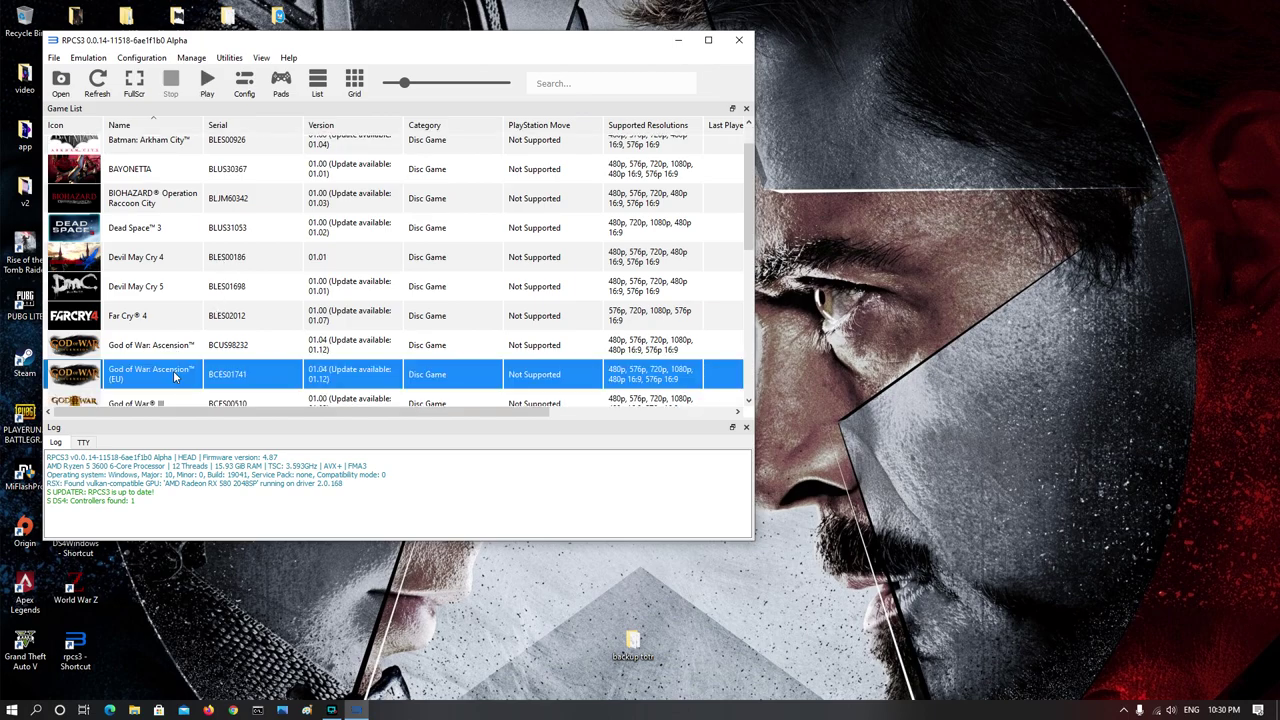
right_click(175, 376)
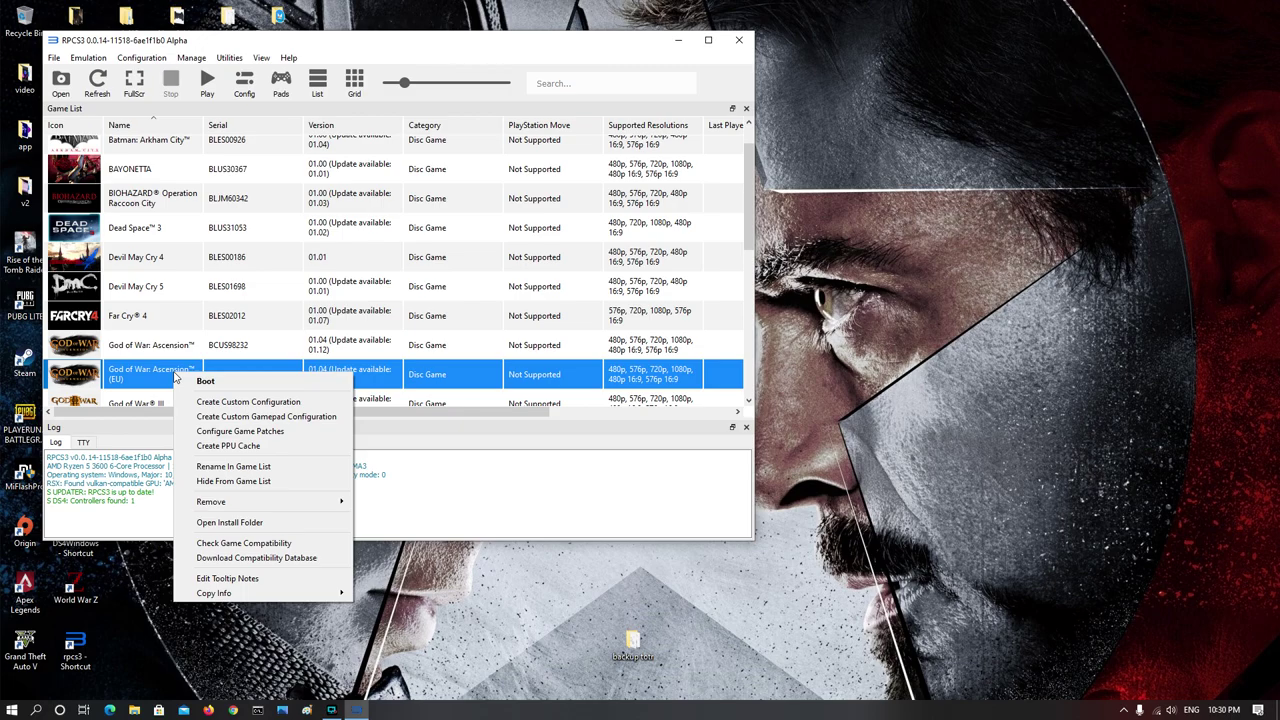
left_click(226, 404)
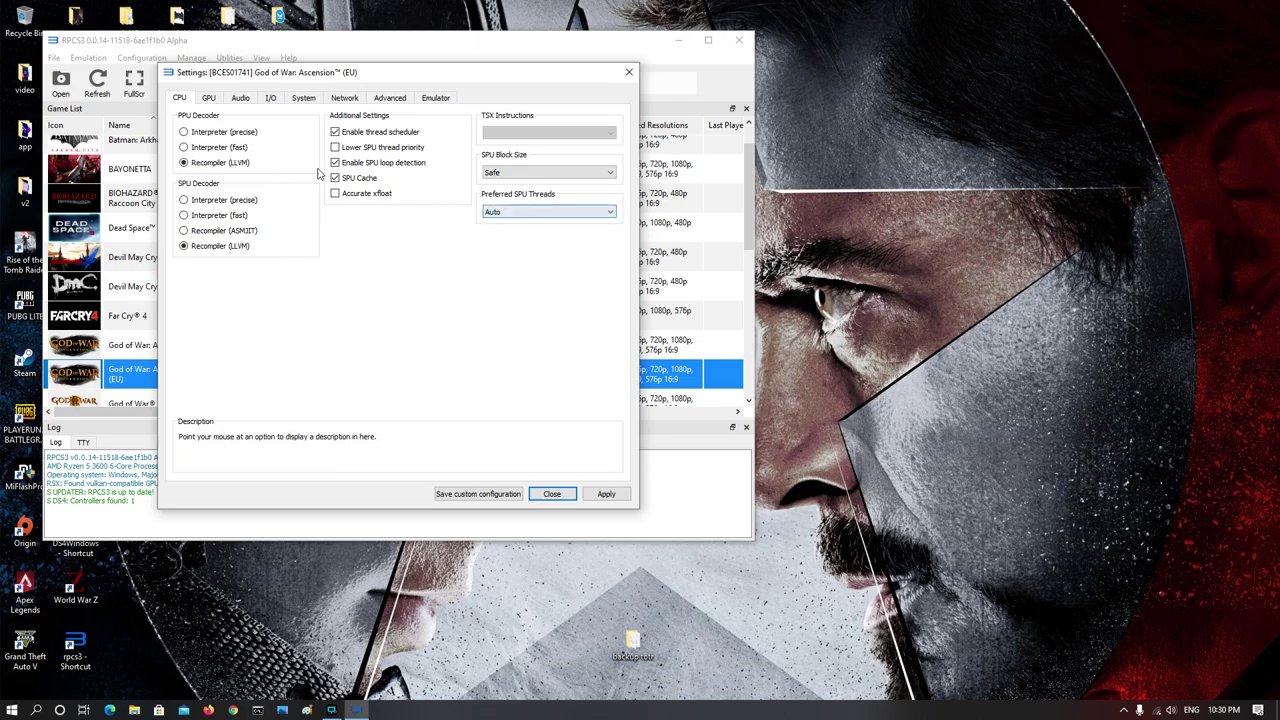
- Enable the performance overlay in the emulator settings of the God of War: Ascension (EU) custom configuration
left_click(208, 100)
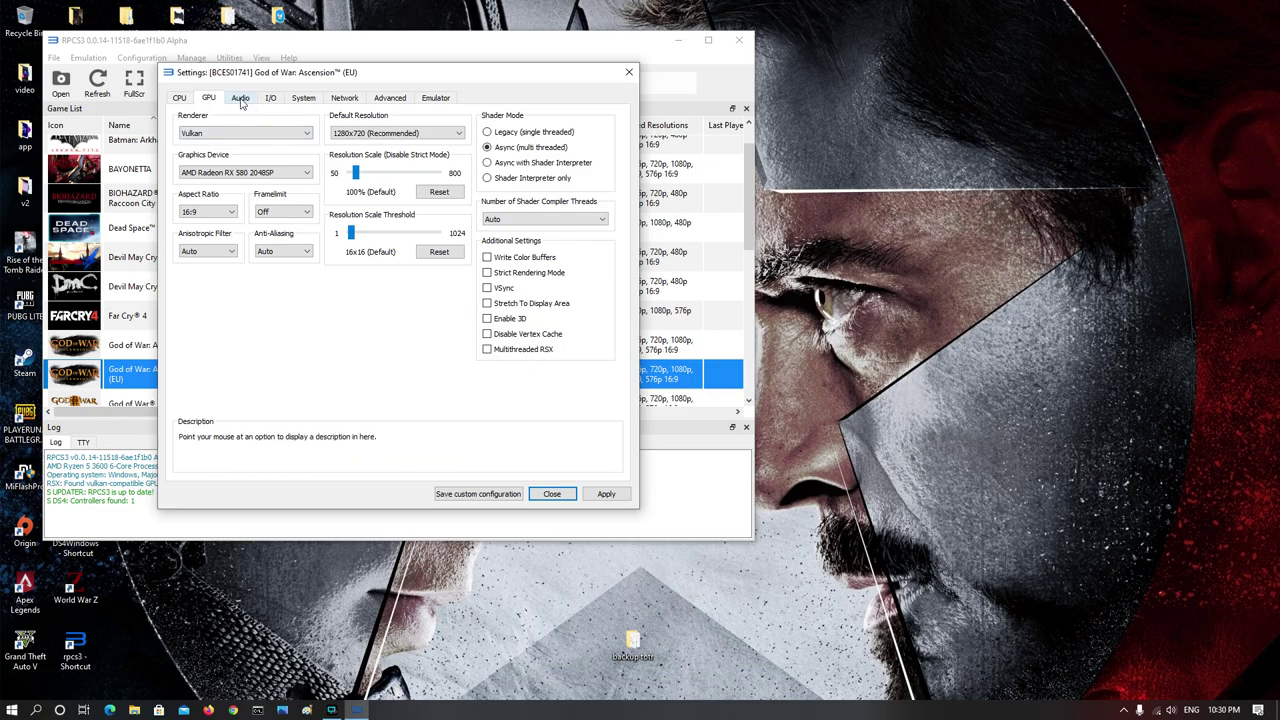
left_click(240, 98)
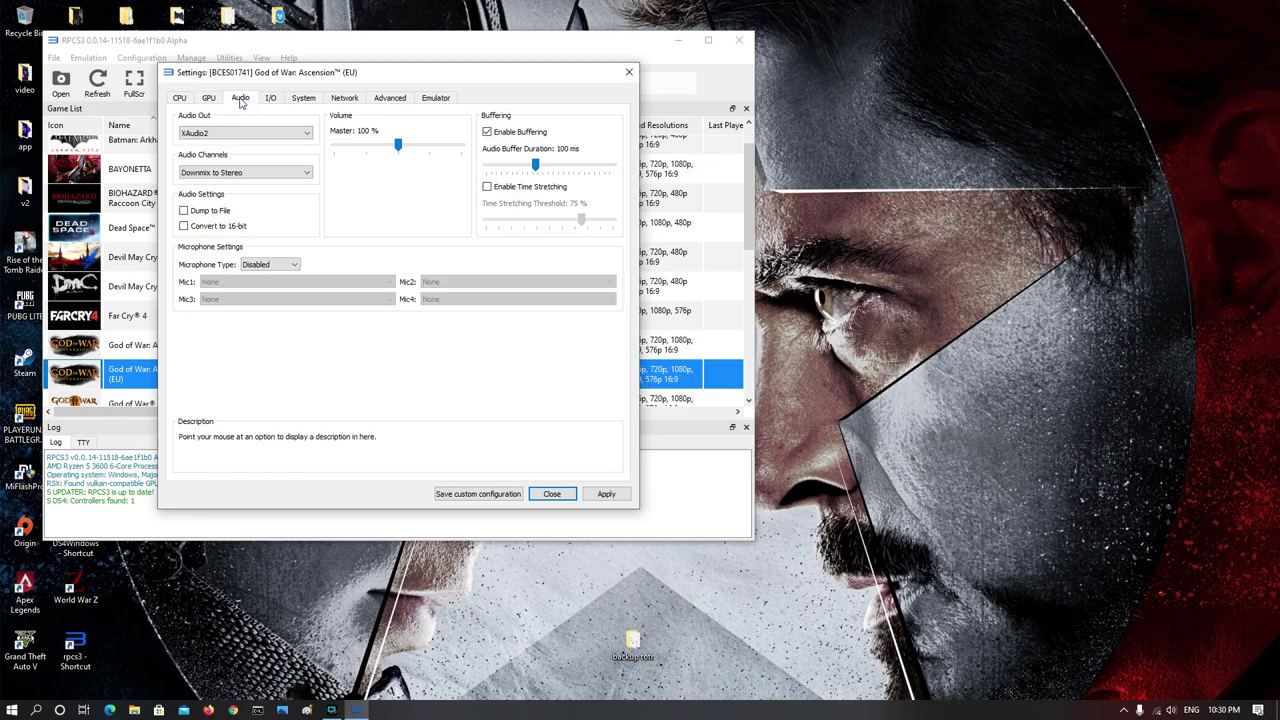
left_click(304, 100)
left_click(340, 102)
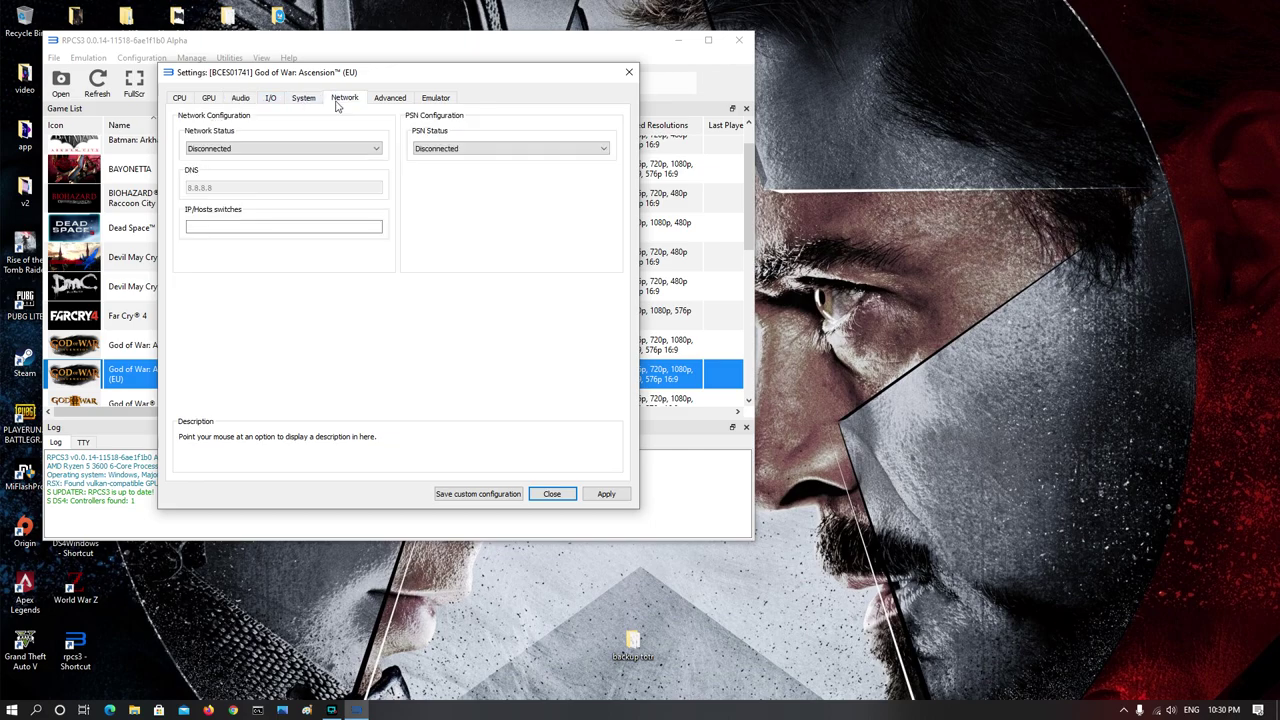
left_click(277, 227)
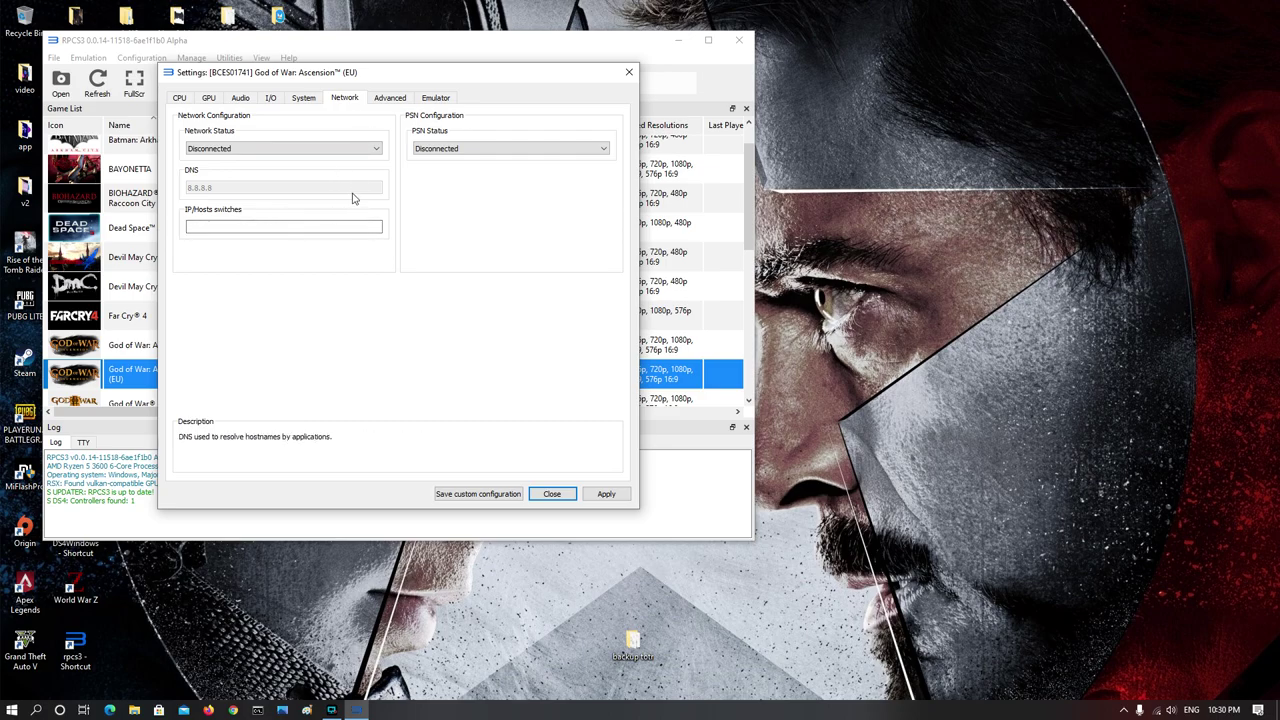
left_click(388, 99)
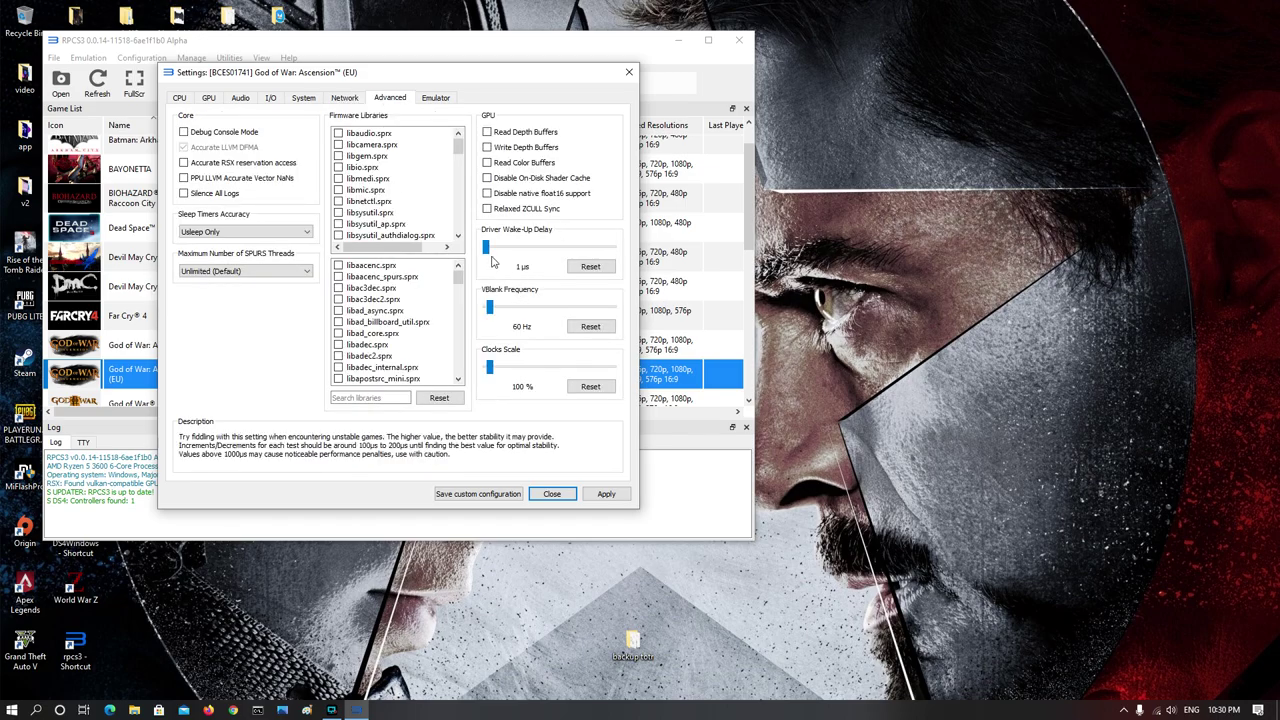
left_click(438, 100)
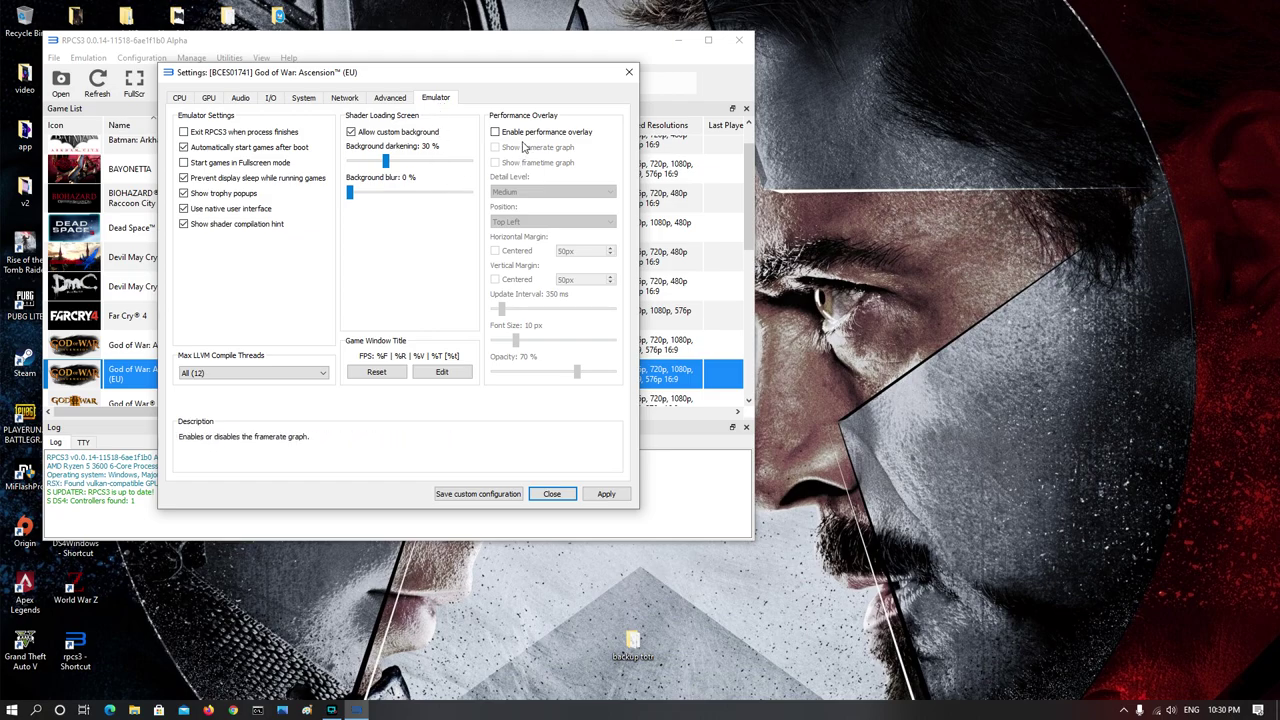
left_click(495, 133)
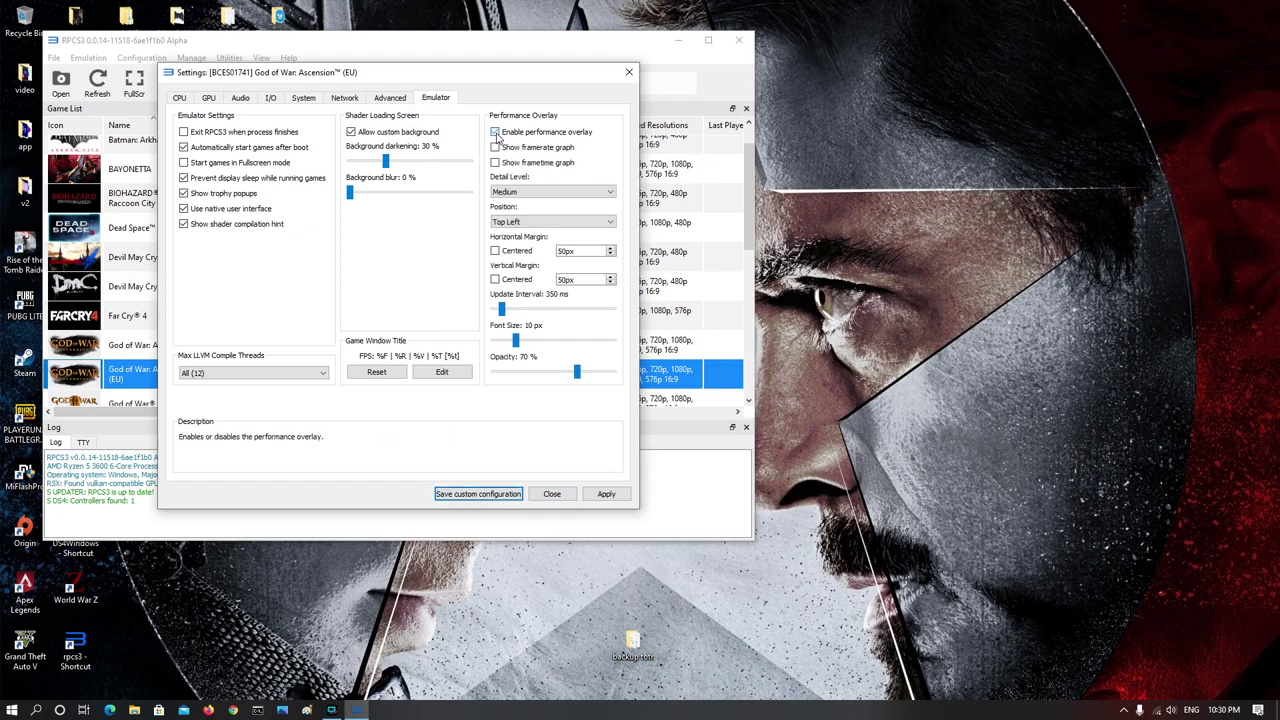
- Configure the GPU settings with a 150% (1920x1080) resolution scale, the Vulkan renderer, Write Color Buffers and VSync
left_click(207, 100)
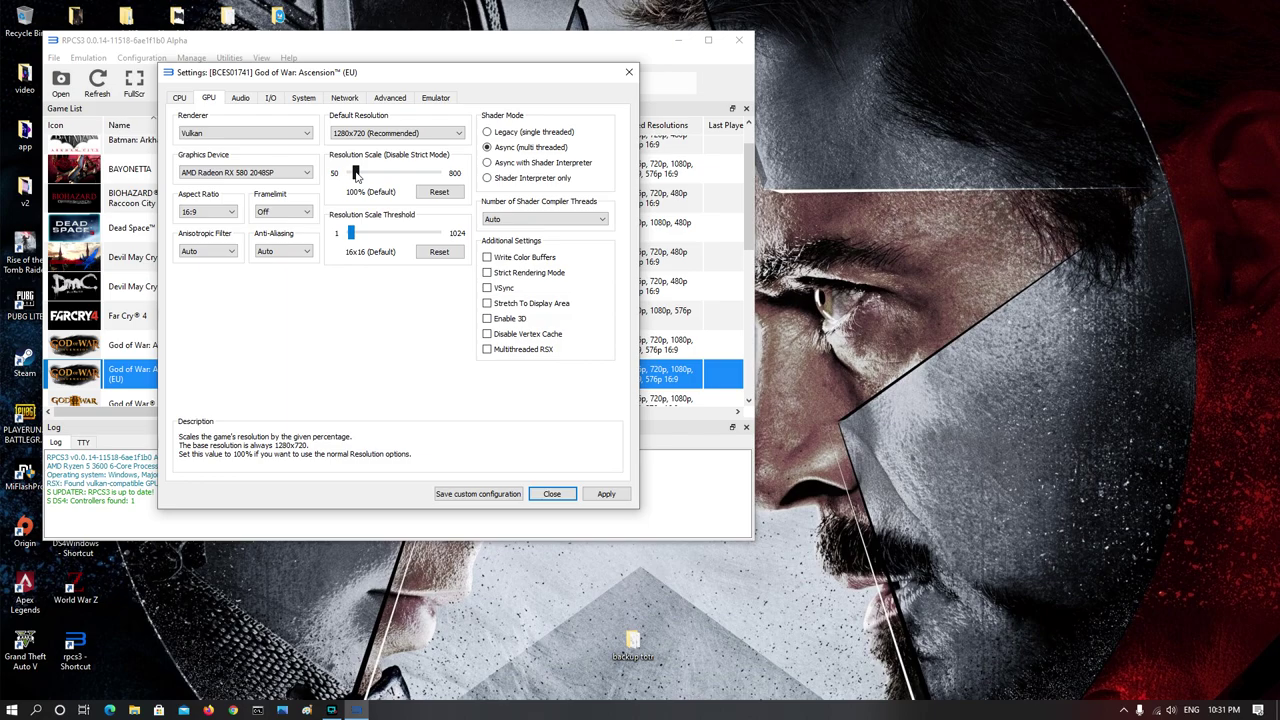
left_click_drag(356, 175, 362, 177)
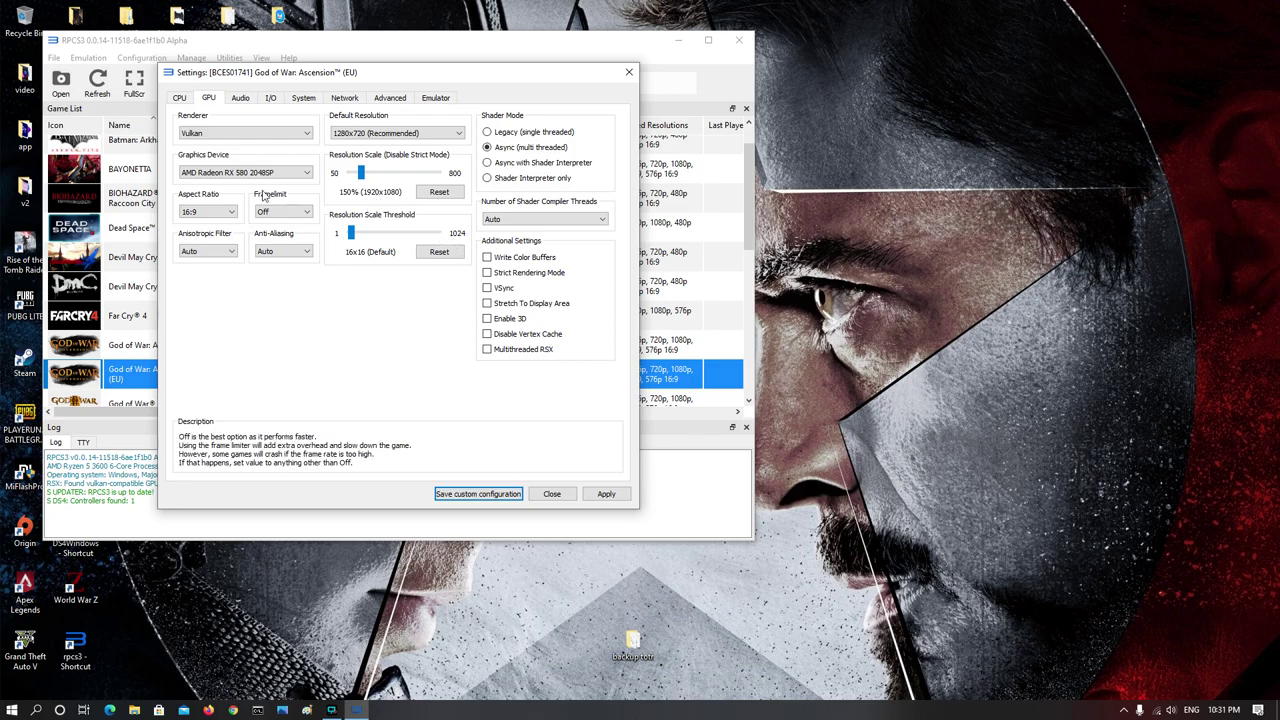
left_click(298, 135)
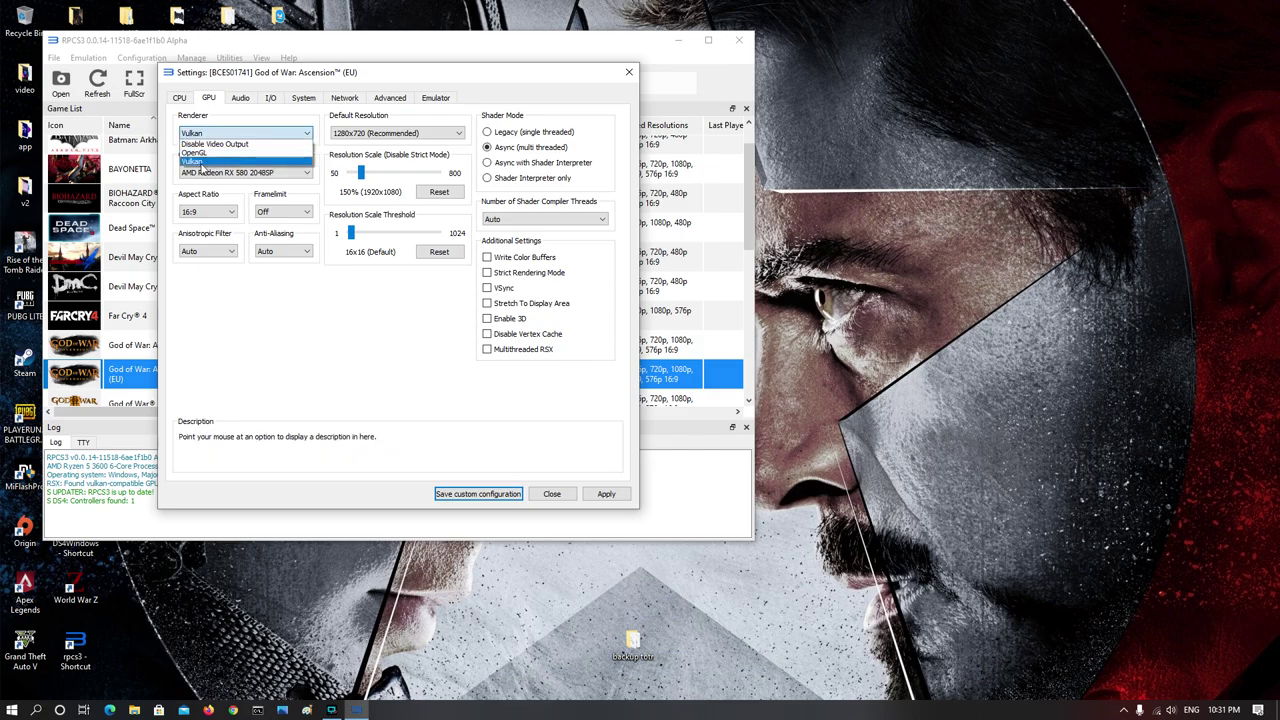
left_click(201, 163)
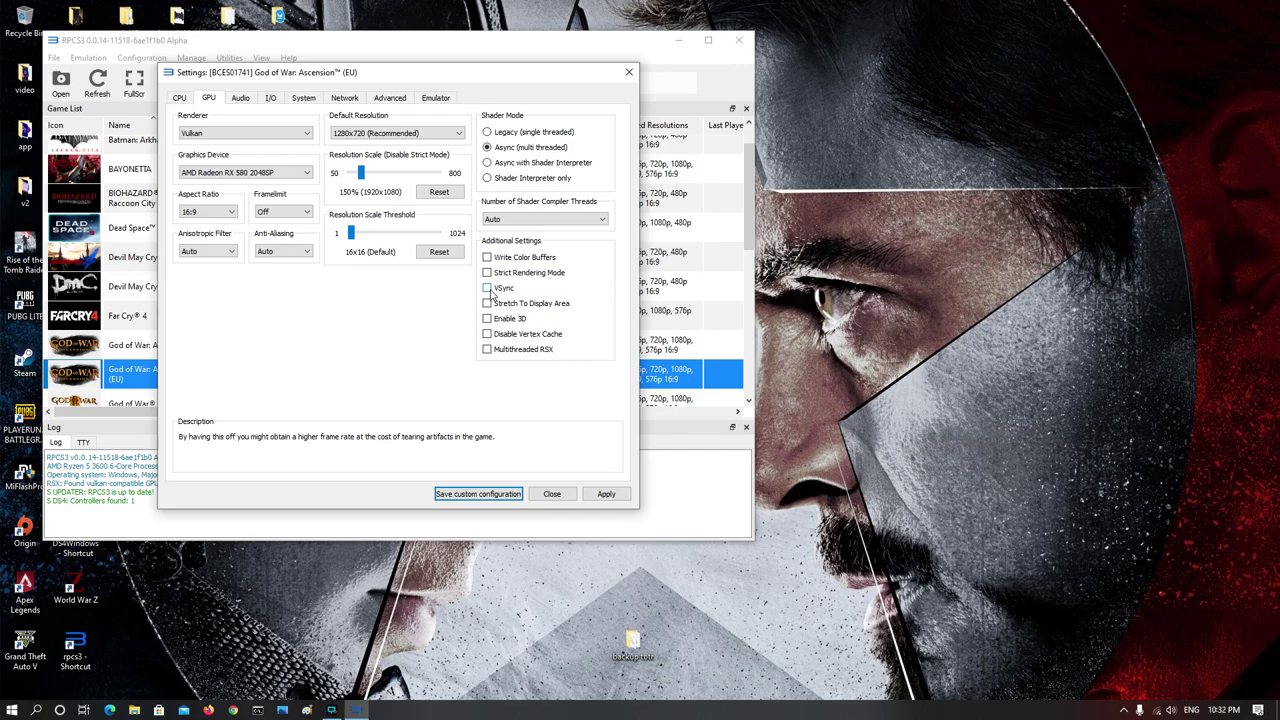
left_click(487, 257)
left_click(487, 288)
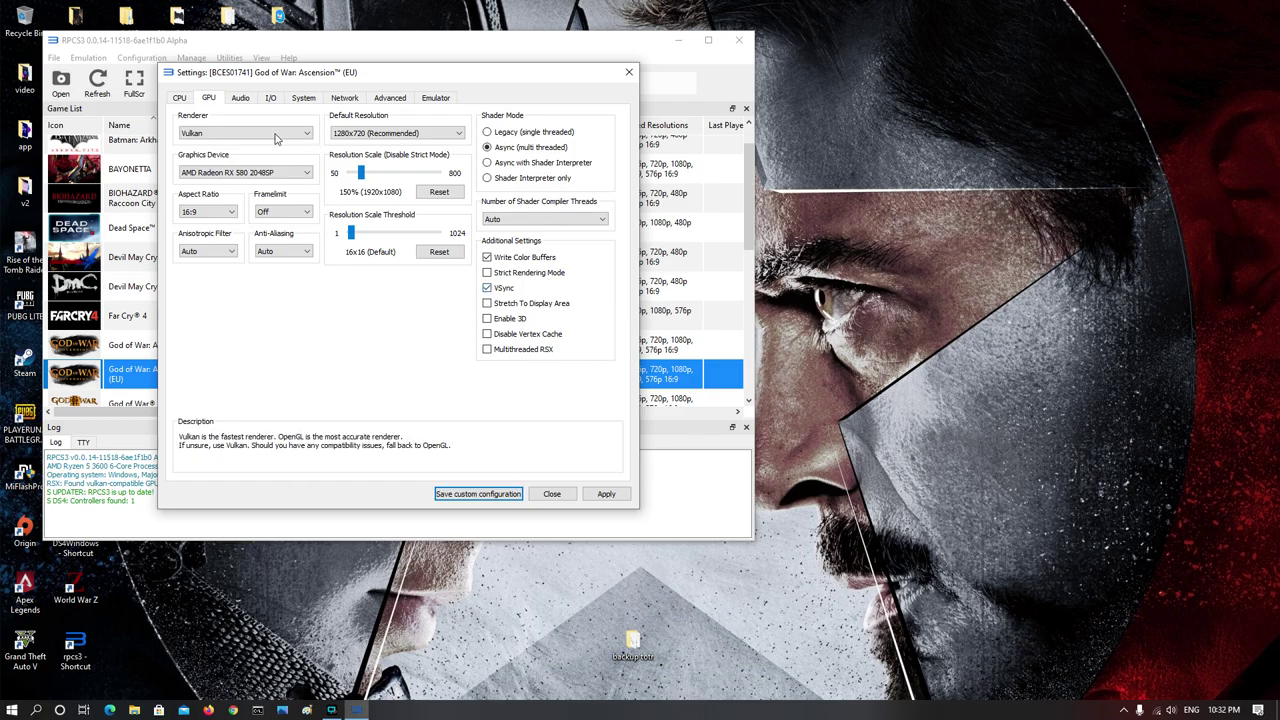
- Enable Read Depth Buffers, Write Depth Buffers and Read Color Buffers, and set the VBlank frequency to 120 Hz in the advanced settings
left_click(241, 98)
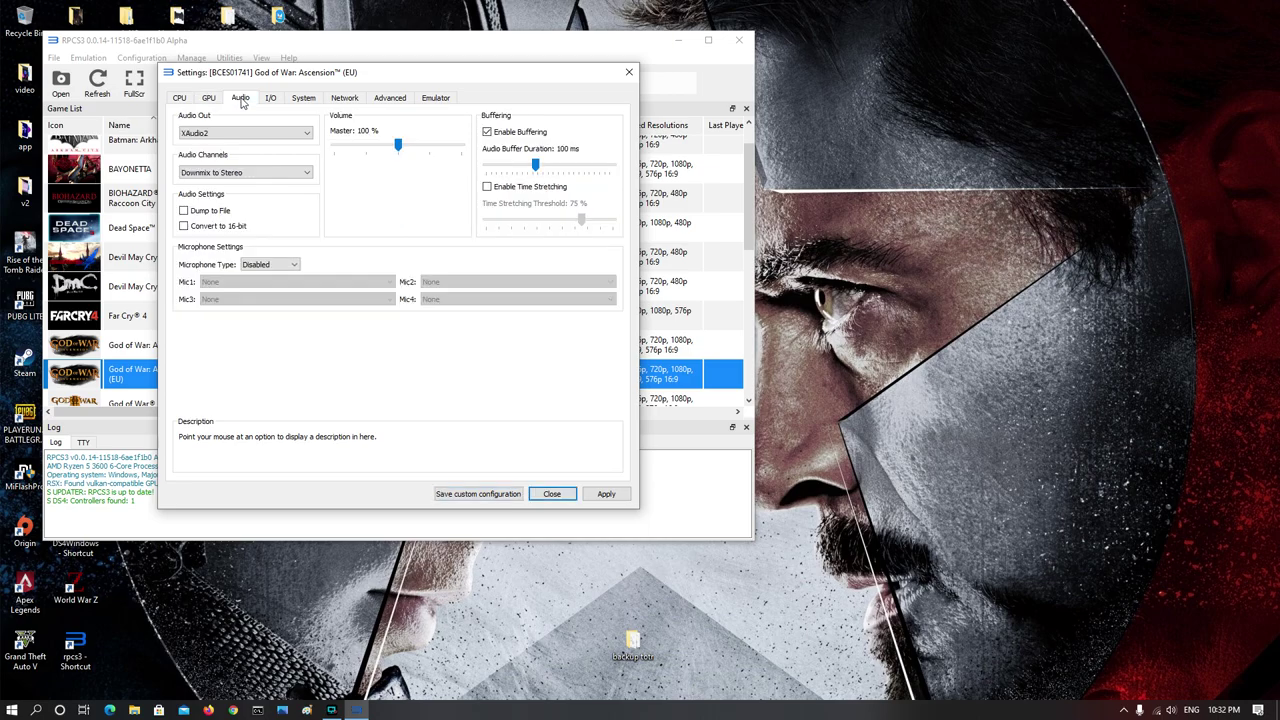
left_click(272, 99)
left_click(304, 99)
left_click(344, 99)
left_click(388, 100)
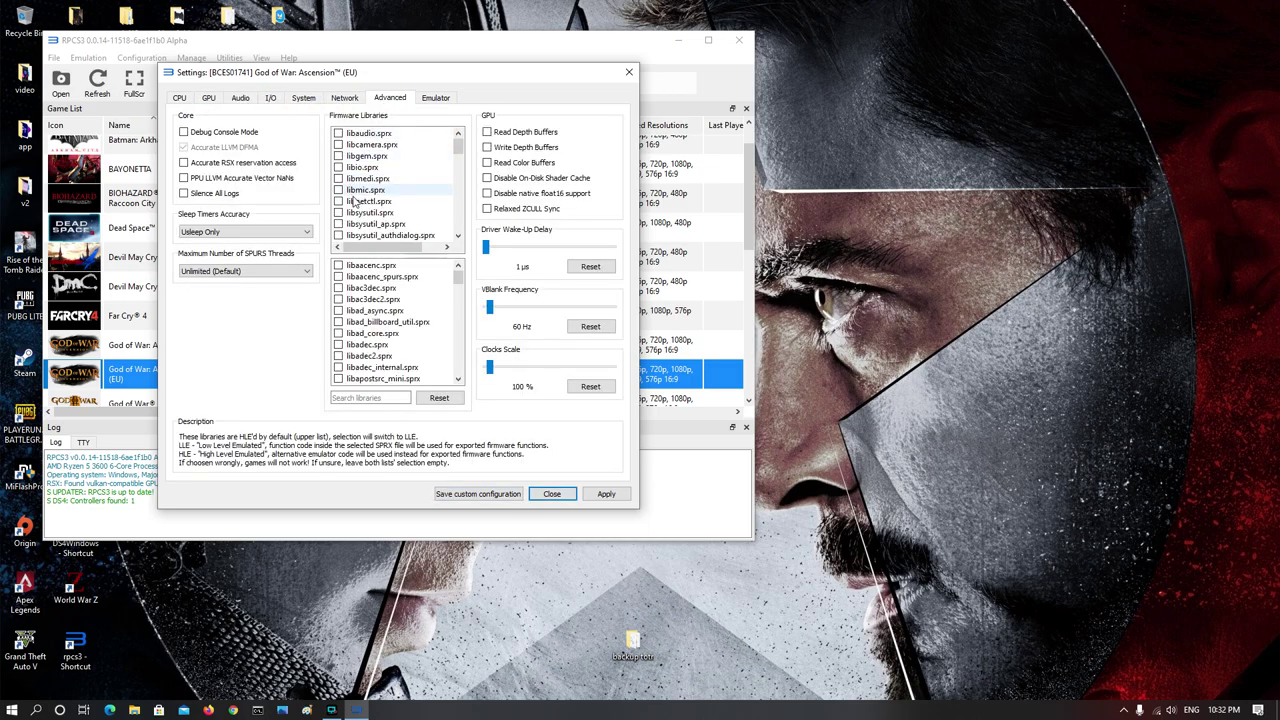
left_click(488, 132)
left_click(488, 147)
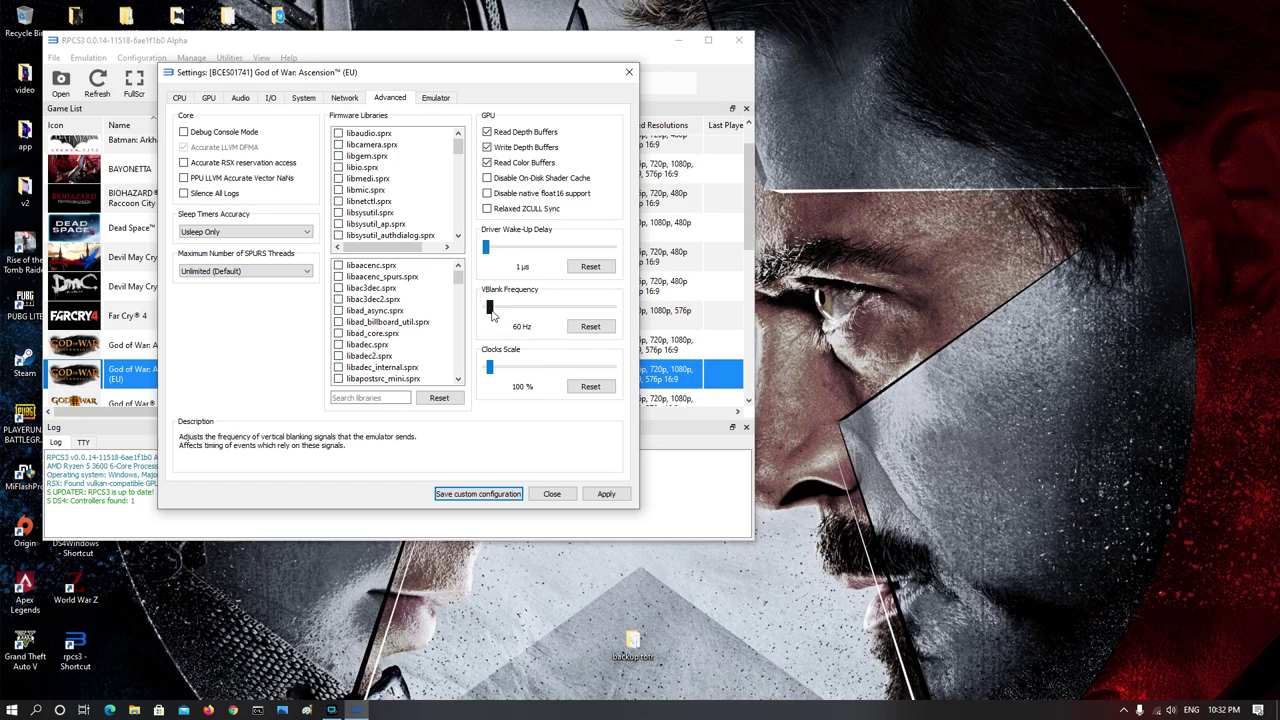
left_click_drag(491, 315, 494, 315)
left_click_drag(494, 315, 496, 314)
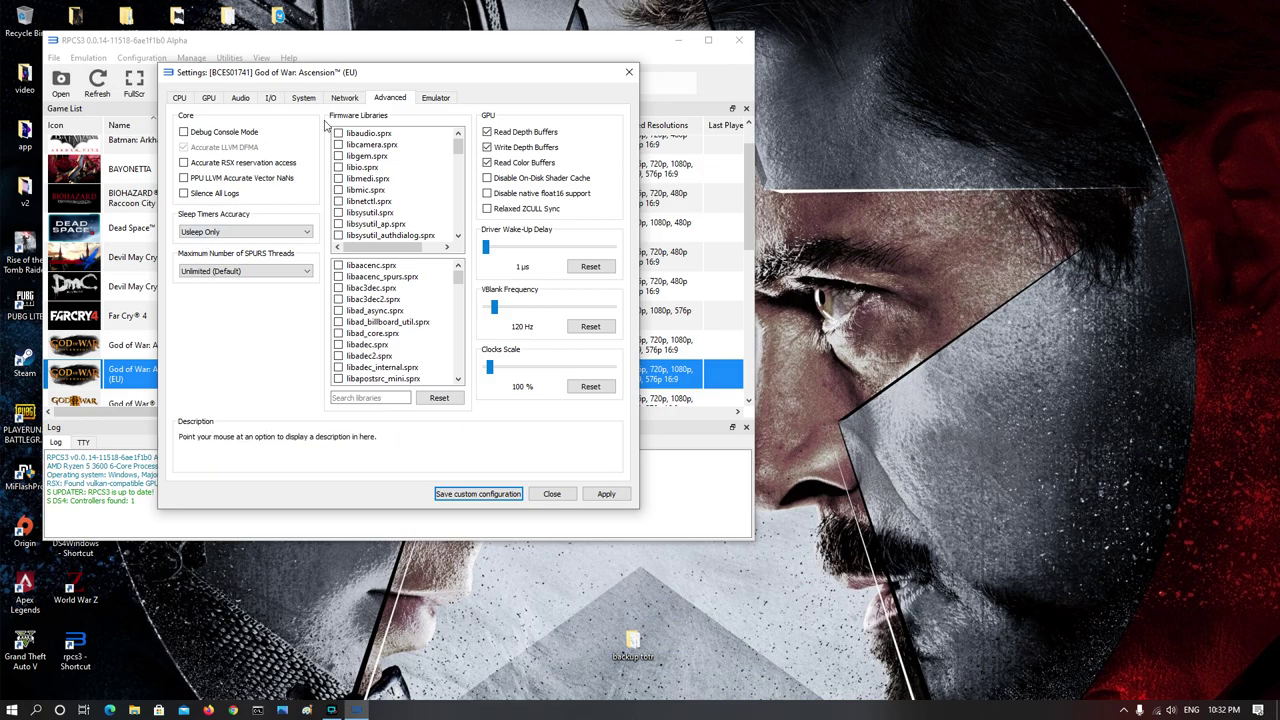
- Enable Multithreaded RSX among the additional GPU settings
left_click(208, 98)
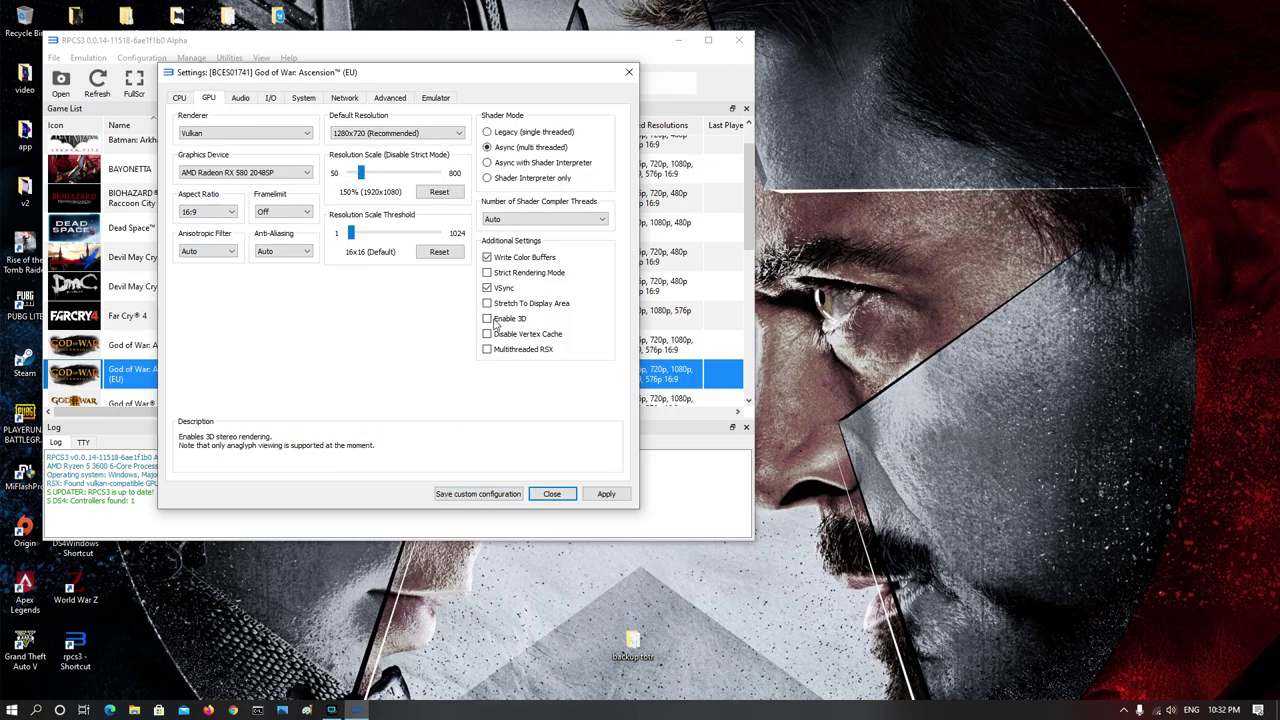
left_click(487, 349)
left_click(478, 494)
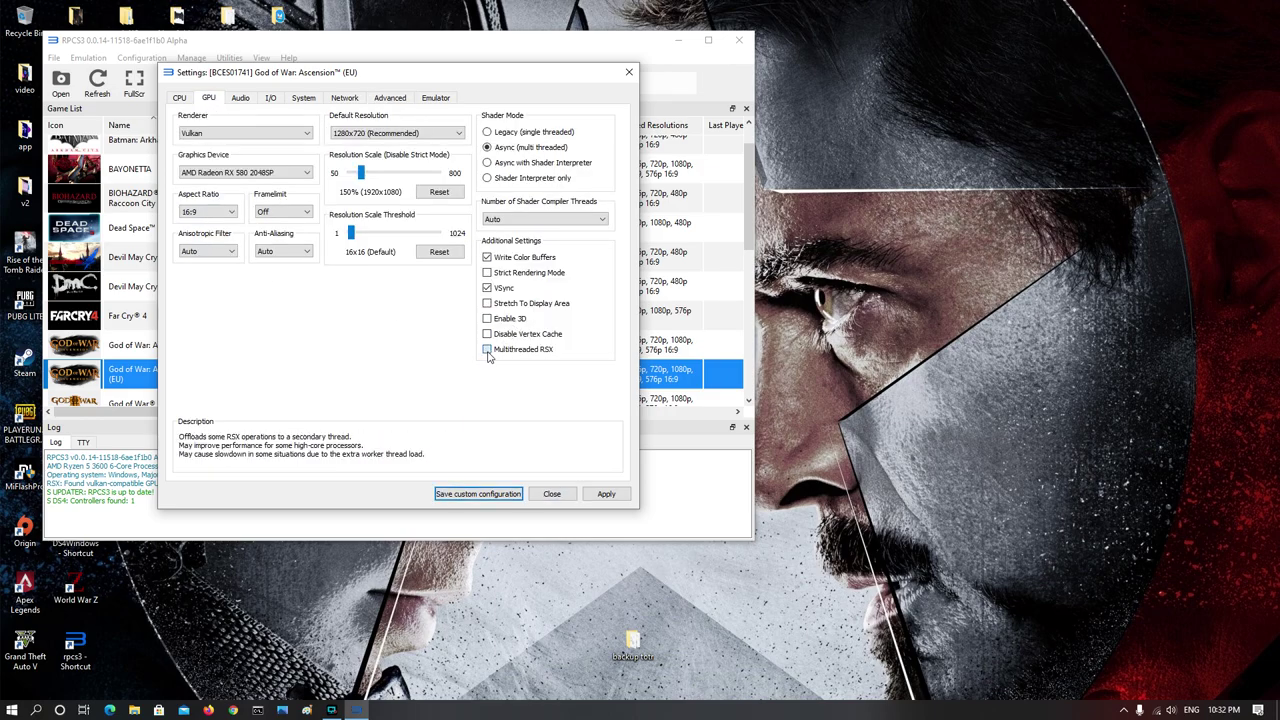
- Set the SPU block size to Mega and the preferred SPU threads to 6 in the CPU settings
left_click(180, 98)
left_click(591, 173)
left_click(503, 192)
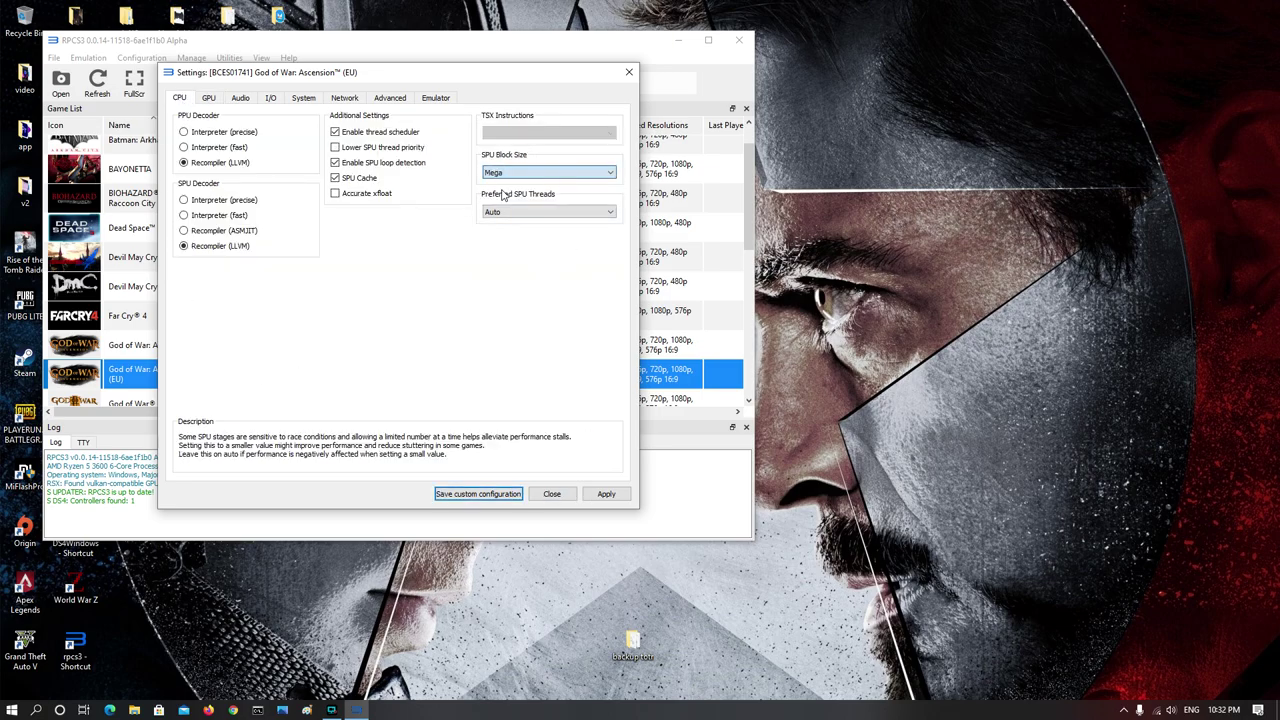
left_click(594, 215)
left_click(504, 277)
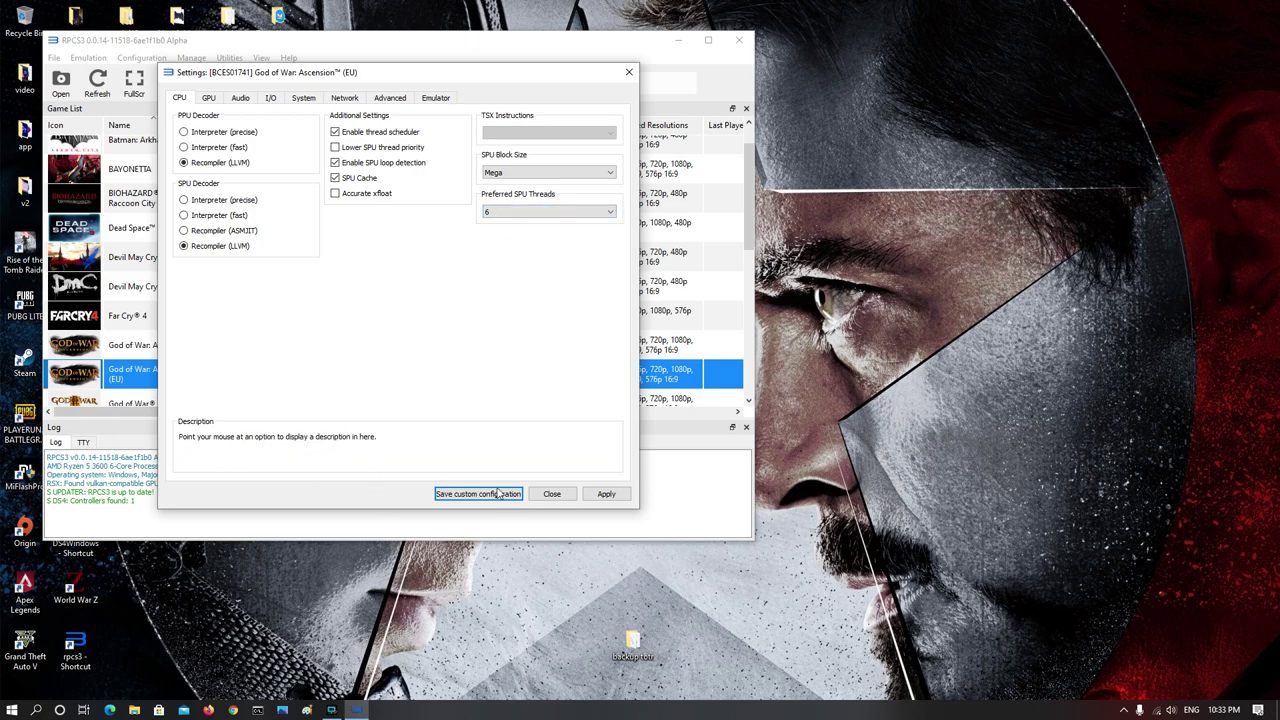
- Apply and save the custom configuration, and boot God of War: Ascension (EU) with it
left_click(620, 496)
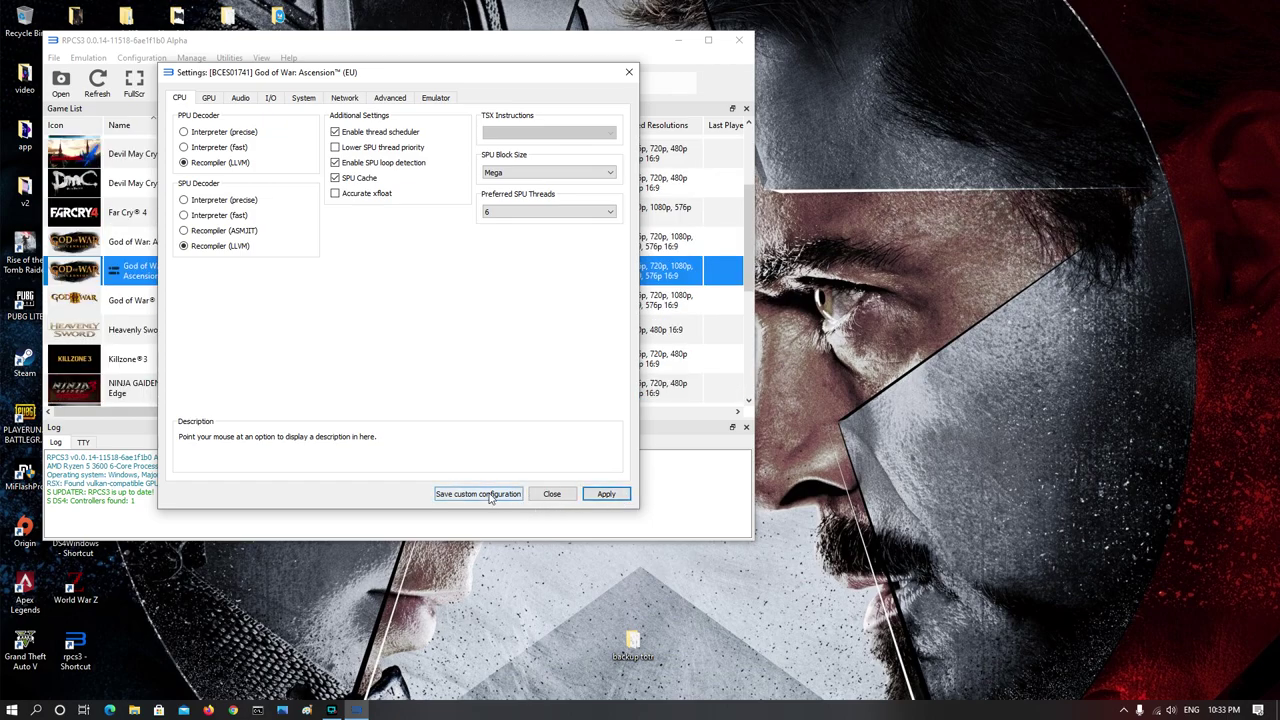
left_click(490, 496)
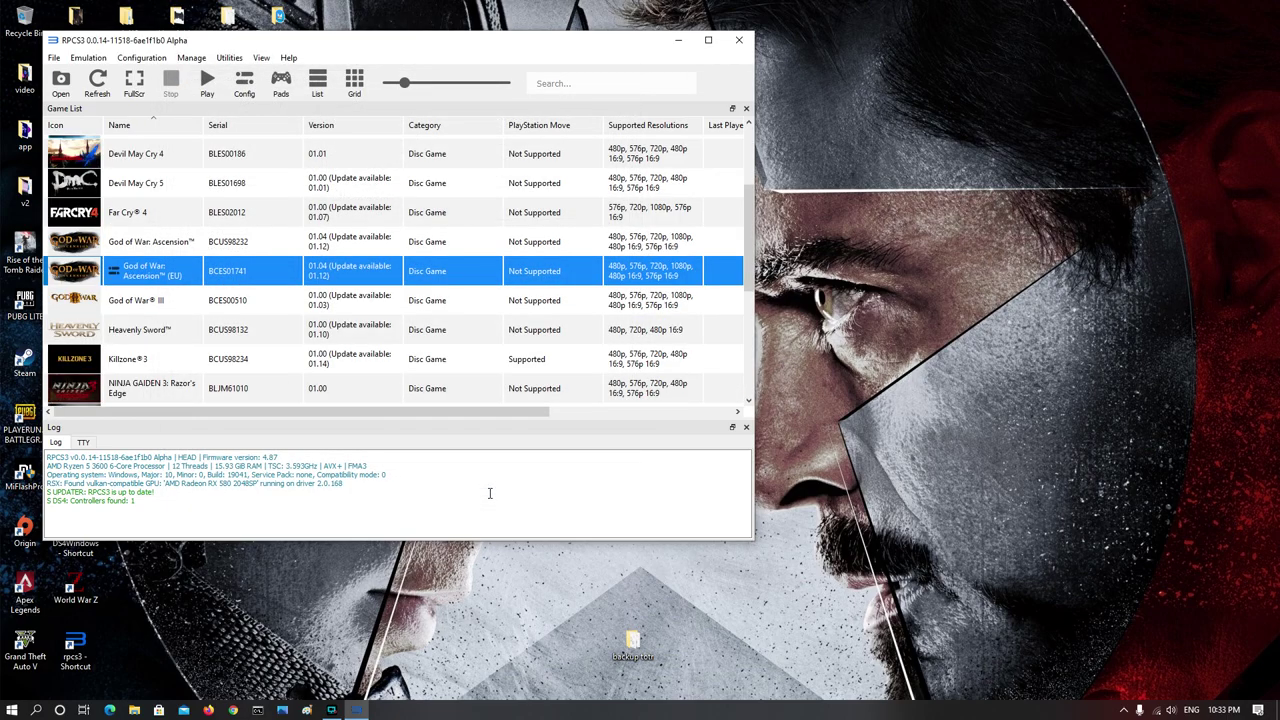
right_click(226, 278)
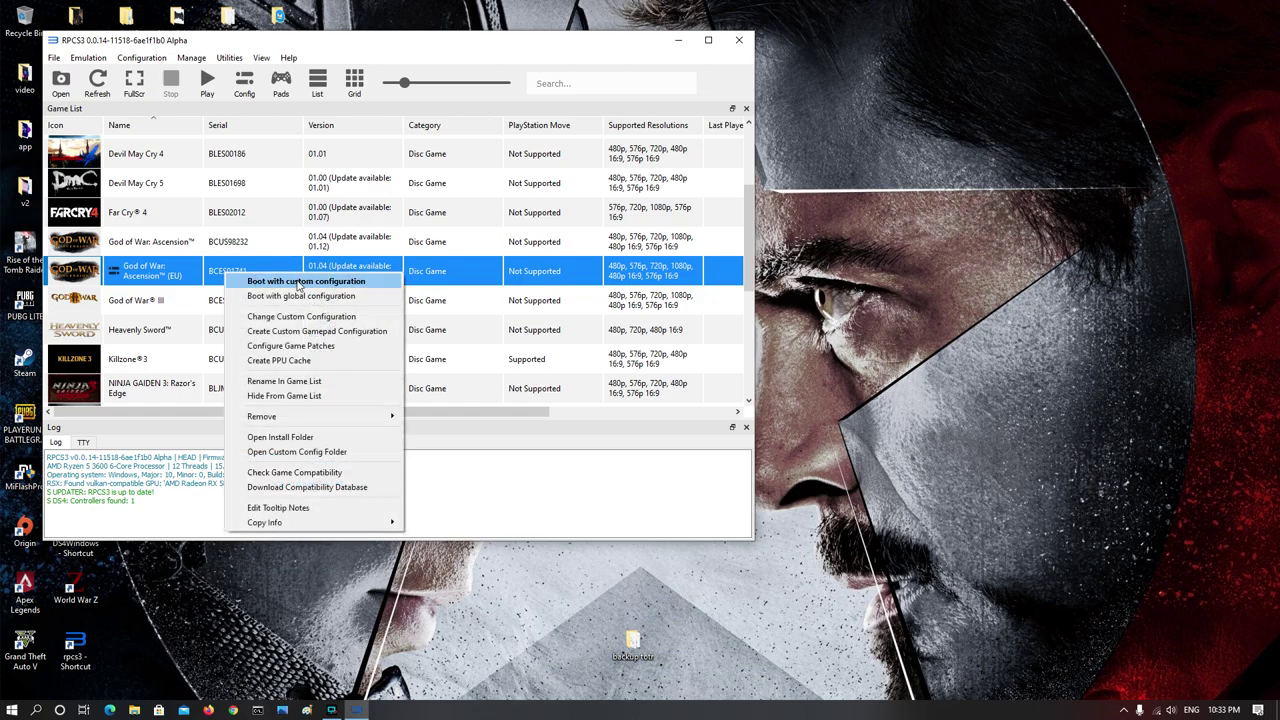
left_click(297, 282)
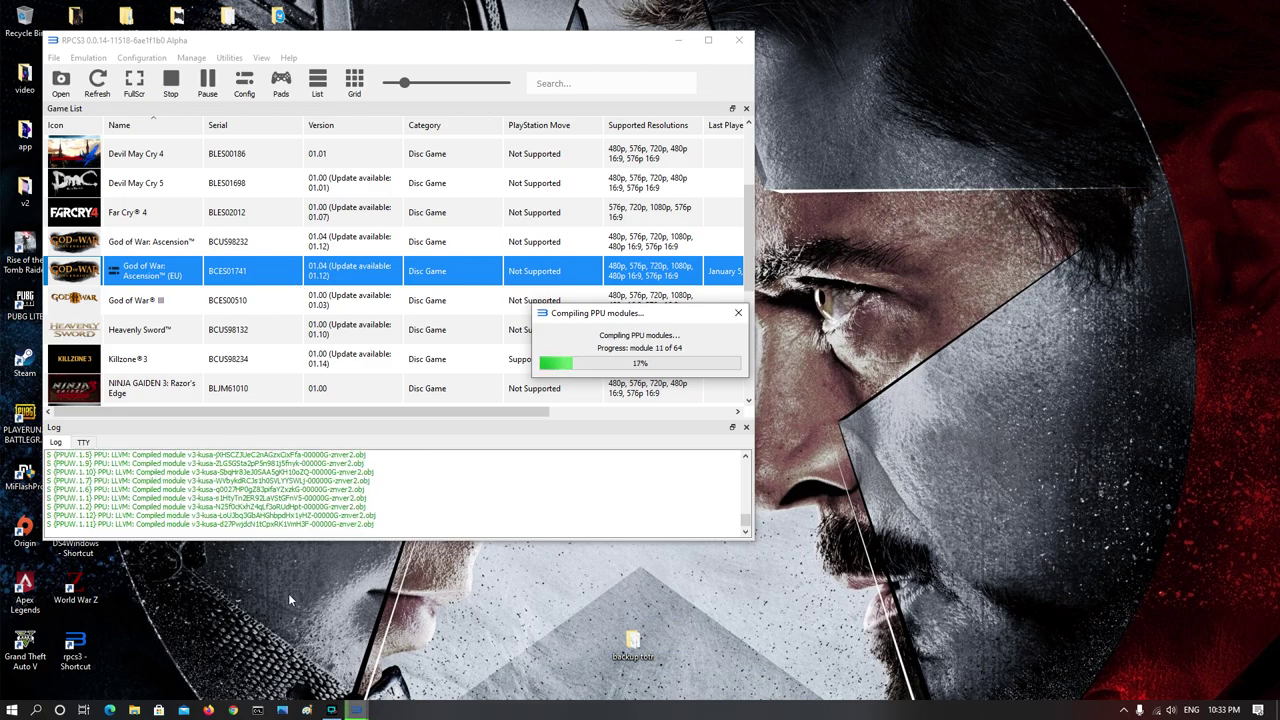
left_click(331, 710)
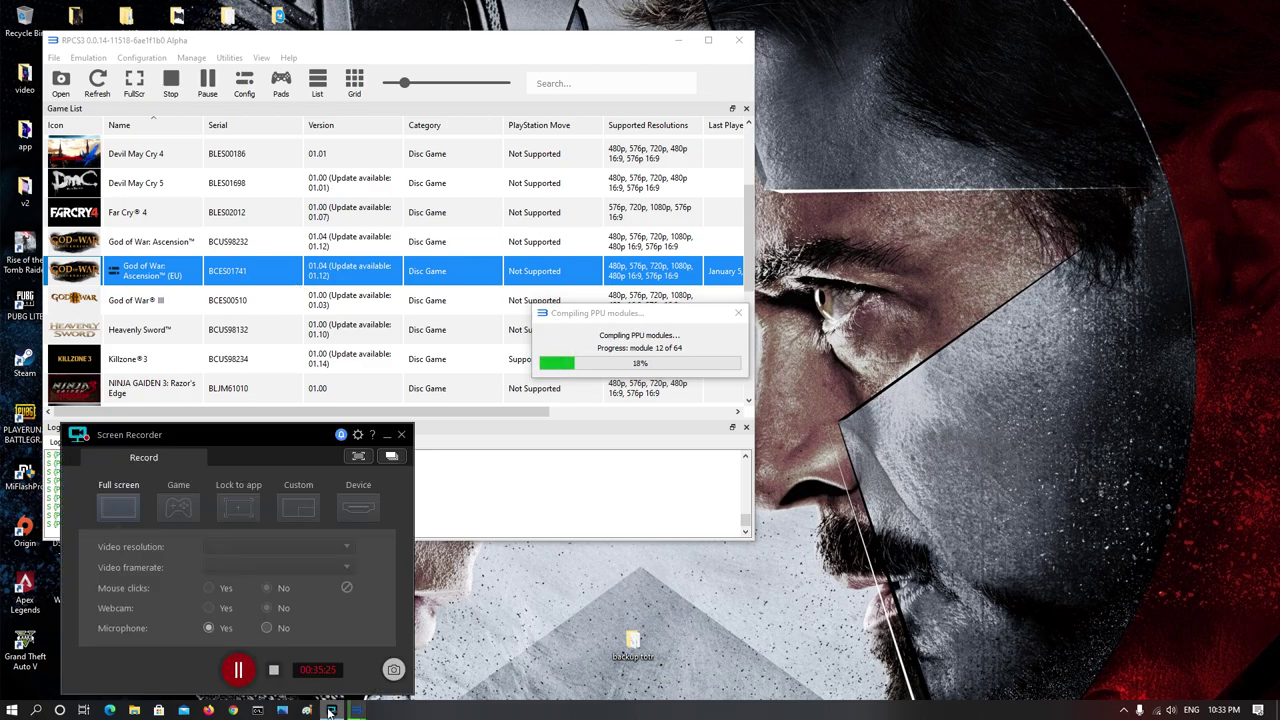
left_click(472, 484)
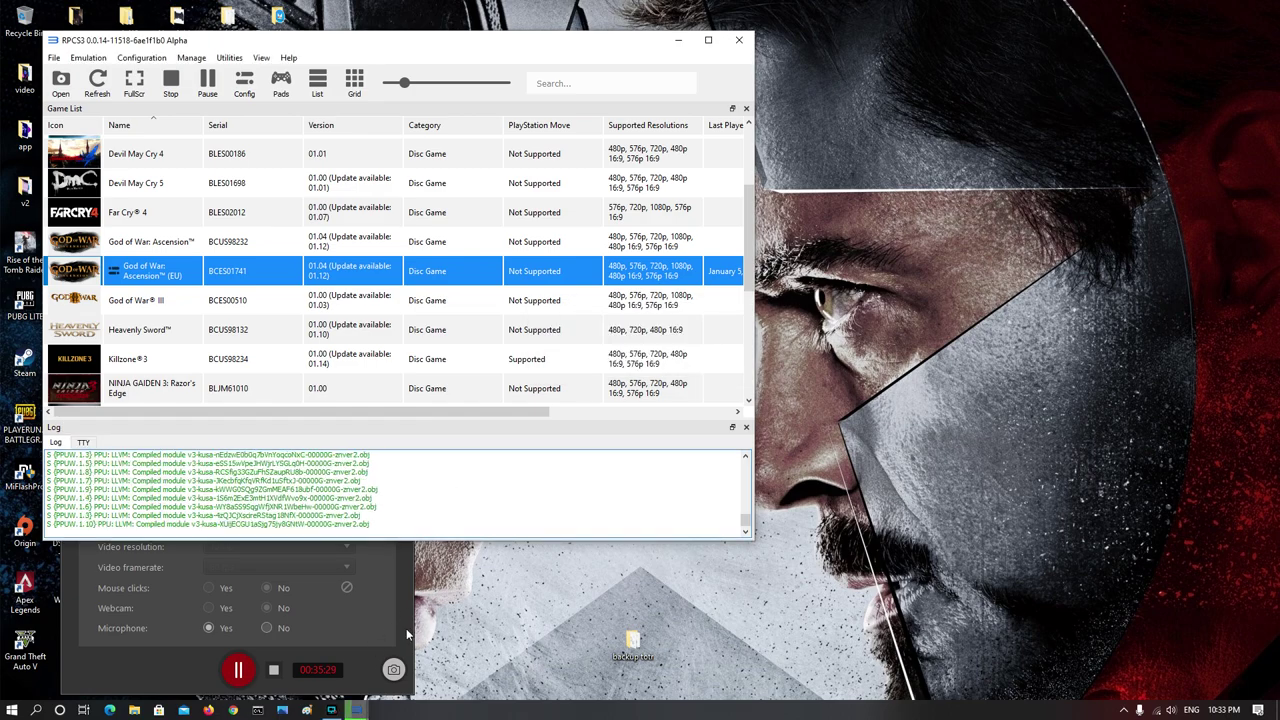
left_click(406, 635)
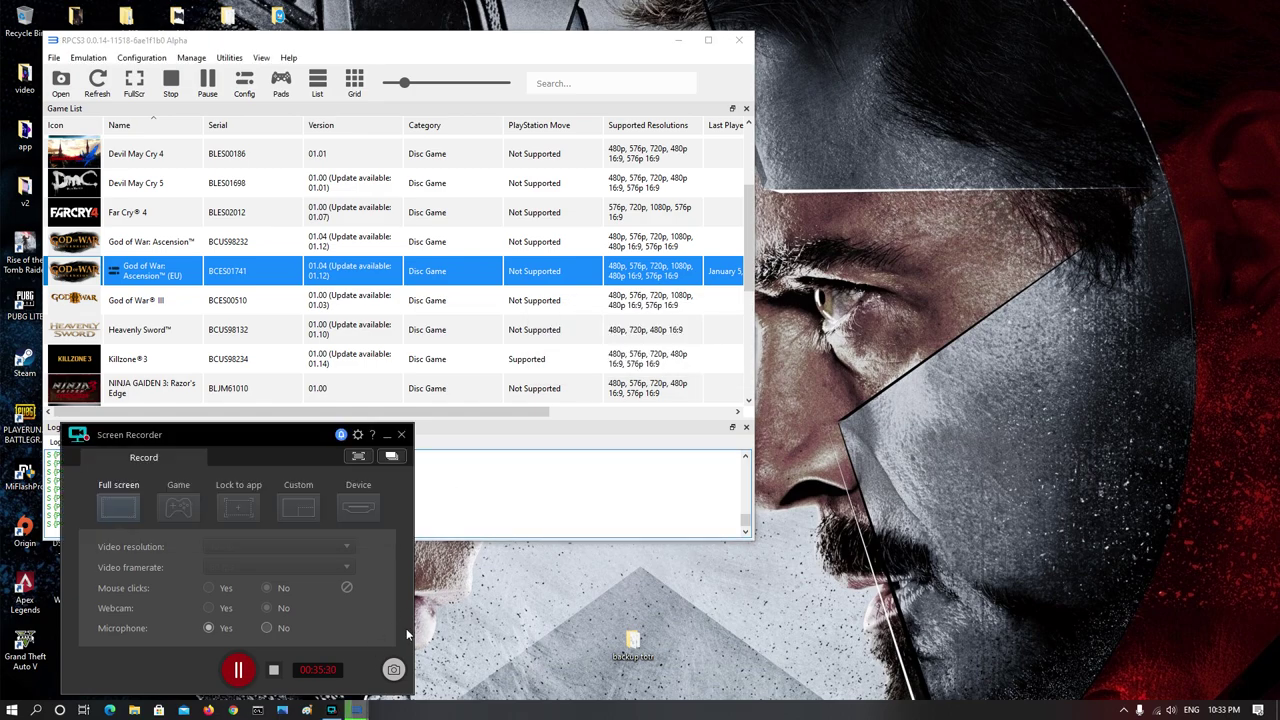
left_click(385, 437)
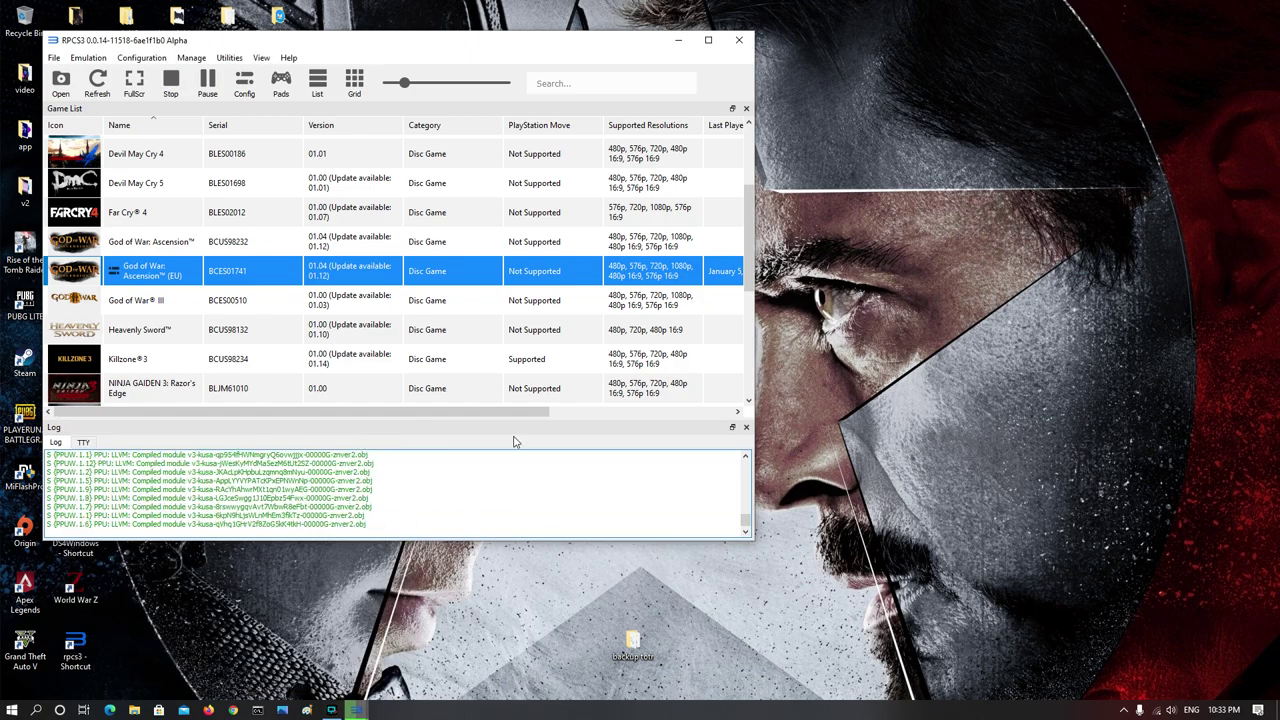
- Examine the patches available for God of War: Ascension BCES01741 v.01.04 in the Patch Manager and close it
left_click_drag(399, 45, 786, 41)
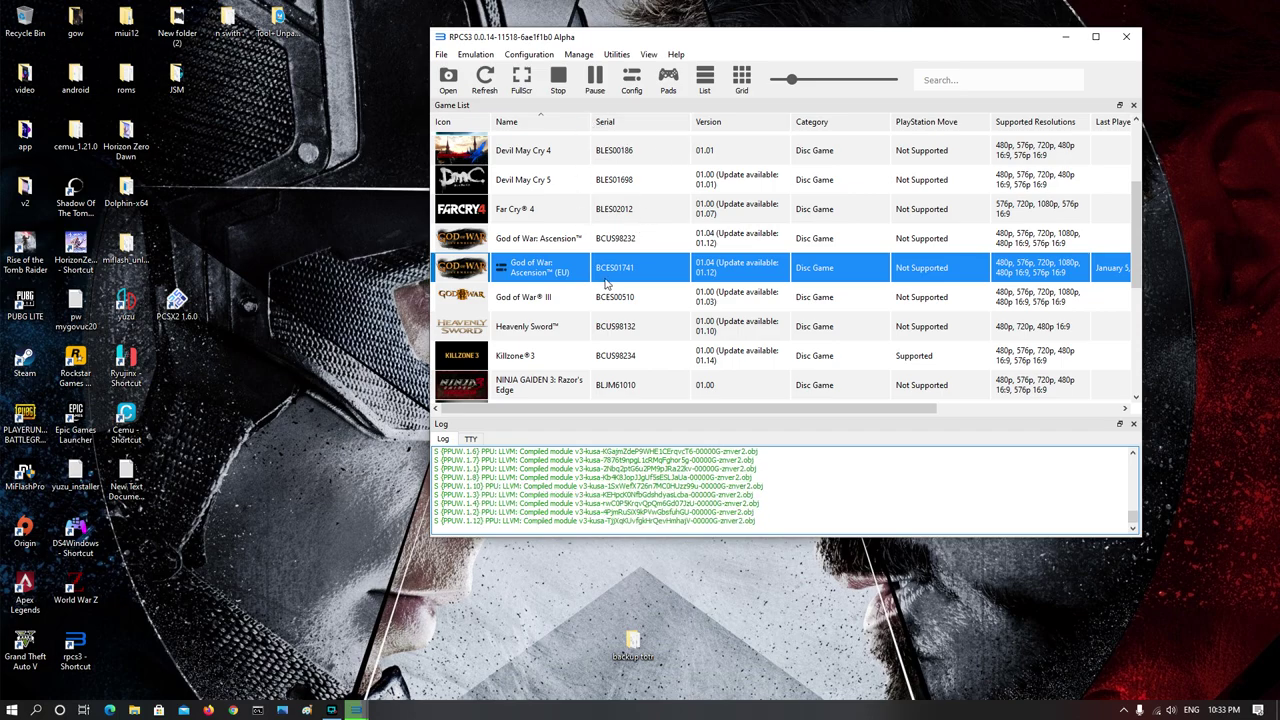
right_click(630, 267)
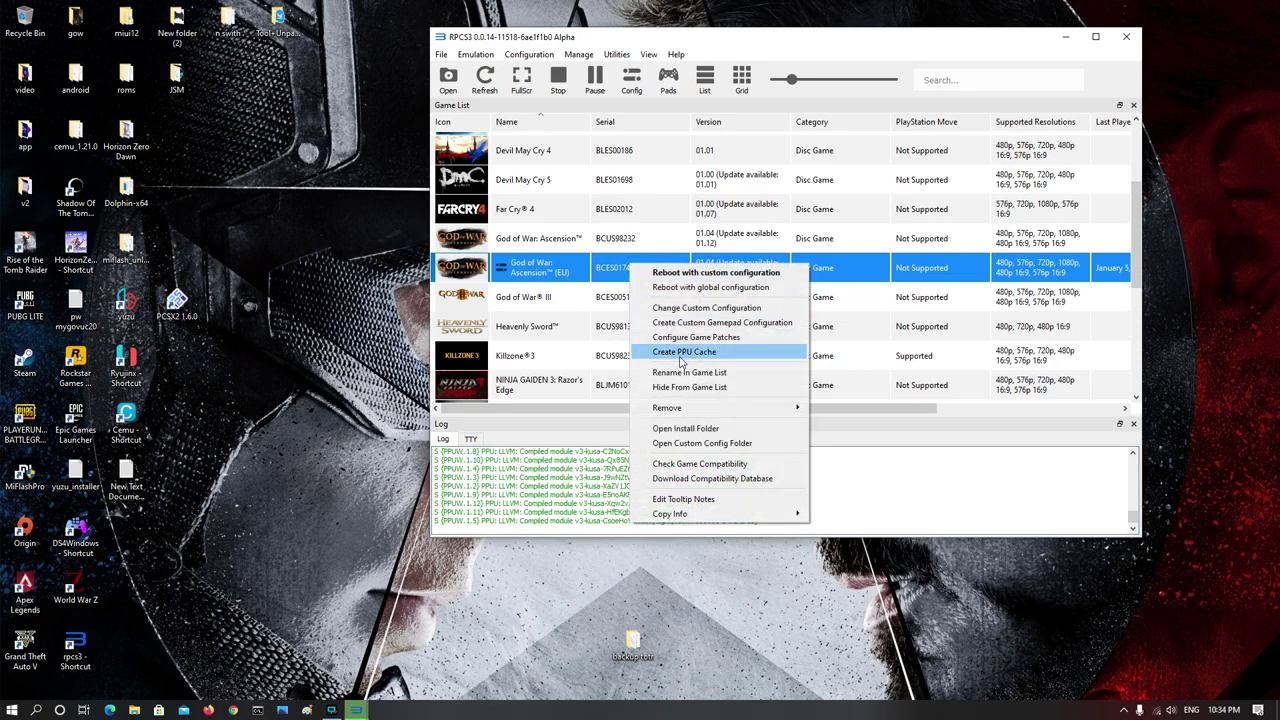
left_click(681, 337)
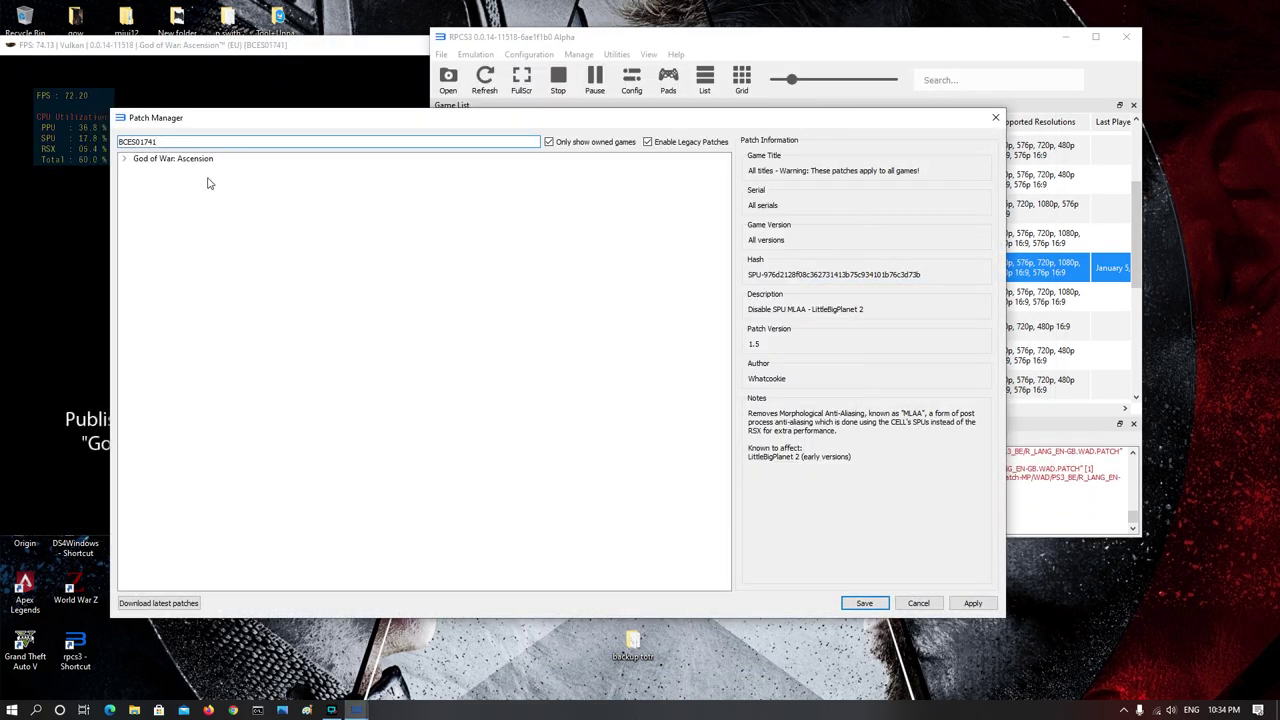
left_click(124, 158)
left_click(137, 169)
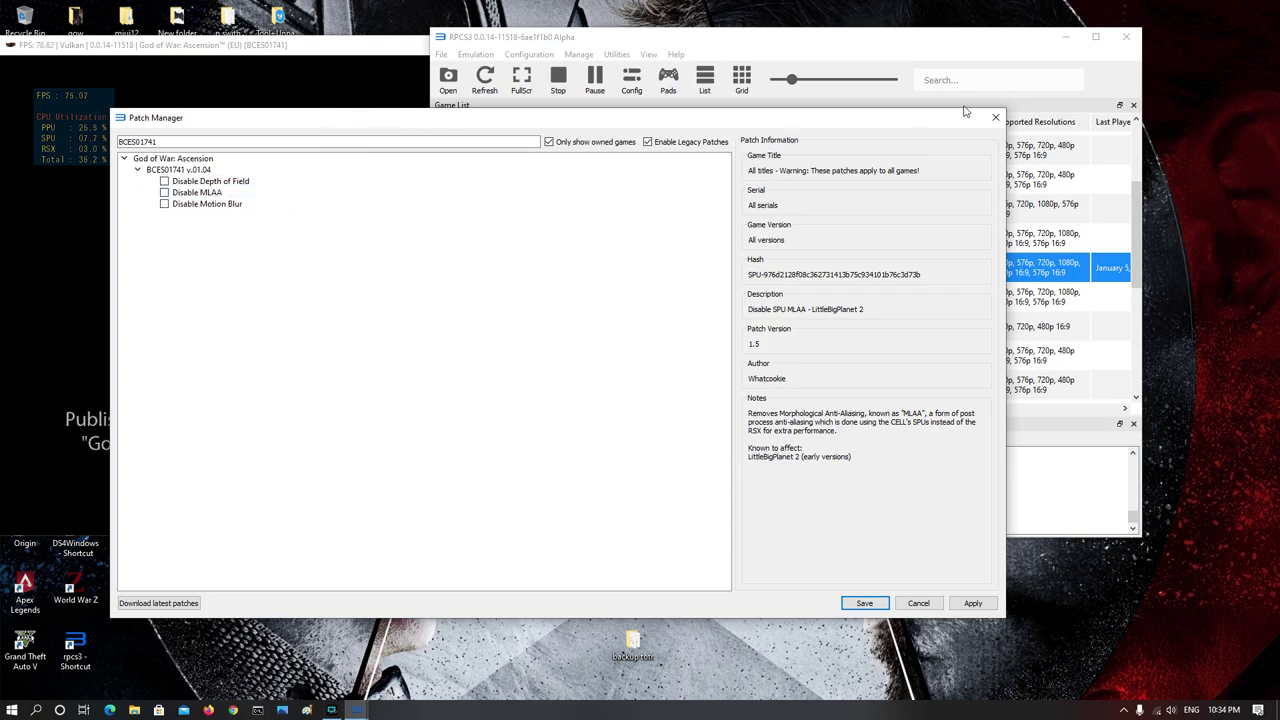
left_click(996, 118)
- Move the God of War: Ascension game window and stop the running emulation
left_click(363, 220)
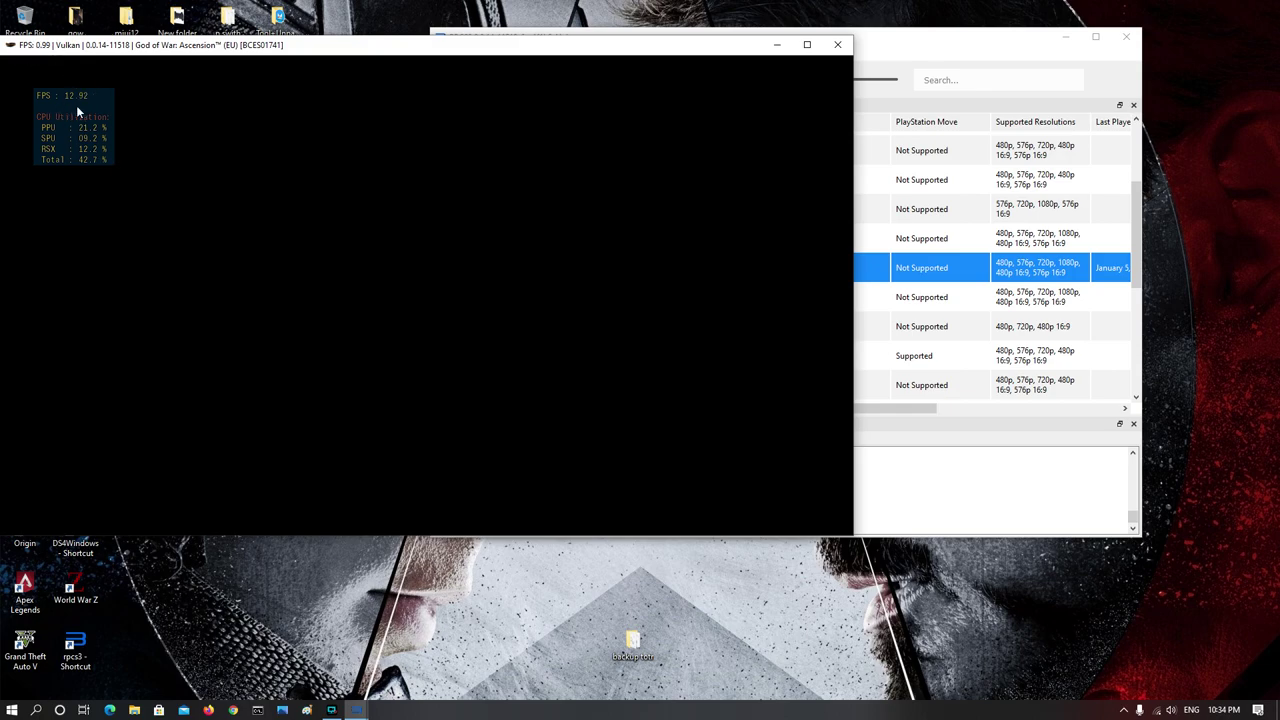
left_click_drag(525, 50, 588, 125)
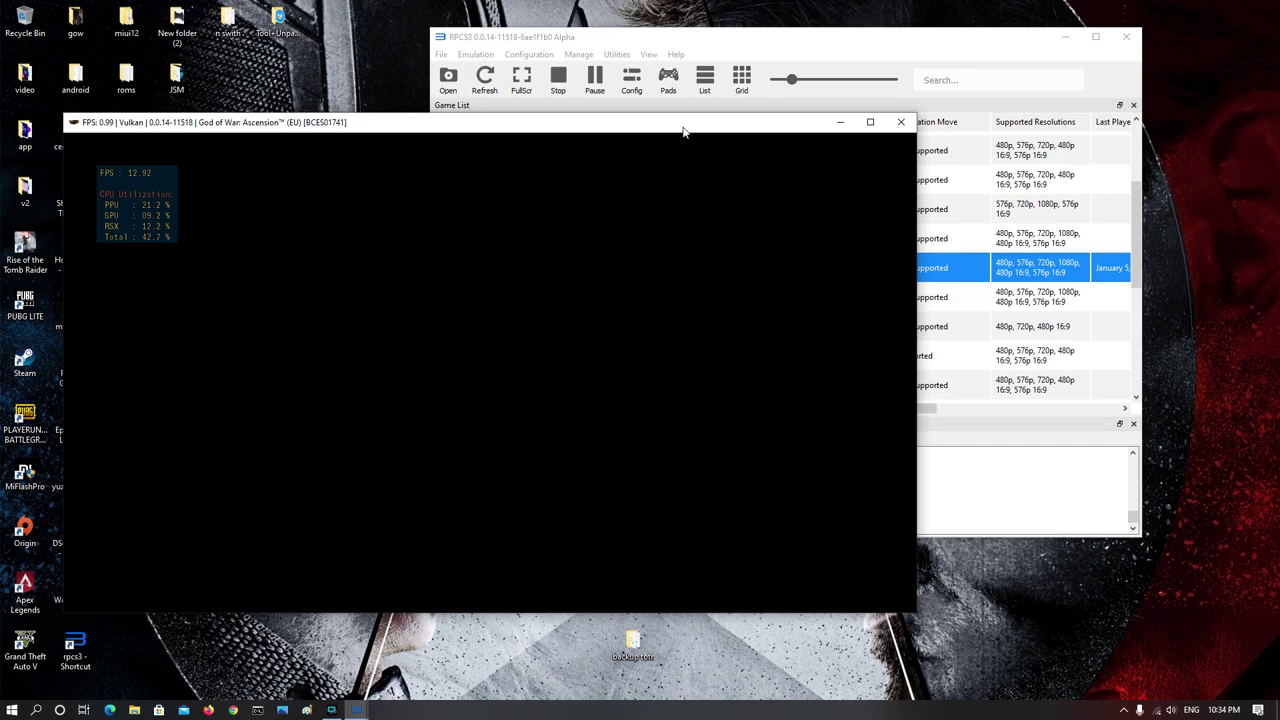
left_click(560, 82)
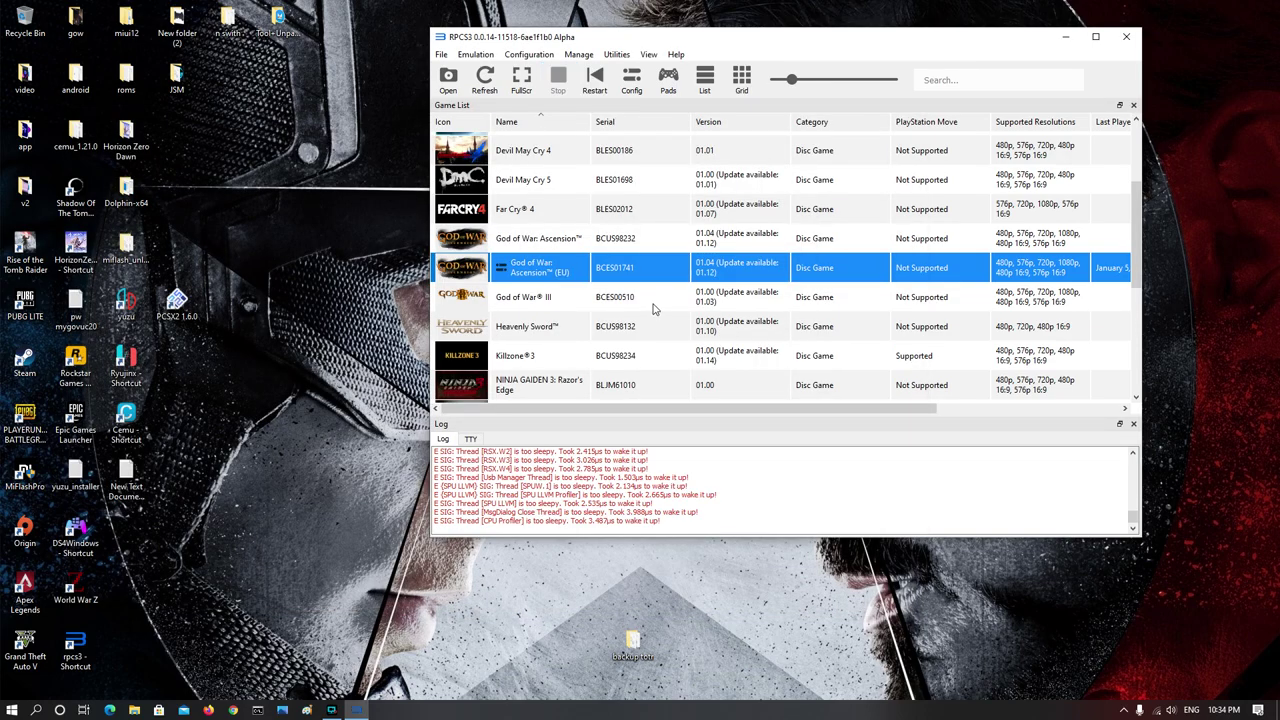
- Enable the Disable MLAA and Disable Motion Blur patches for God of War: Ascension BCES01741 v.01.04 and save them
right_click(604, 267)
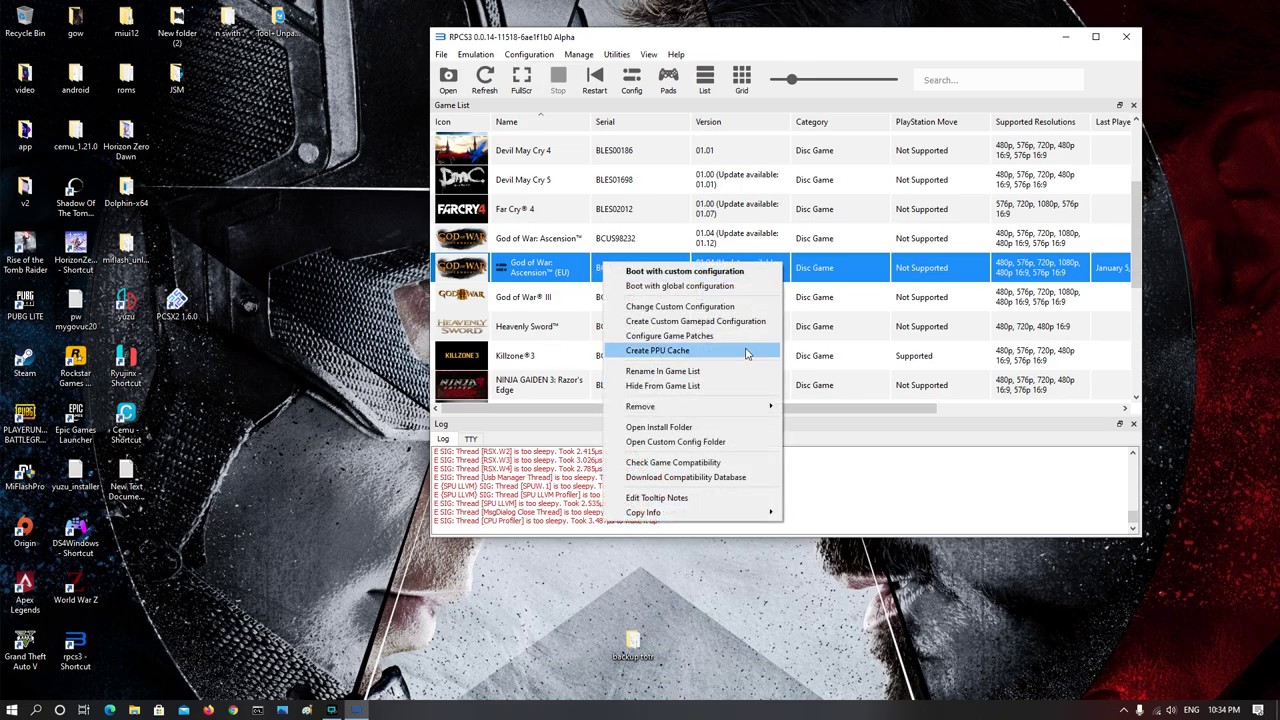
left_click(652, 336)
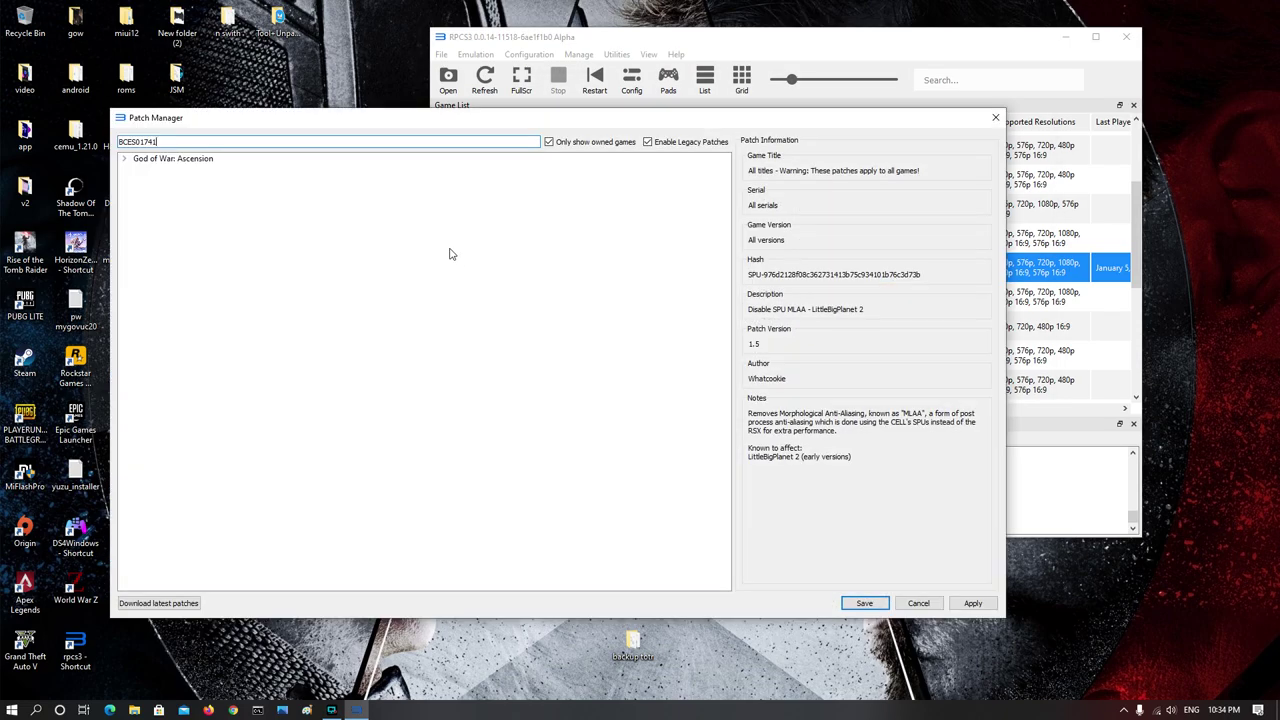
left_click(125, 159)
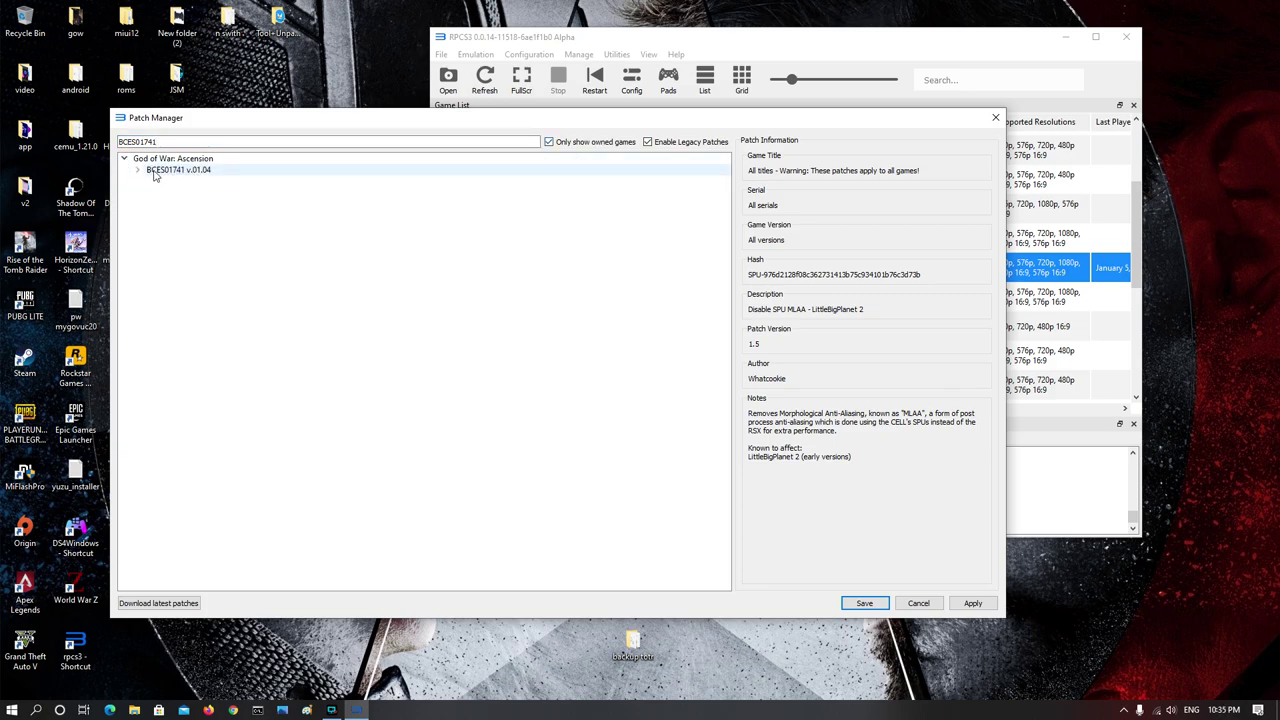
left_click(548, 142)
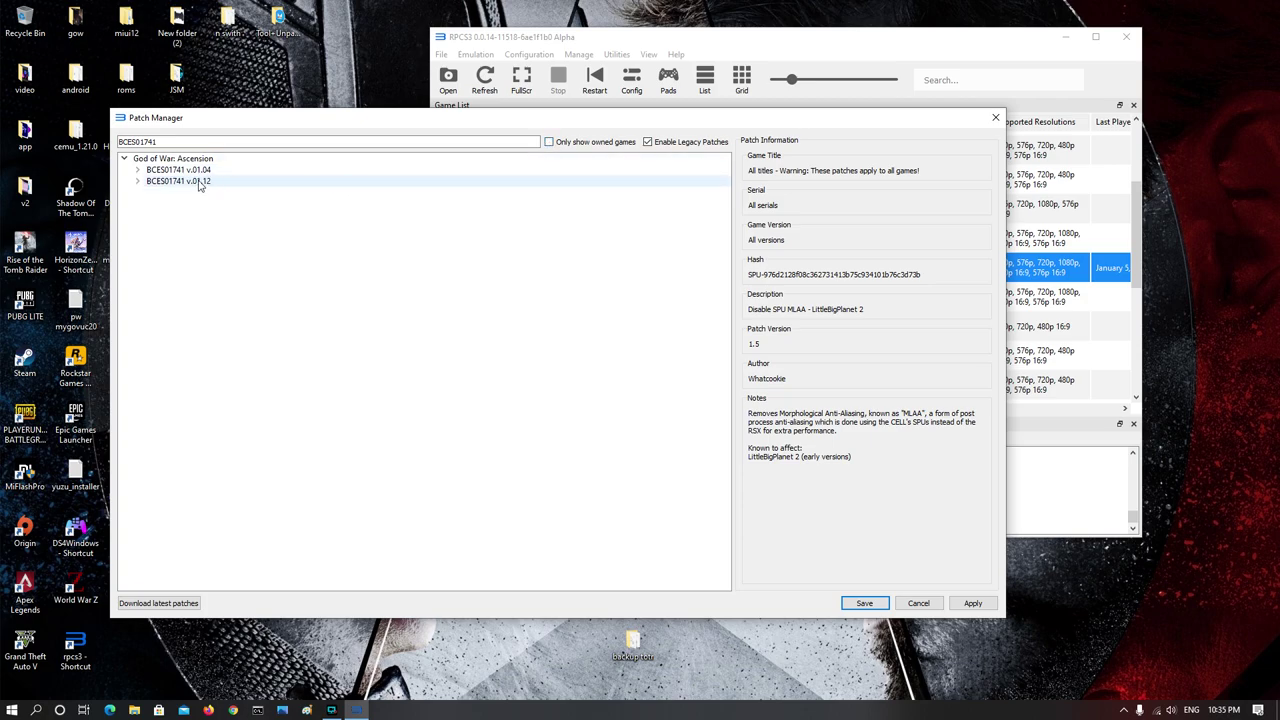
left_click(548, 142)
left_click(139, 170)
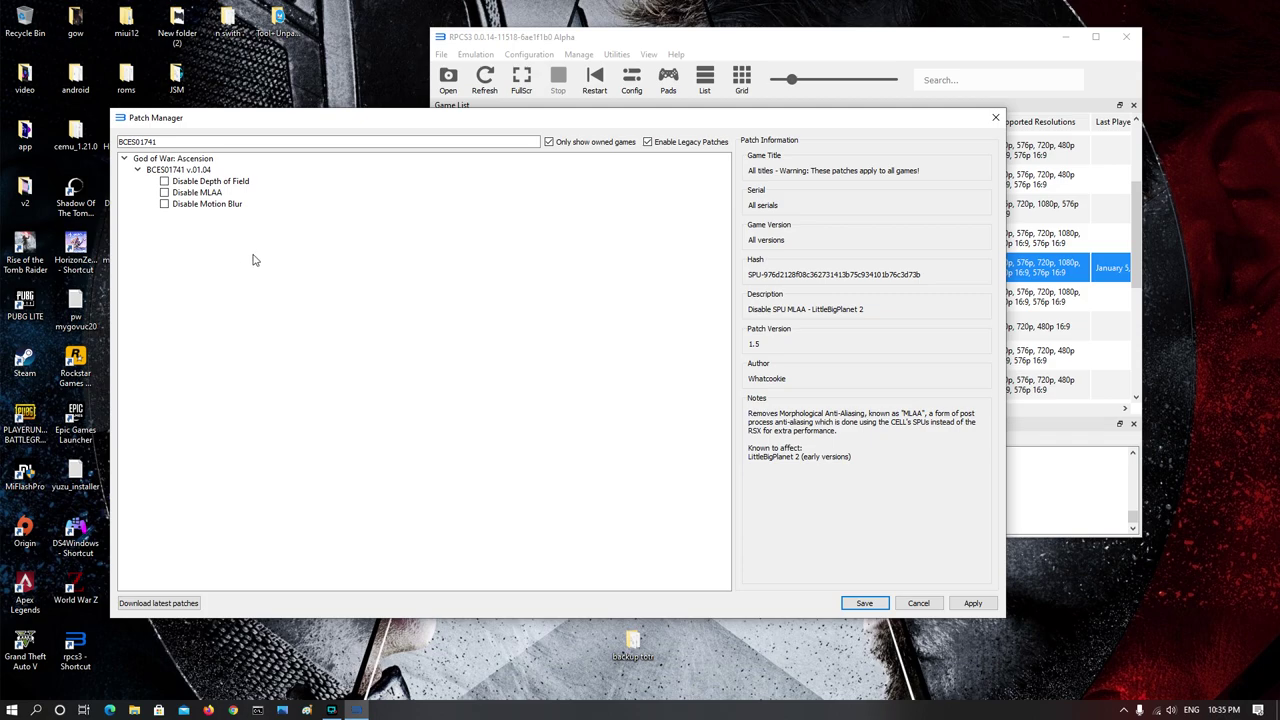
left_click(165, 193)
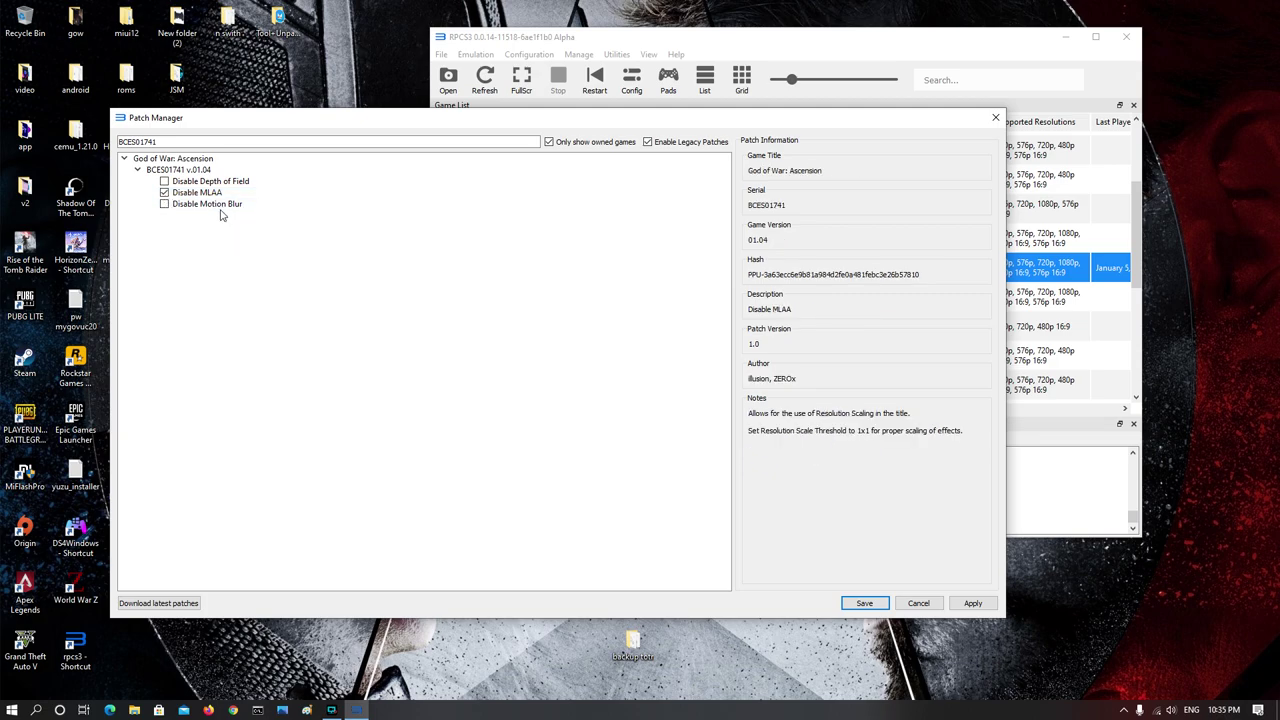
left_click(165, 204)
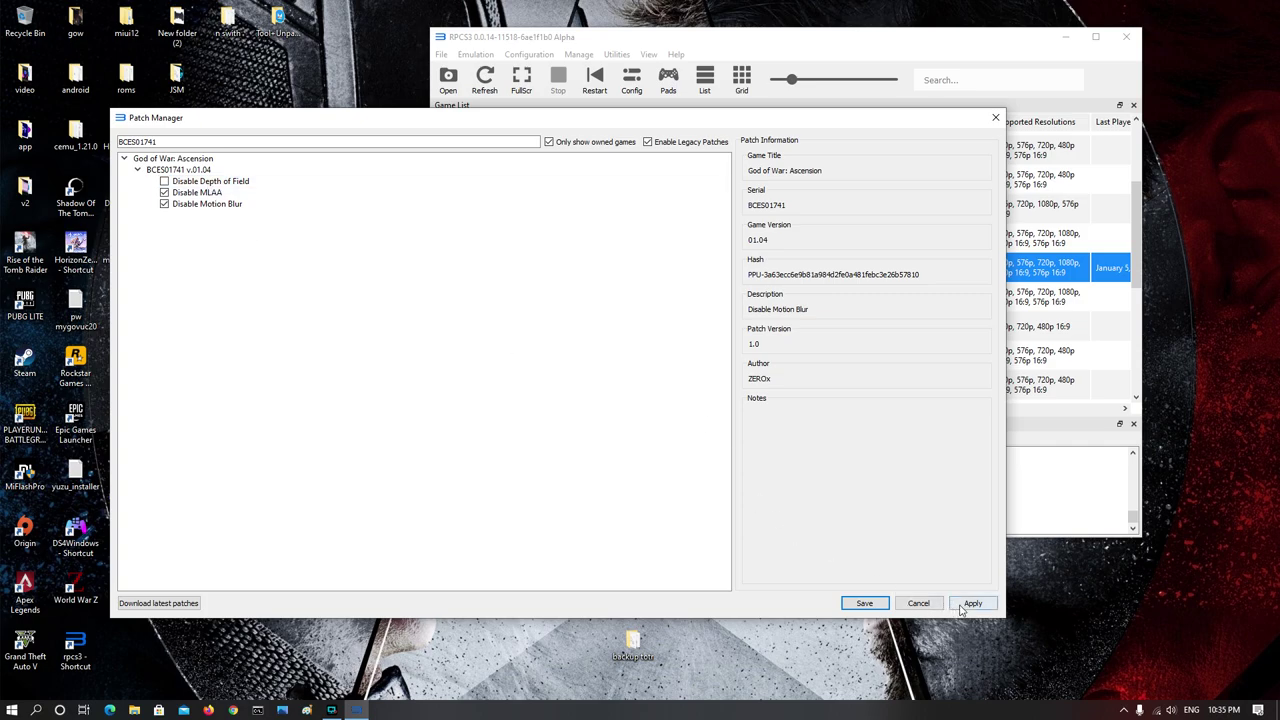
left_click(866, 606)
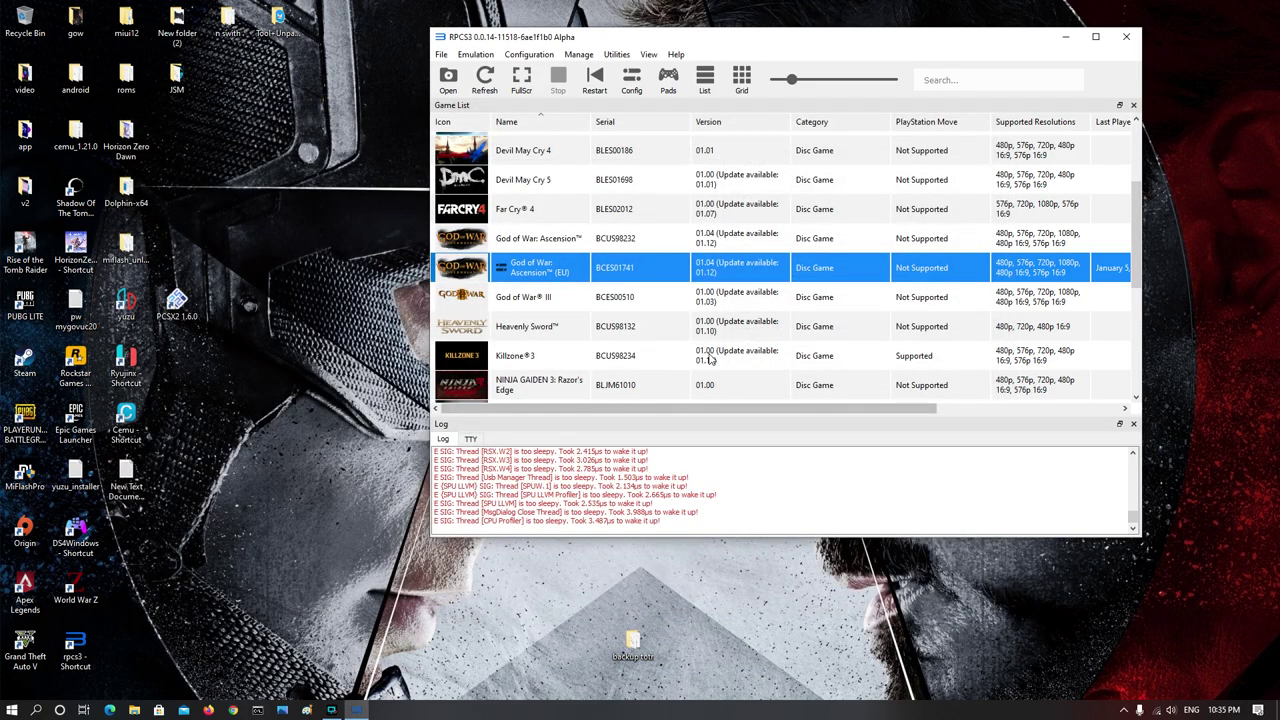
- Boot God of War: Ascension (EU) with its custom configuration and arrange the game and emulator windows side by side
right_click(561, 270)
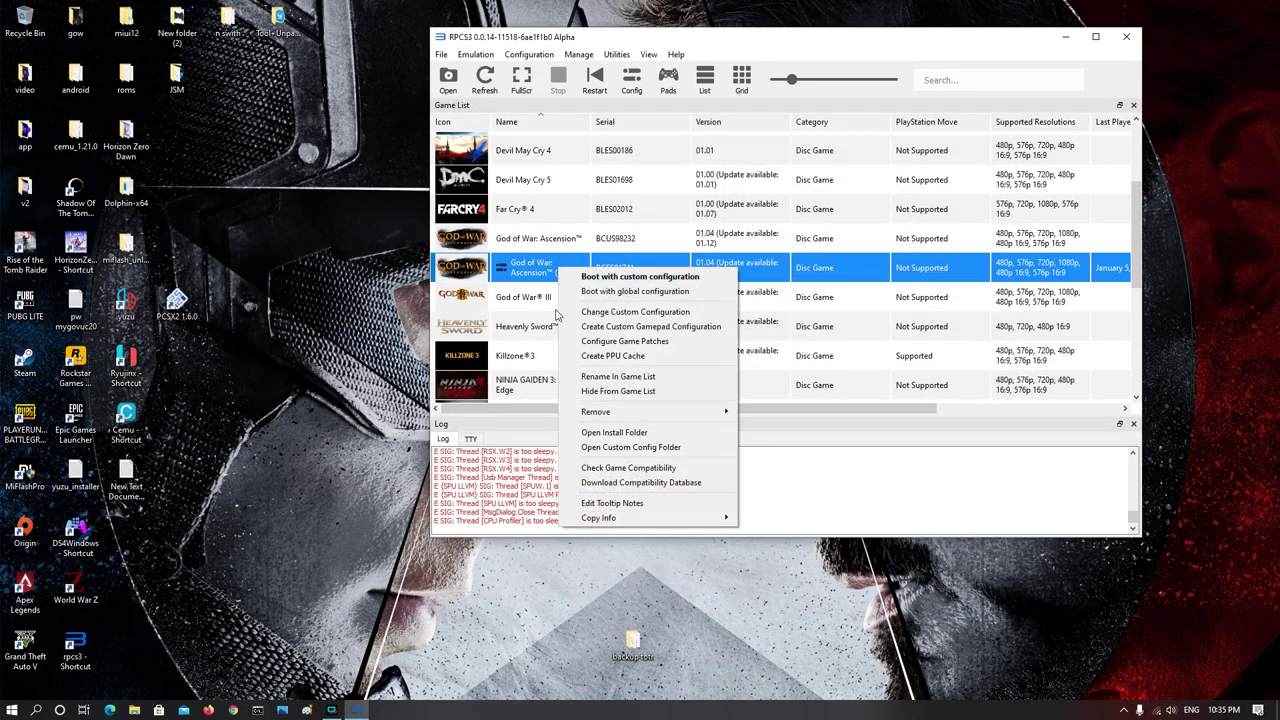
left_click(624, 281)
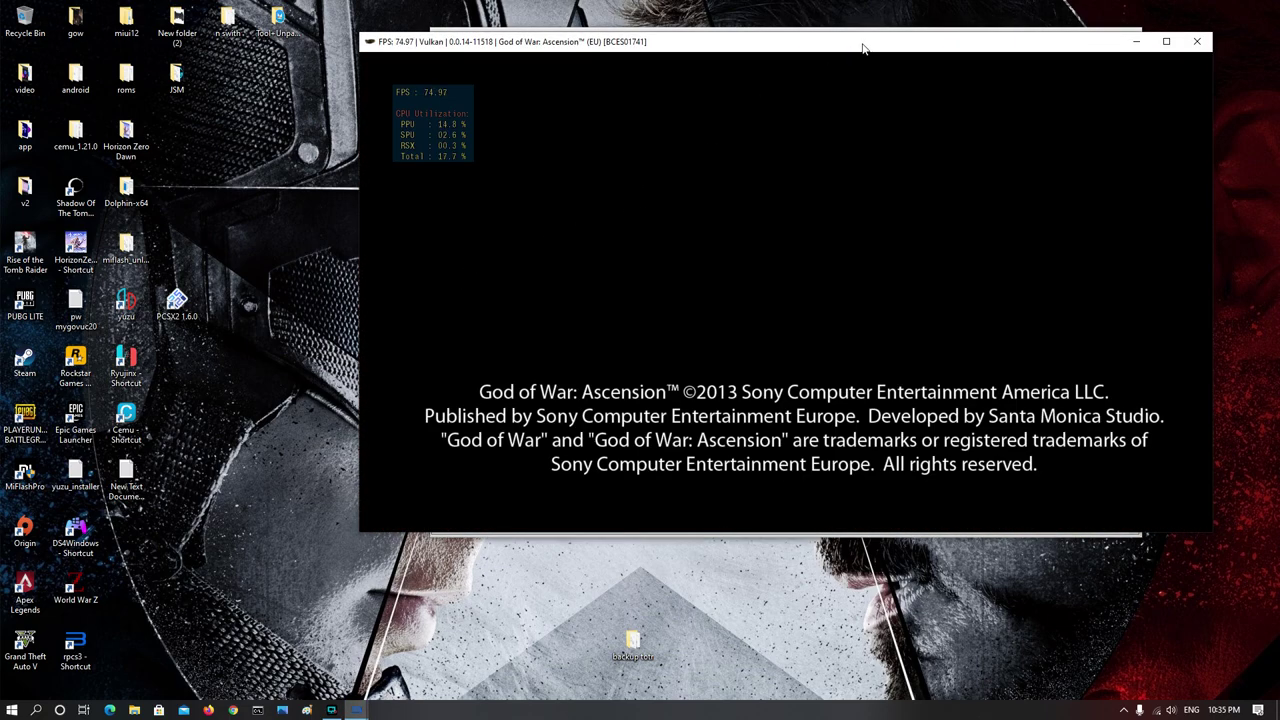
left_click_drag(860, 45, 575, 37)
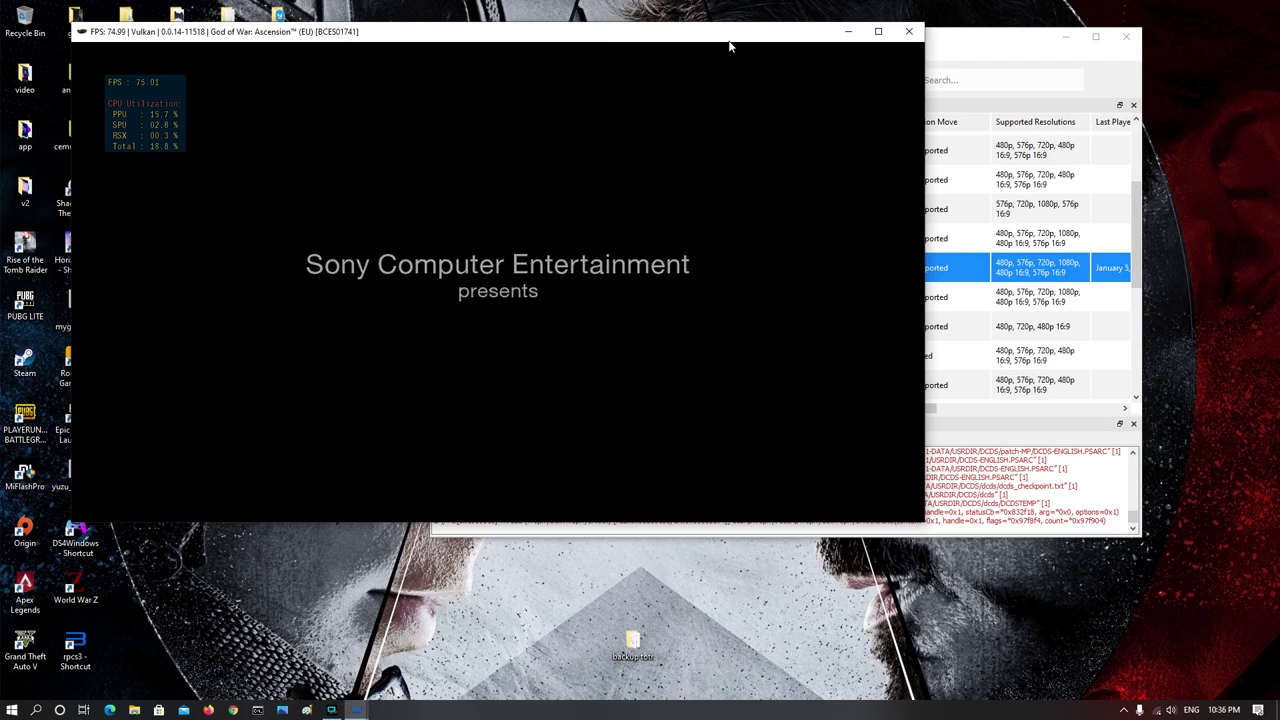
left_click_drag(958, 38, 1058, 37)
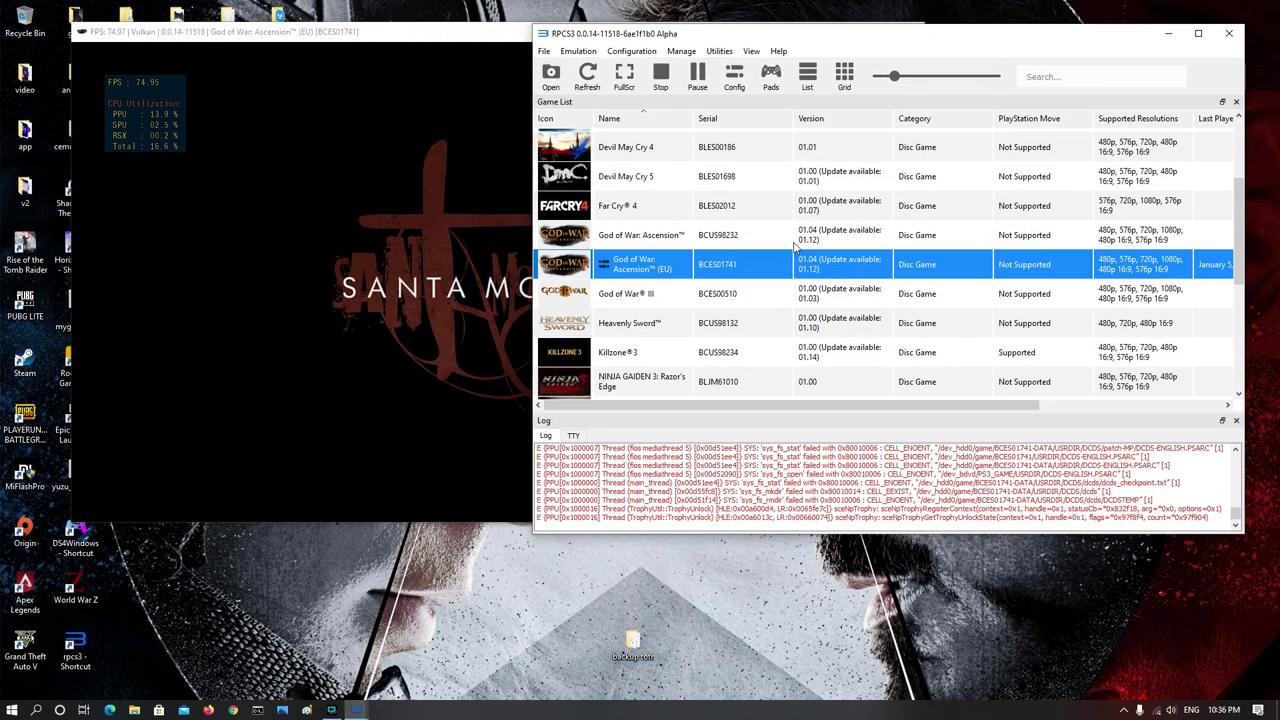
- Reopen the Patch Manager for God of War: Ascension (EU) while the game runs and close it
right_click(707, 262)
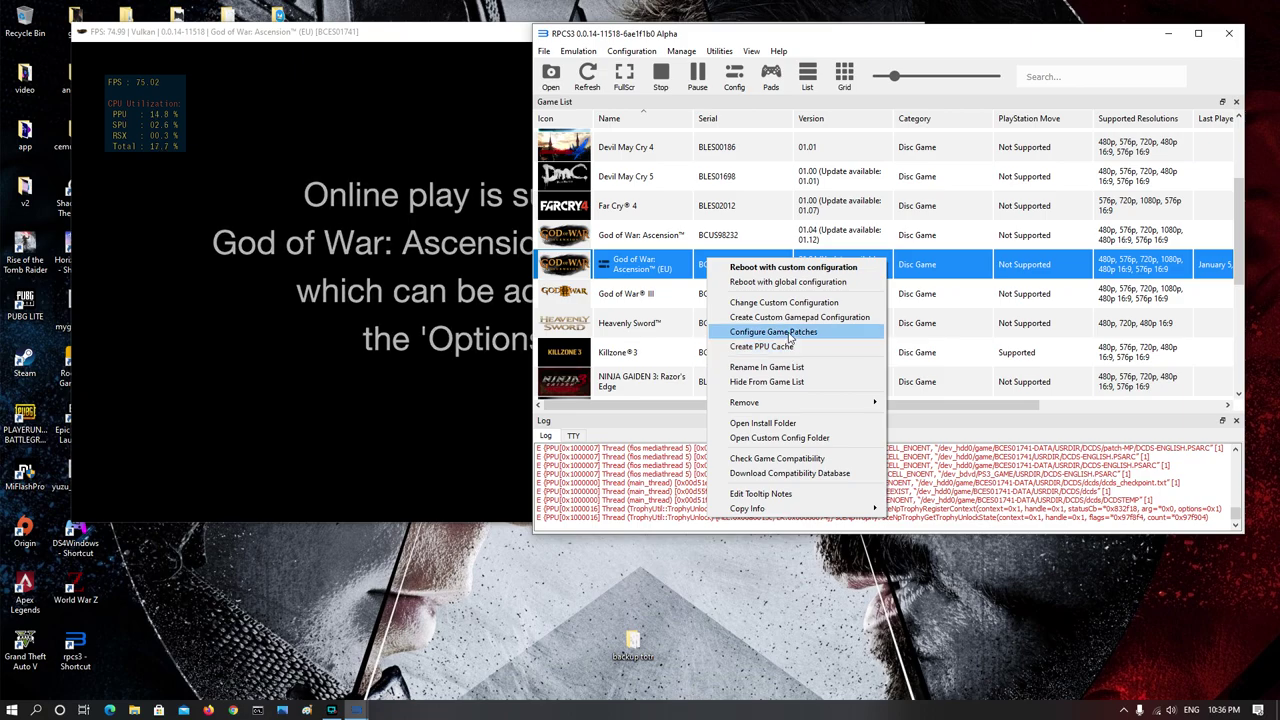
left_click(785, 331)
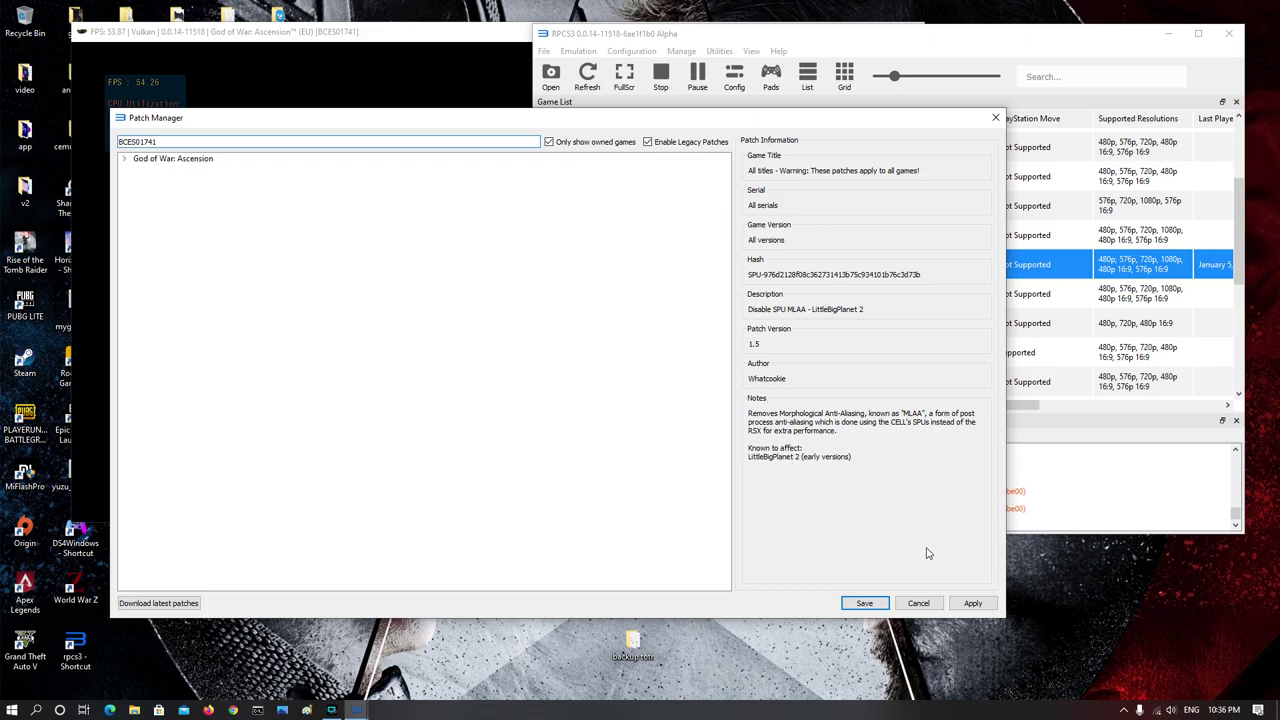
left_click(884, 603)
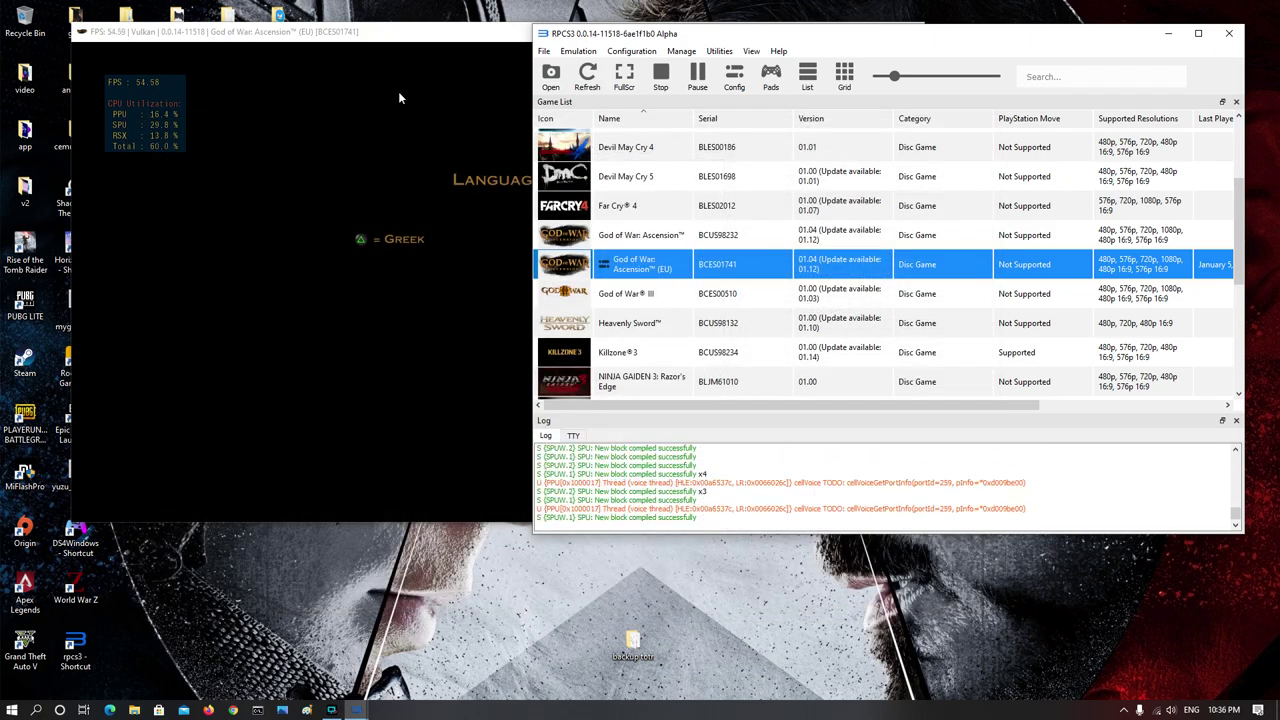
- Continue through the game's language, brightness and screen scale setup screens
left_click(520, 284)
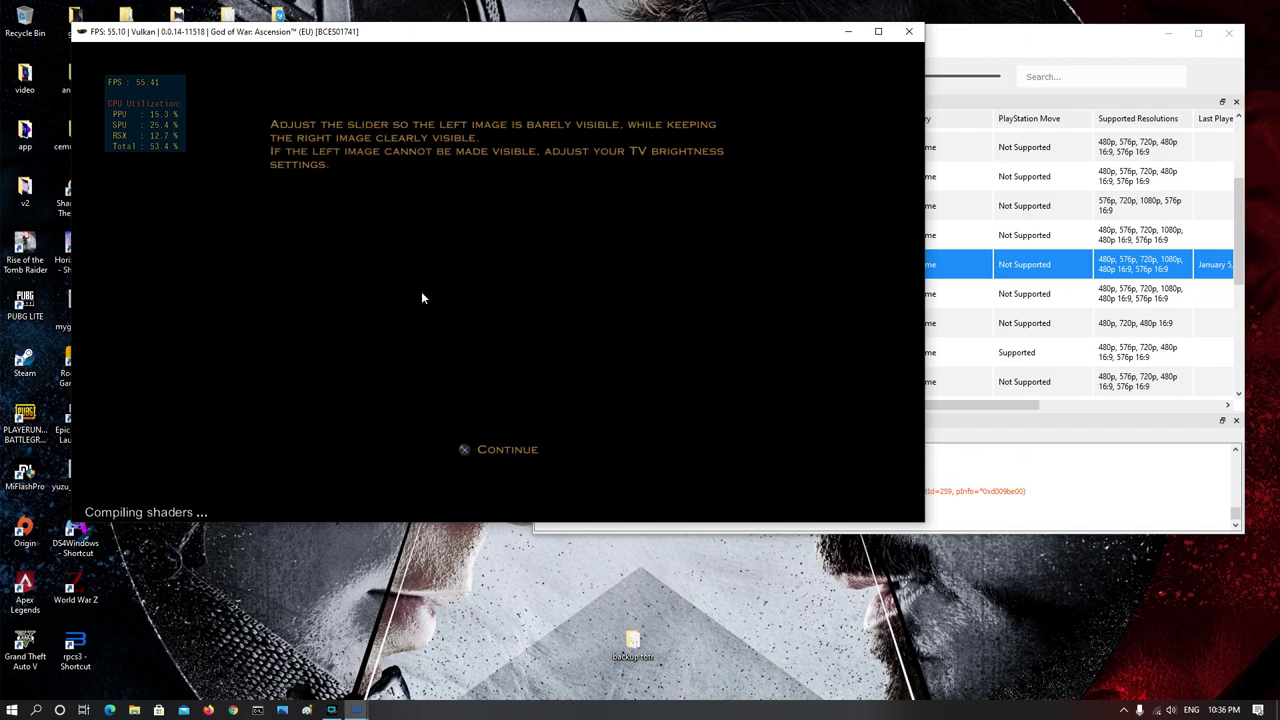
key("x")
key("Right")
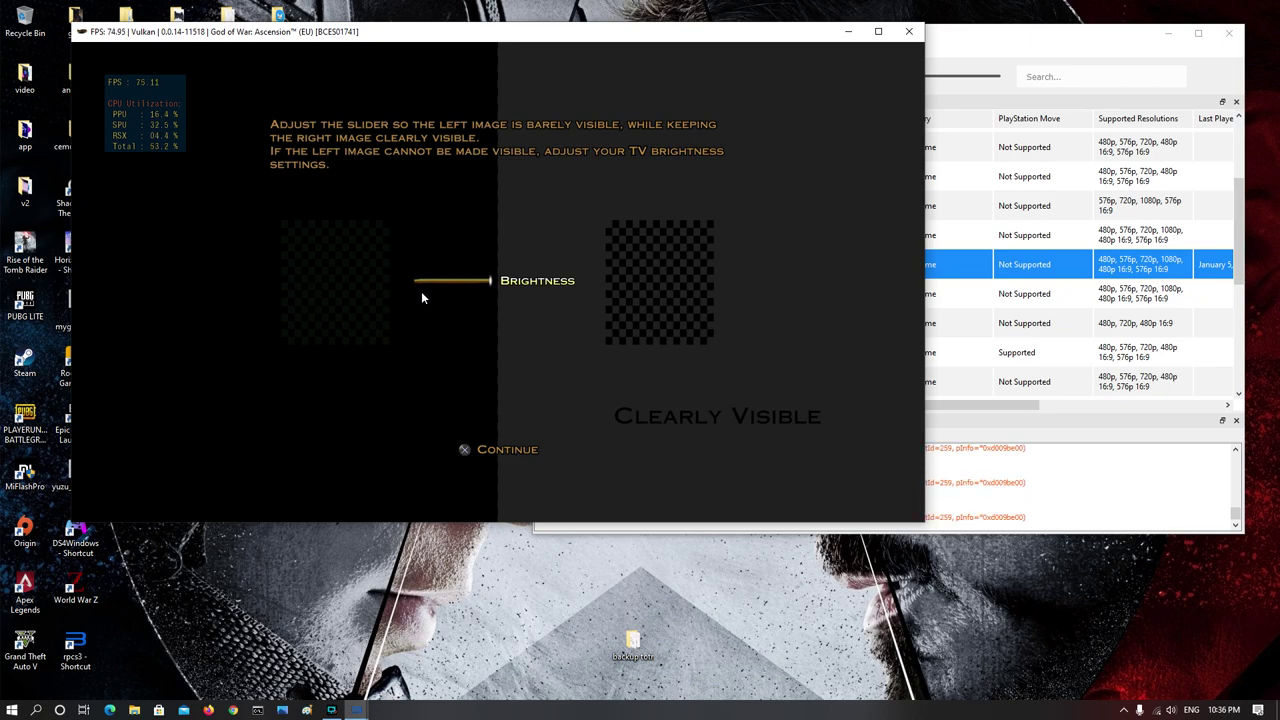
key("x")
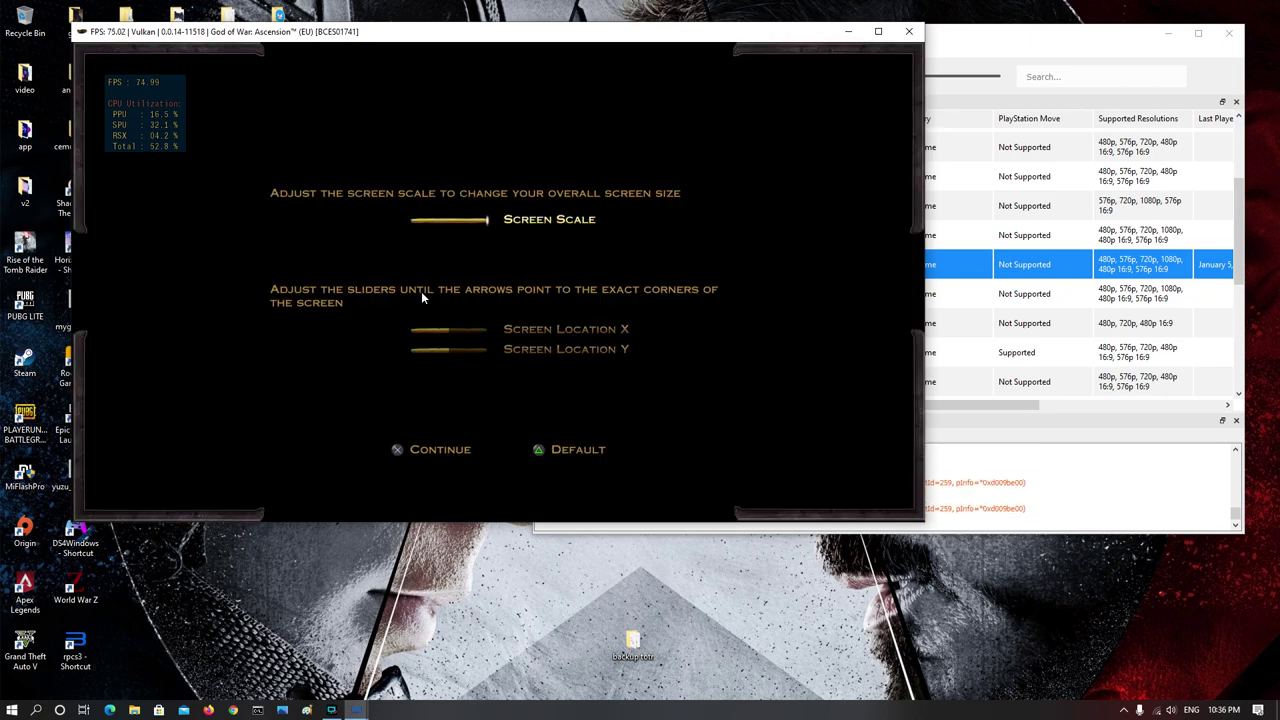
key("x")
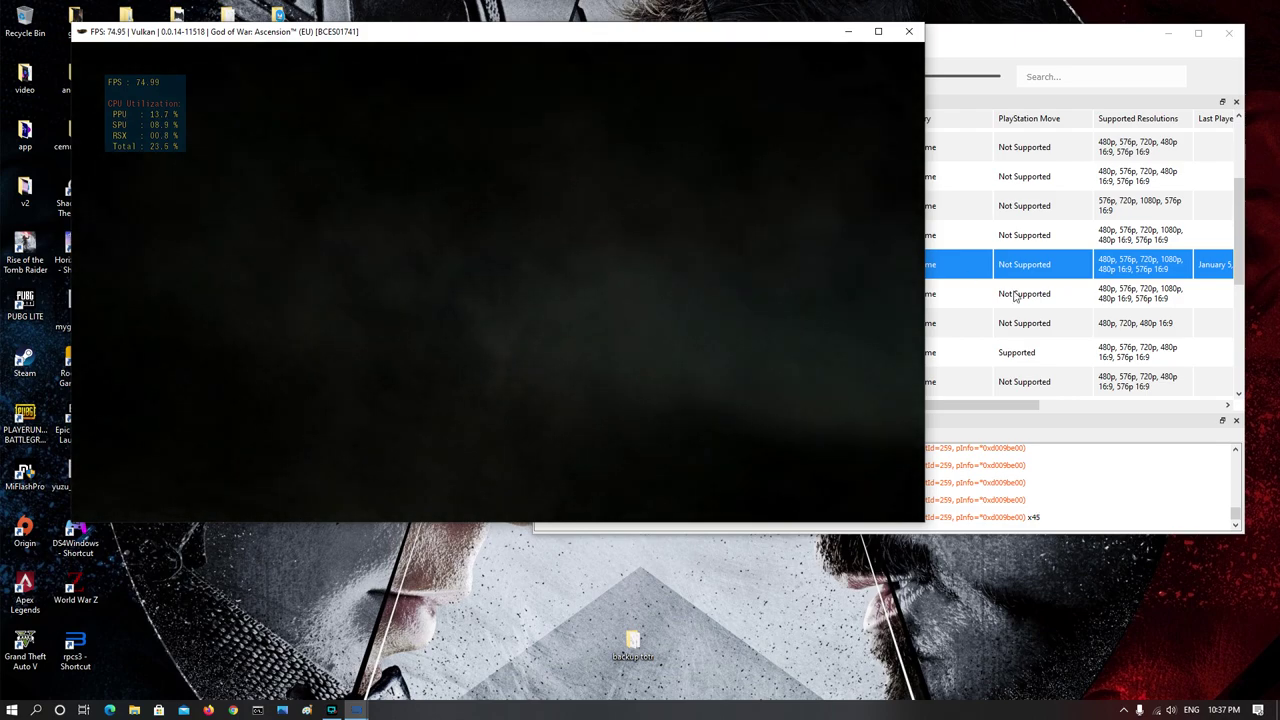
- Examine the CPU options in the emulator's global settings and close them without saving
left_click(1237, 521)
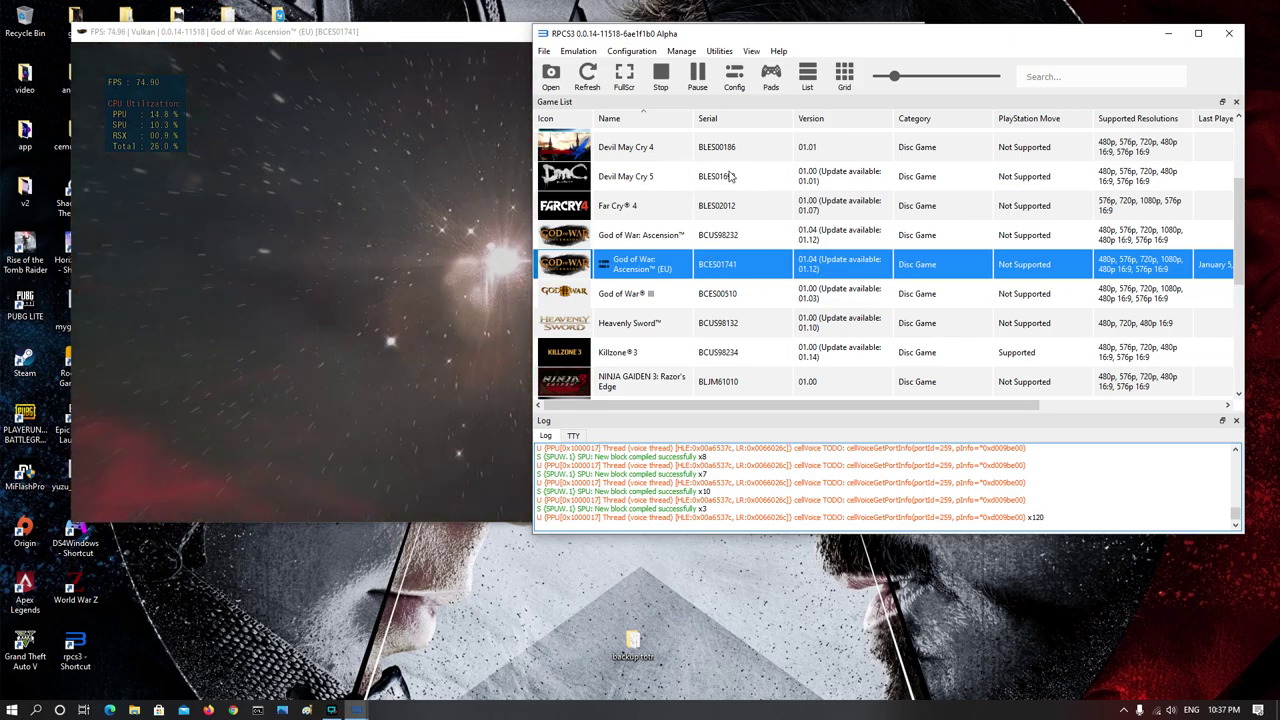
left_click(735, 80)
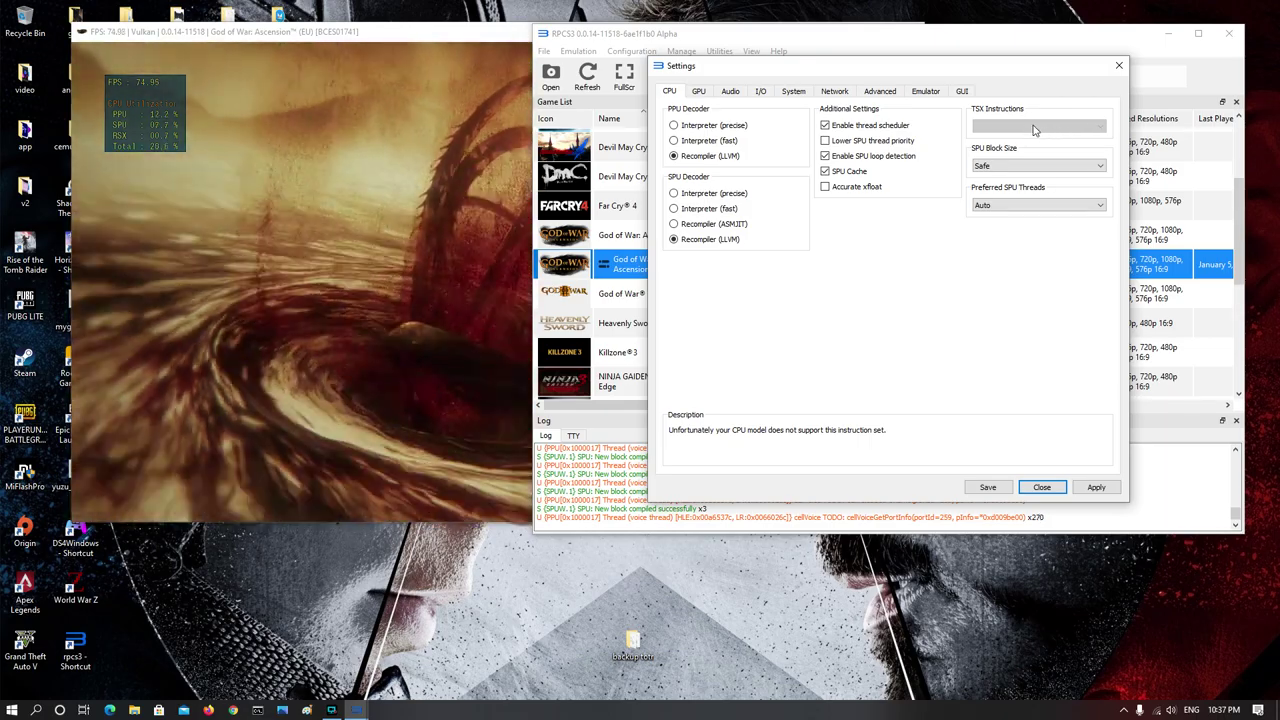
left_click(1042, 487)
- View the game in full screen, reposition its window and back out of the Latest News page to the title menu
double_click(430, 135)
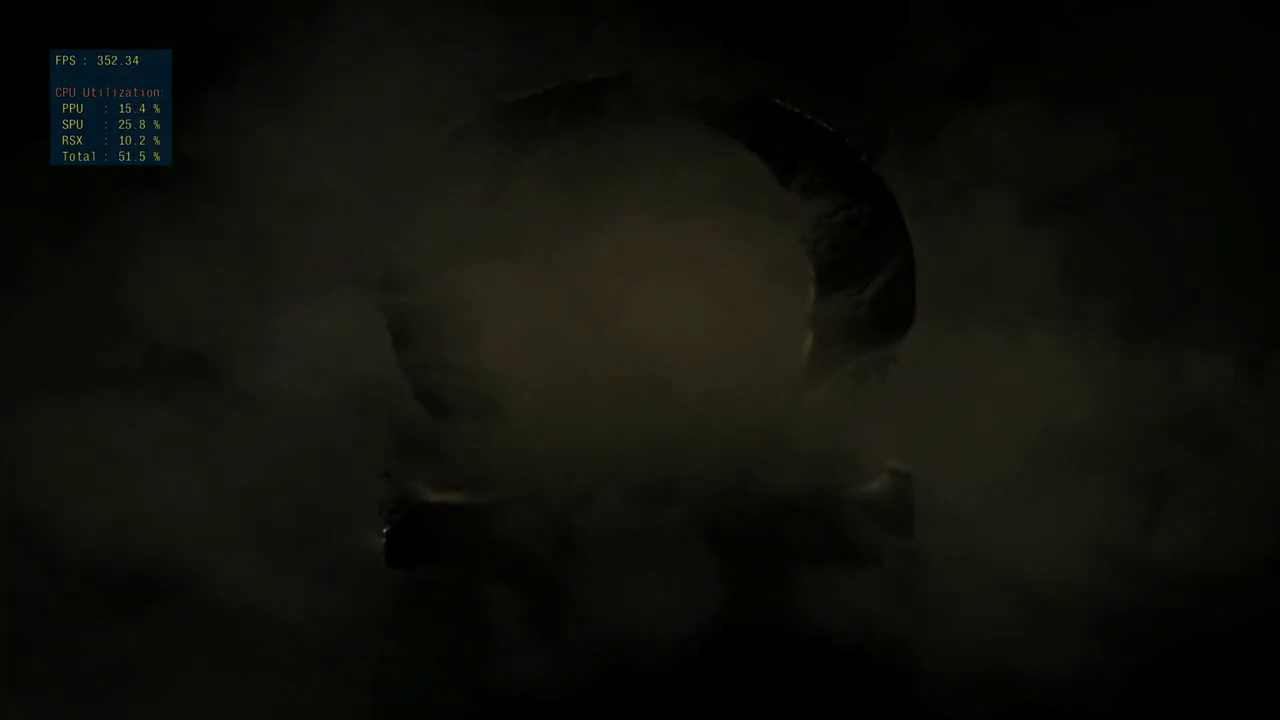
key("alt+Return")
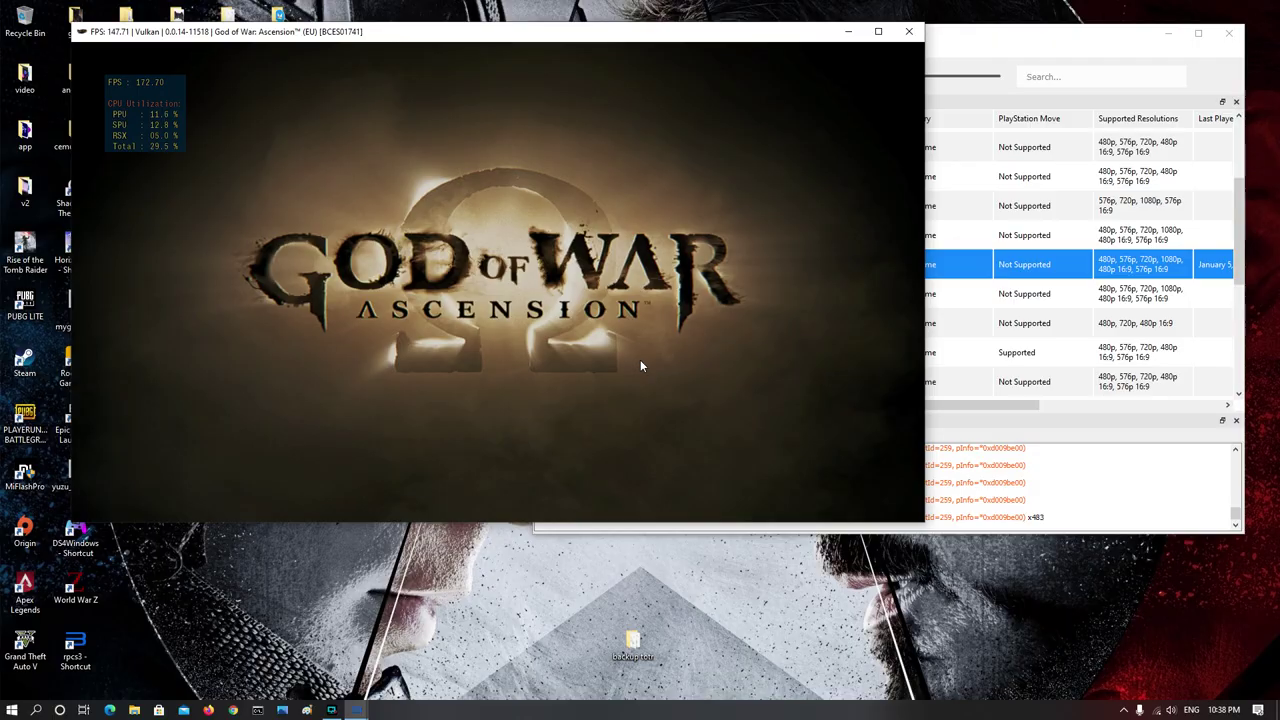
left_click_drag(688, 40, 678, 108)
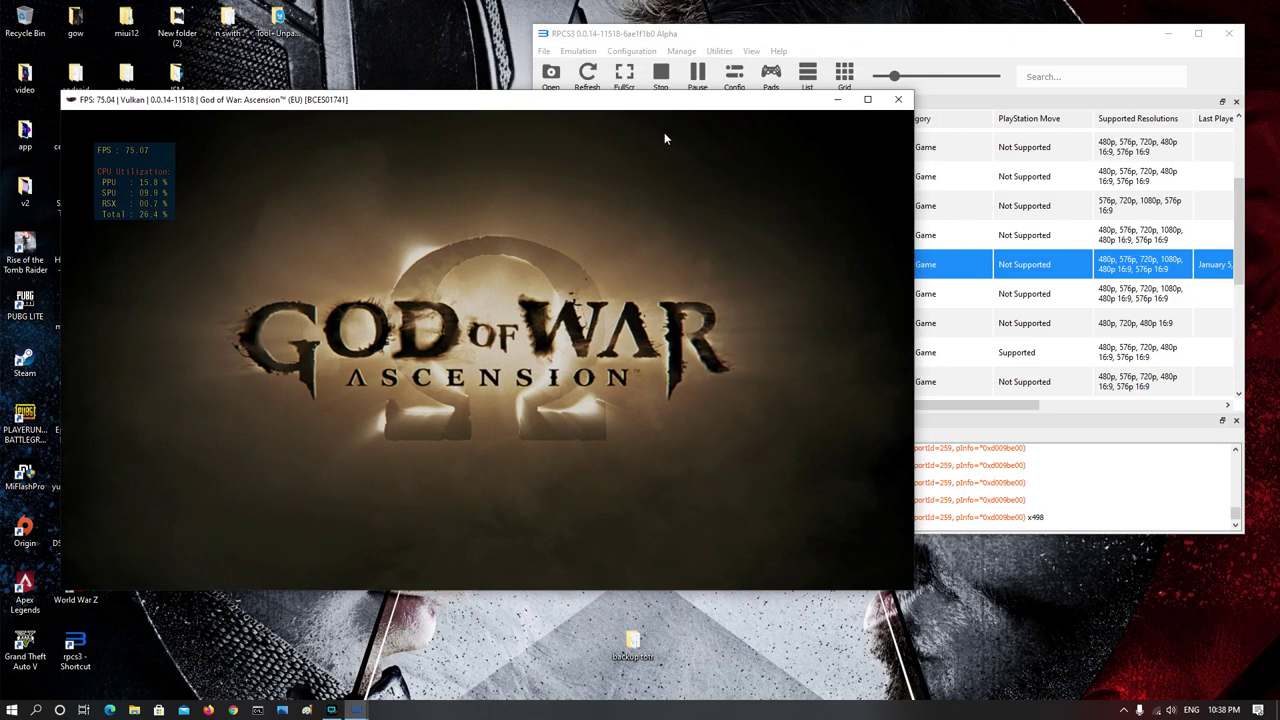
double_click(521, 343)
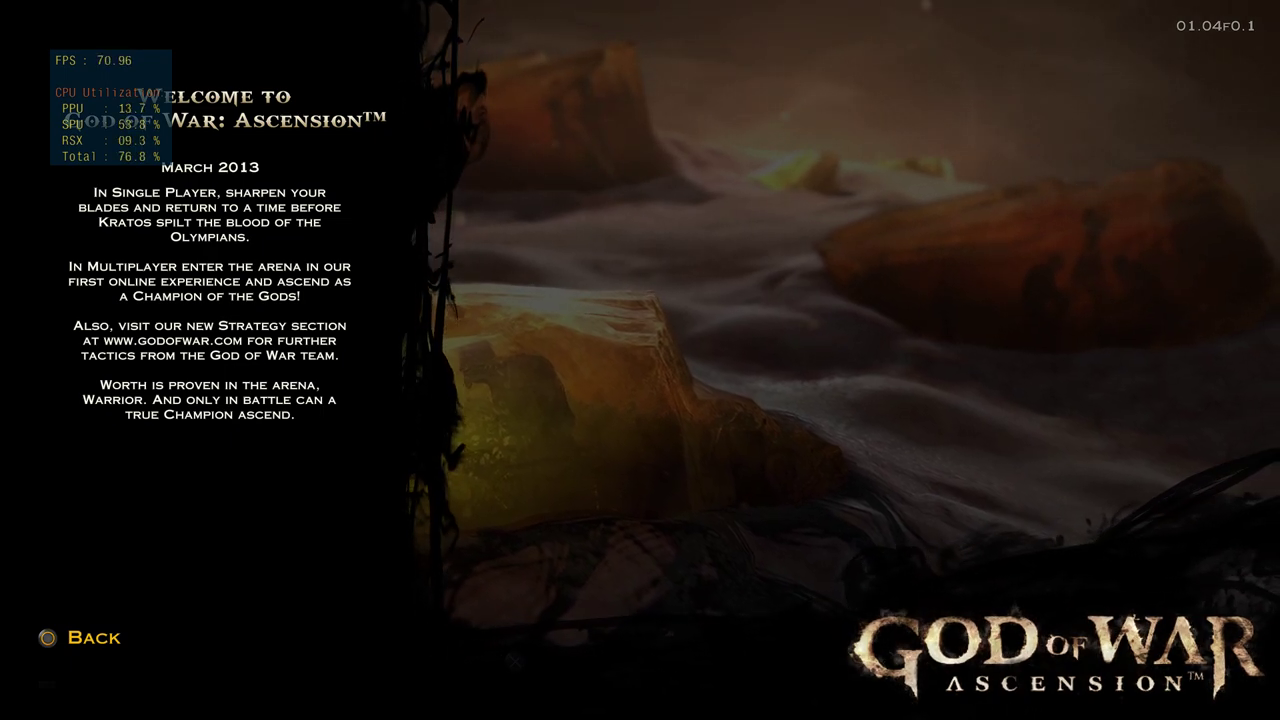
key("c")
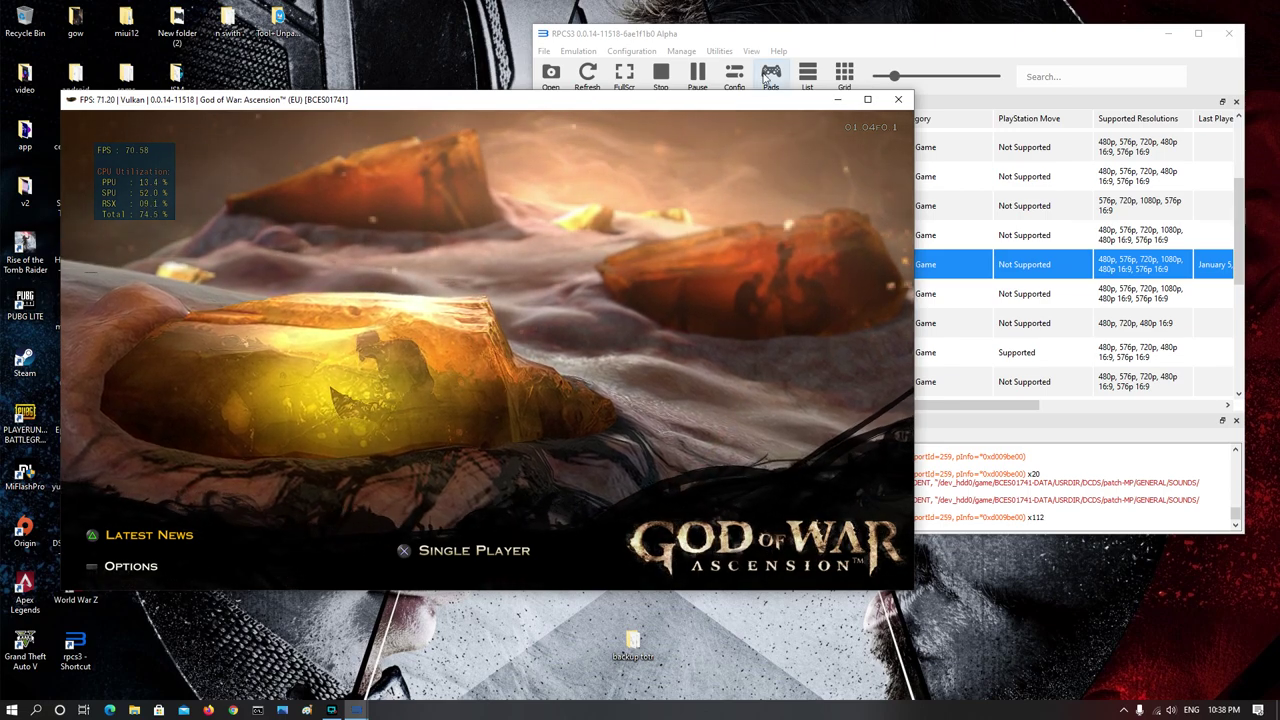
- Stop the God of War: Ascension (EU) emulation and relaunch RPCS3 from the desktop
left_click(666, 76)
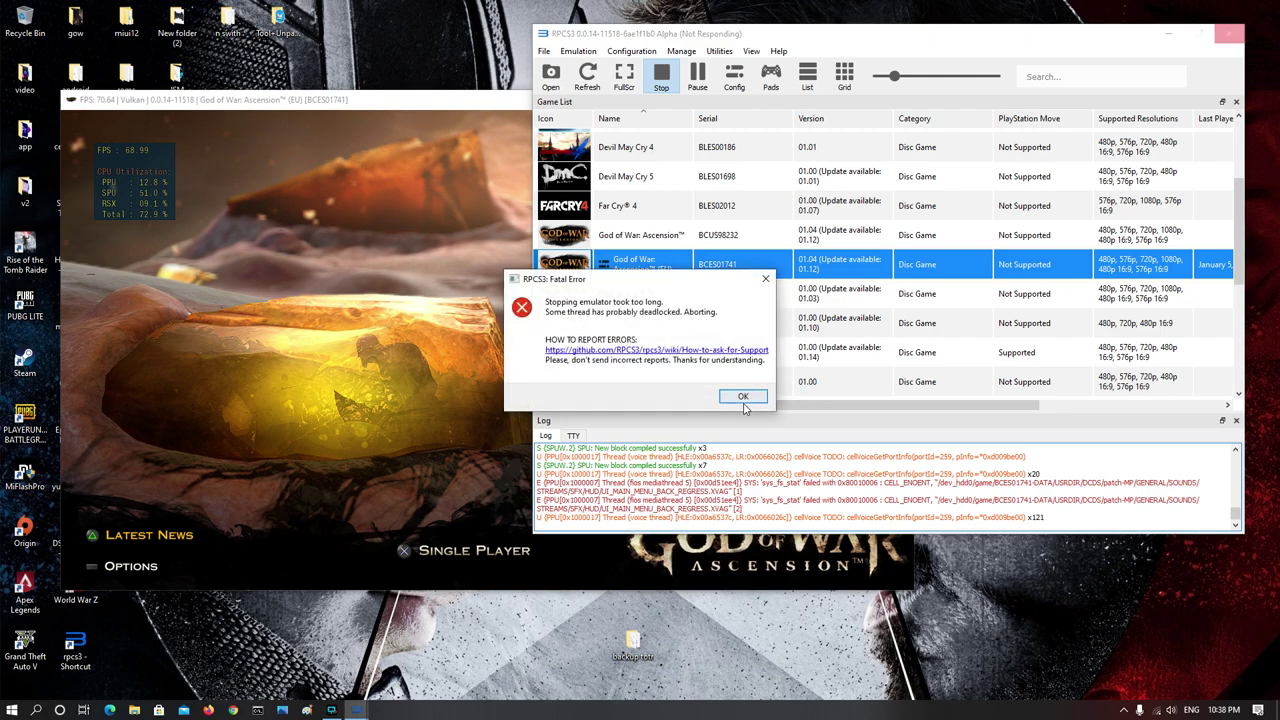
left_click(743, 397)
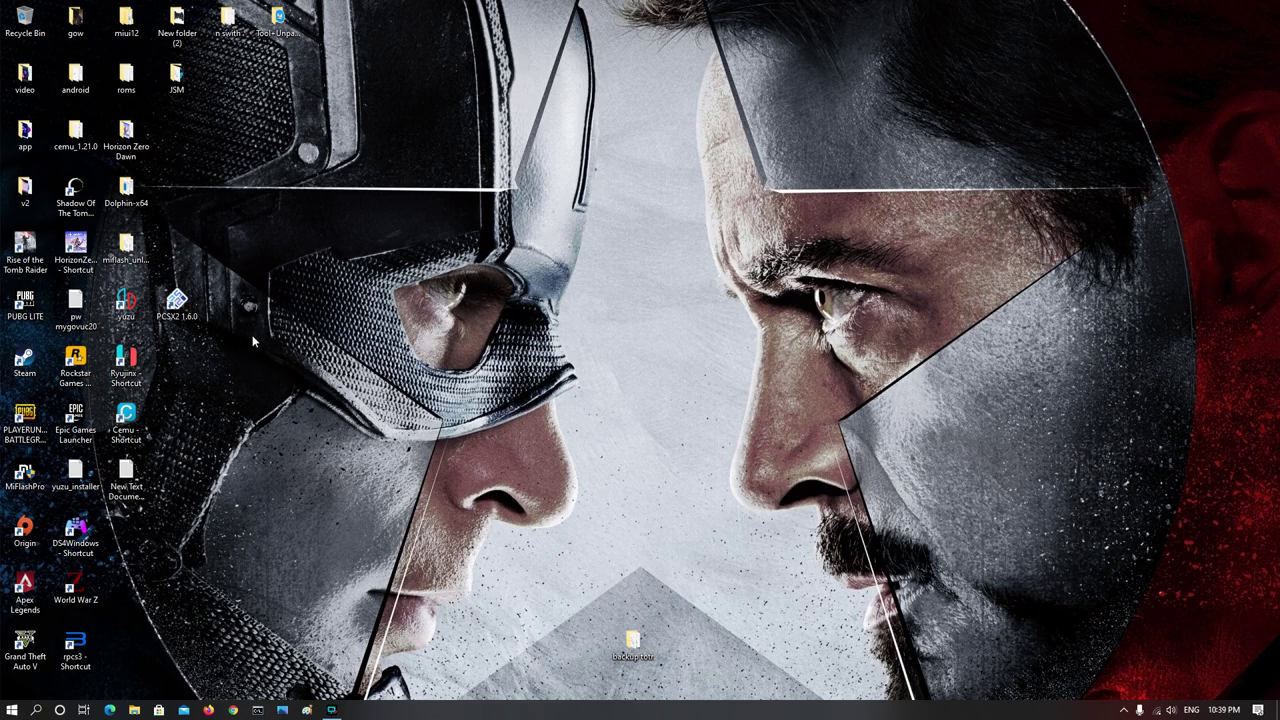
double_click(75, 648)
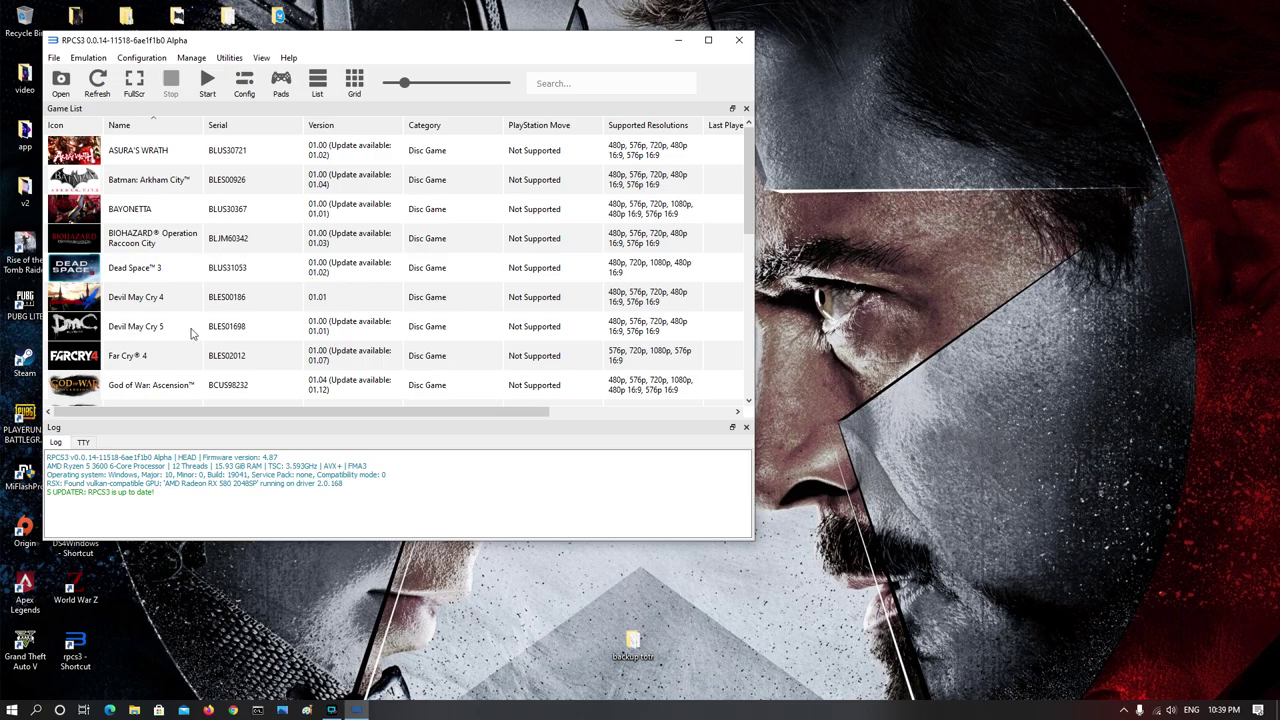
- Enable the Disable Depth of Field, Disable MLAA and Disable Motion Blur patches for God of War: Ascension BCUS98232 v.01.04 and save them
scroll(212, 278, "down", 1)
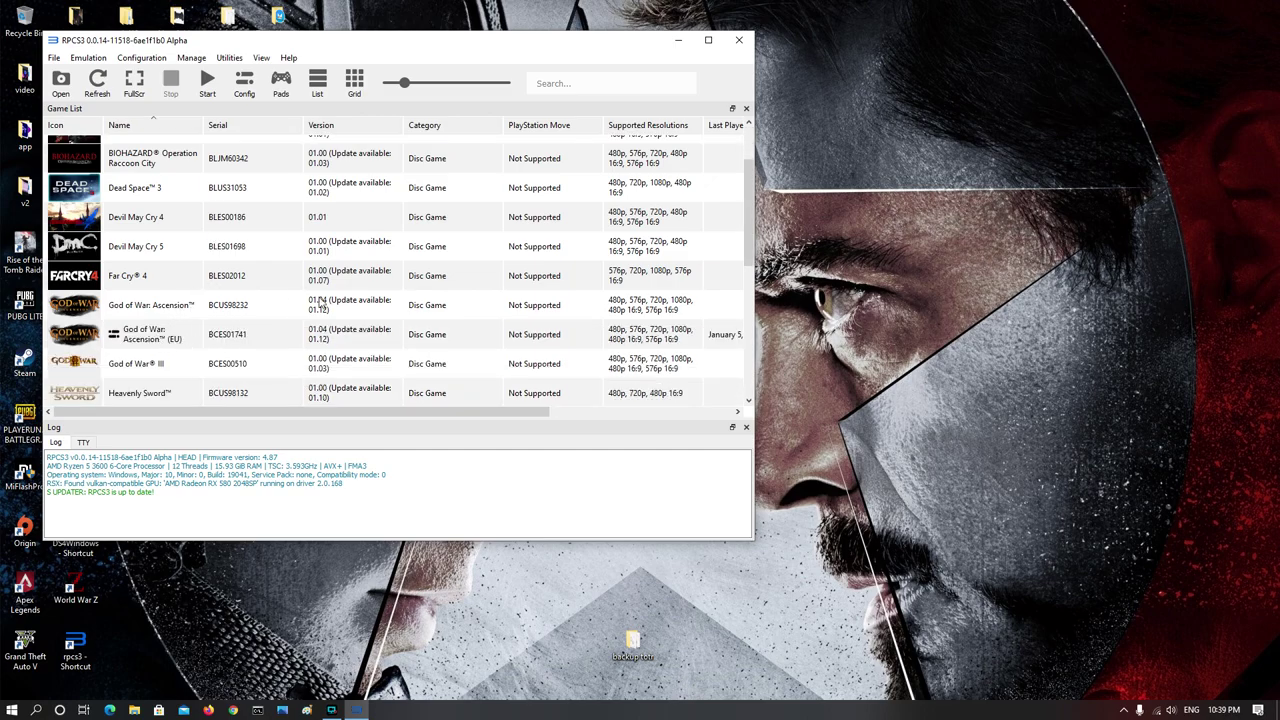
left_click(174, 309)
right_click(174, 309)
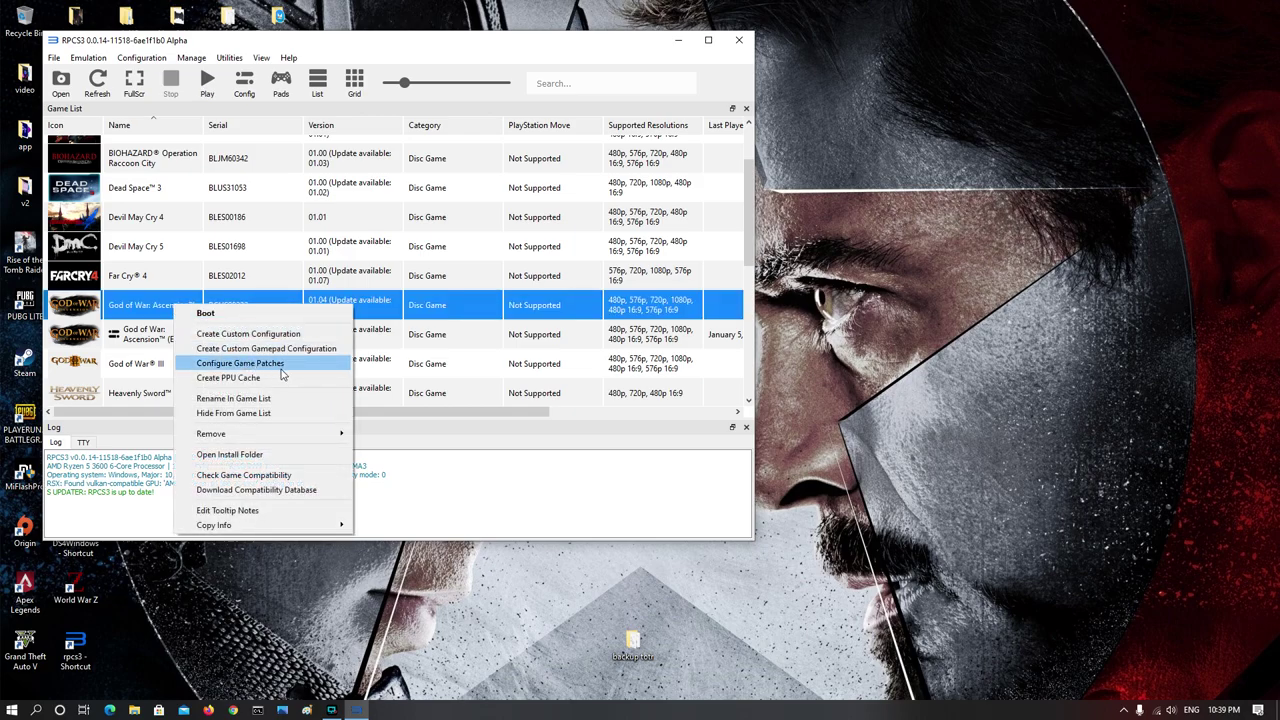
left_click(253, 364)
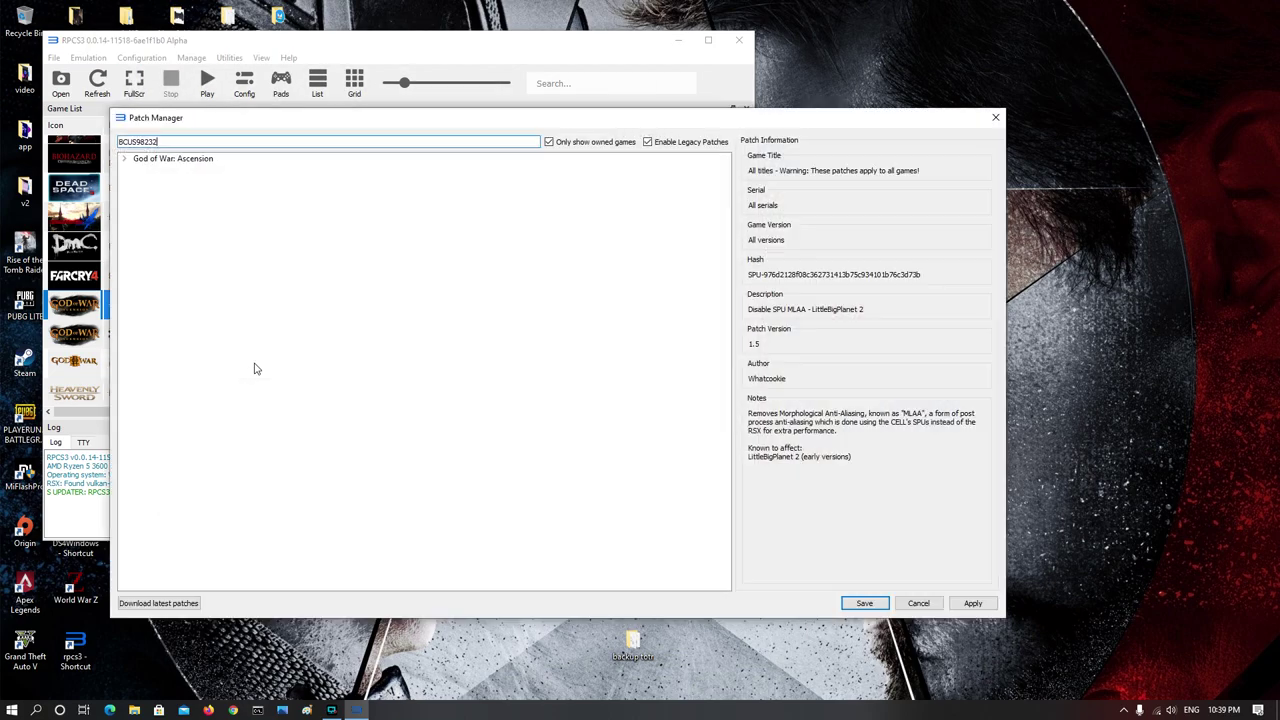
left_click(125, 159)
left_click(137, 169)
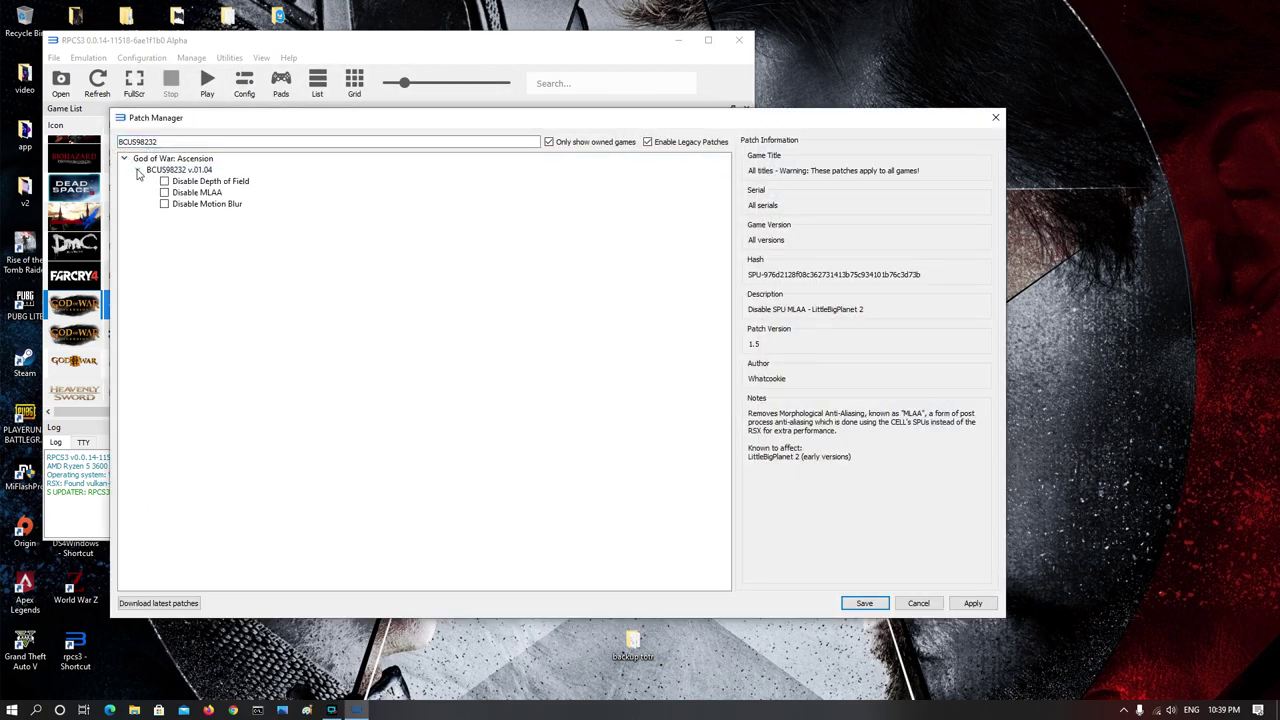
left_click(164, 192)
left_click(164, 181)
left_click(164, 204)
left_click(972, 603)
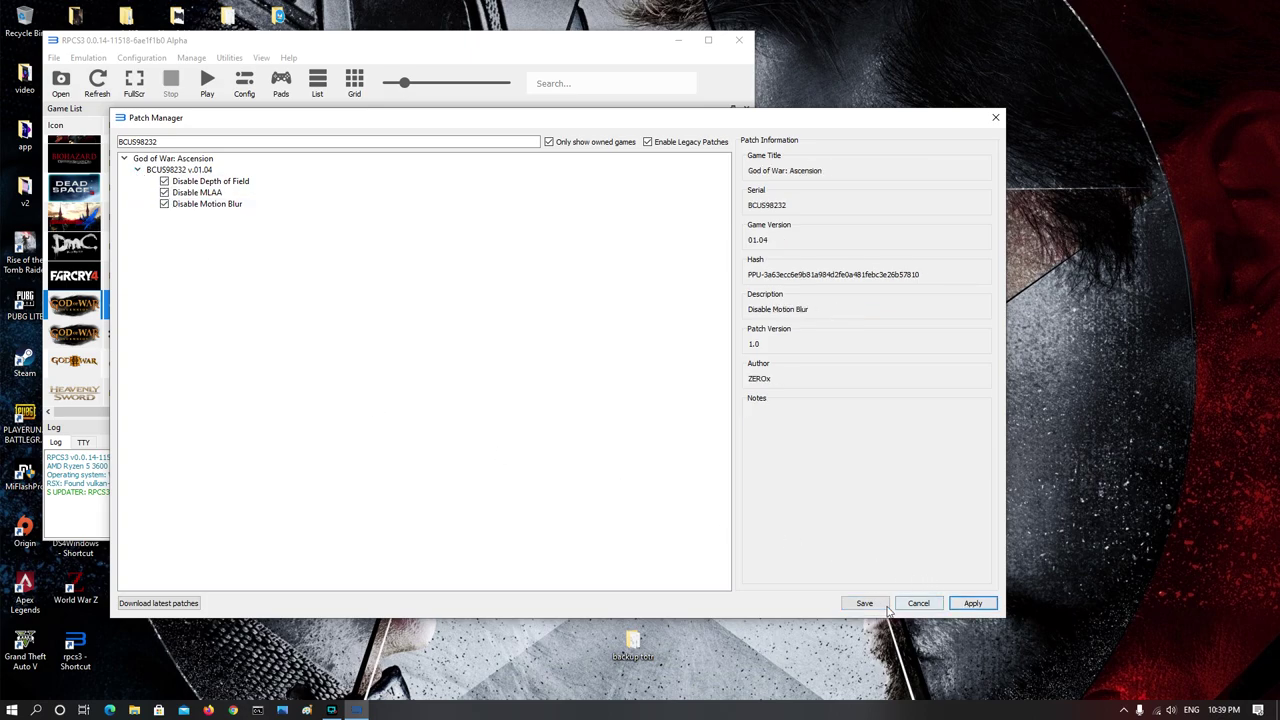
left_click(858, 600)
- Create a custom configuration for God of War: Ascension BCUS98232 with SPU Block Size Mega and 6 preferred SPU threads
right_click(260, 302)
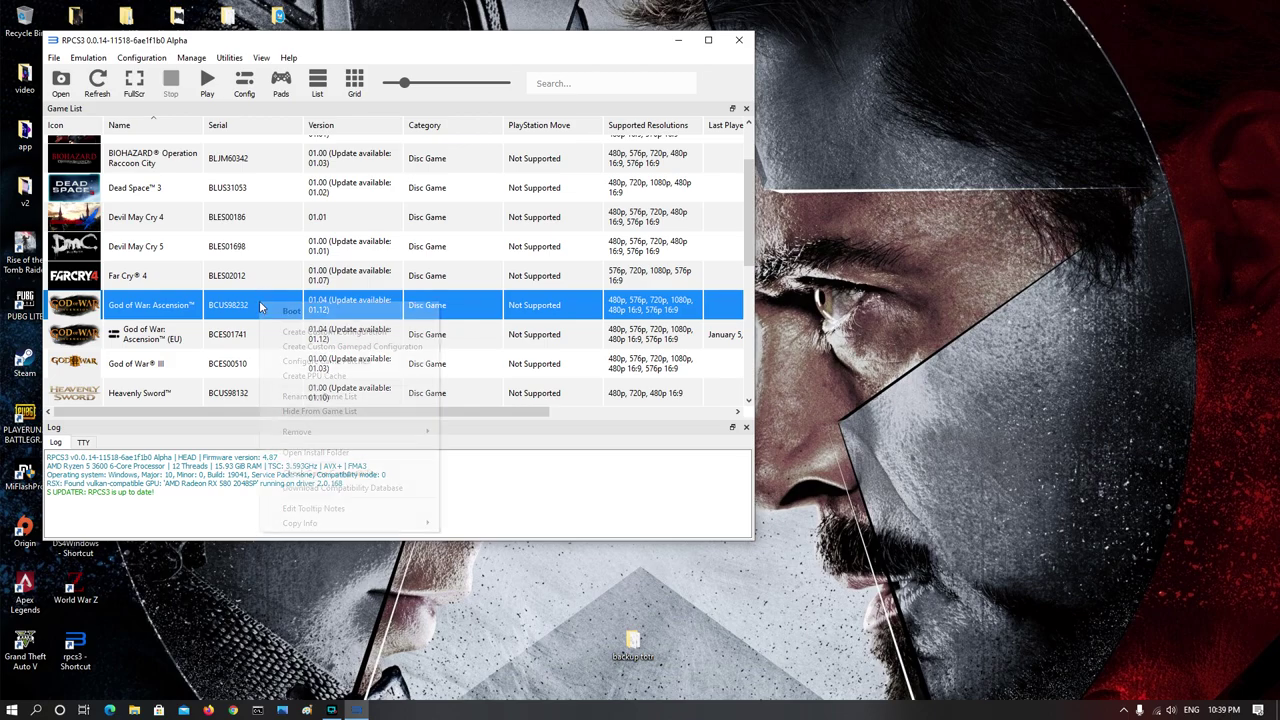
left_click(327, 334)
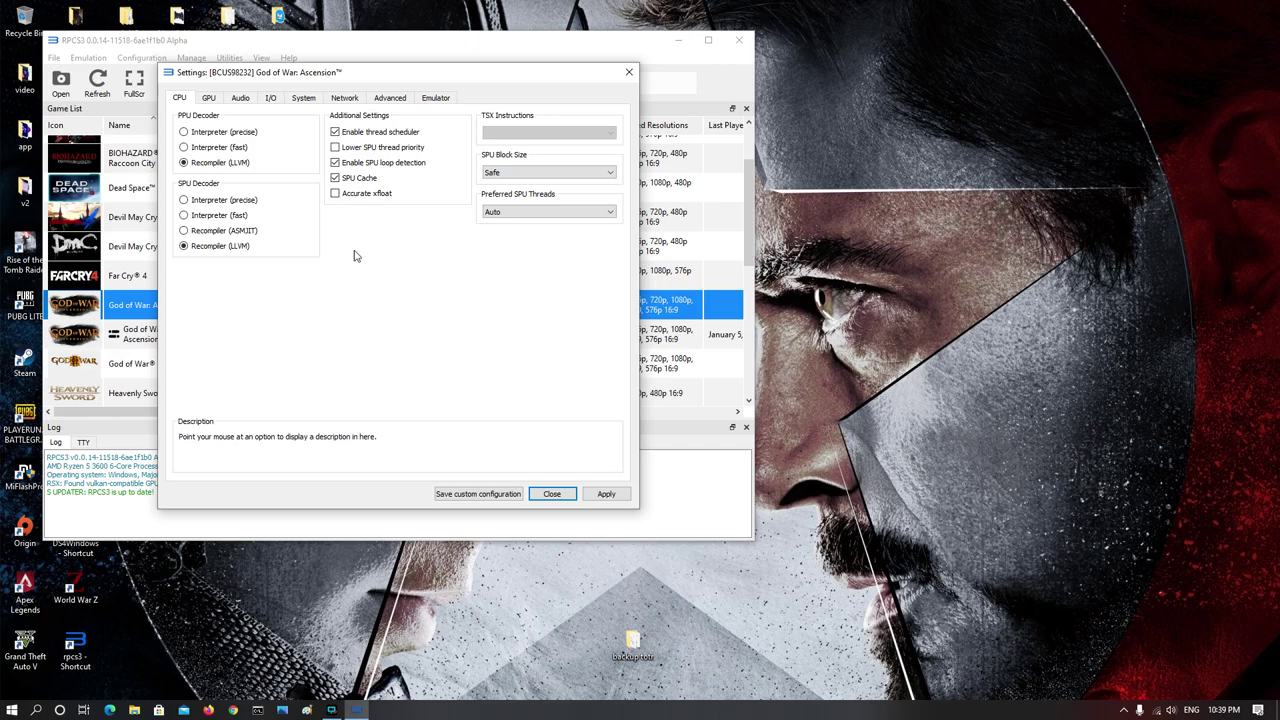
left_click(586, 174)
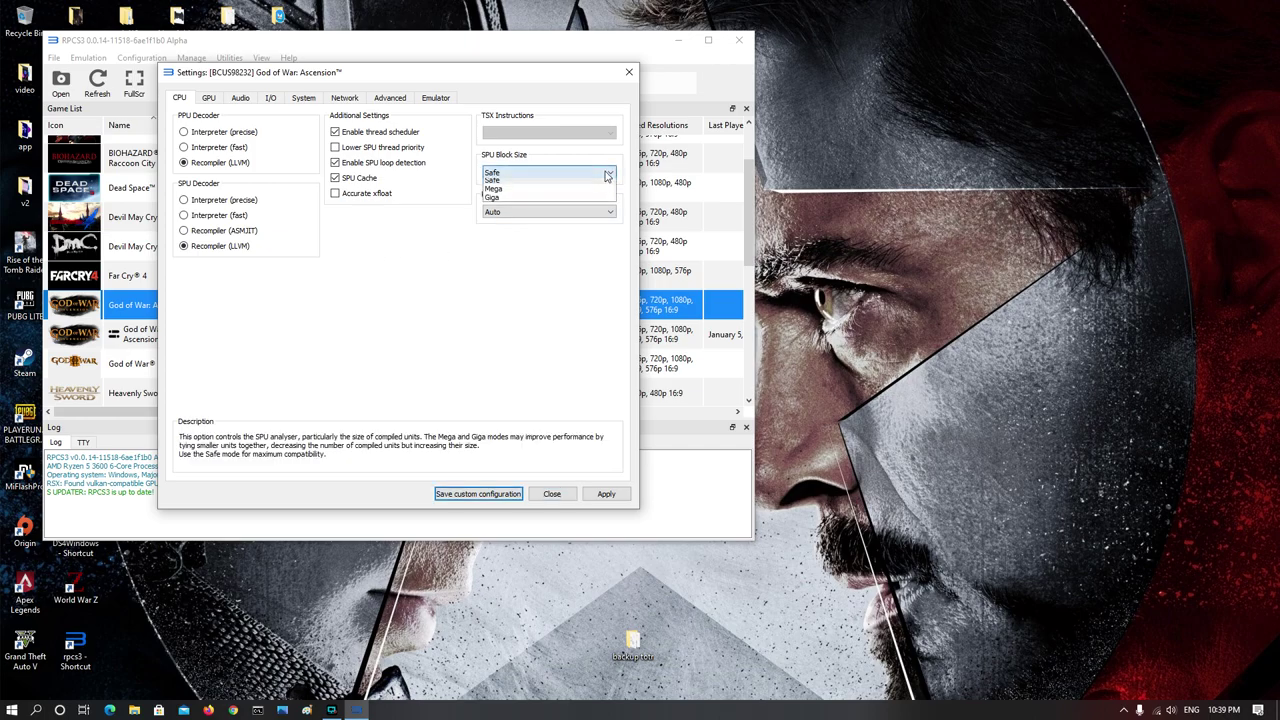
left_click(586, 192)
left_click(606, 213)
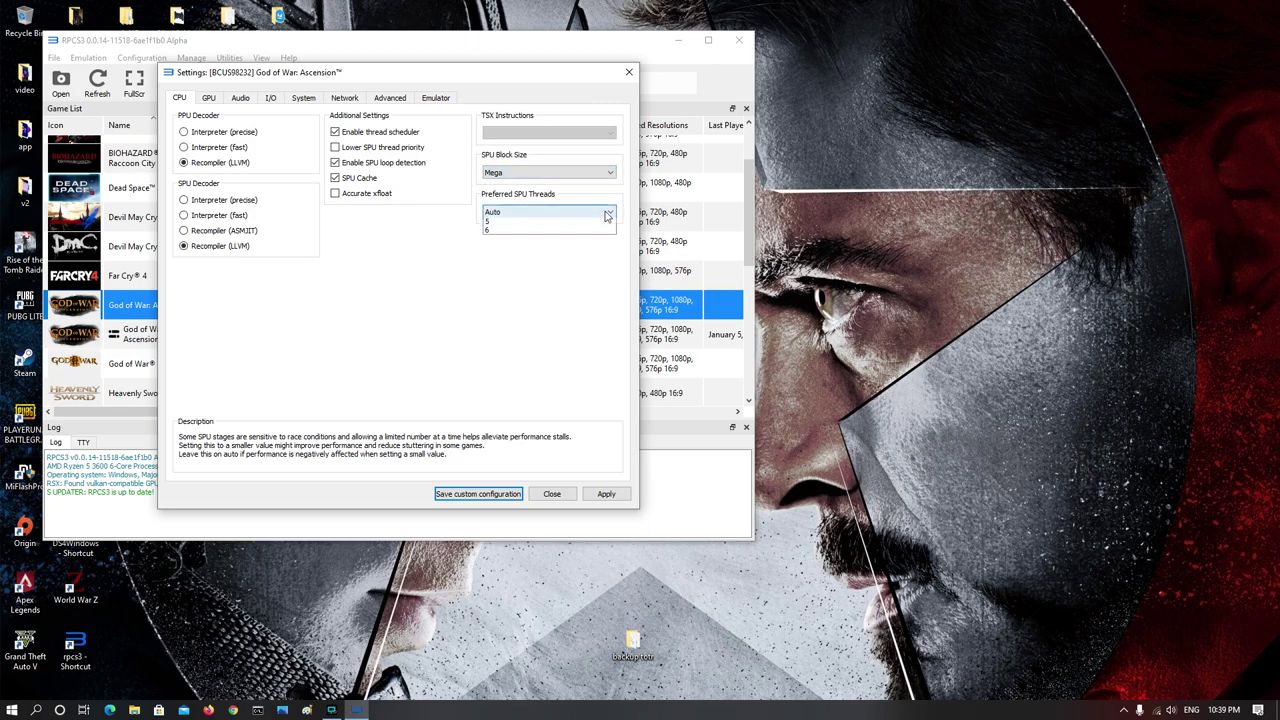
left_click(510, 274)
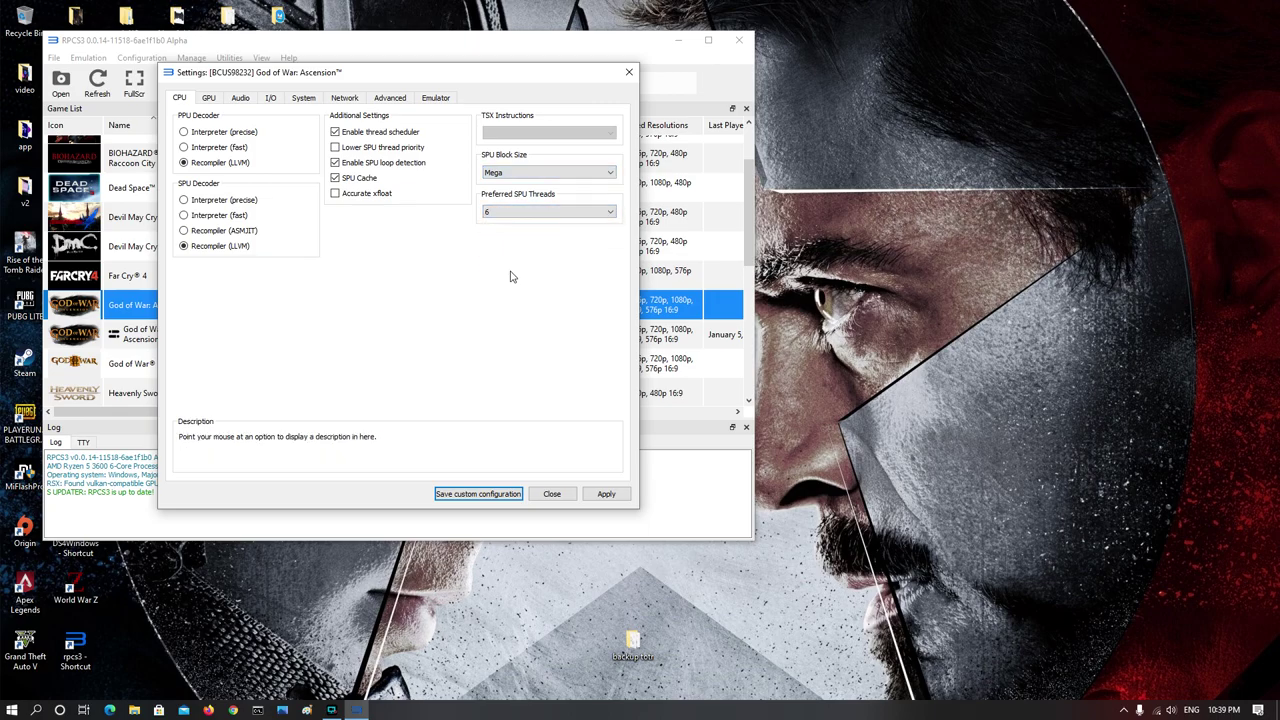
- Set the game's resolution scale to 150% (1920x1080) and enable Write Color Buffers and VSync
left_click(209, 98)
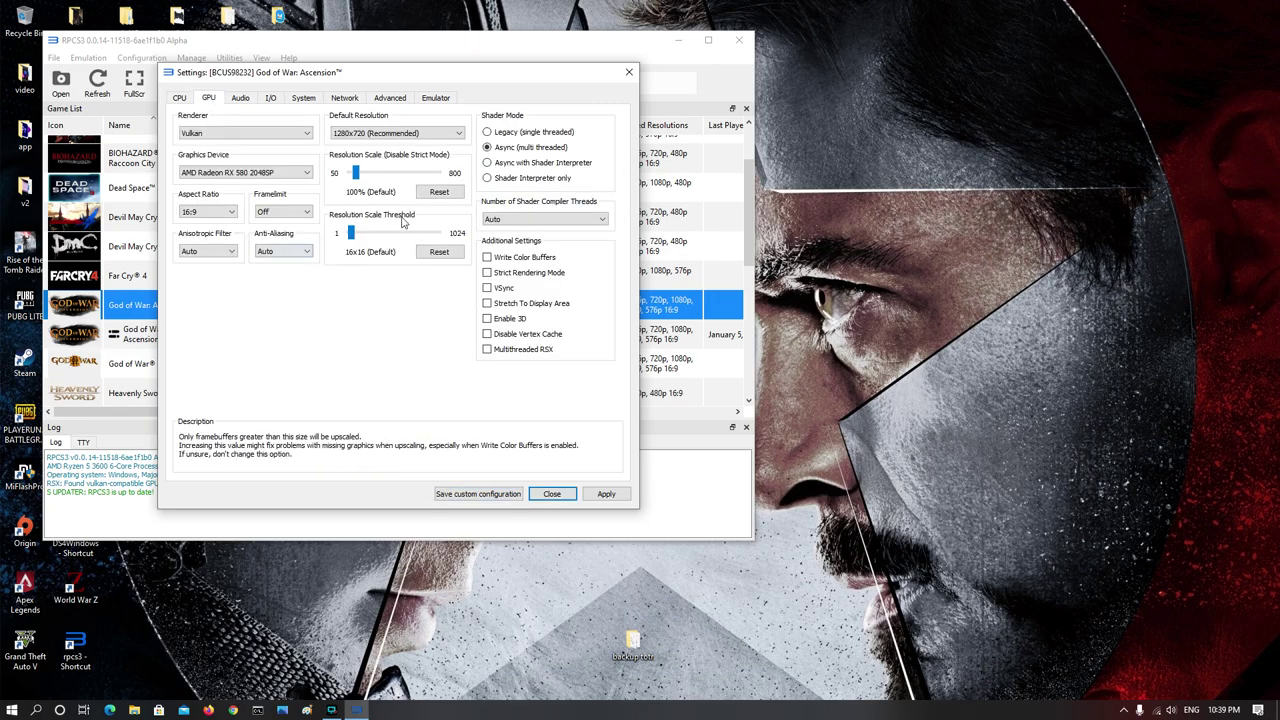
key("Tab")
left_click_drag(359, 177, 366, 178)
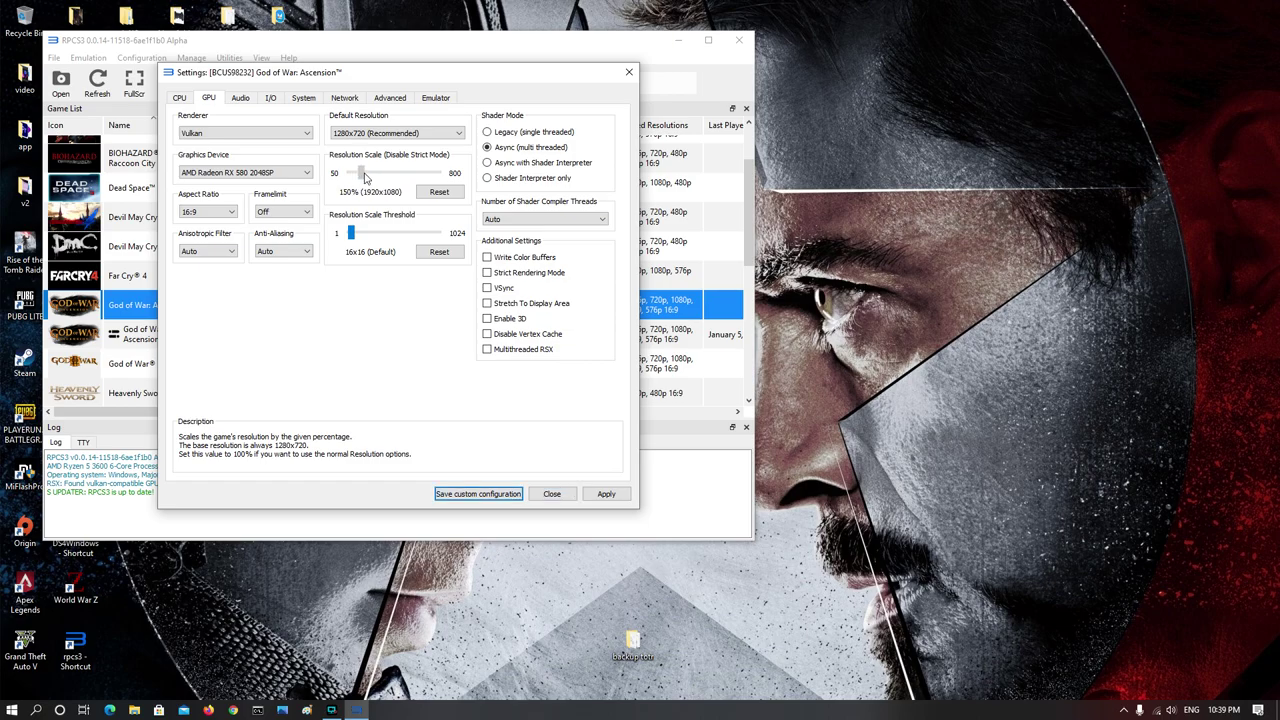
left_click(486, 258)
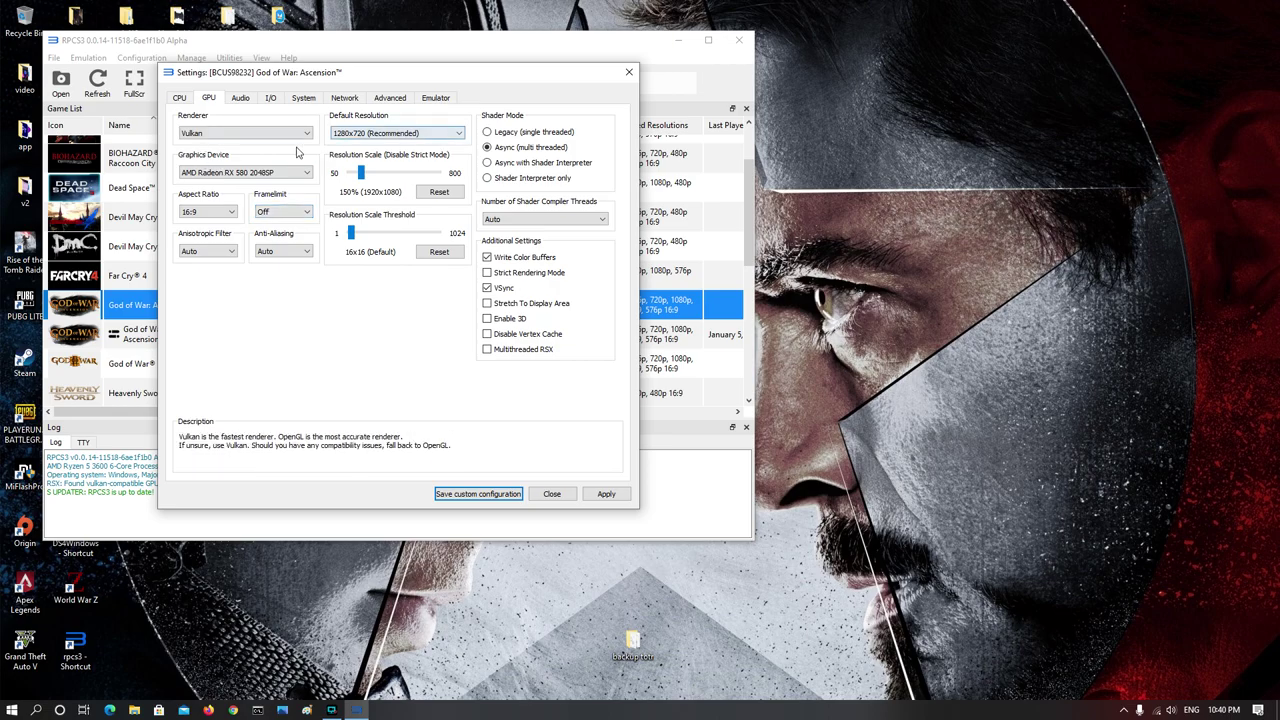
- Enable Read Depth Buffers, Write Depth Buffers and Read Color Buffers in the game's advanced GPU settings
left_click(388, 100)
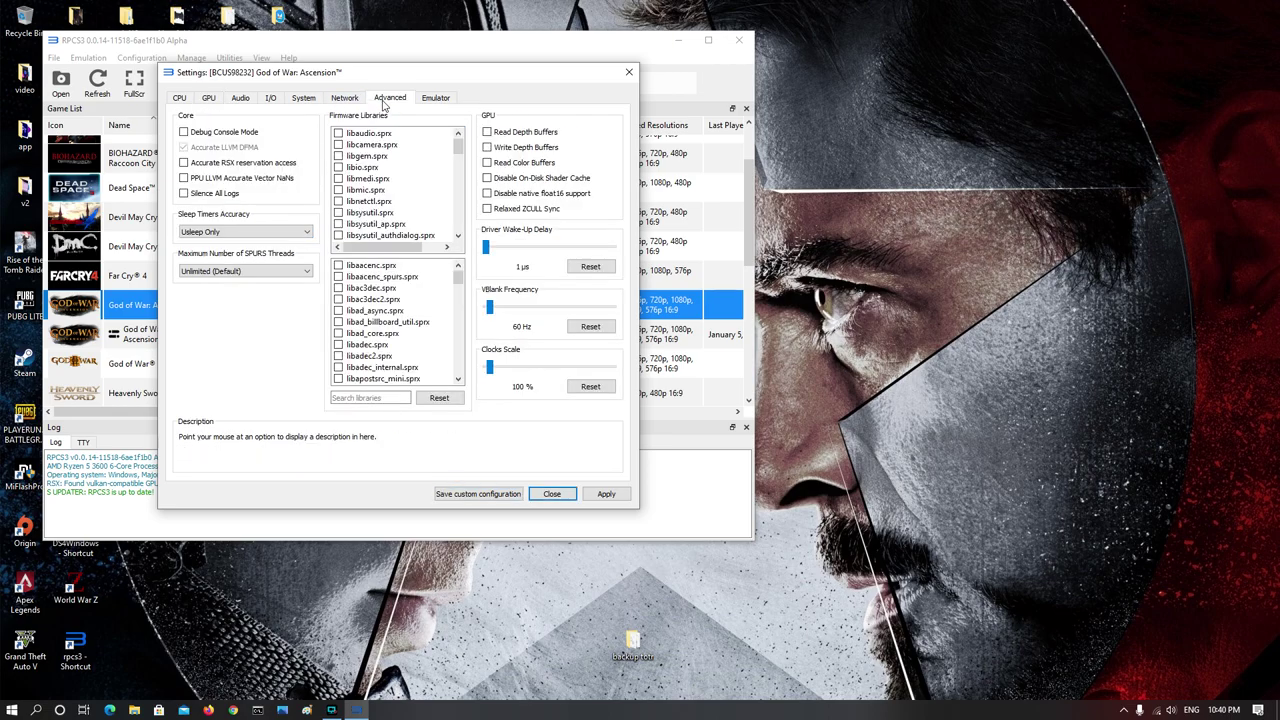
left_click(487, 133)
left_click(488, 148)
left_click(488, 163)
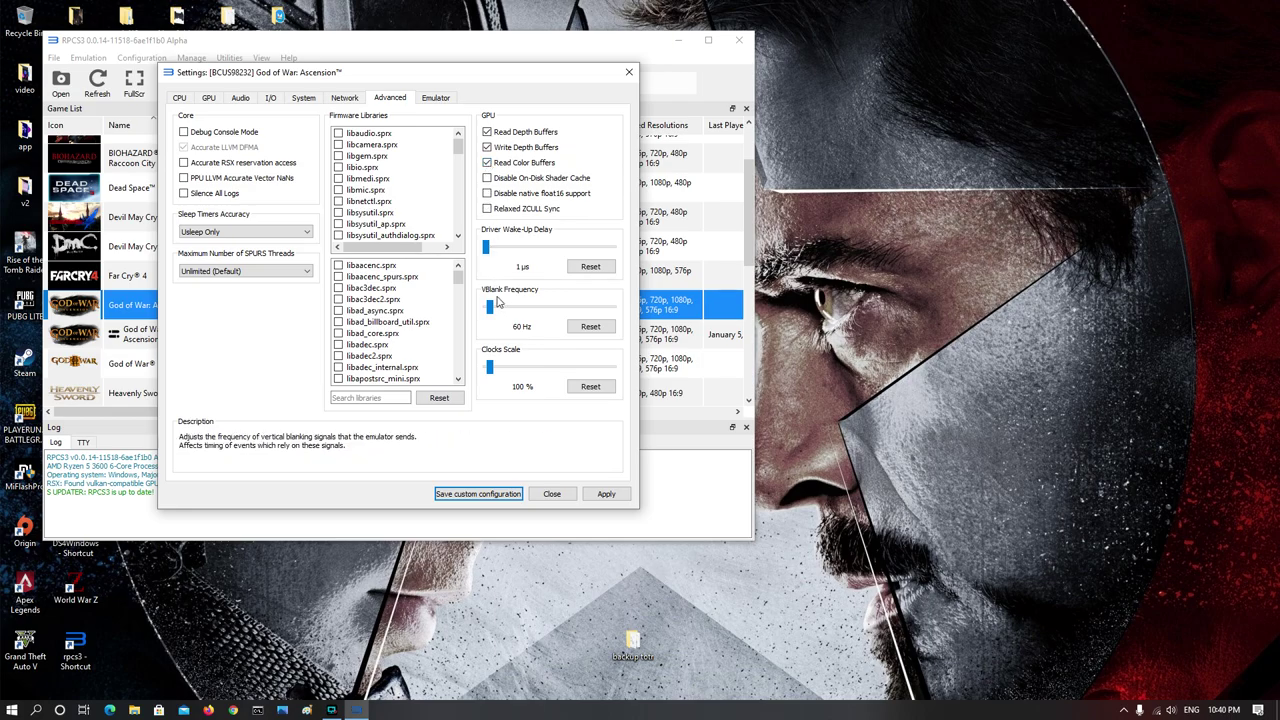
- Enable the performance overlay and Multithreaded RSX, and save the game's custom configuration
left_click(437, 100)
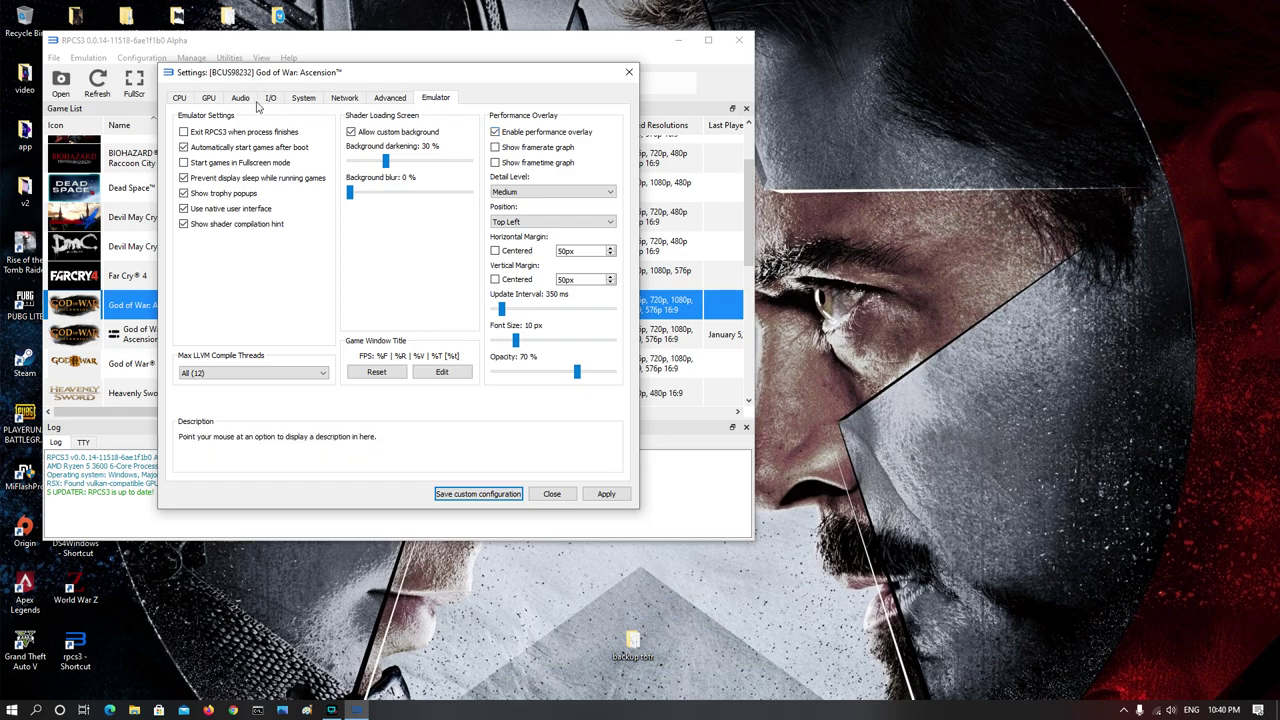
left_click(208, 98)
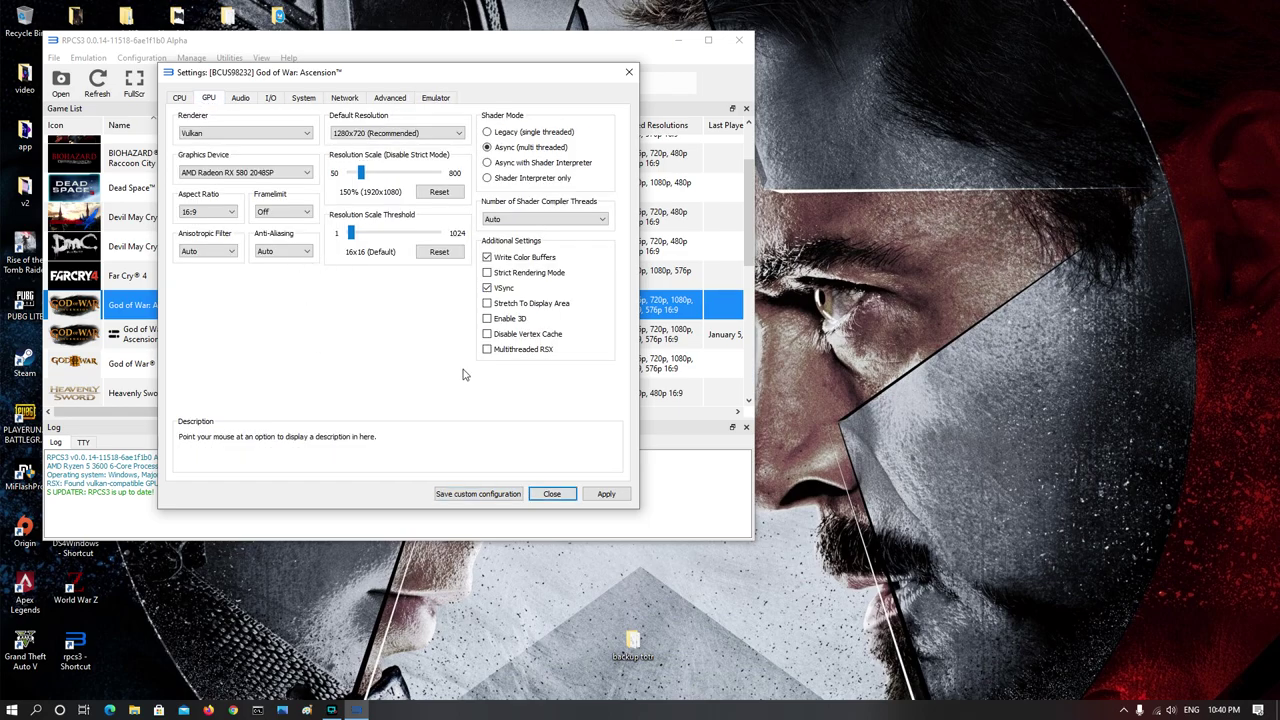
left_click(488, 349)
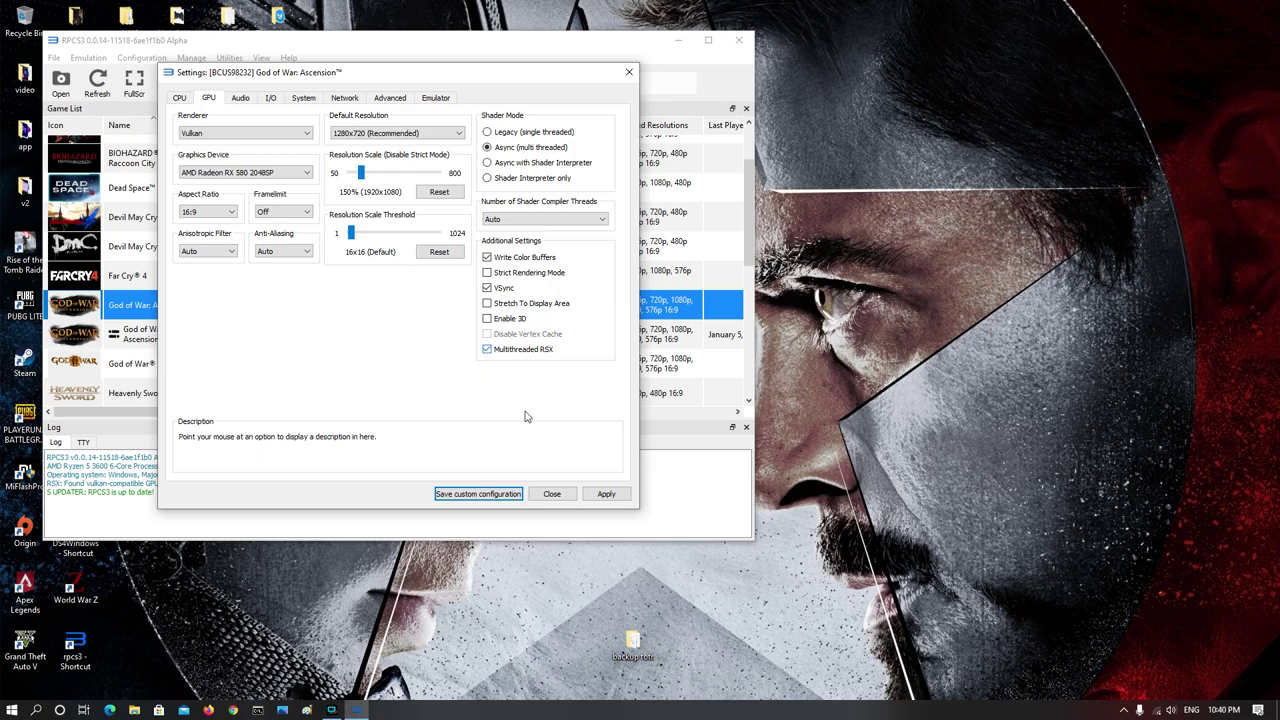
left_click(606, 494)
left_click(484, 494)
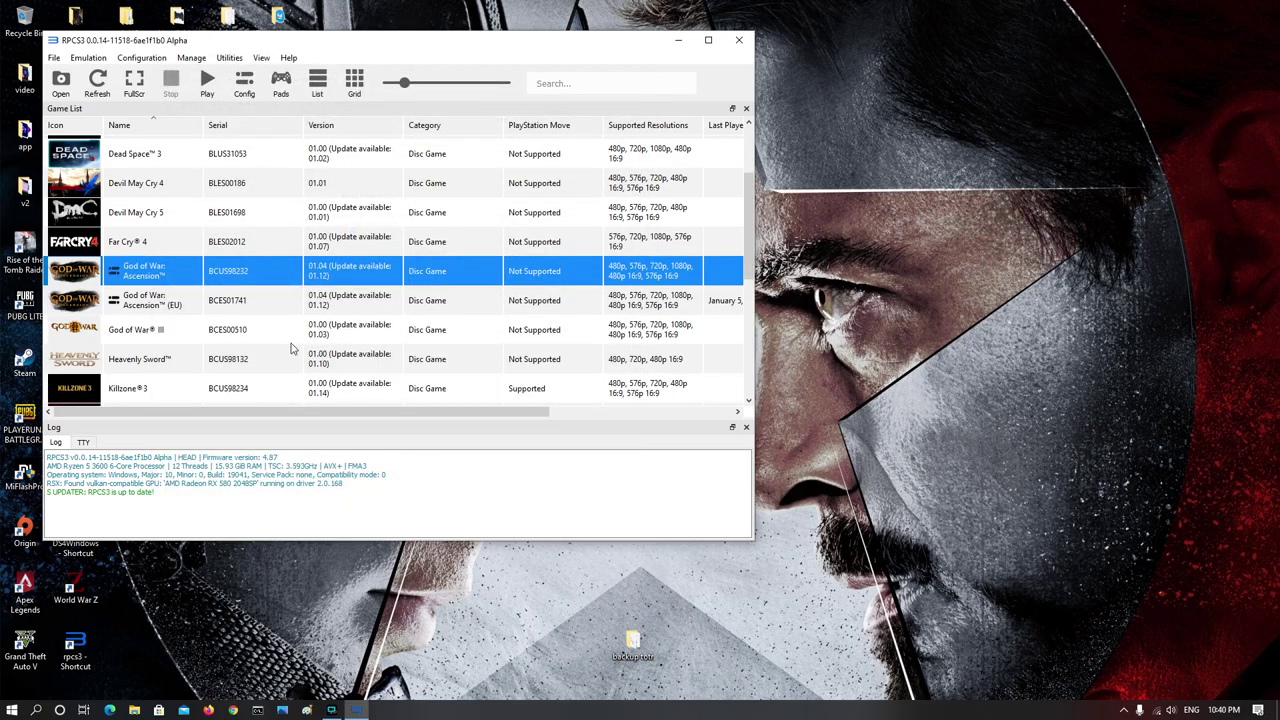
- Boot God of War: Ascension BCUS98232 with its custom configuration and move the game window clear of the game list
right_click(262, 282)
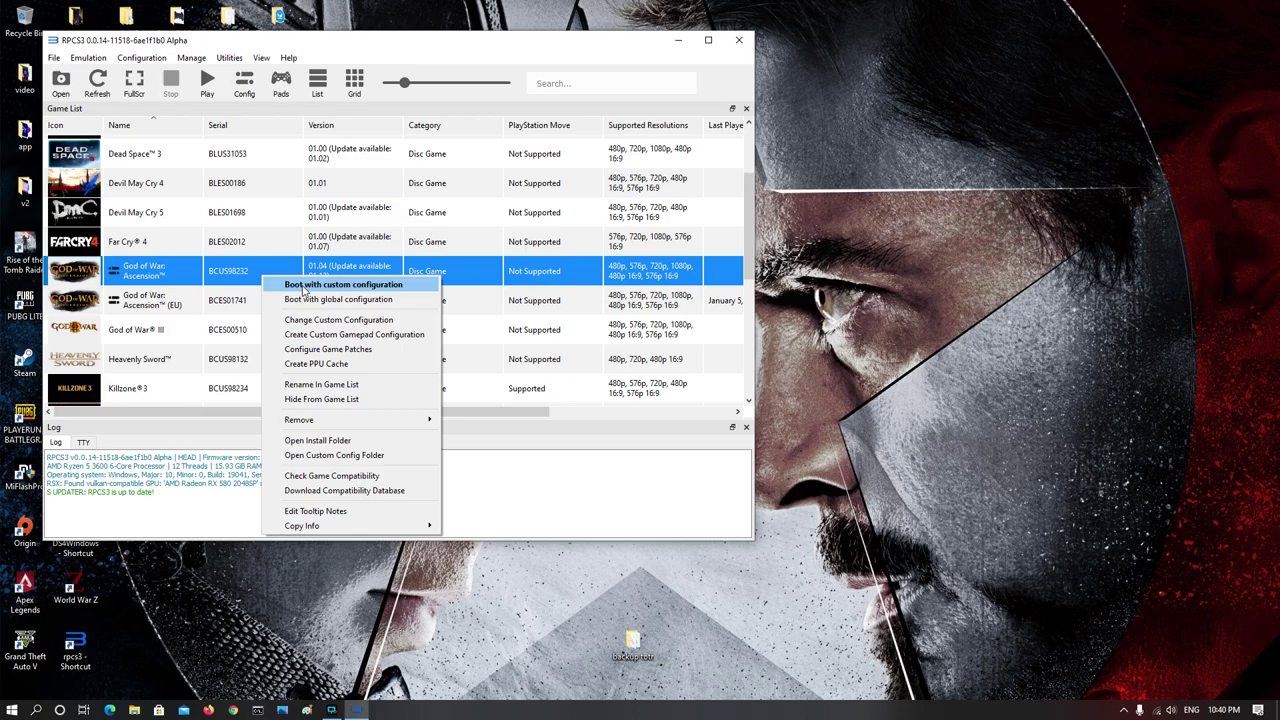
left_click(303, 286)
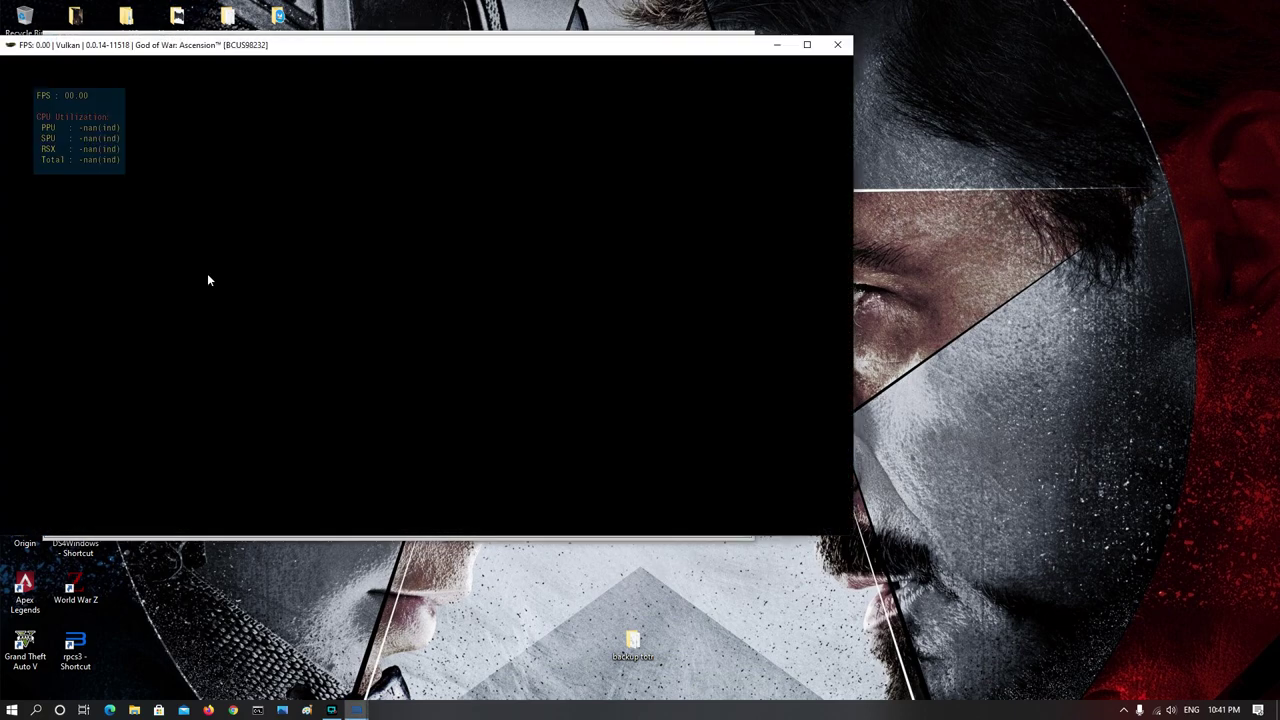
left_click_drag(316, 44, 556, 22)
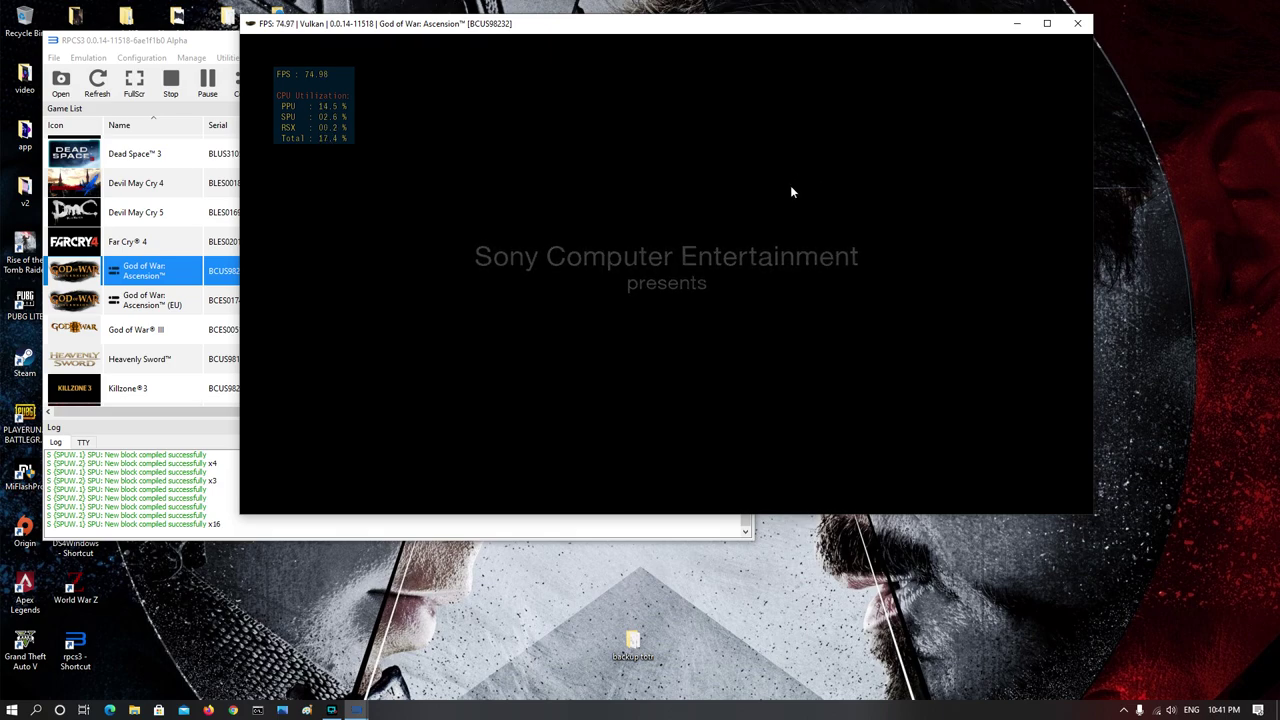
left_click(217, 40)
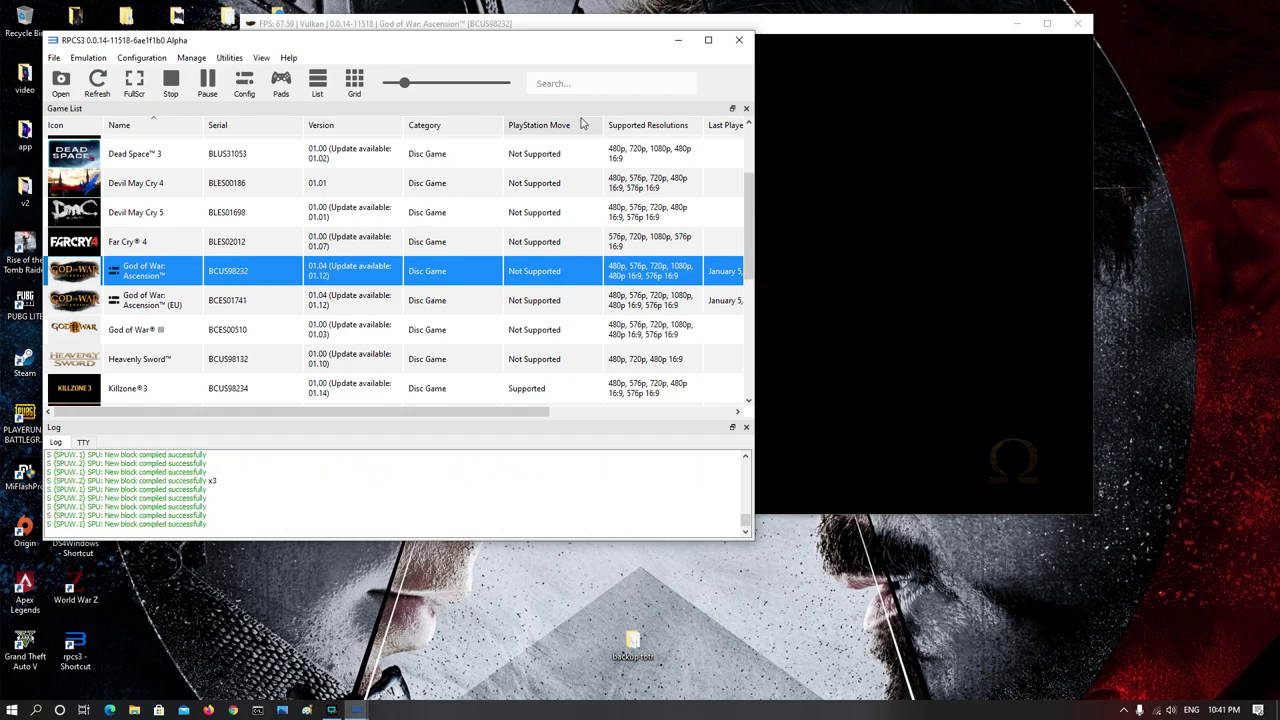
left_click(975, 35)
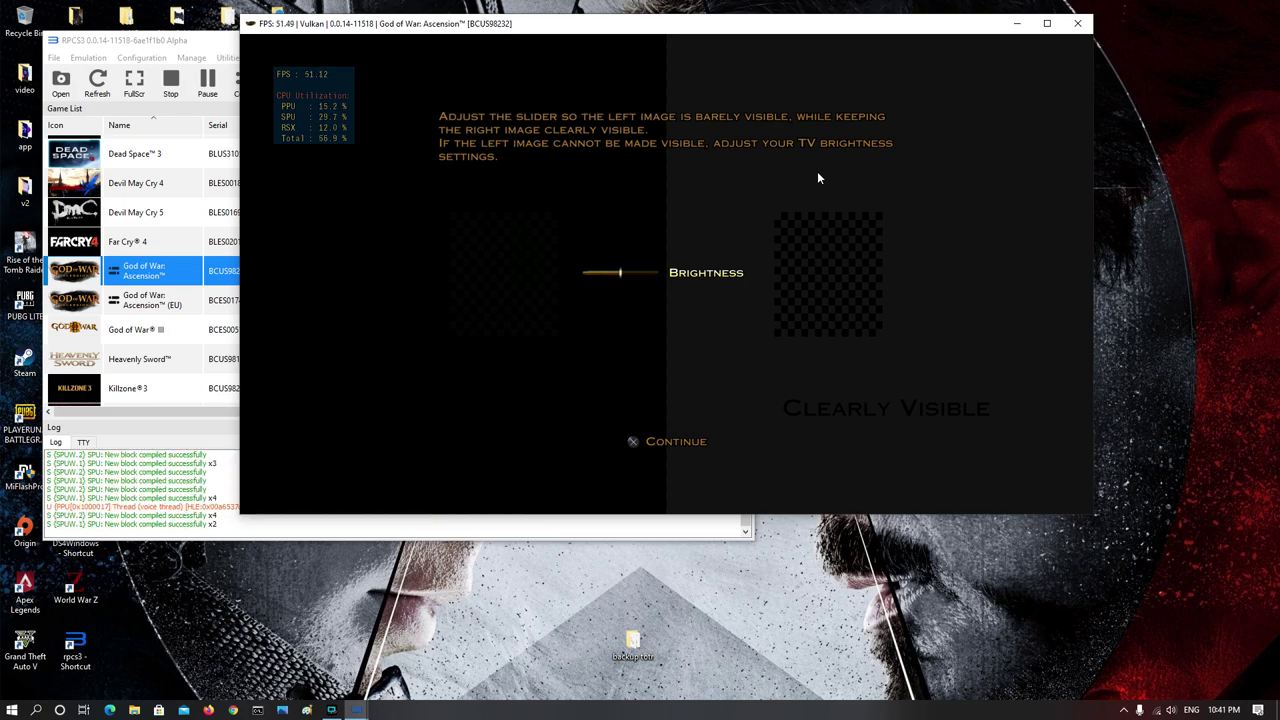
- Raise the in-game brightness to its maximum and accept the default screen scale and location
key("Right")
key("Right")
key("Right")
key("Right")
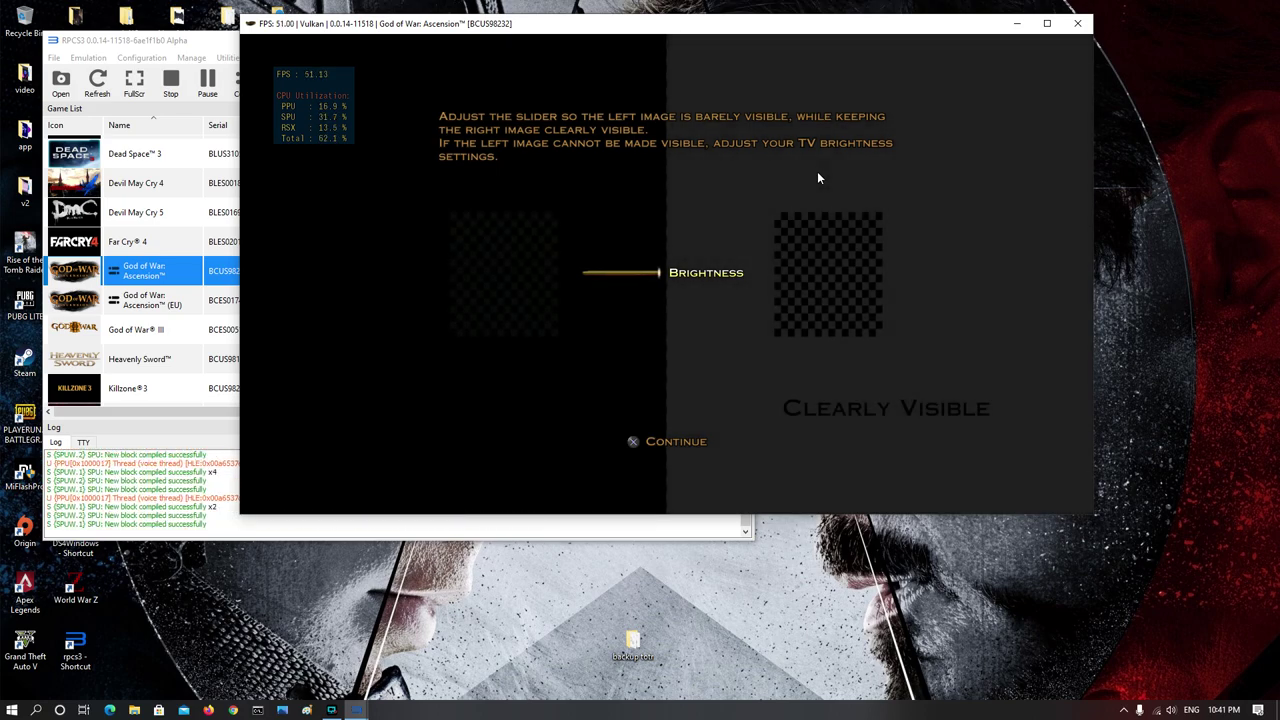
key("x")
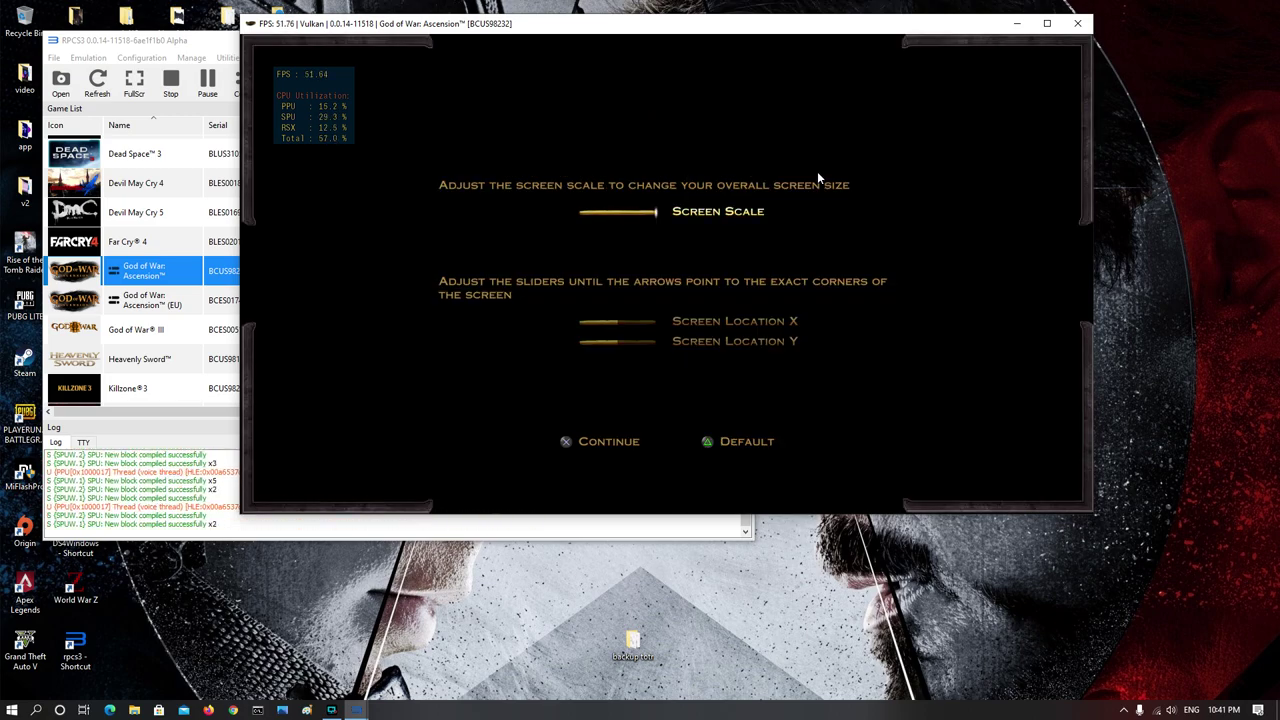
key("x")
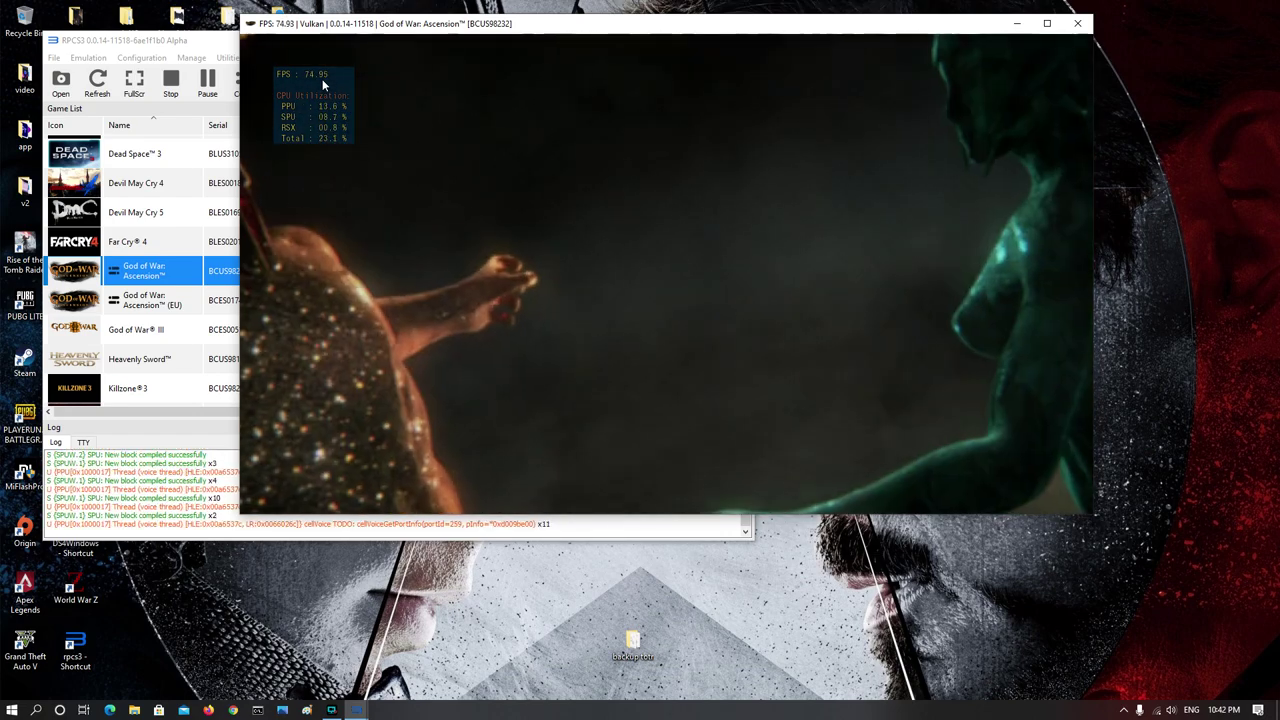
- Show the game in full screen and enter Single Player from the title menu, leaving the news page
double_click(571, 200)
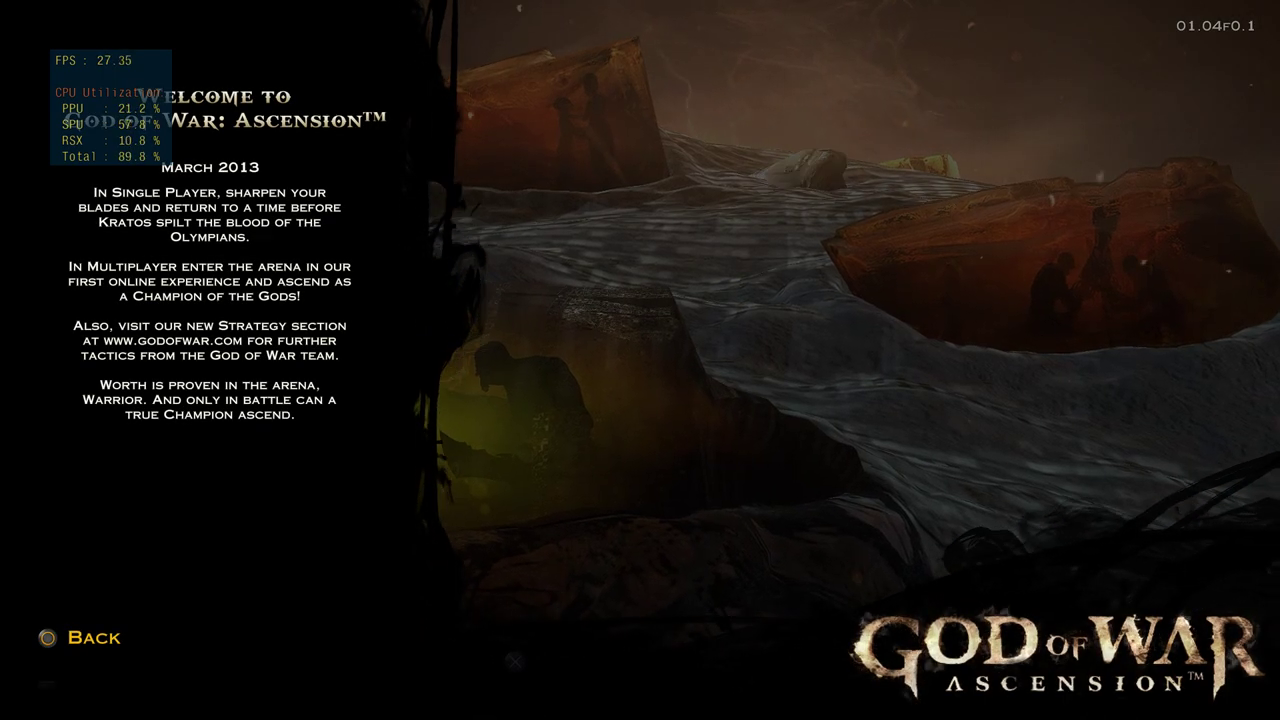
key("c")
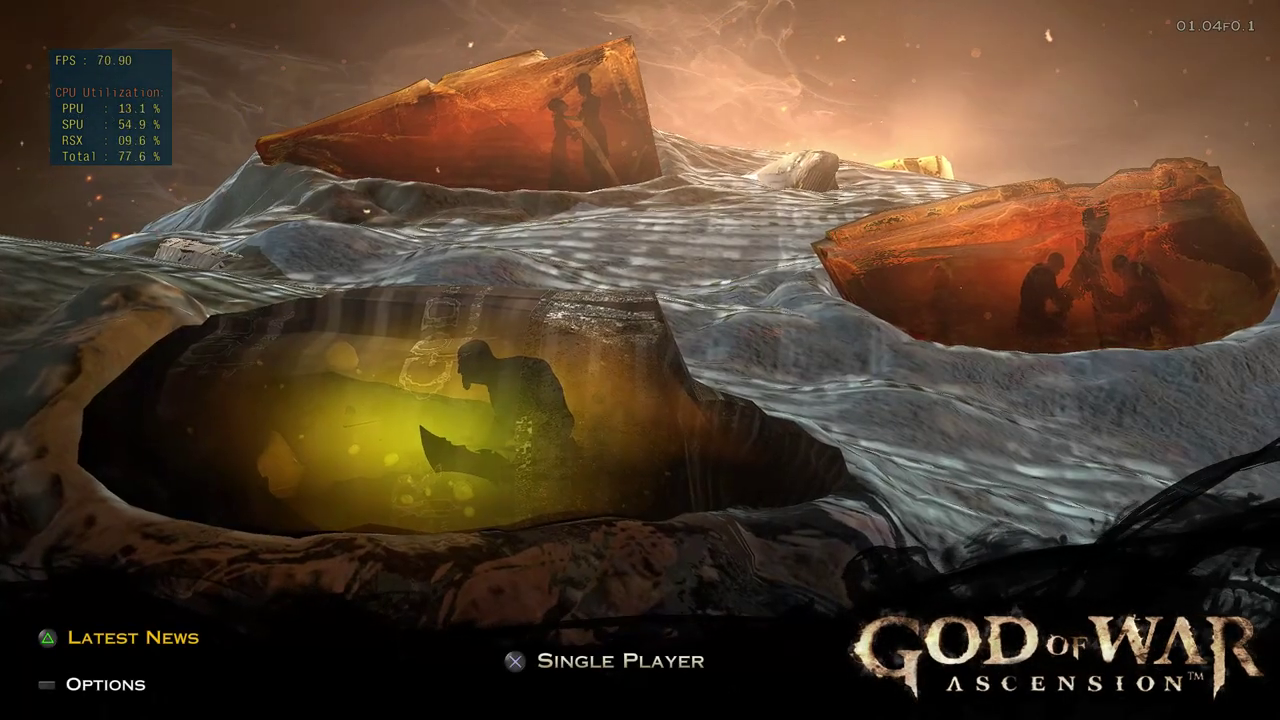
key("x")
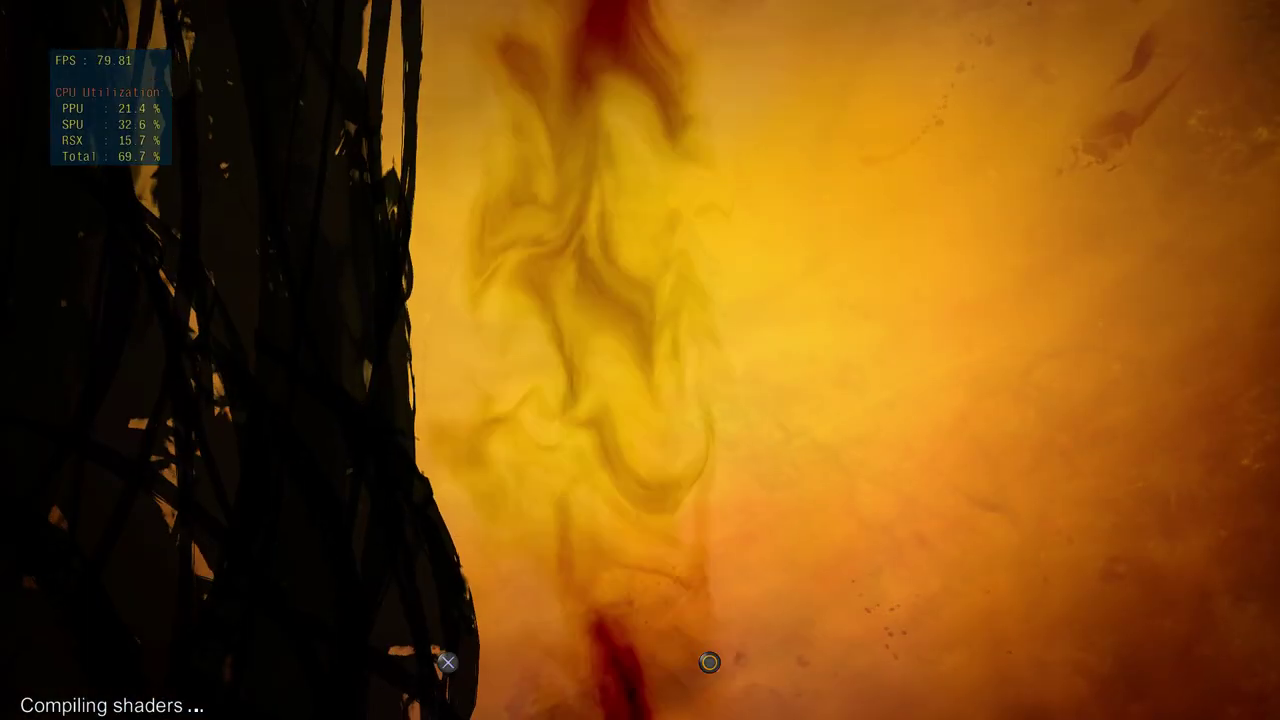
- Create a new profile and start a new game on Normal difficulty
key("x")
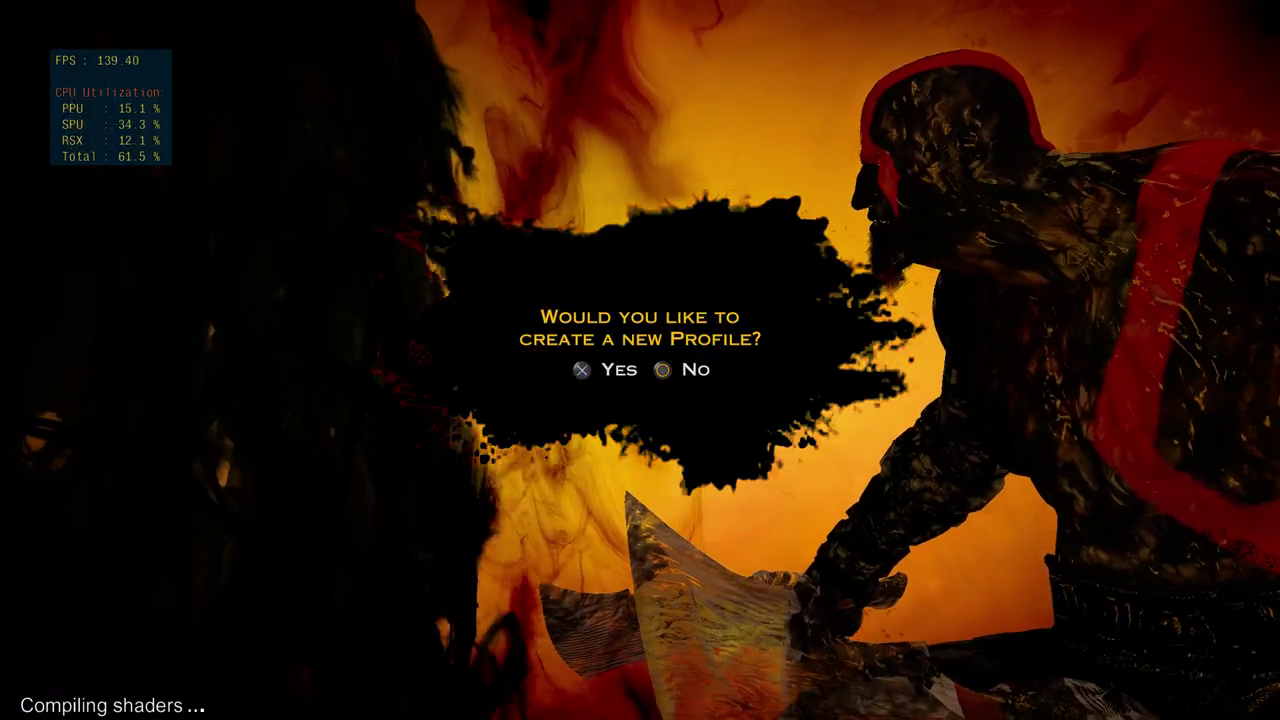
key("x")
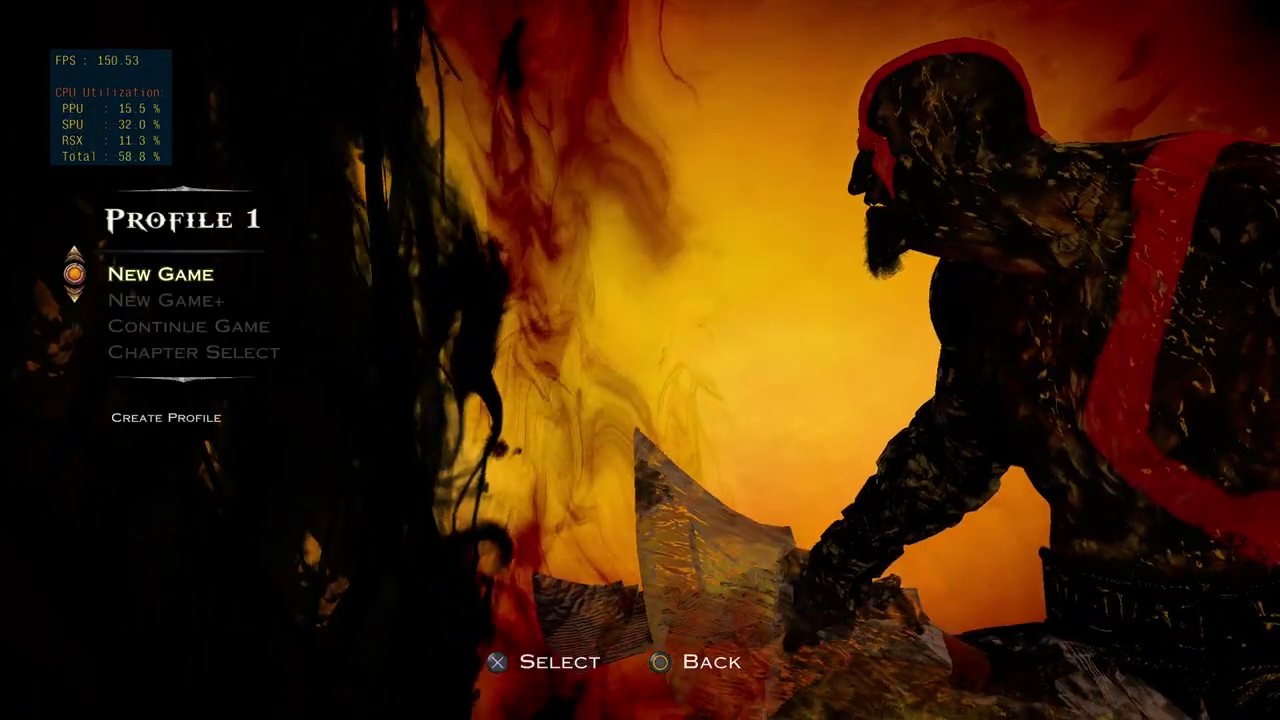
key("x")
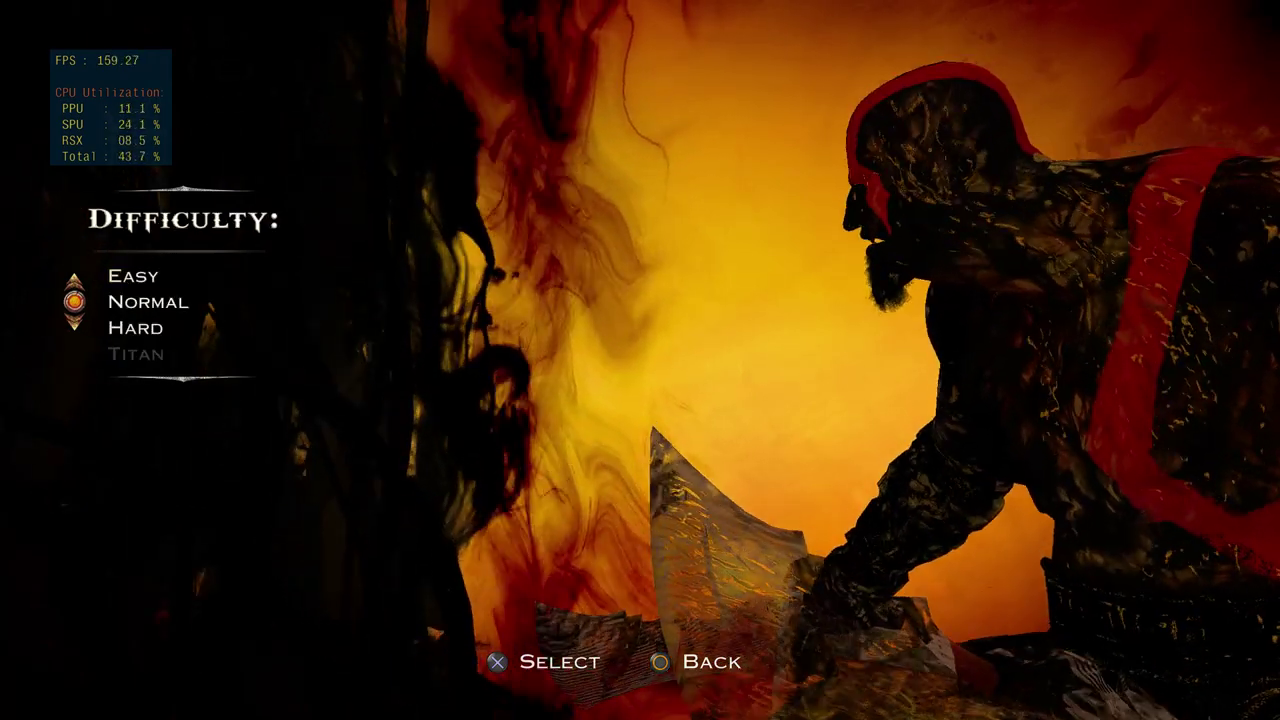
key("x")
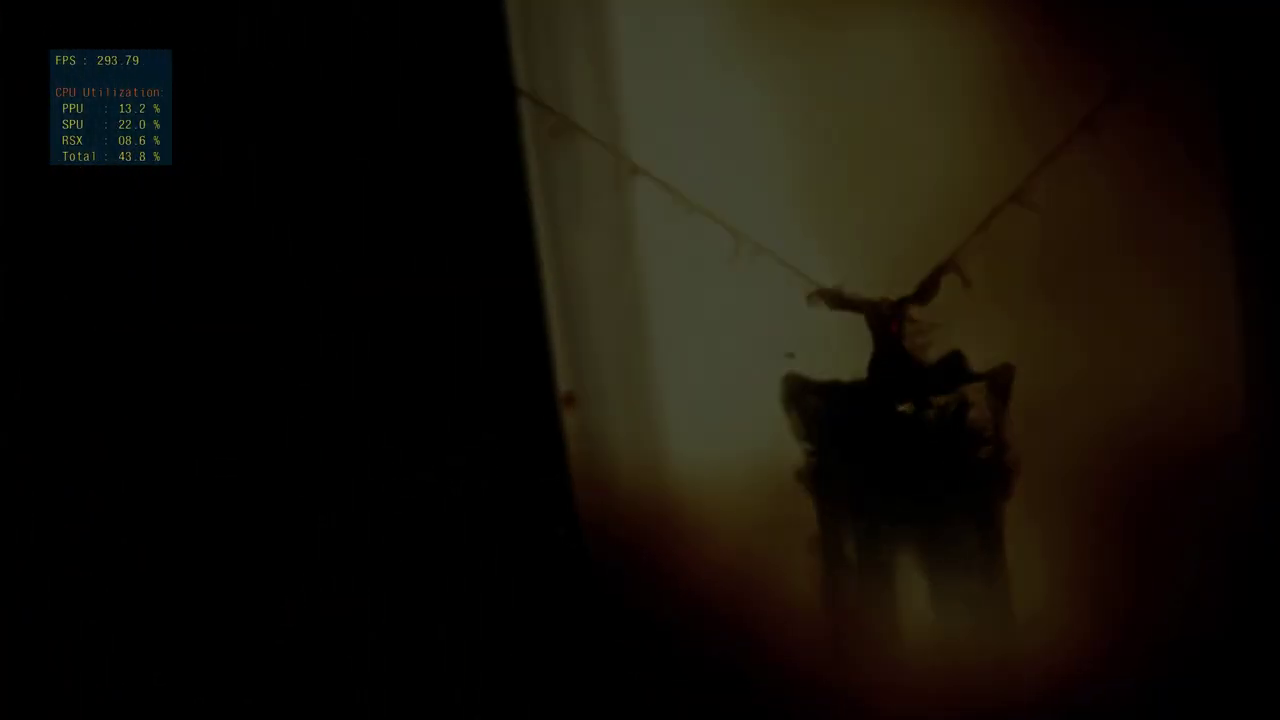
- Pause the opening cinematic and skip it
key("Return")
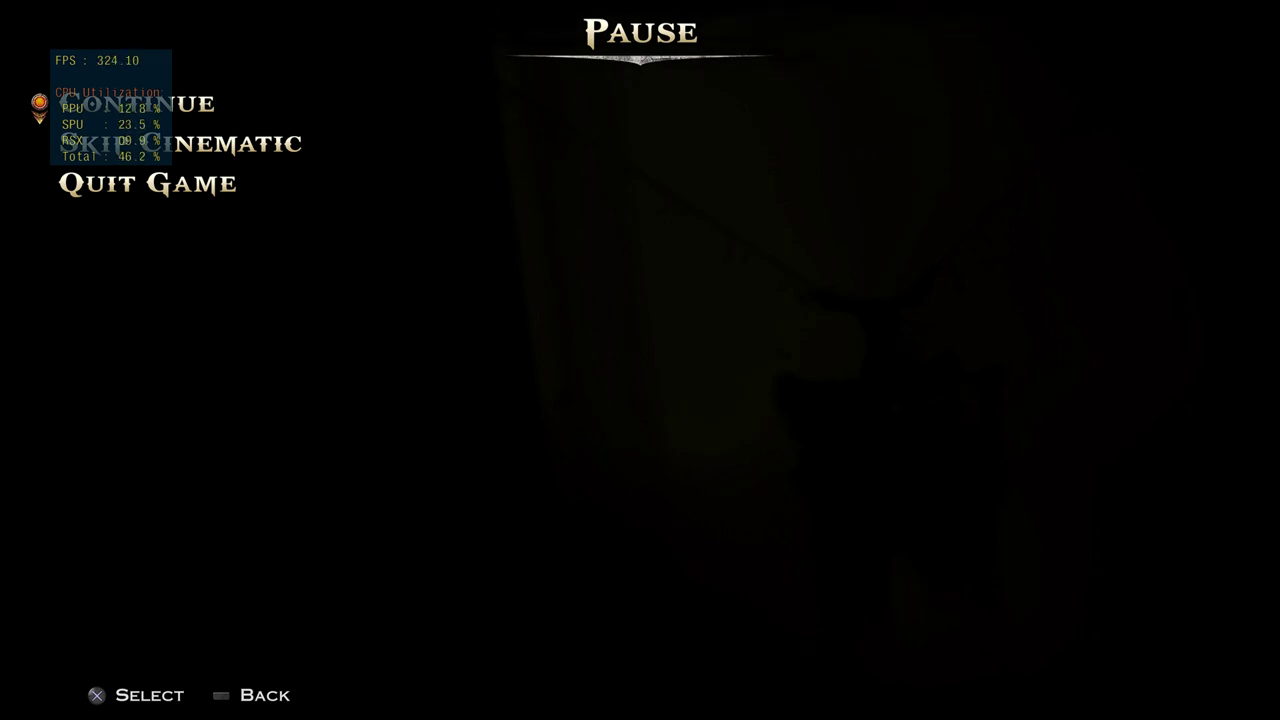
key("Up")
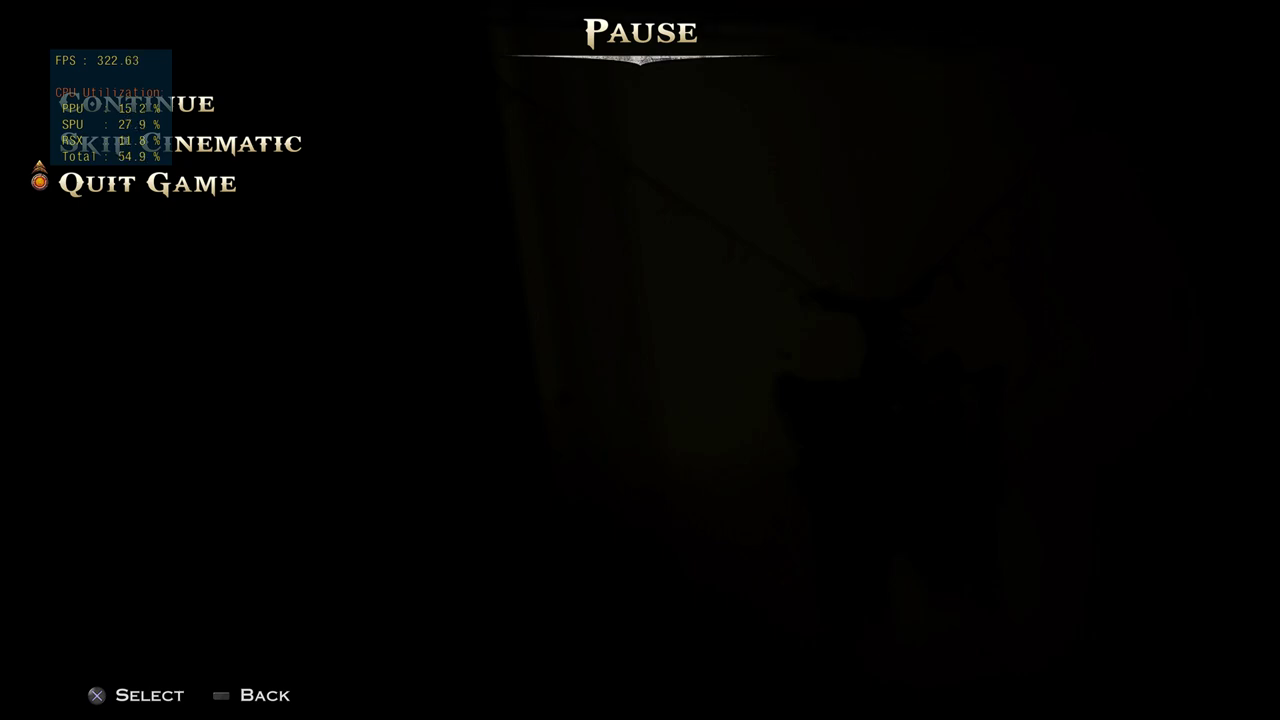
key("Down")
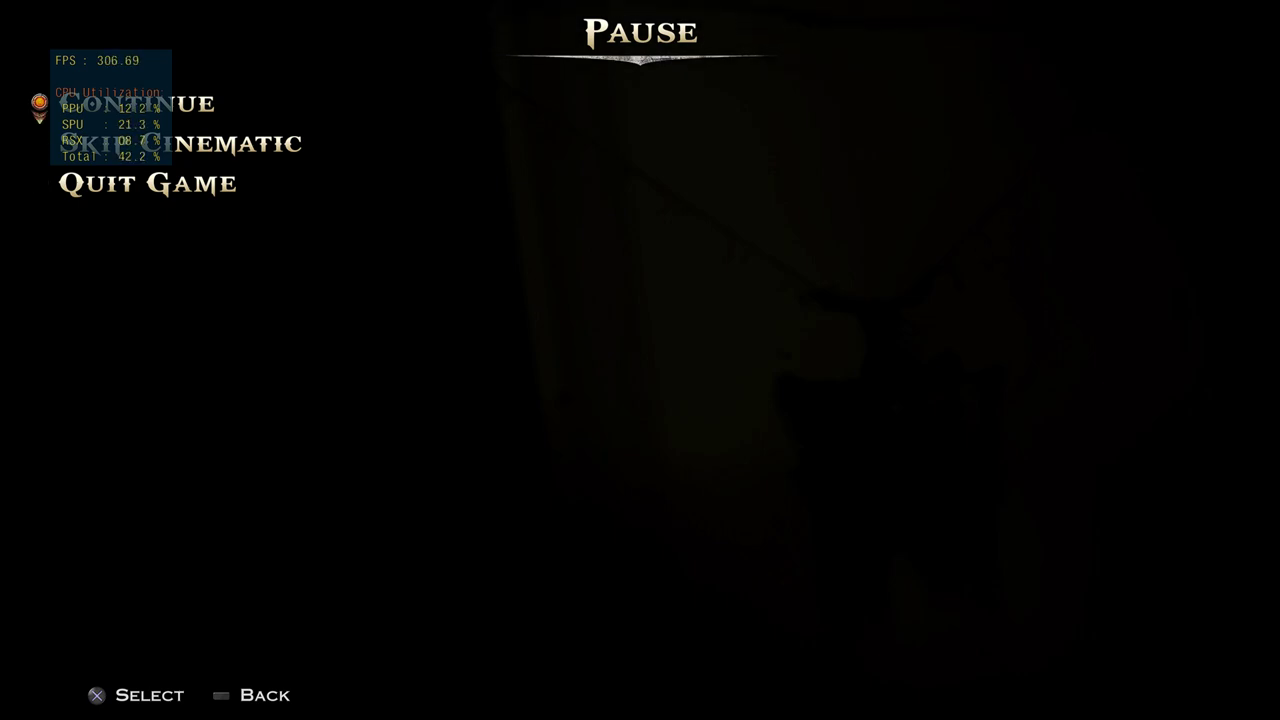
key("Up")
key("Up")
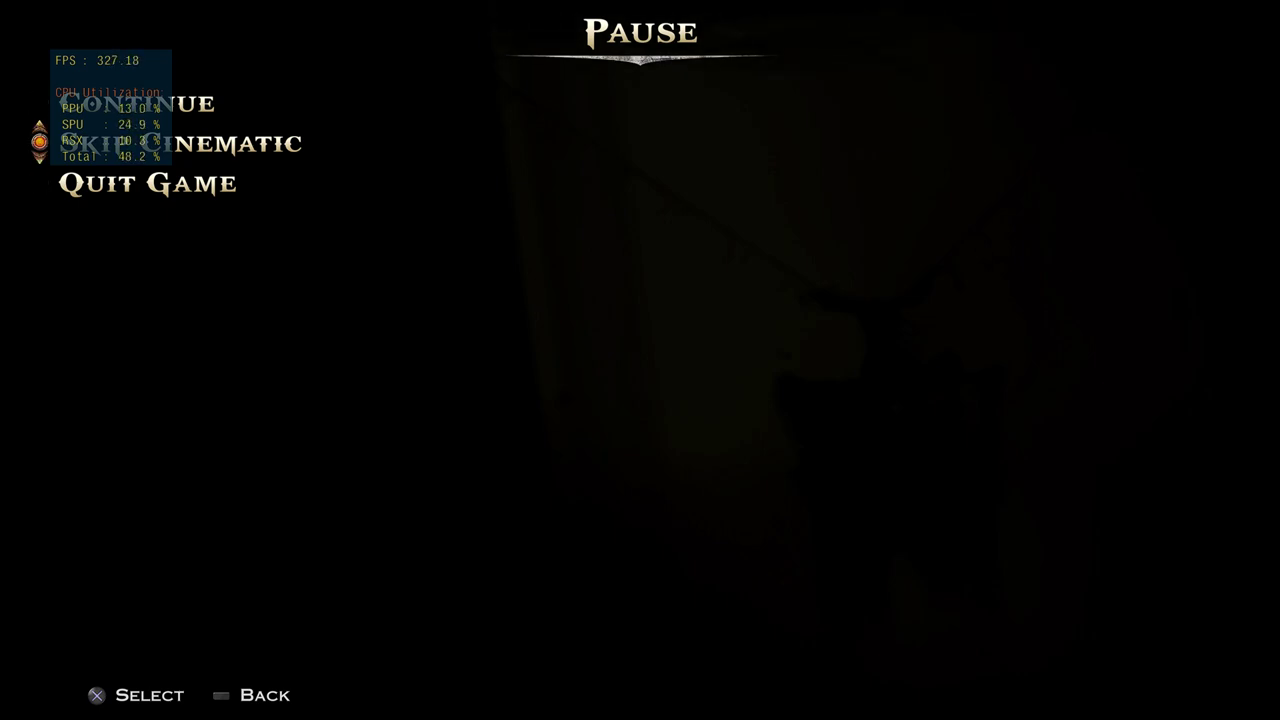
key("x")
key("x")
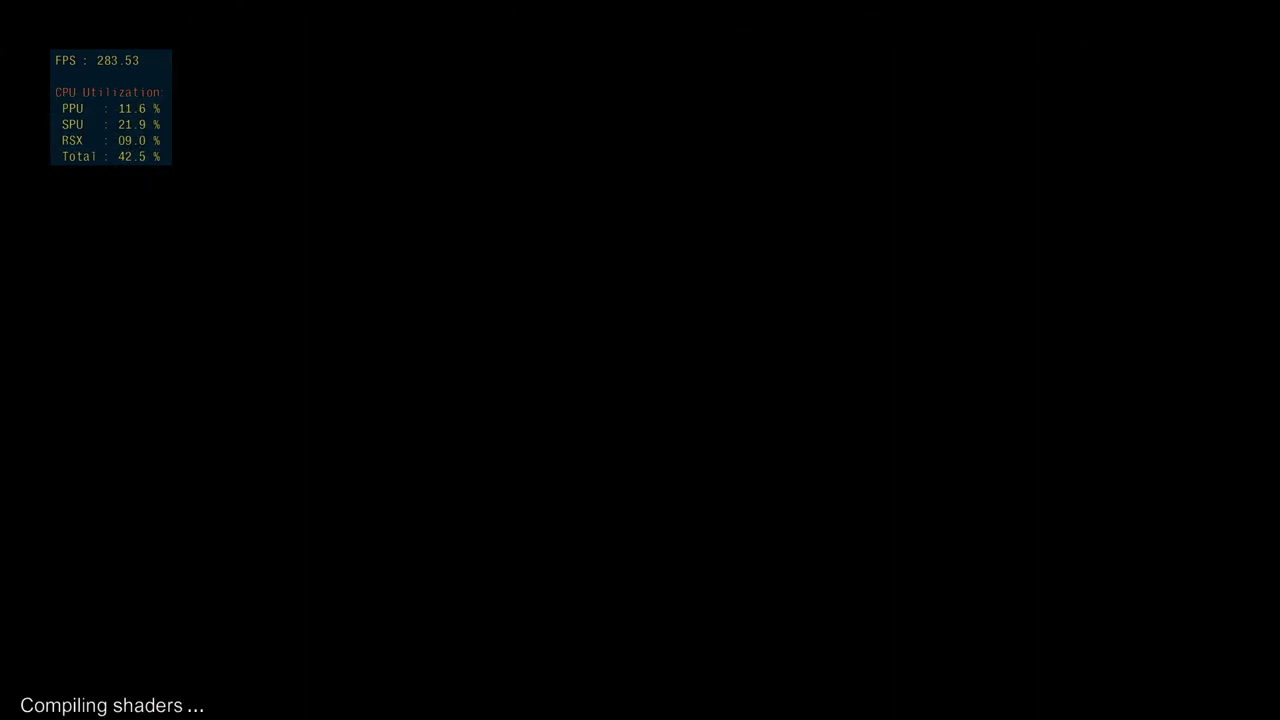